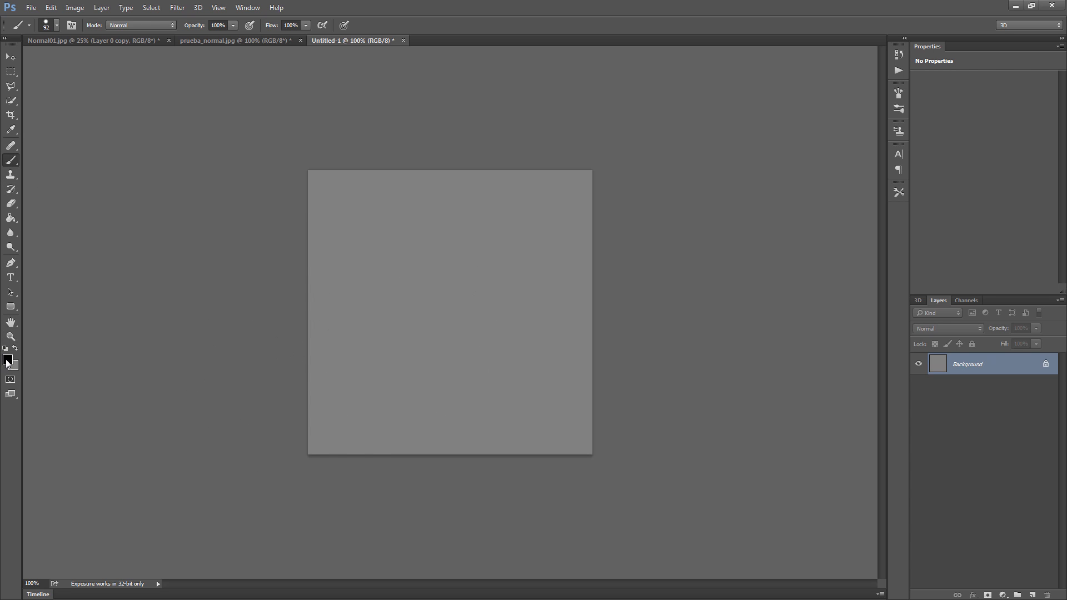
Set the foreground colour to white (ffffff) and paint a single round brush dot near the centre of the grey canvas.
click(8, 360)
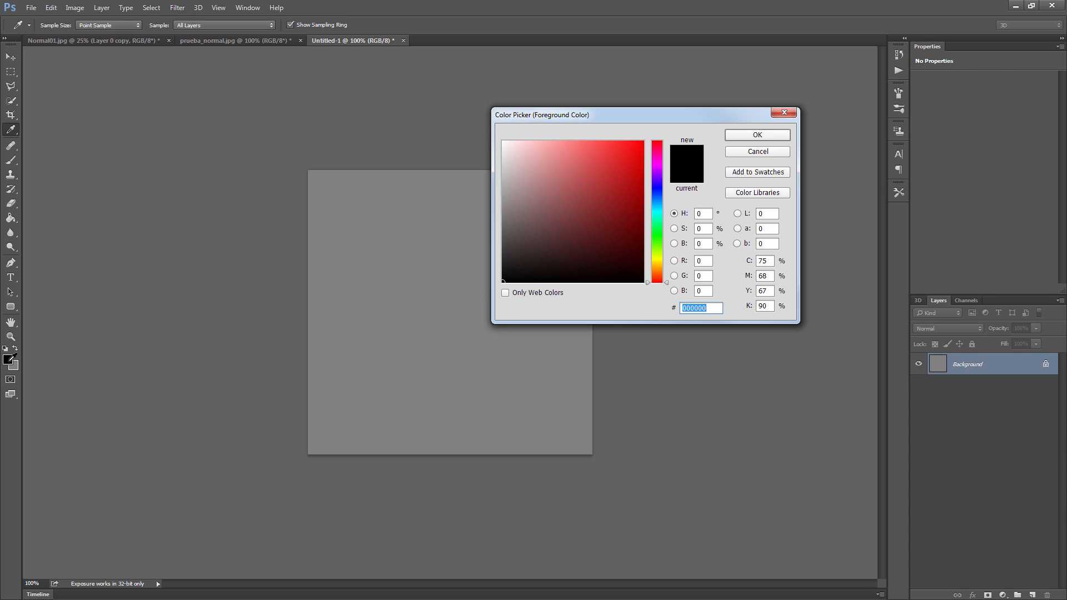
mouse_move(530, 214)
mouse_down()
mouse_move(511, 226)
mouse_move(448, 116)
mouse_up()
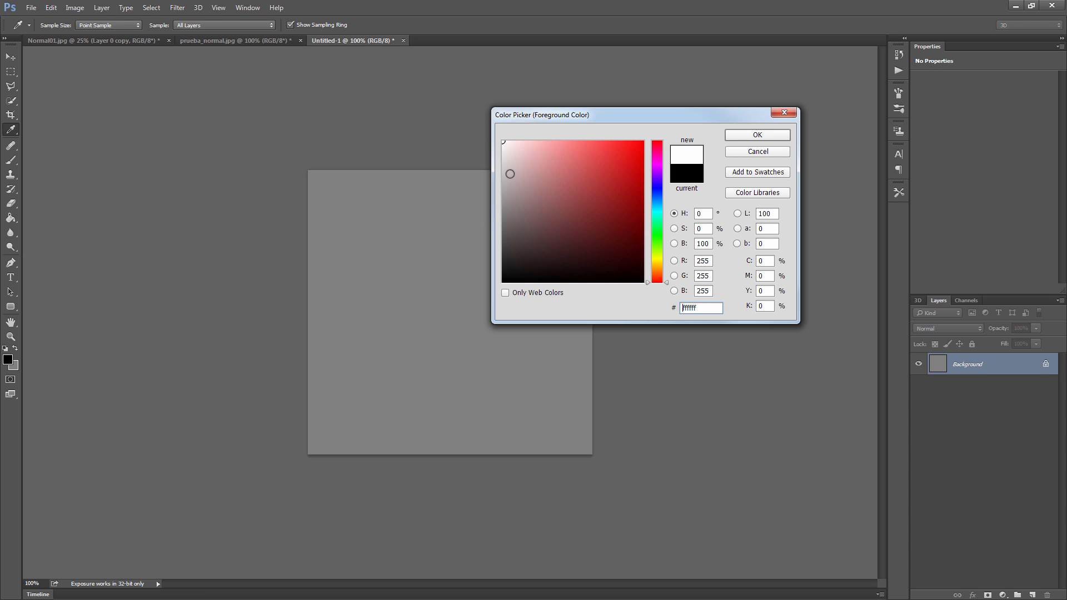
click(758, 134)
key(b)
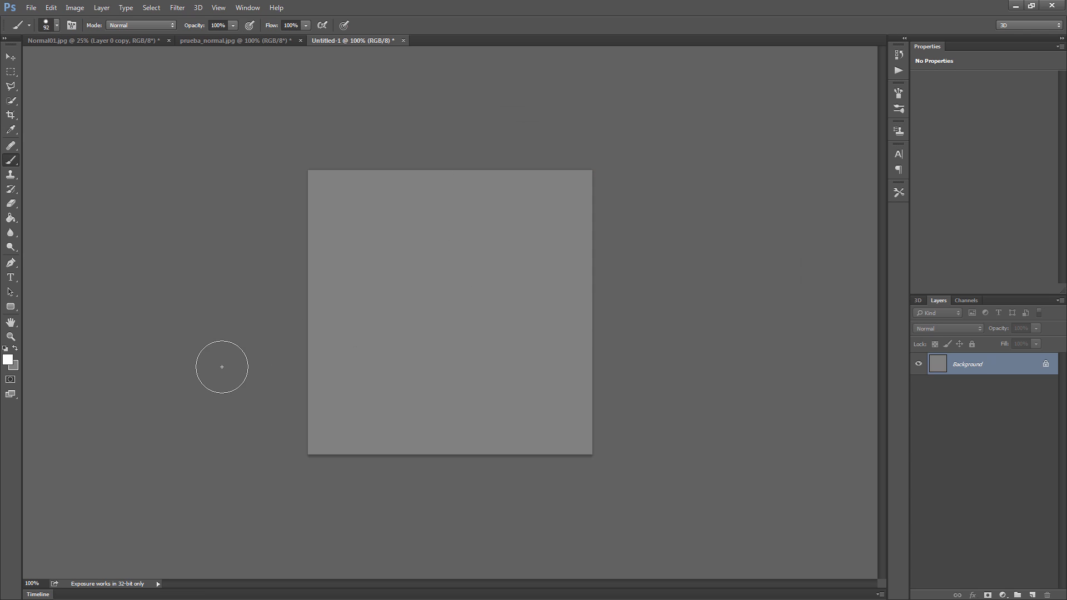
click(442, 308)
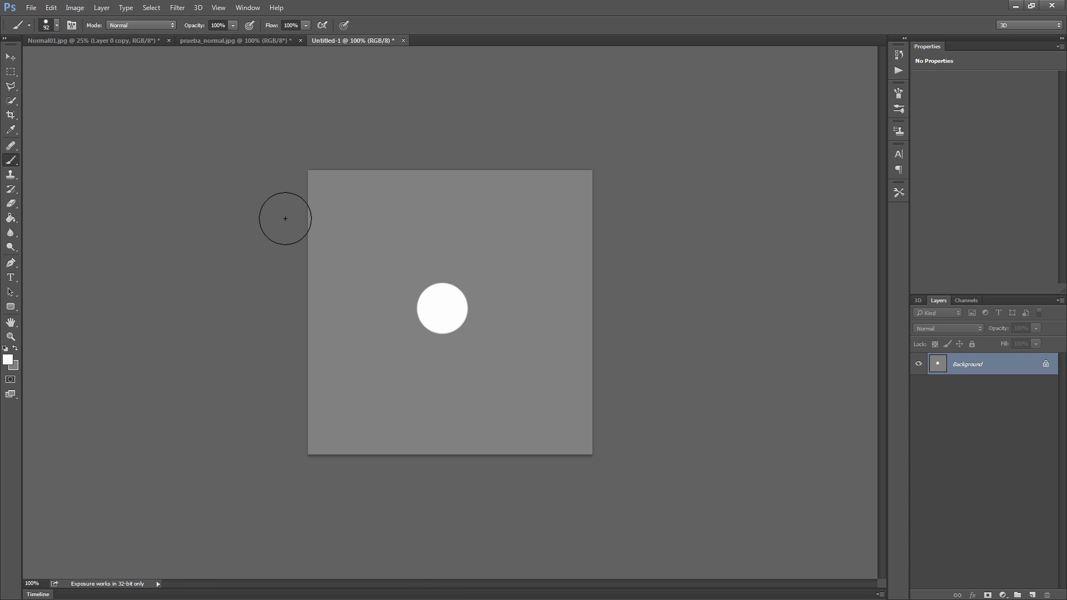
Save the image as a JPEG named 01 in the Tutorial_Texturas folder, accepting the JPEG options.
click(31, 7)
click(55, 133)
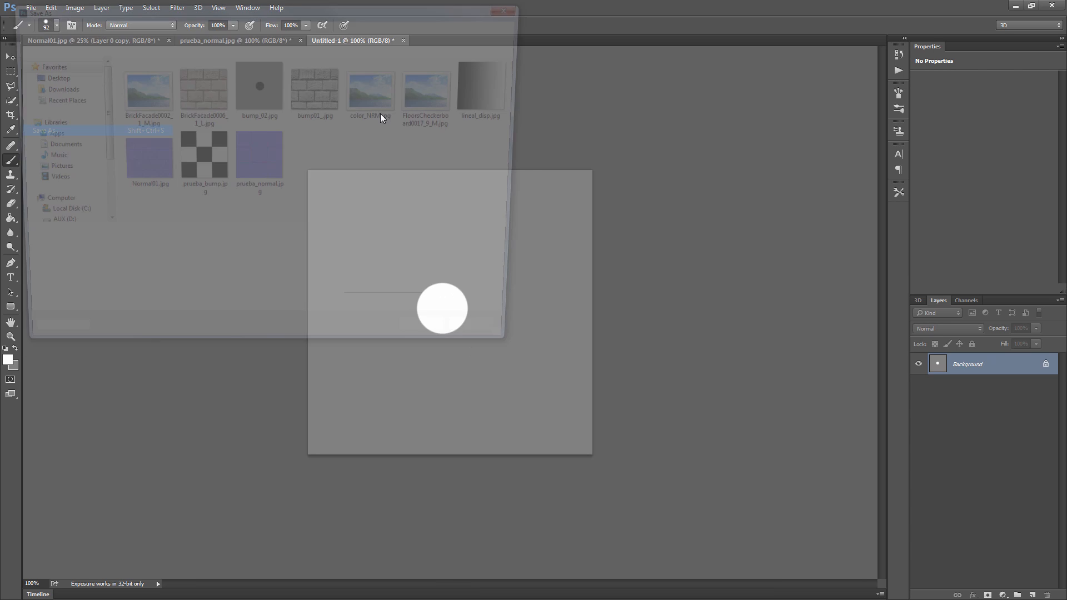
drag(146, 241, 75, 242)
text(00)
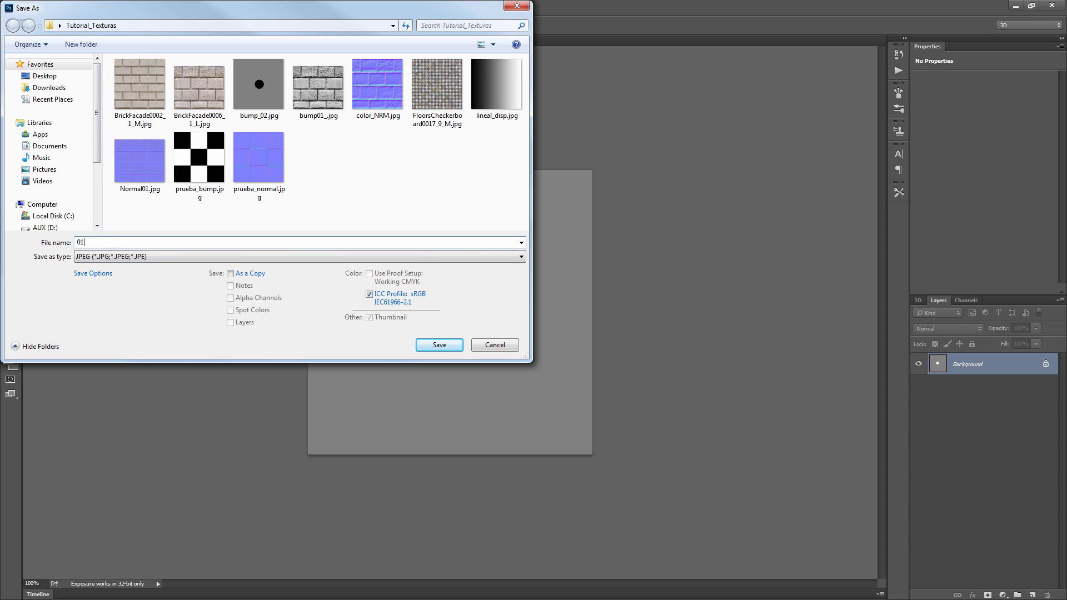
key(Return)
click(601, 163)
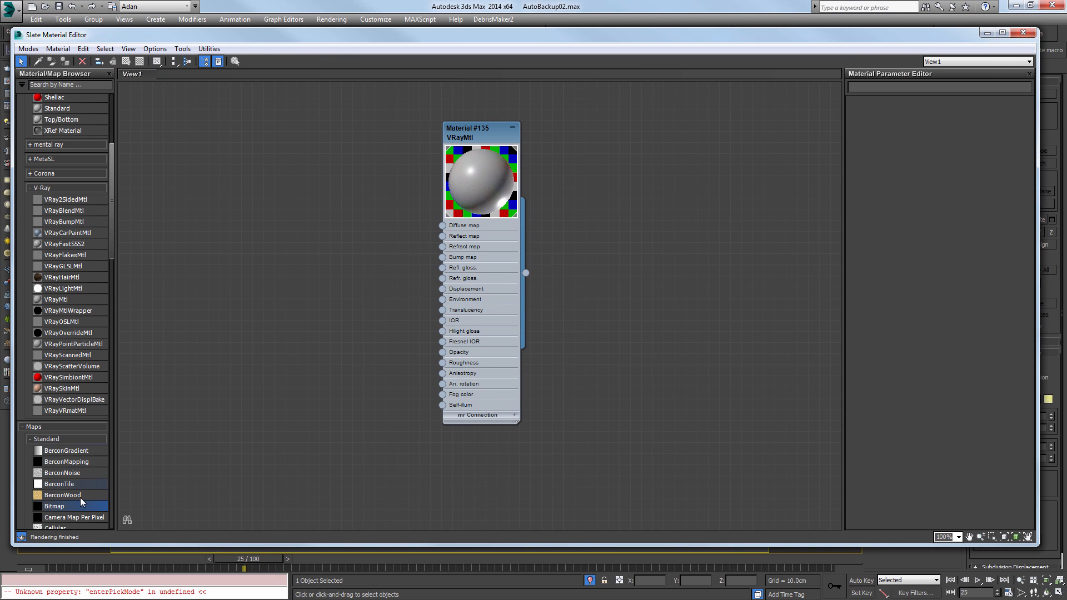
In 3ds Max, add a Bitmap map with 01.jpg and connect it to the Bump map slot of Material #135.
drag(81, 502, 203, 203)
scroll(311, 254, up, 2)
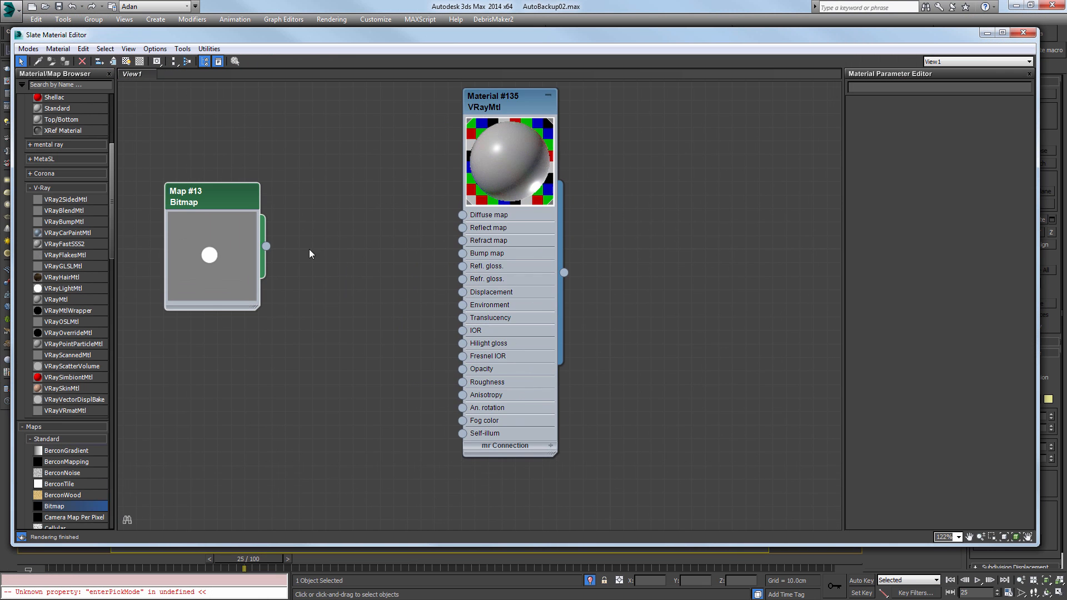
drag(266, 247, 464, 254)
scroll(595, 262, down, 2)
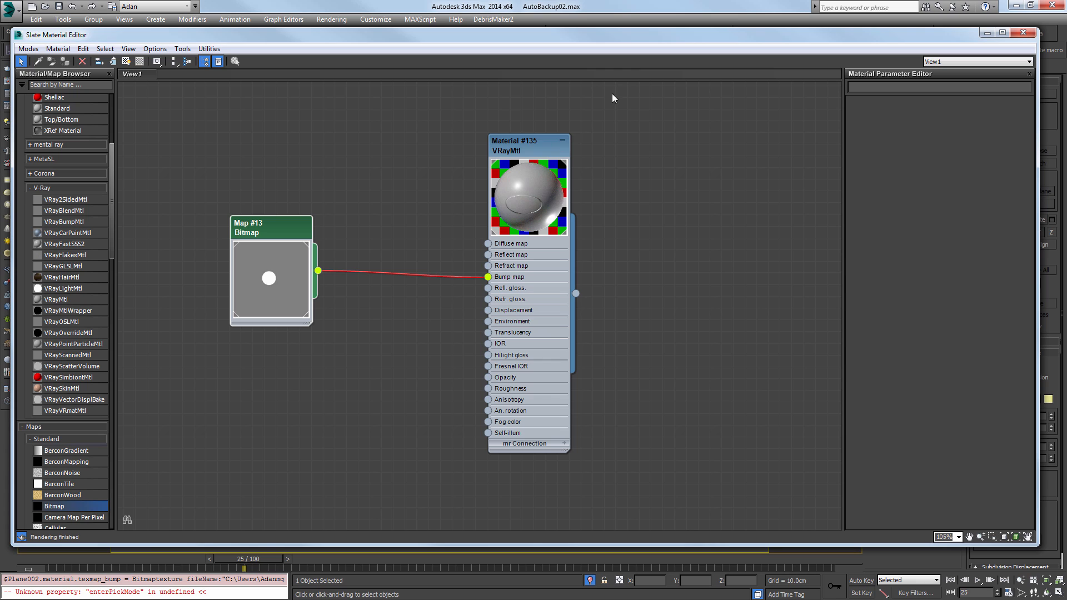
Render the plane in the perspective view and inspect the circle produced by the bump map up close.
drag(623, 46, 643, 118)
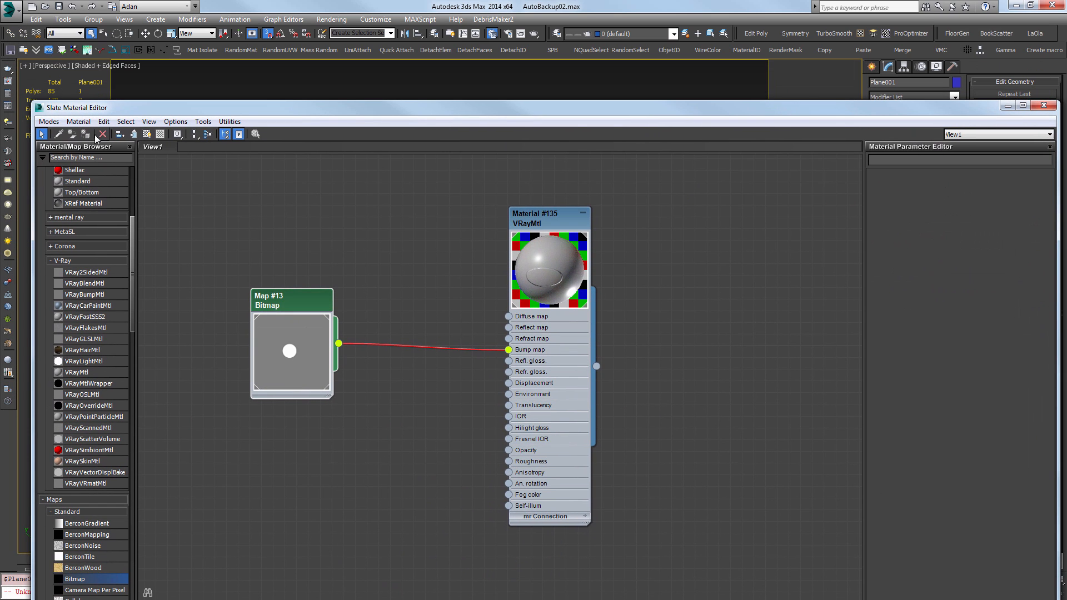
click(551, 222)
drag(366, 111, 369, 270)
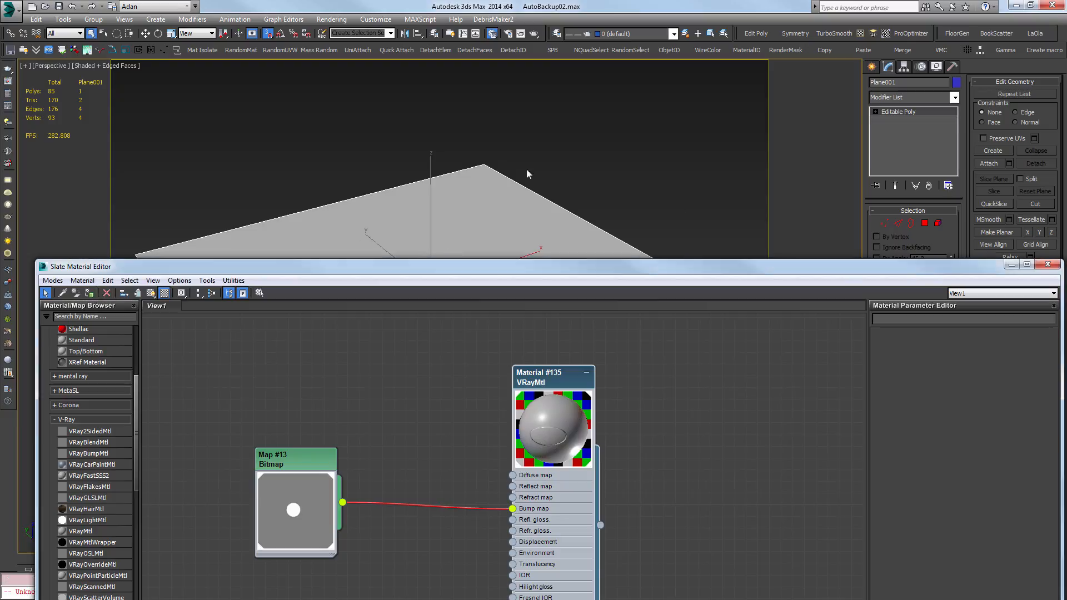
key(shift+q)
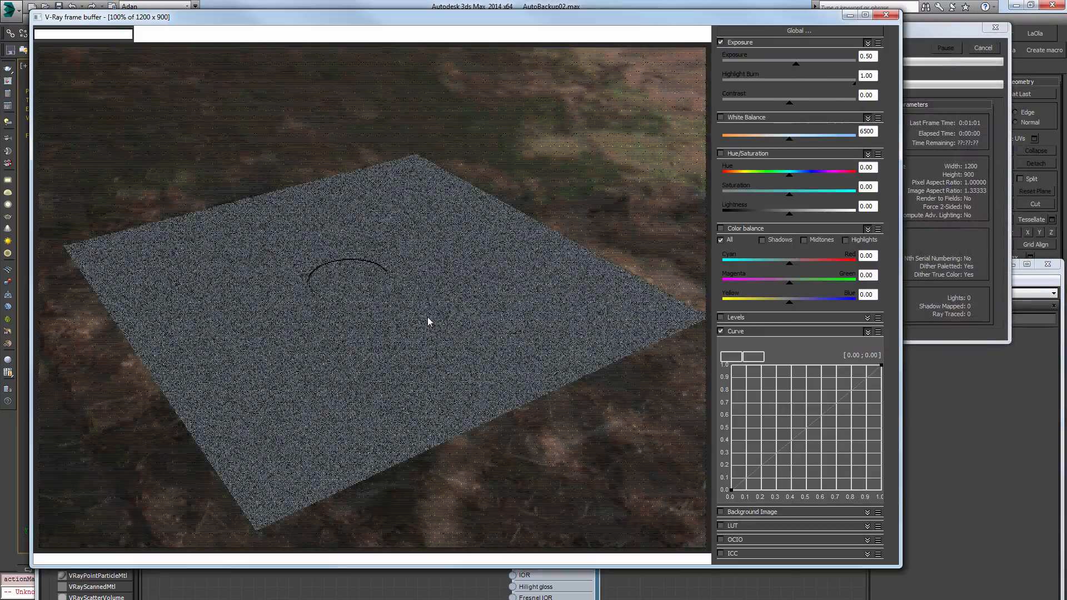
scroll(342, 286, up, 1)
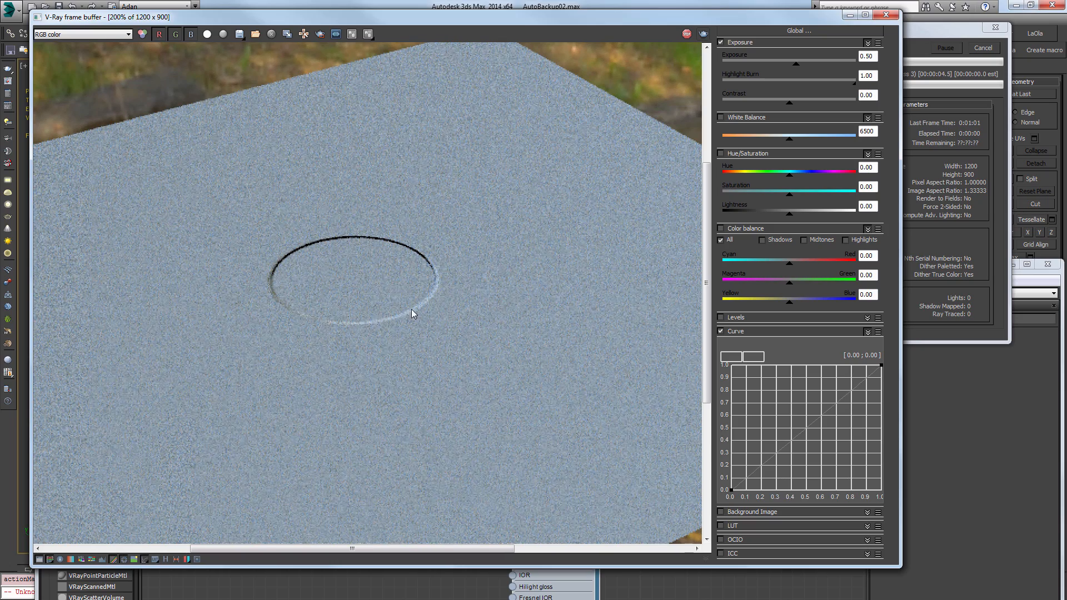
scroll(425, 298, down, 1)
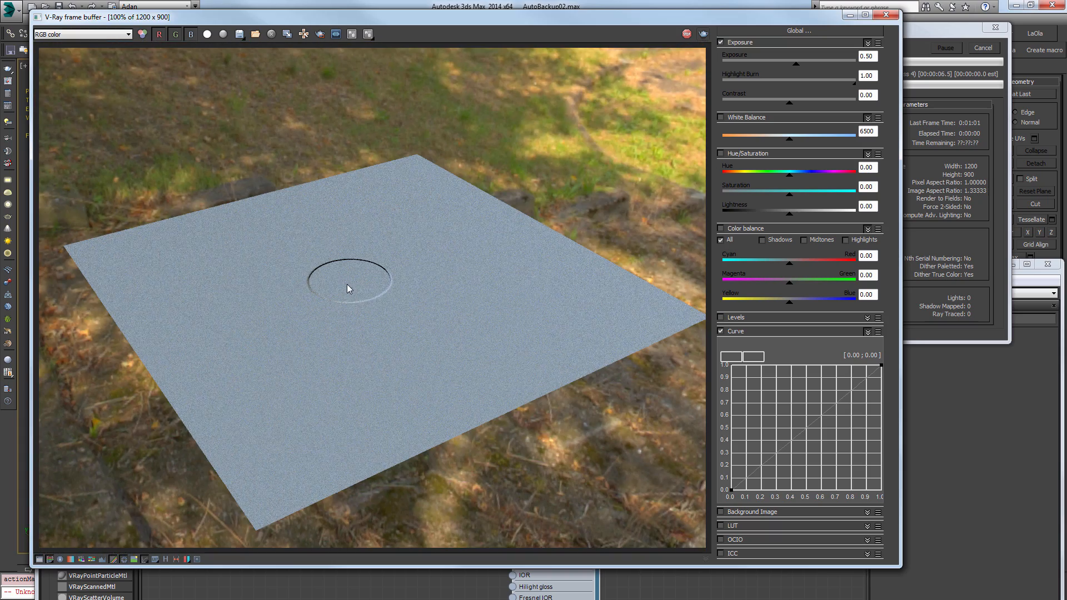
scroll(347, 286, up, 1)
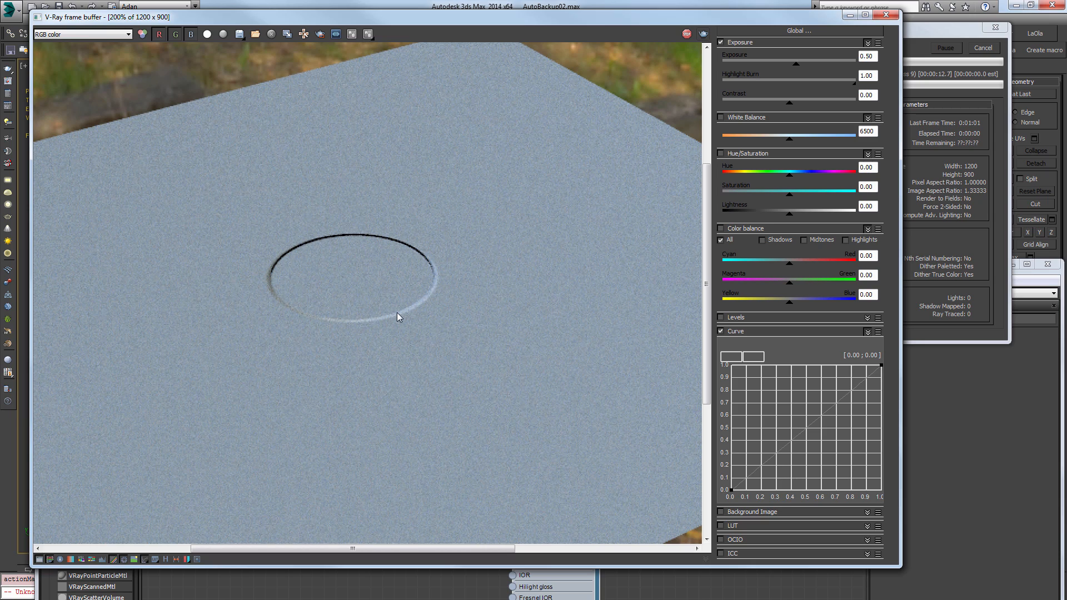
click(976, 51)
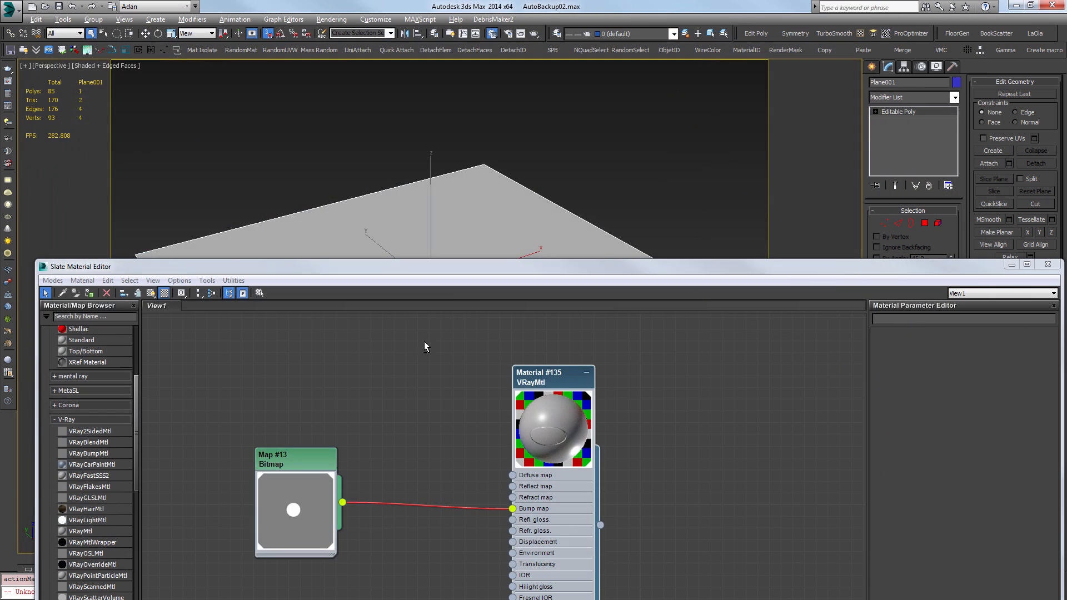
Render the plane from a nearly edge-on angle to check the bump effect against its silhouette.
click(1048, 264)
alt+middle_drag(528, 272, 515, 343)
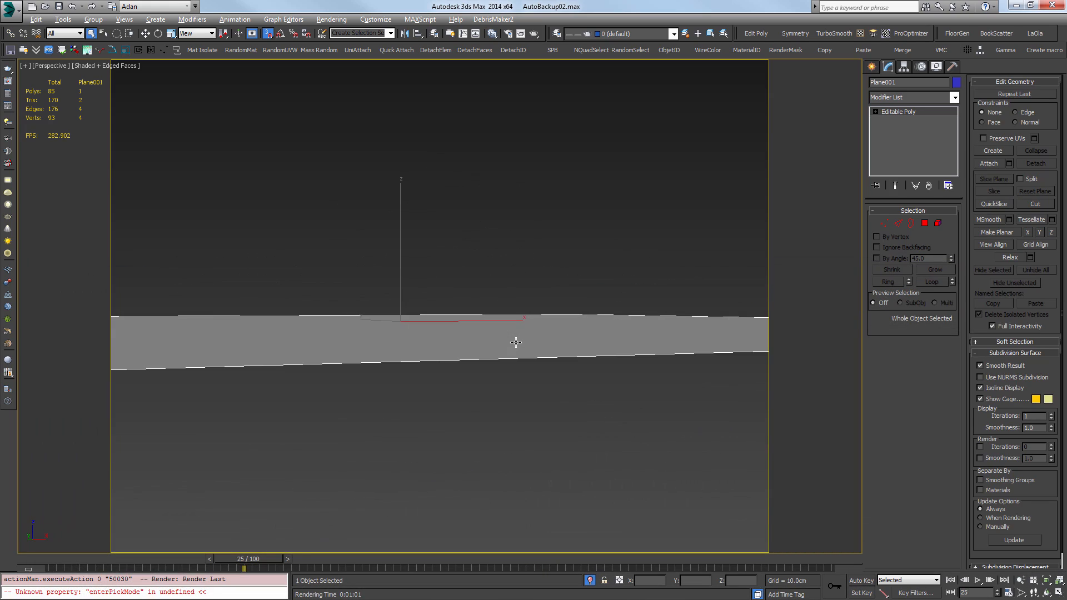
key(F9)
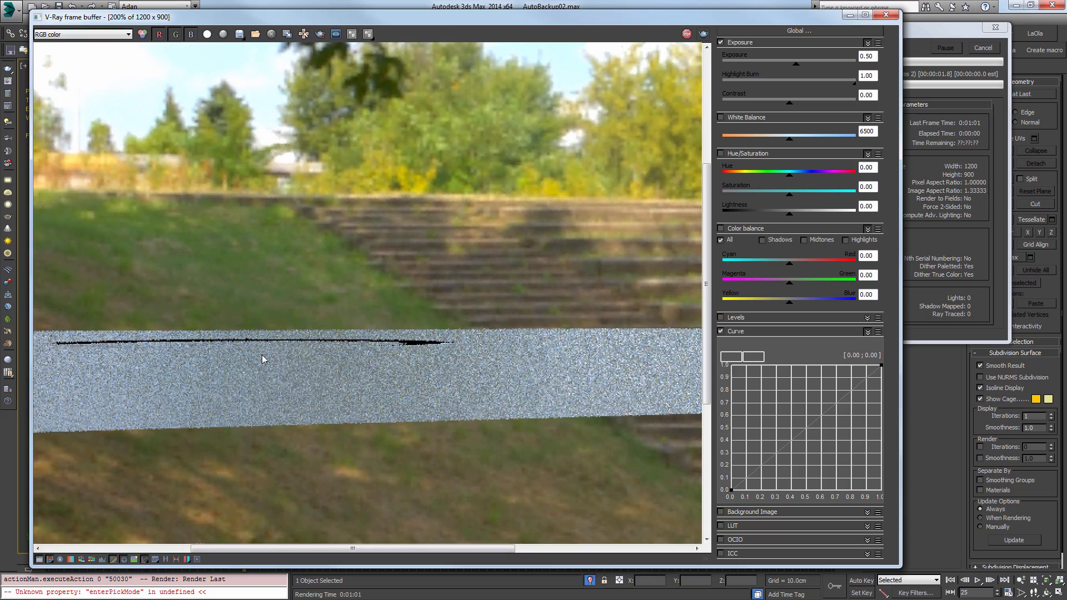
click(980, 49)
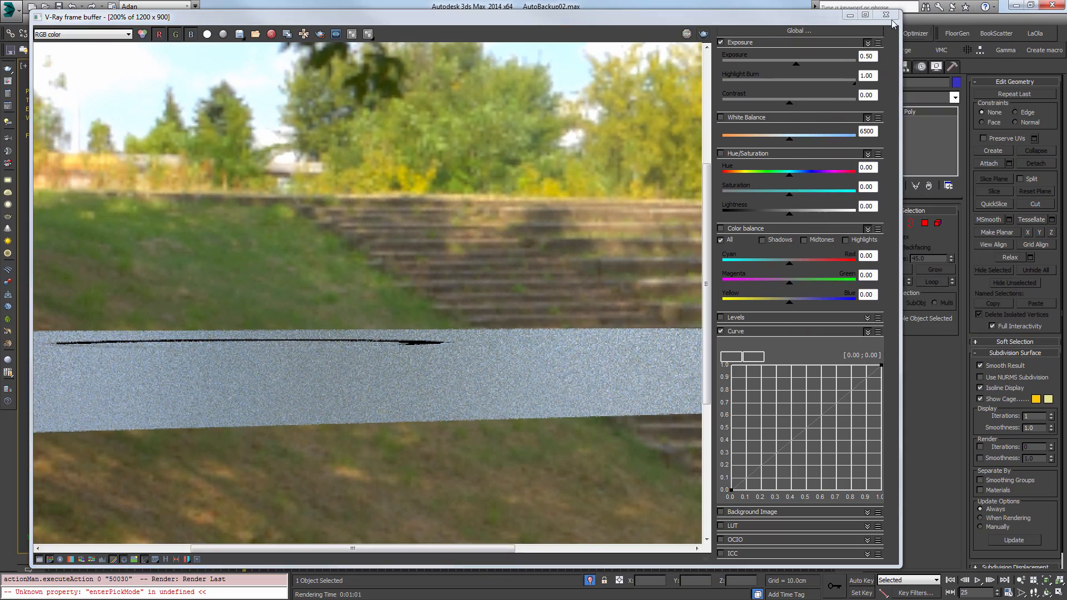
click(886, 15)
Connect the bitmap to the Displacement slot of Material #135 and delete its connection to the Bump map slot.
mouse_move(459, 334)
alt+middle_down()
mouse_move(465, 353)
mouse_move(473, 334)
alt+middle_up()
key(m)
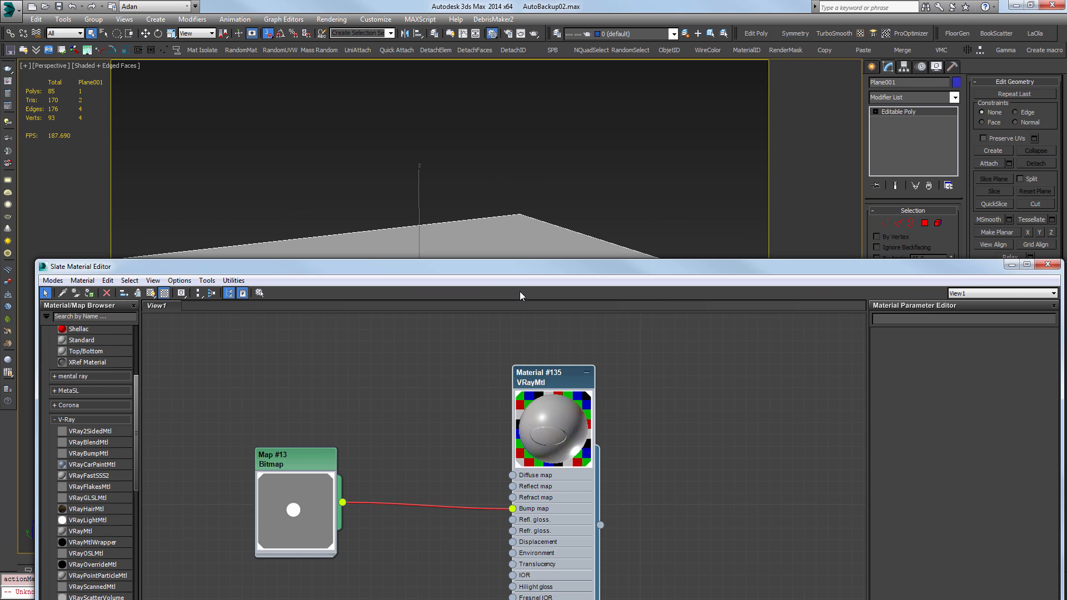
drag(520, 272, 493, 117)
drag(315, 347, 487, 387)
click(466, 360)
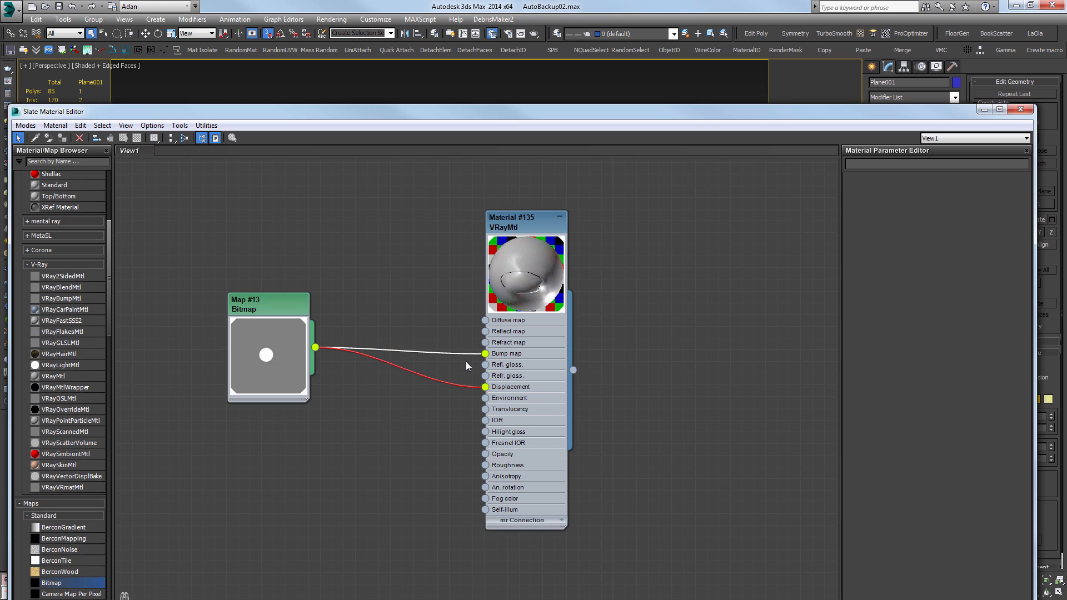
key(Delete)
Render the plane with the displacement map and inspect the shape it produces.
click(568, 80)
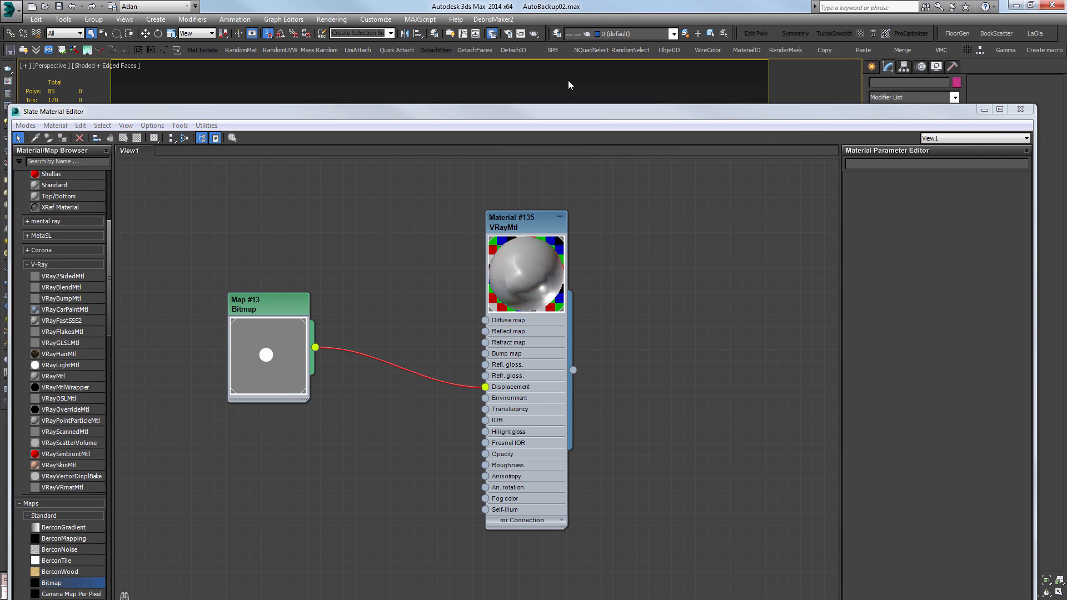
key(shift+q)
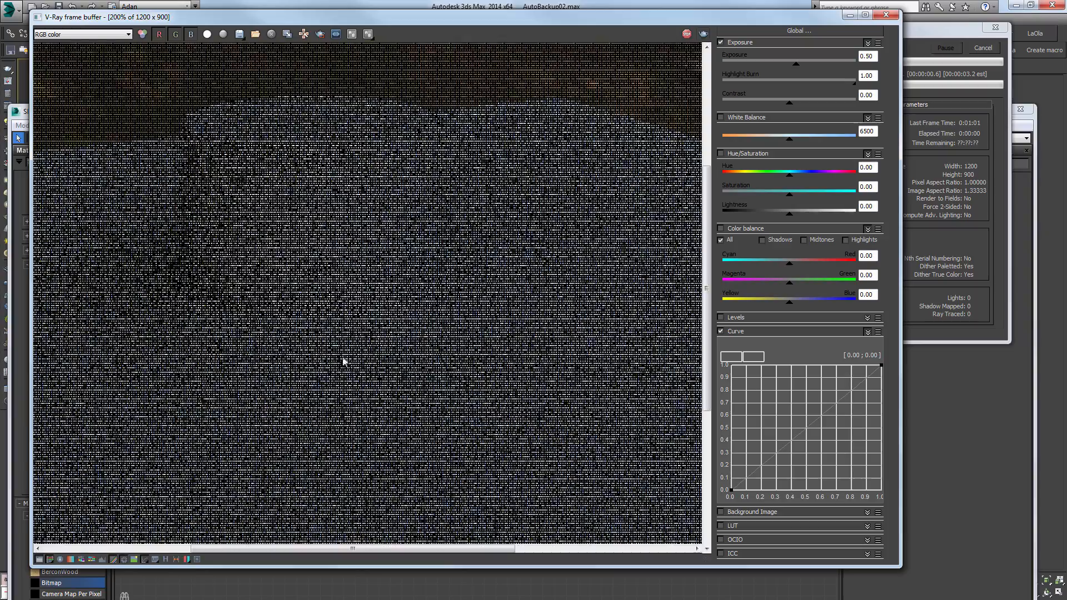
scroll(343, 357, down, 1)
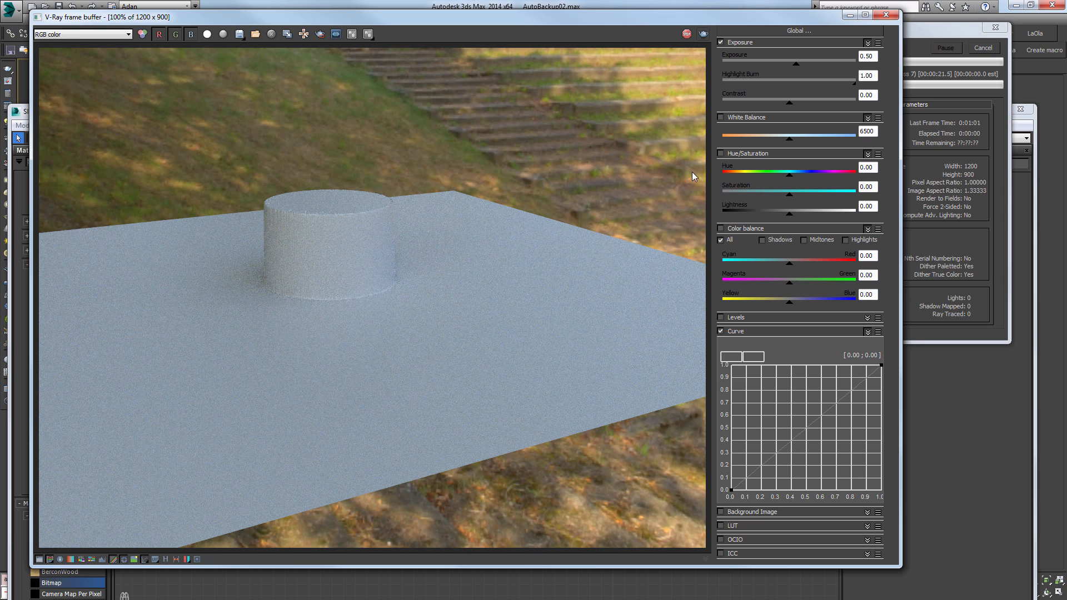
click(986, 48)
click(886, 16)
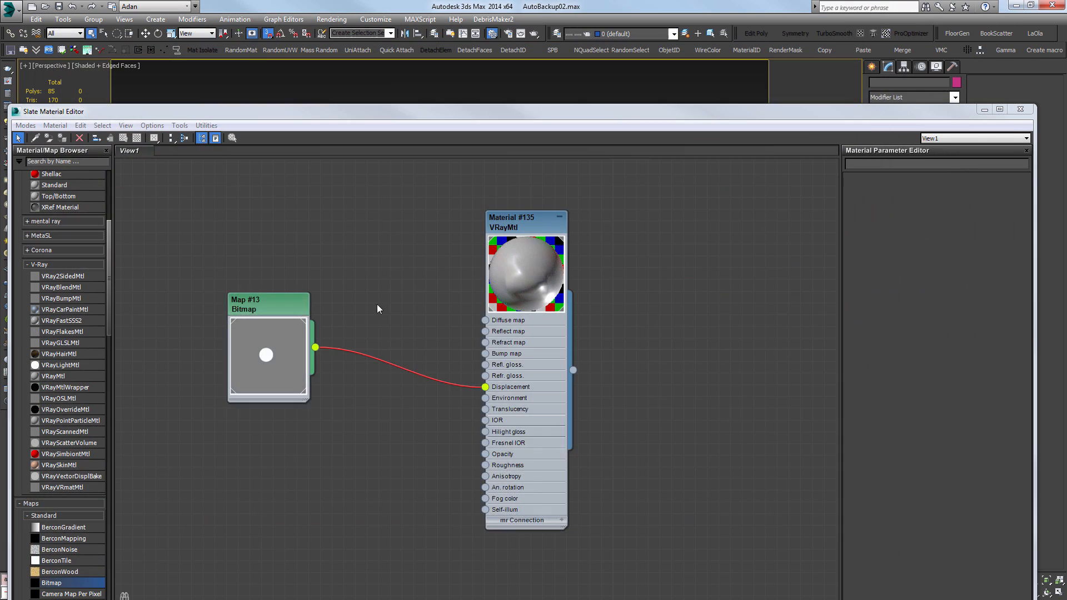
Minimize the material editor and render the displaced plane from a lower side angle.
middle_drag(377, 305, 404, 337)
click(984, 111)
mouse_move(481, 362)
alt+middle_down()
mouse_move(455, 361)
mouse_move(495, 372)
alt+middle_up()
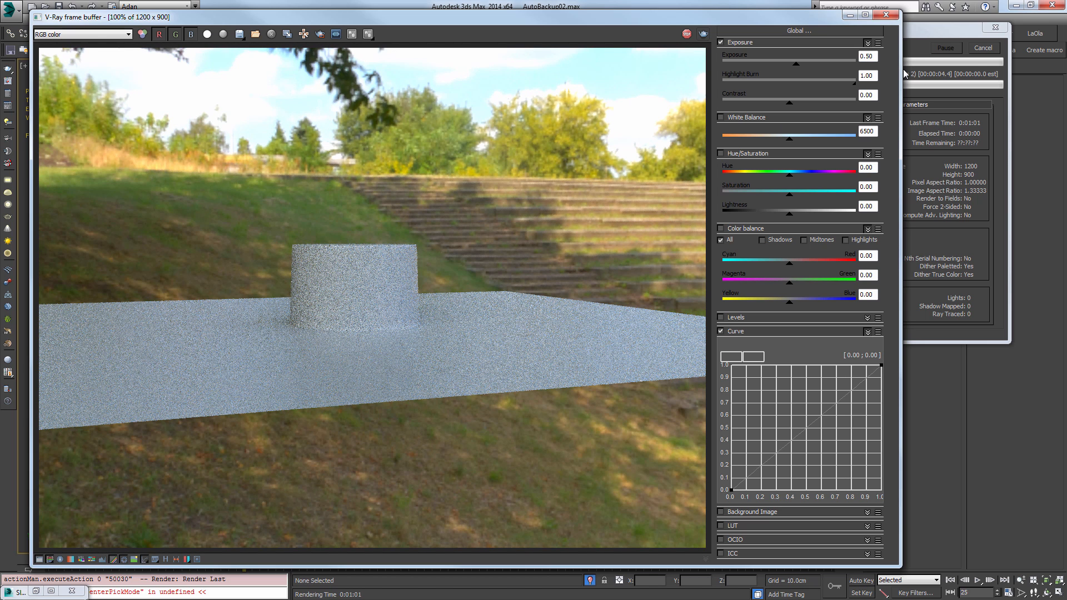
click(982, 49)
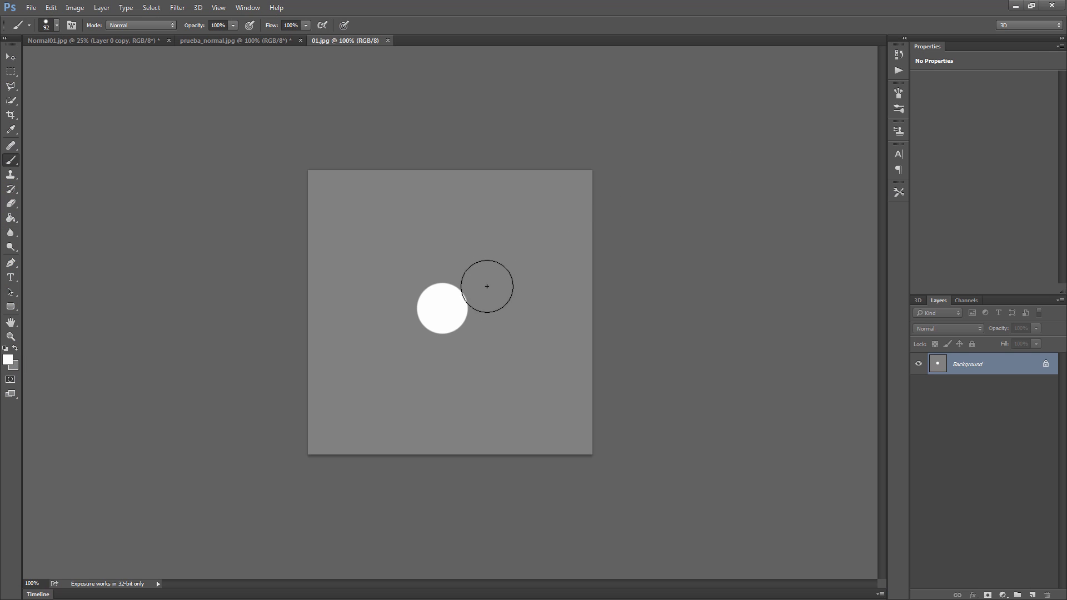
In Photoshop, undo the white dot, set the foreground colour to black (000000), and paint two separate round dots on the grey canvas.
key(ctrl+z)
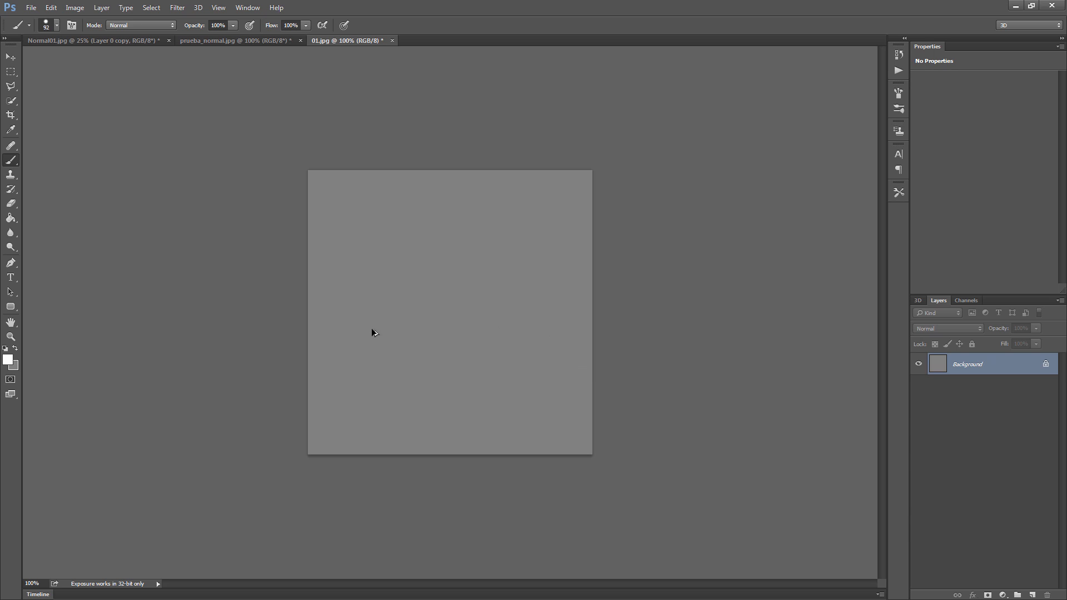
click(8, 361)
text(000000)
click(758, 136)
key(b)
click(415, 357)
click(521, 248)
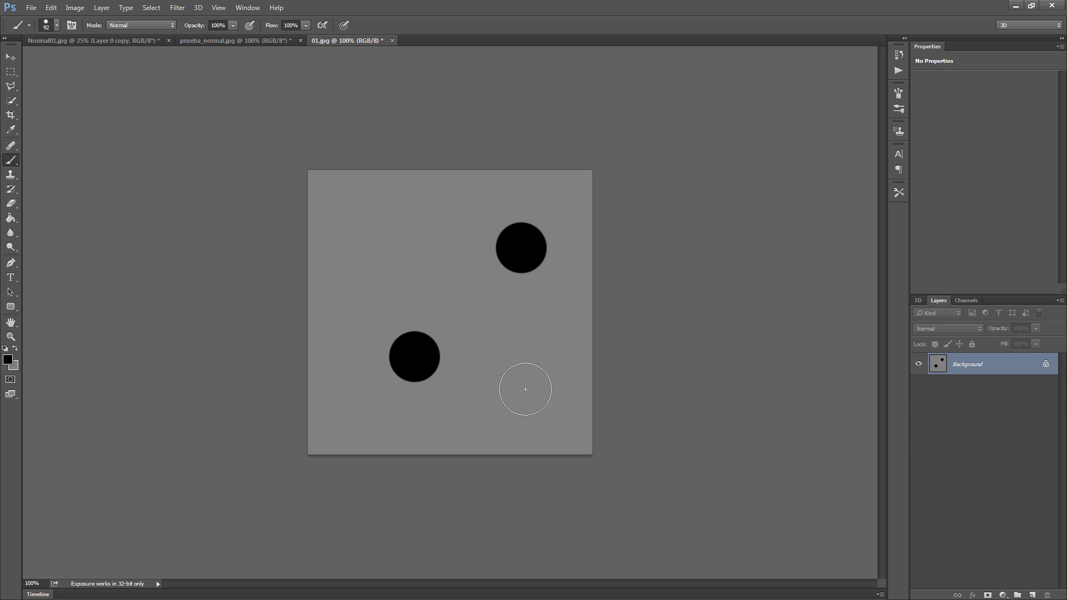
Save the image over the existing 01.jpg, accepting the replacement and the JPEG options.
click(30, 8)
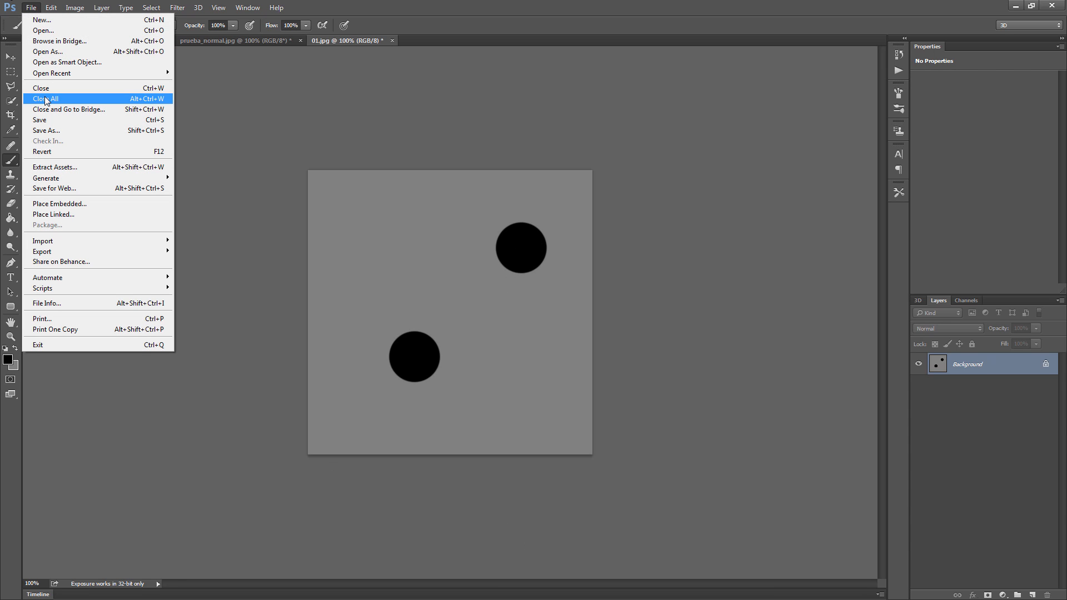
click(48, 129)
double_click(158, 82)
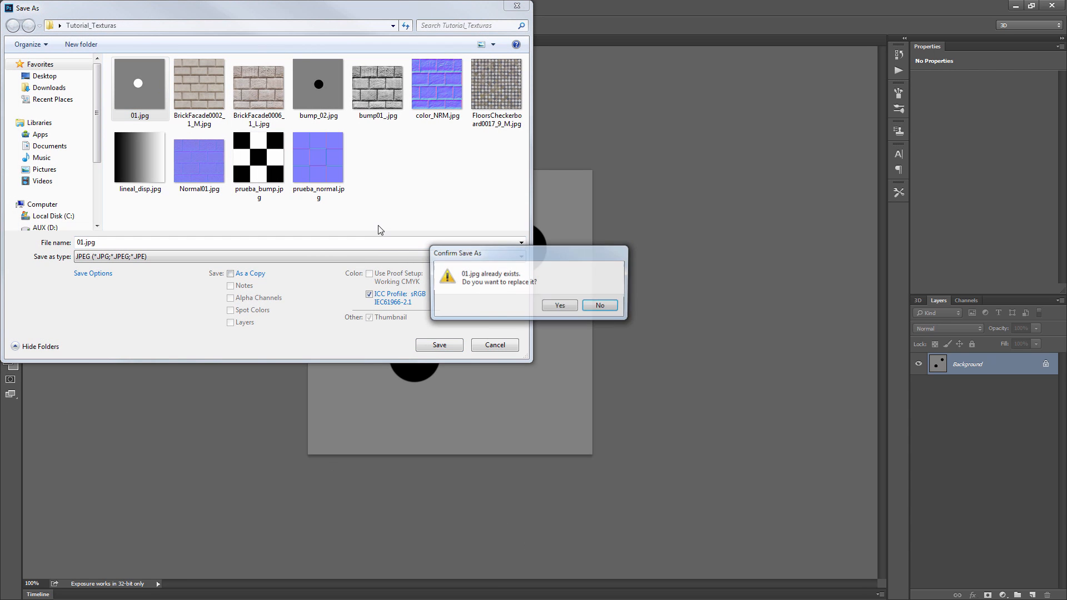
click(569, 307)
click(590, 163)
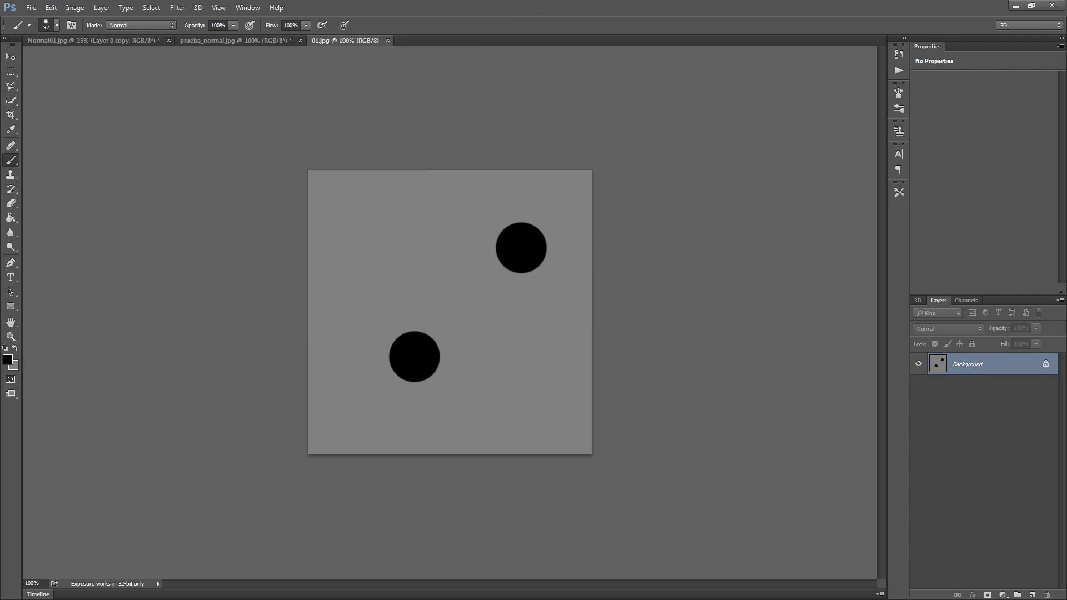
Return to 3ds Max and render the plane again to check how the black dots displace its surface.
key(alt+Tab)
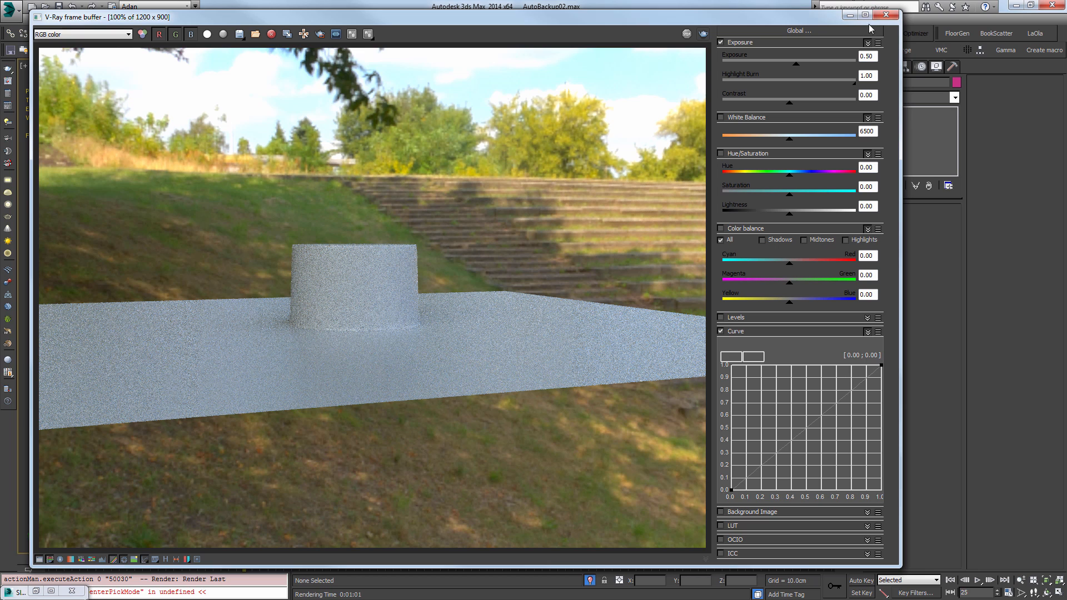
click(704, 35)
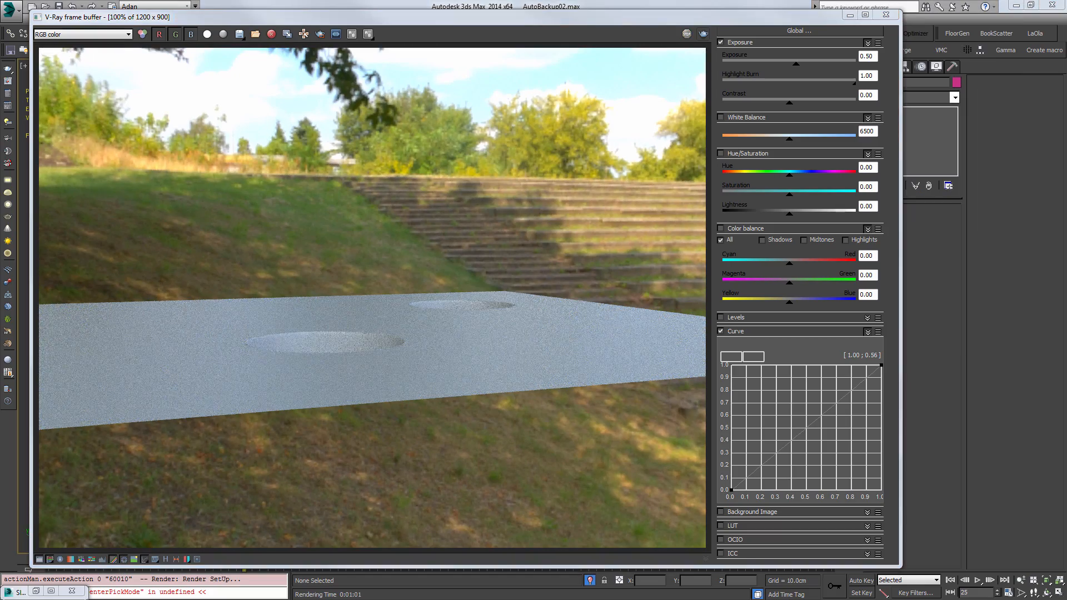
click(886, 14)
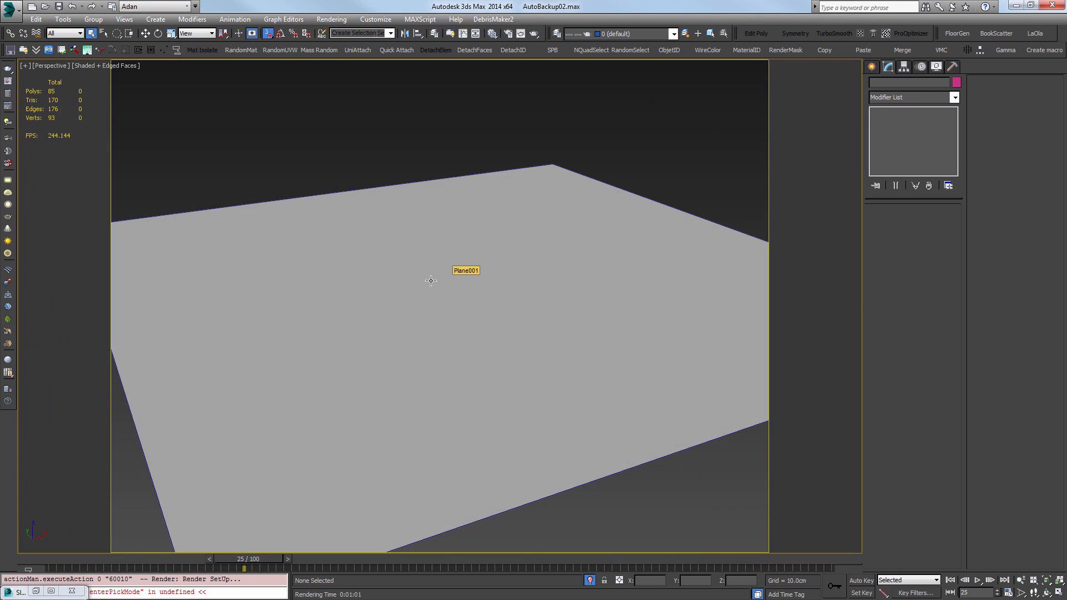
Switch to Photoshop and undo both black dots on 01.jpg so only the plain grey canvas remains.
key(alt+Tab)
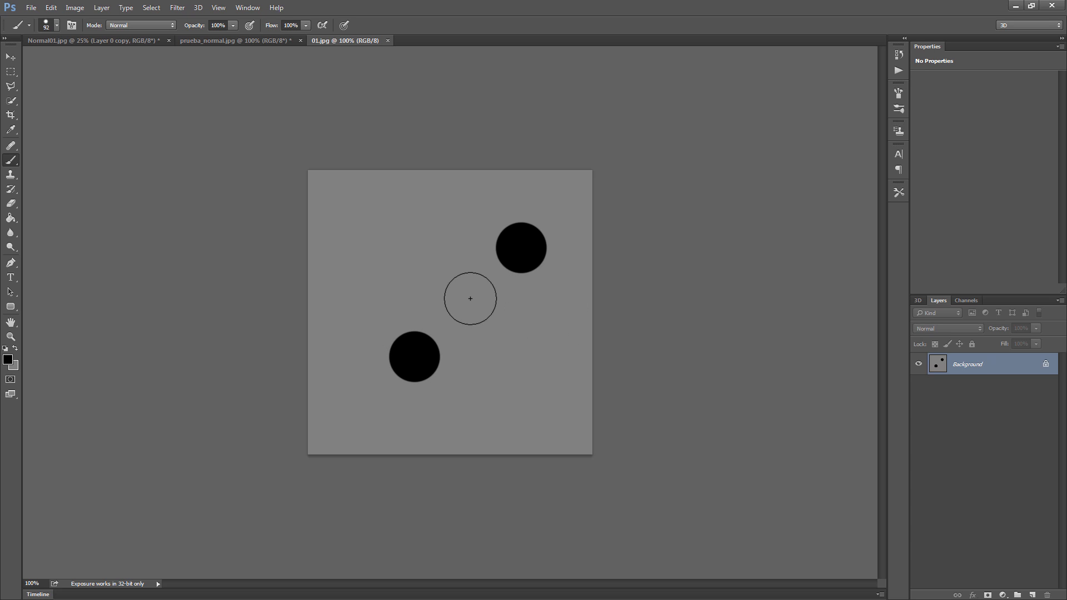
key(ctrl+alt+z)
key(ctrl+alt+z)
key(ctrl+alt+z)
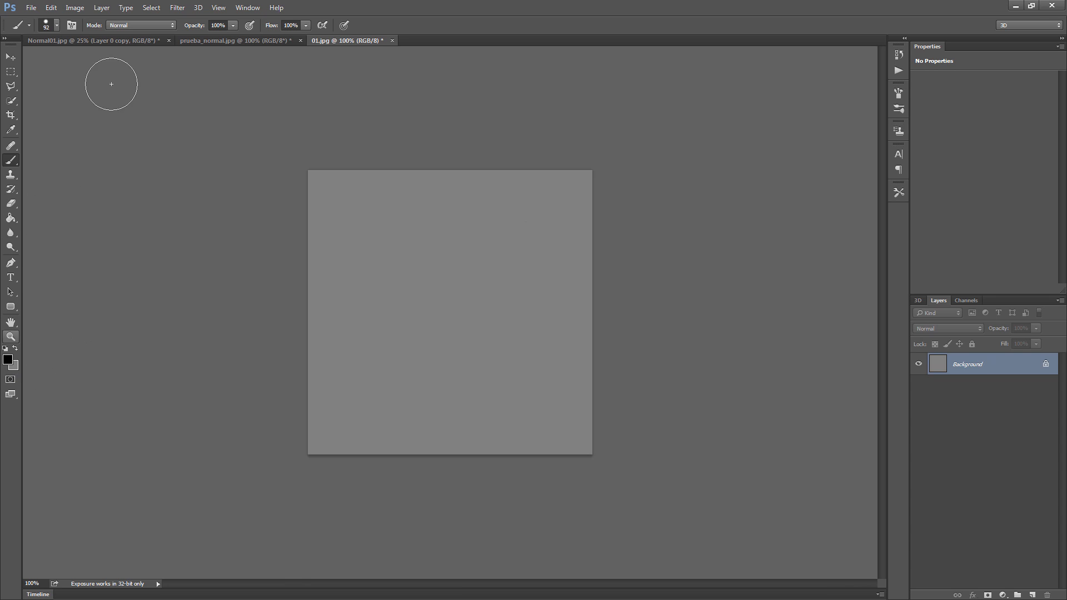
click(201, 37)
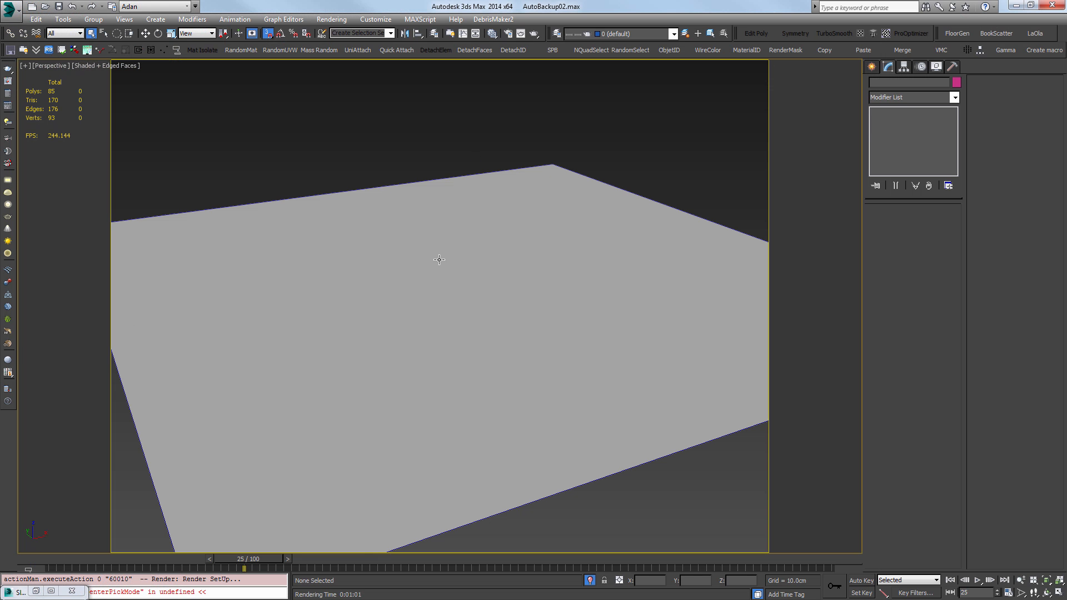
In 3ds Max, add a bitmap map using prueba_bump.jpg and connect it to the material's Displacement input, replacing the dotted bitmap.
key(m)
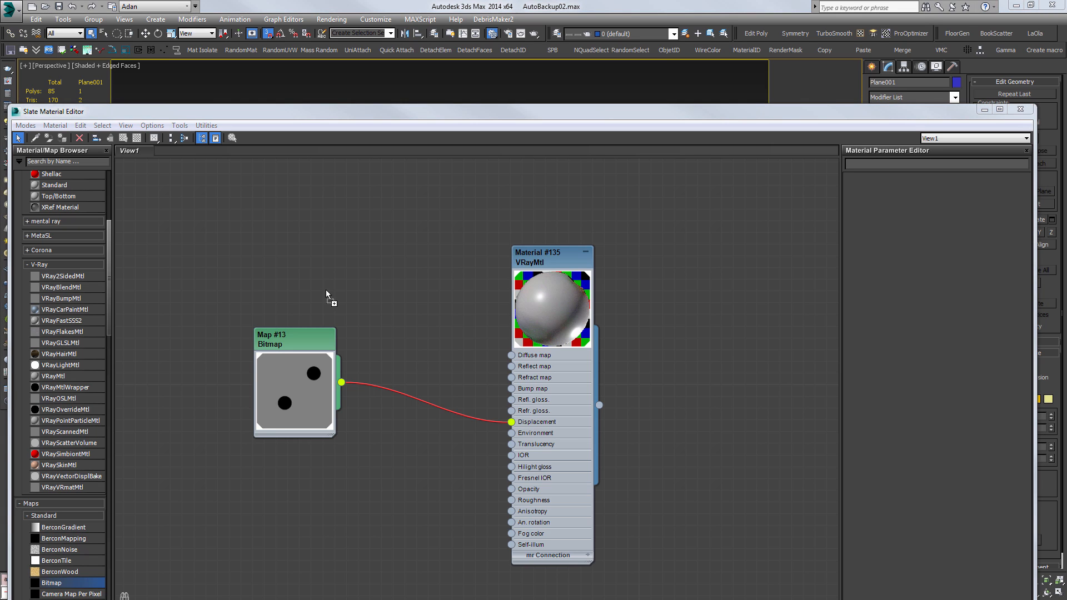
drag(325, 289, 272, 518)
middle_drag(396, 465, 335, 342)
scroll(333, 345, up, 1)
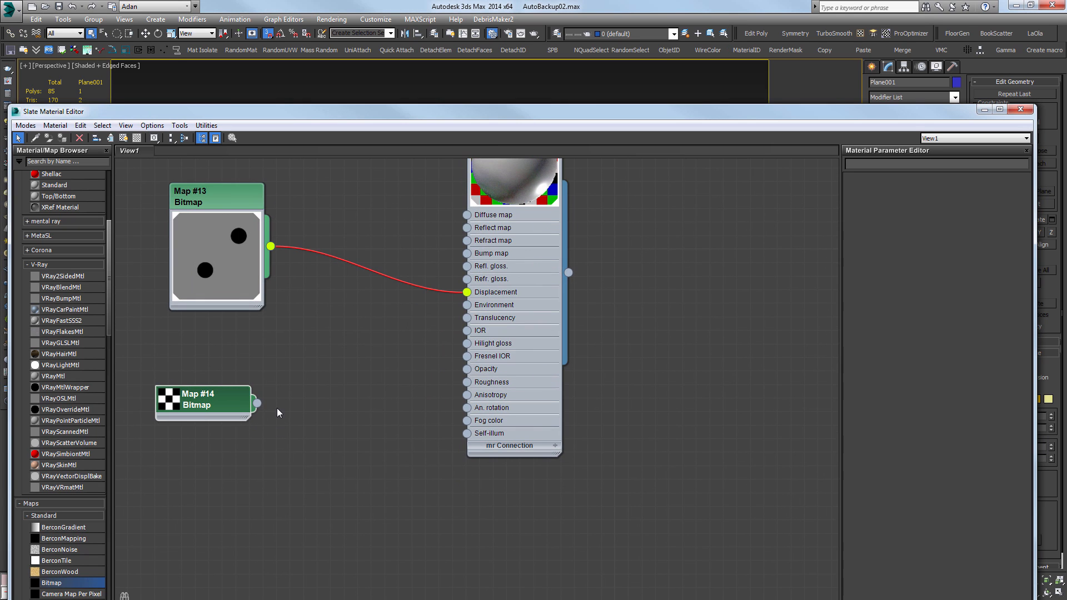
drag(257, 403, 467, 292)
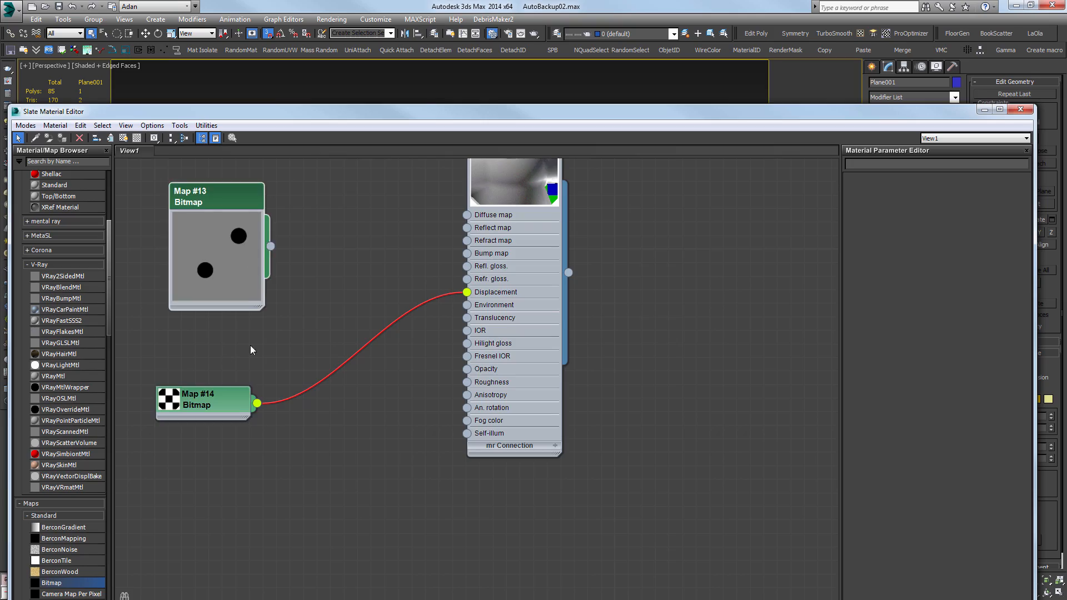
middle_drag(250, 346, 246, 457)
Render the plane with the new displacement map, examine the raised edges and vertical walls up close, and stop the render.
click(427, 90)
key(shift+q)
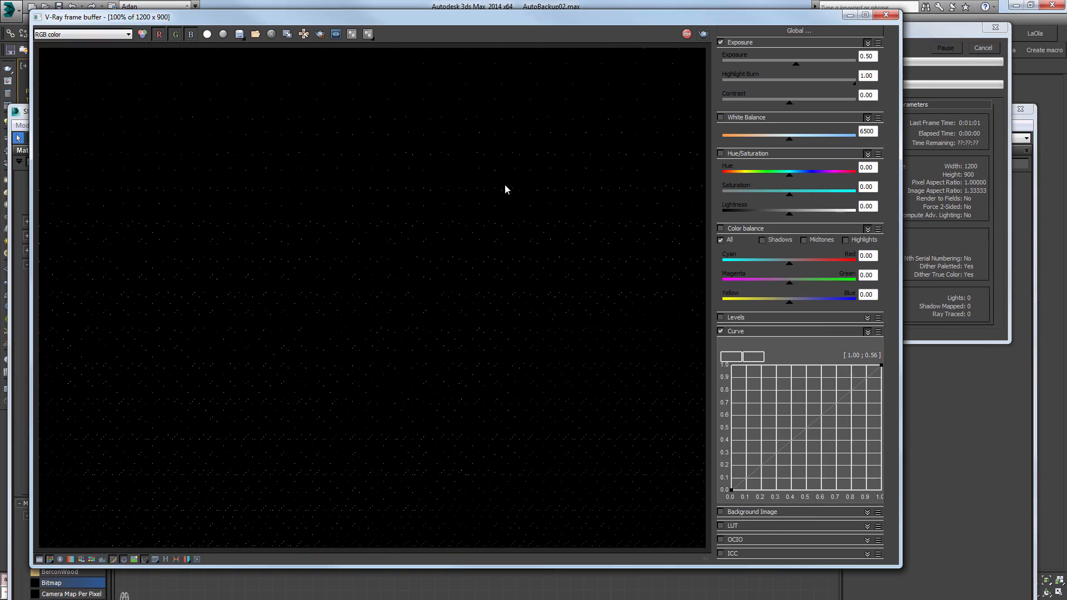
scroll(465, 256, down, 1)
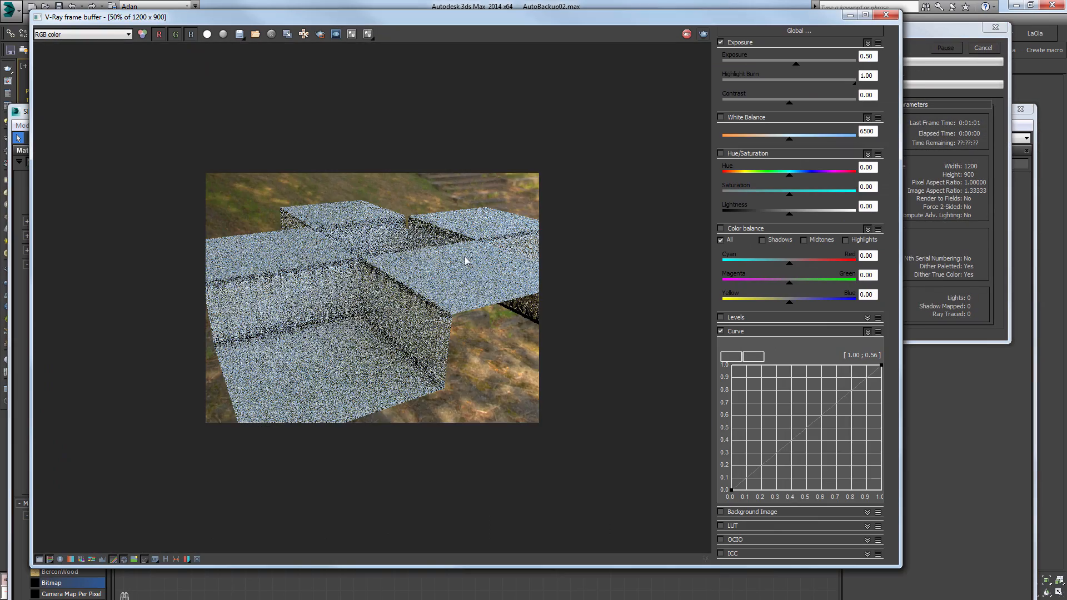
scroll(389, 273, up, 1)
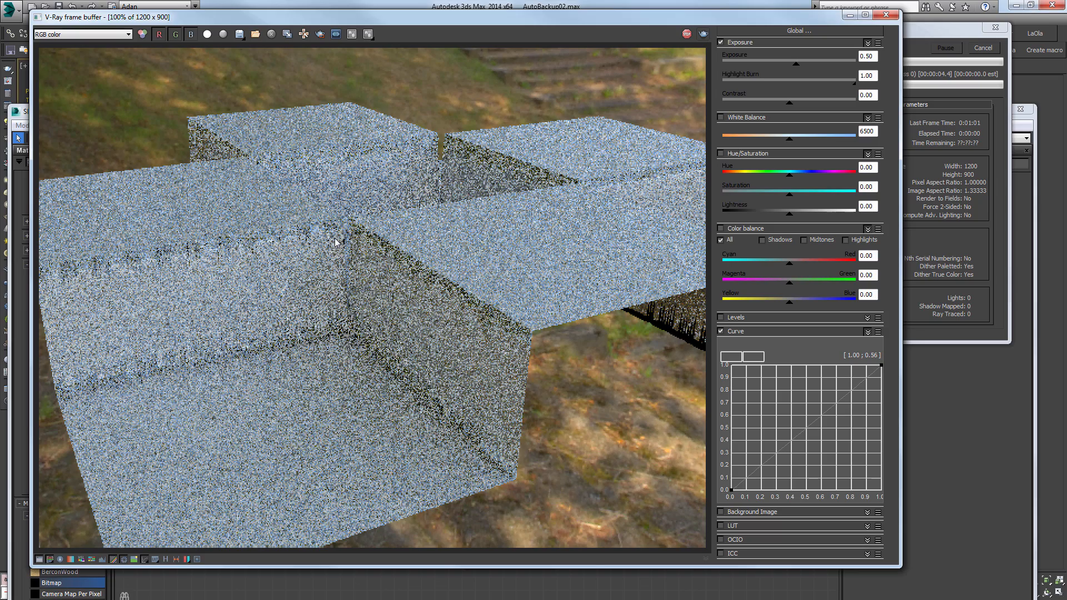
scroll(286, 247, up, 1)
middle_drag(129, 264, 286, 261)
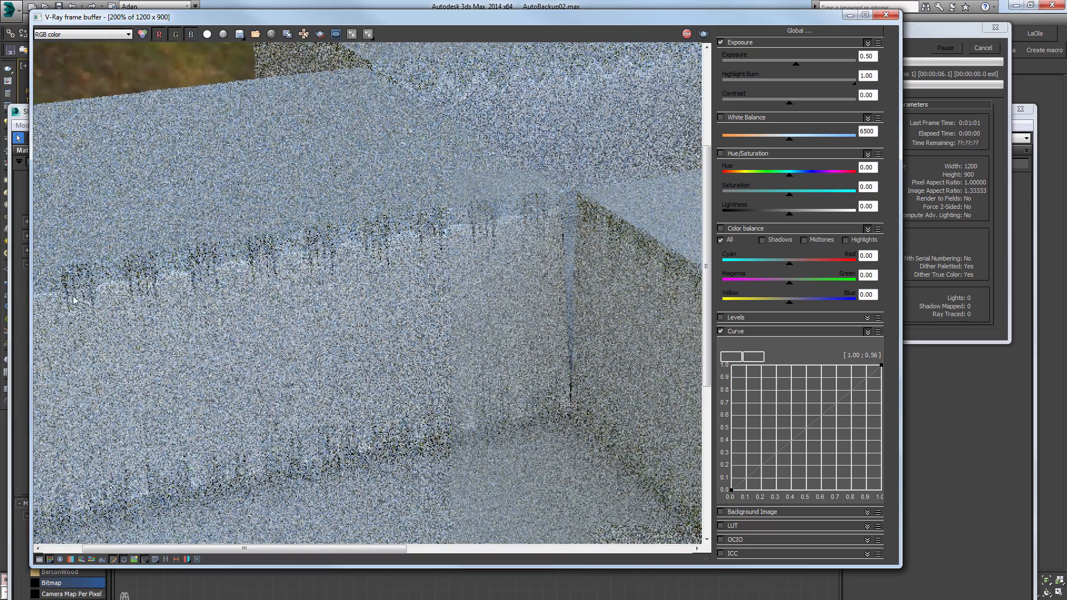
middle_drag(74, 300, 159, 269)
middle_drag(626, 199, 418, 224)
middle_drag(477, 245, 421, 243)
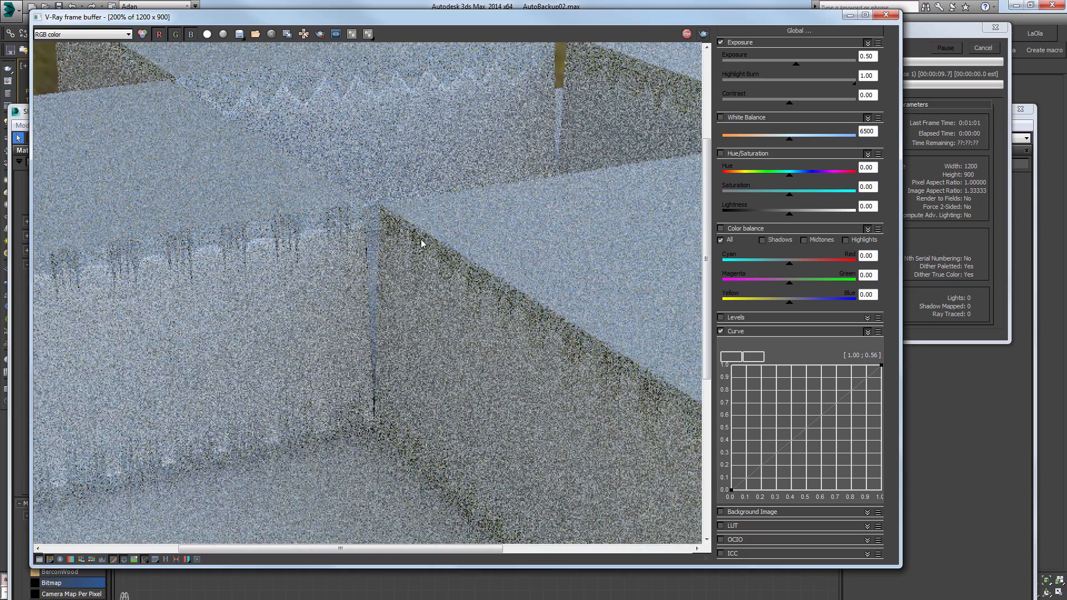
scroll(393, 237, down, 1)
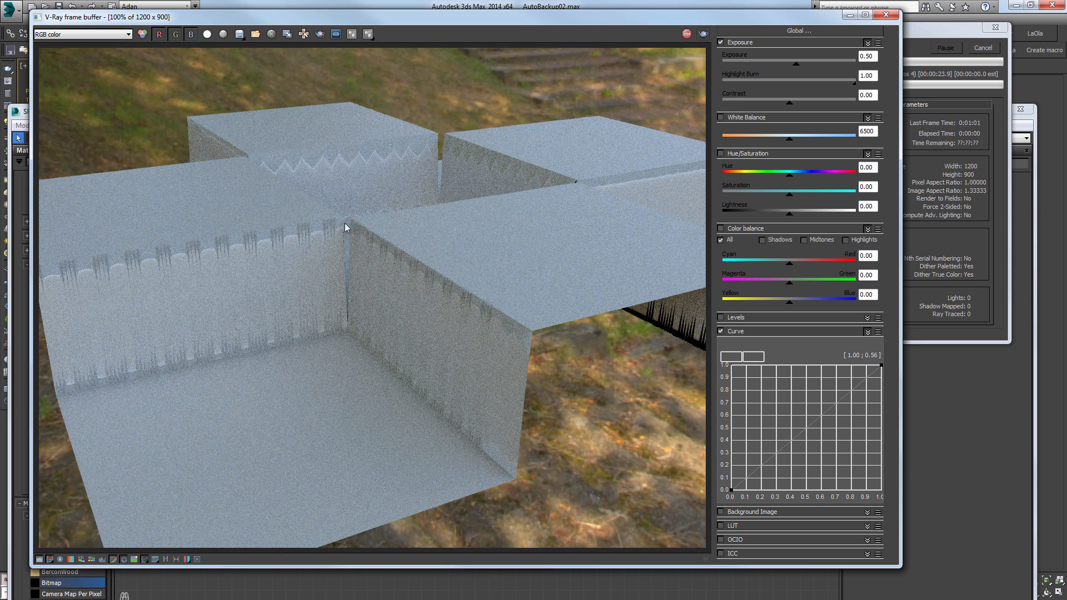
click(983, 48)
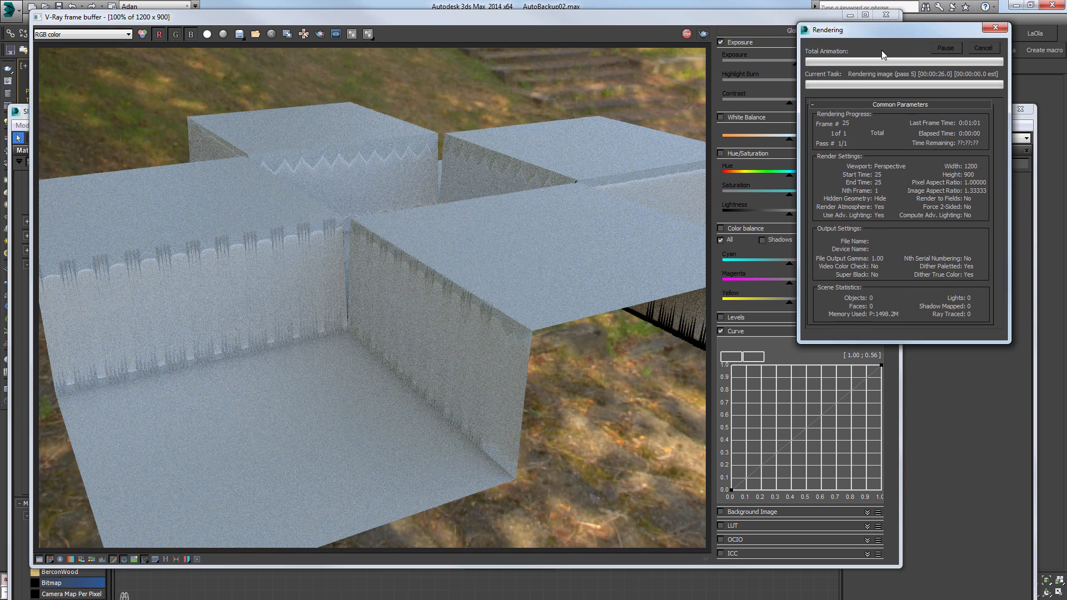
click(887, 15)
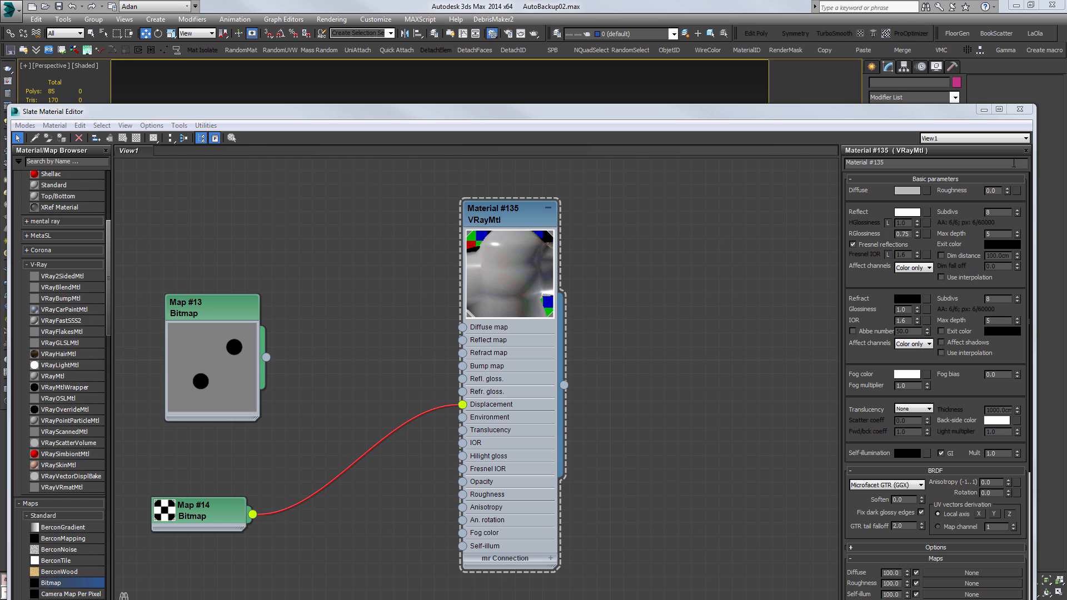
Close the material editor and copy the plane about 1424 cm along the X axis, beside the original.
click(1020, 109)
click(185, 415)
middle_drag(184, 415, 529, 284)
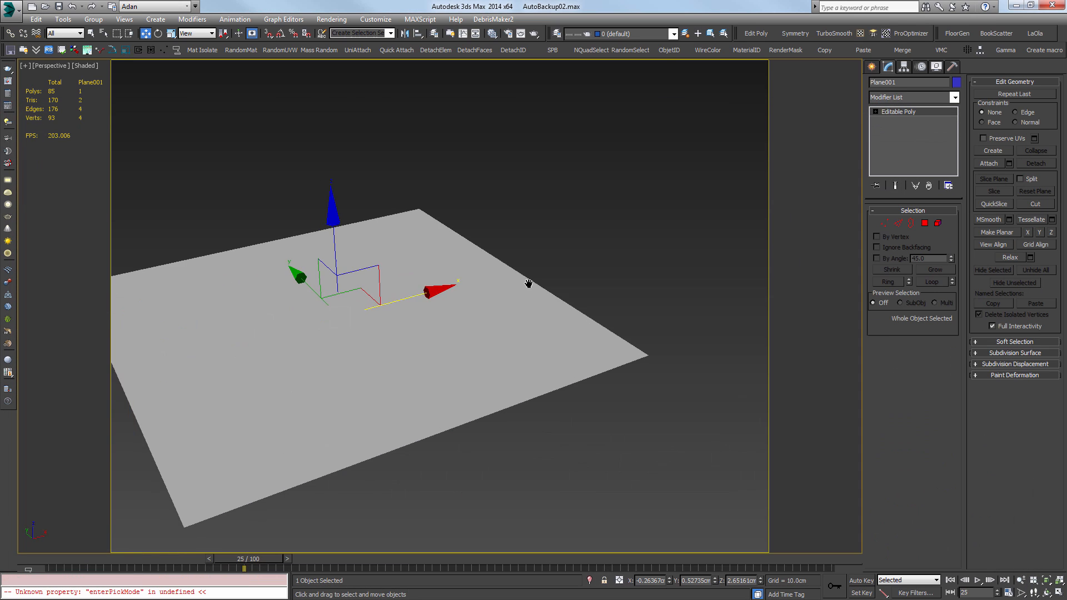
scroll(474, 310, down, 5)
middle_drag(460, 309, 429, 329)
mouse_move(443, 318)
shift+mouse_down()
mouse_move(658, 256)
mouse_move(613, 276)
shift+mouse_up()
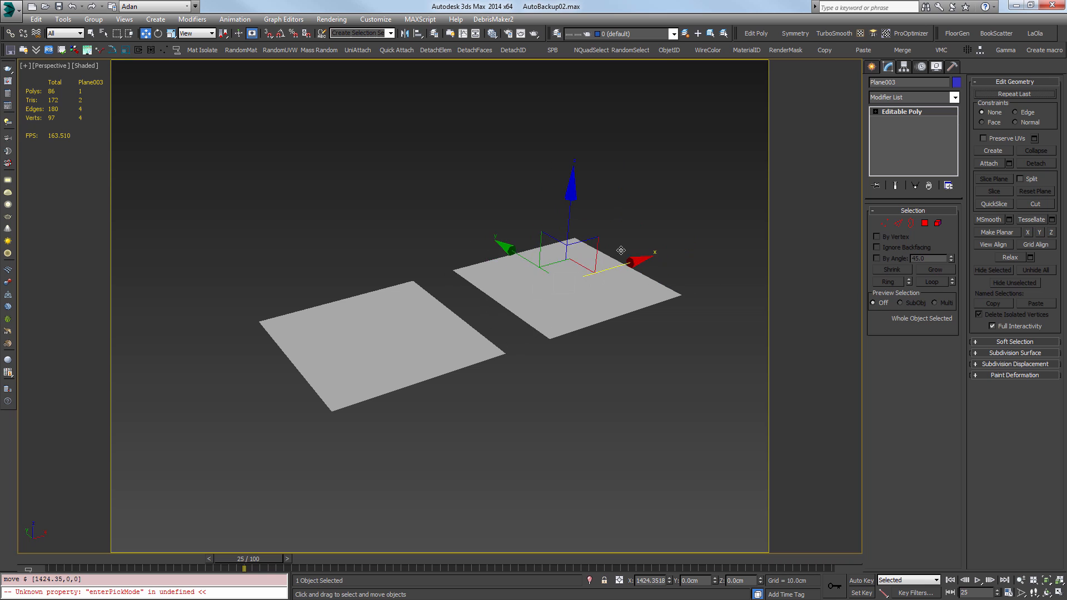
click(534, 353)
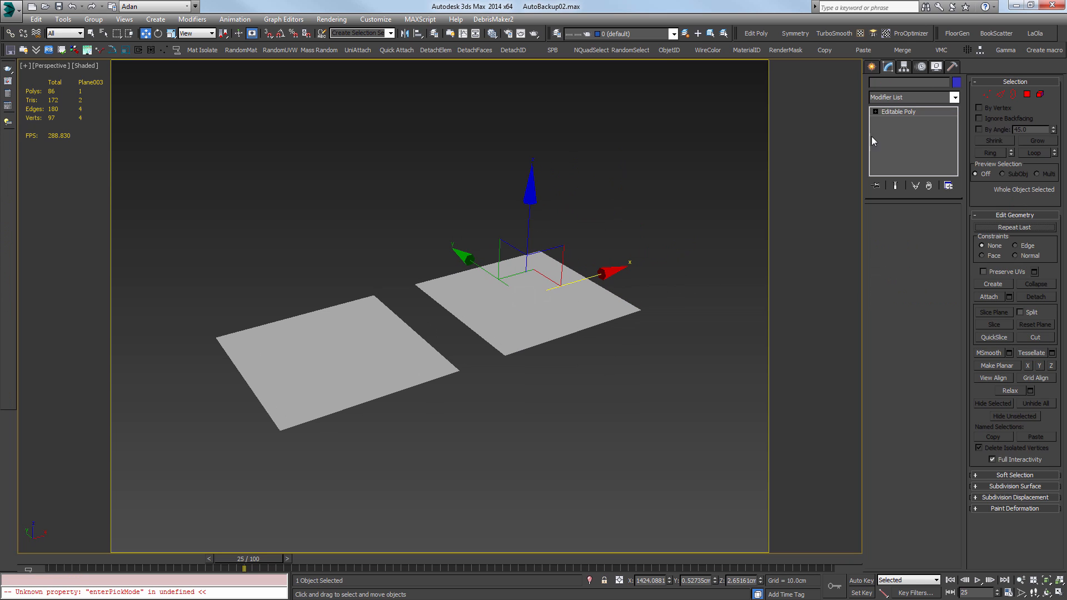
Apply a Displace modifier to the copied plane.
click(925, 97)
scroll(925, 95, down, 5)
scroll(925, 96, up, 7)
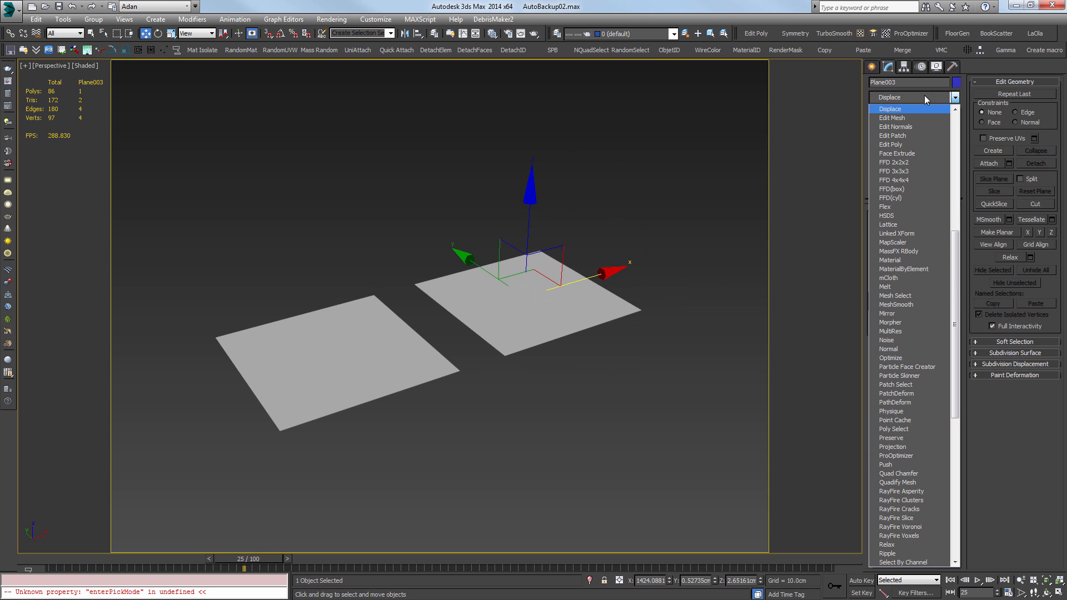
scroll(925, 96, down, 7)
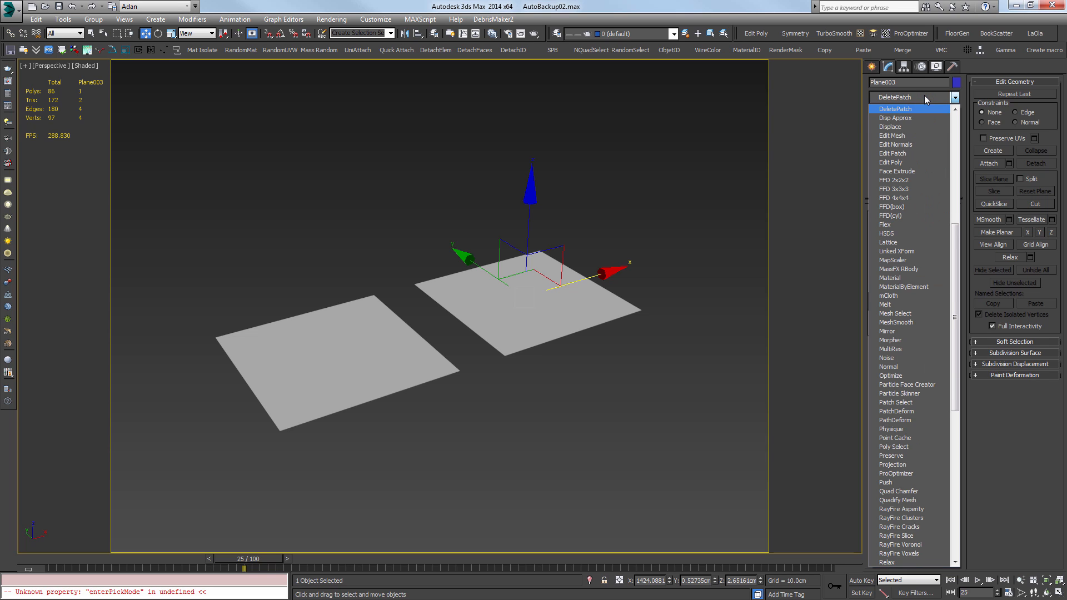
key(Return)
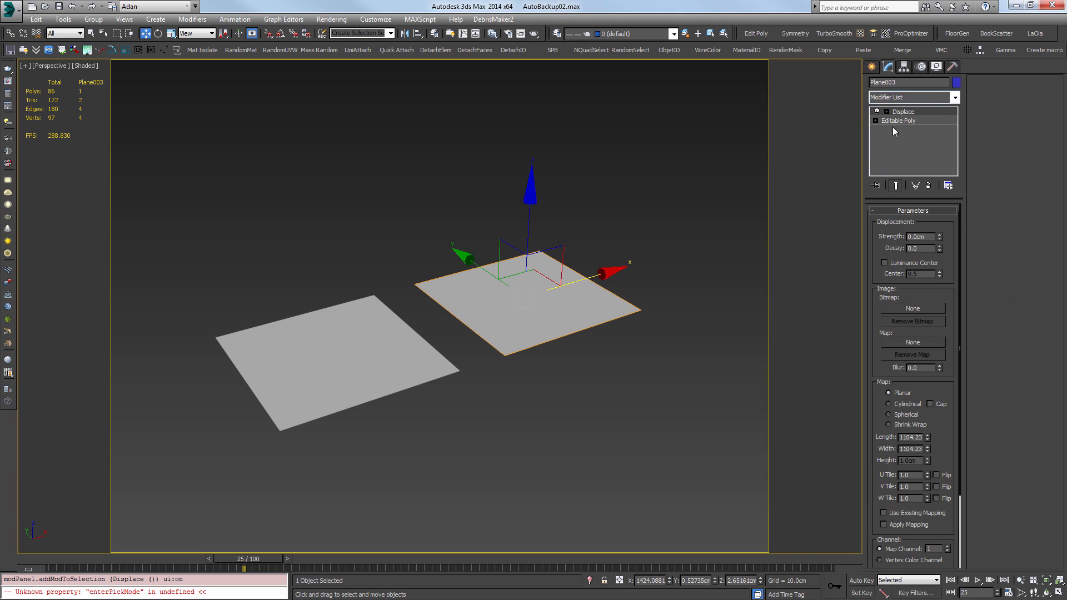
Isolate the copied plane so that the original plane is hidden.
middle_drag(543, 267, 487, 290)
scroll(486, 290, up, 3)
scroll(543, 317, up, 4)
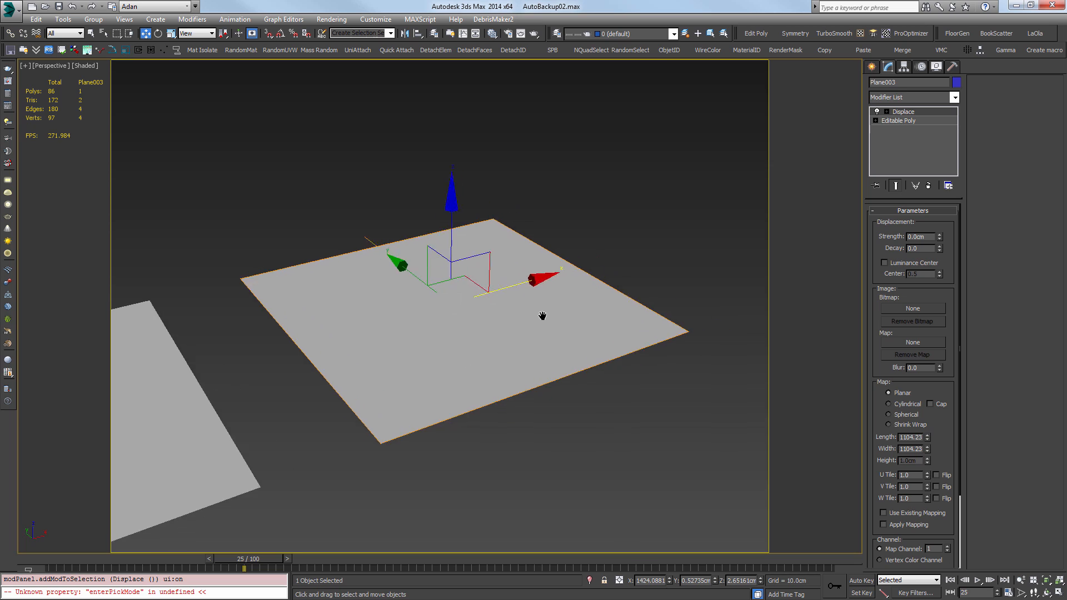
scroll(517, 307, down, 1)
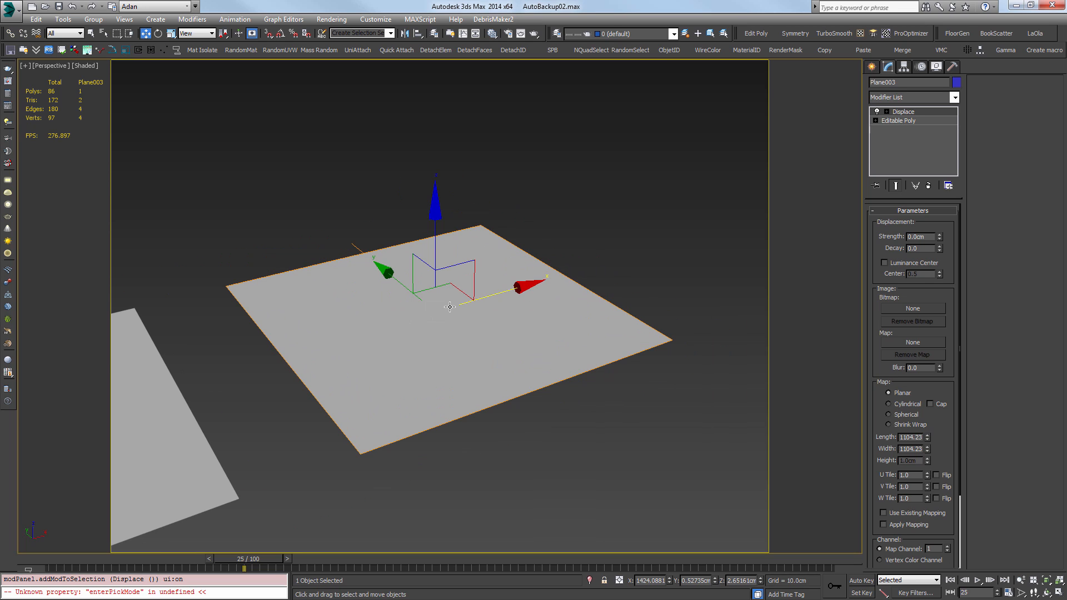
key(alt+q)
scroll(445, 300, up, 4)
middle_drag(457, 271, 460, 295)
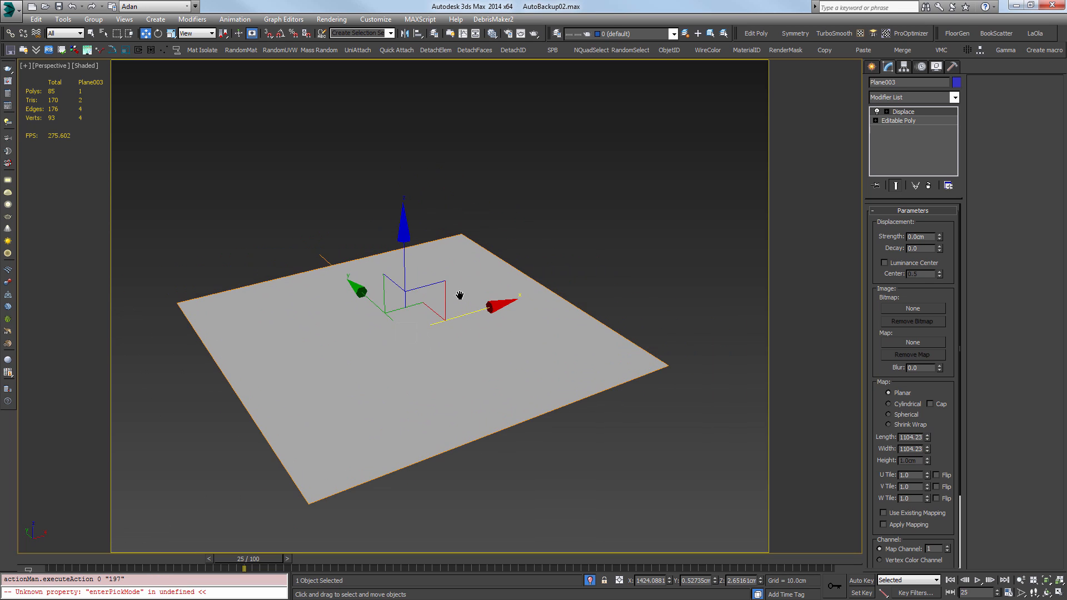
Assign the prueba_bump.jpg bitmap from the material editor to the Displace modifier's Map slot, and close the editor.
key(m)
drag(483, 126, 445, 2)
click(1031, 5)
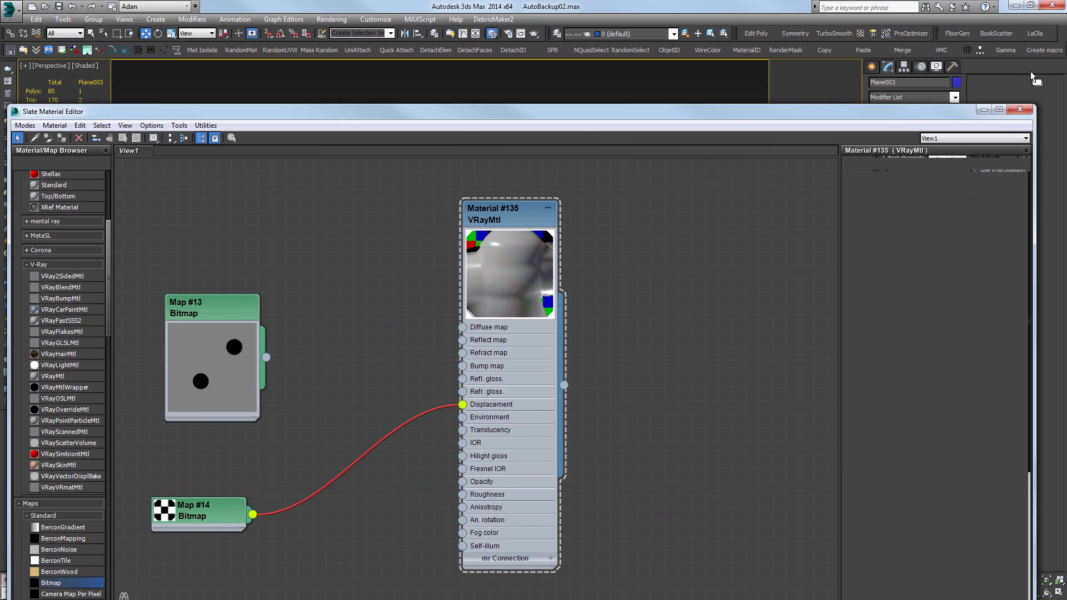
drag(1035, 227, 662, 228)
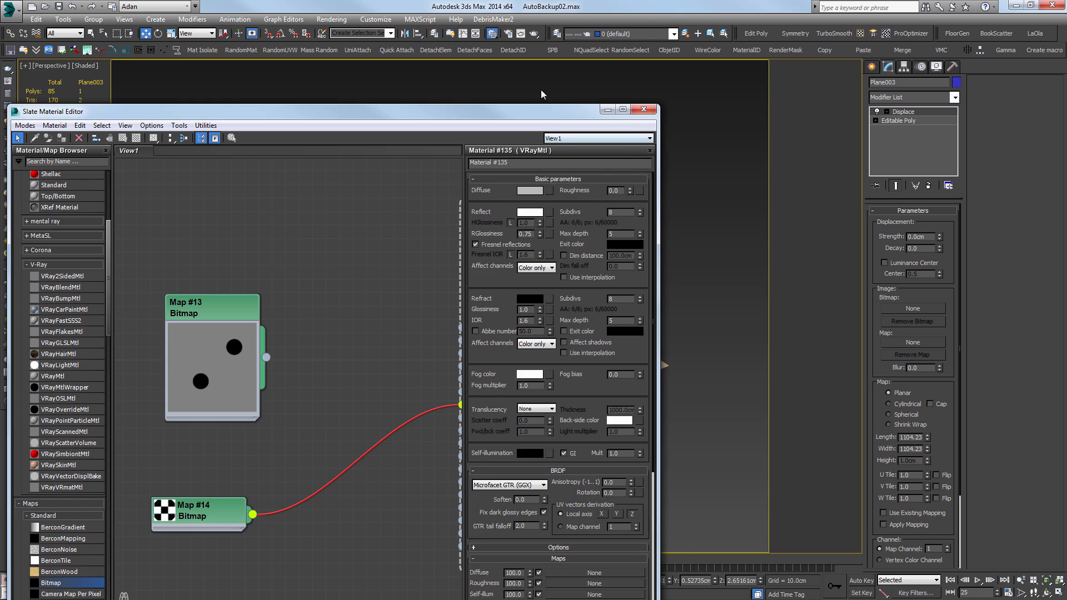
drag(541, 110, 522, 32)
drag(234, 441, 914, 342)
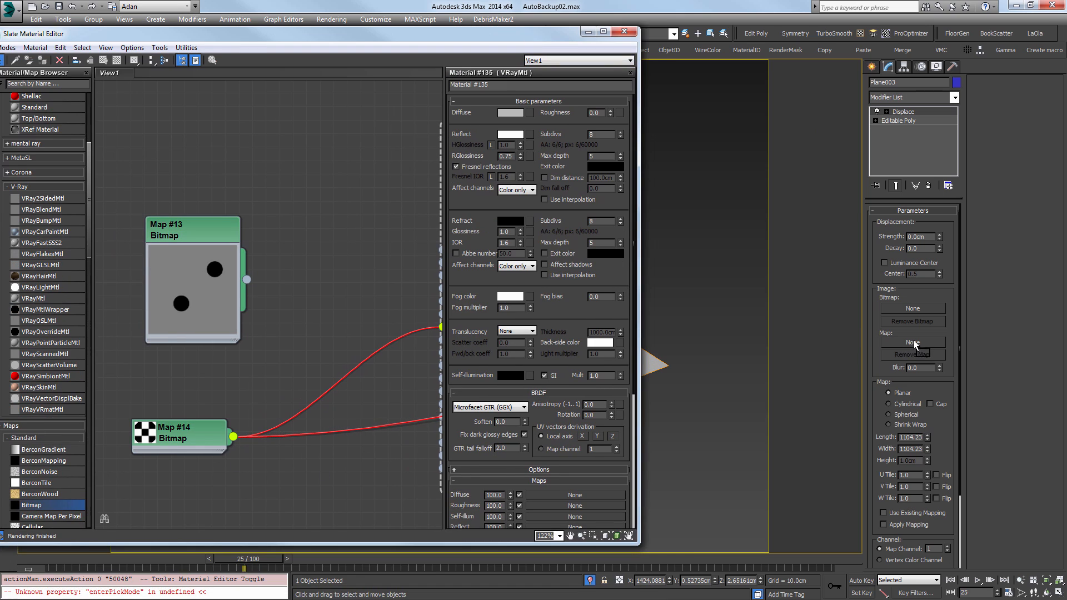
click(624, 33)
Set the Displace modifier's strength to 100 cm.
drag(928, 238, 848, 236)
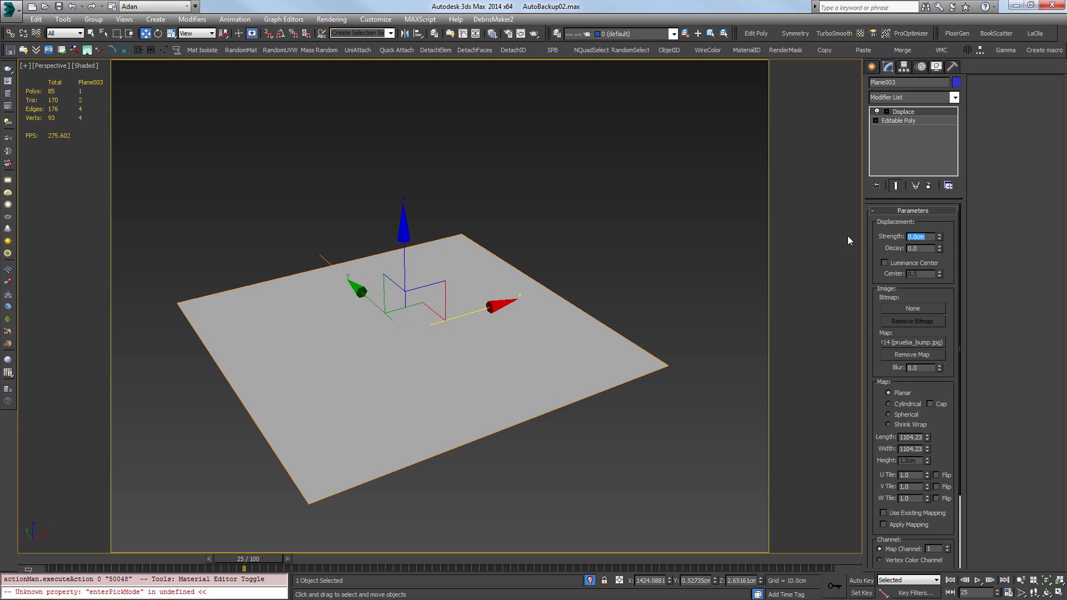
text(100)
key(Return)
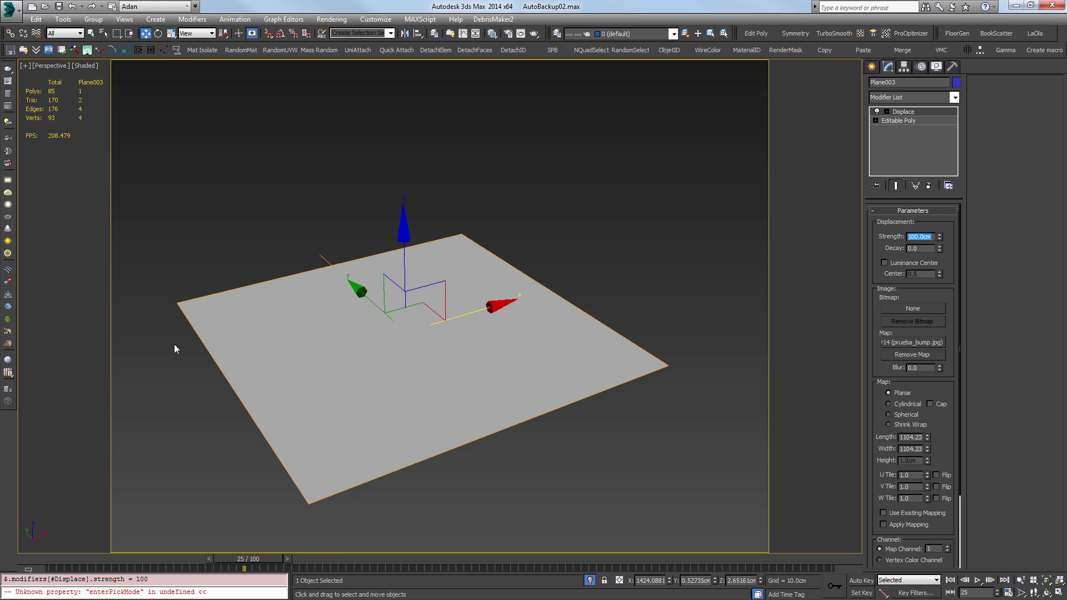
Insert a TurboSmooth modifier between Editable Poly and Displace, and raise its iterations to 9.
click(922, 121)
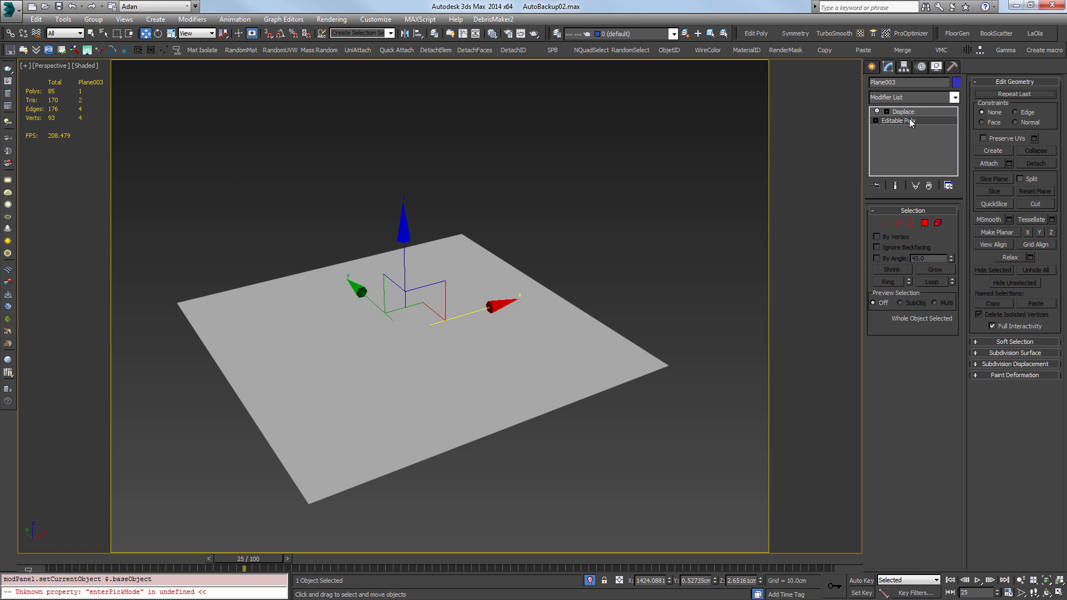
click(829, 32)
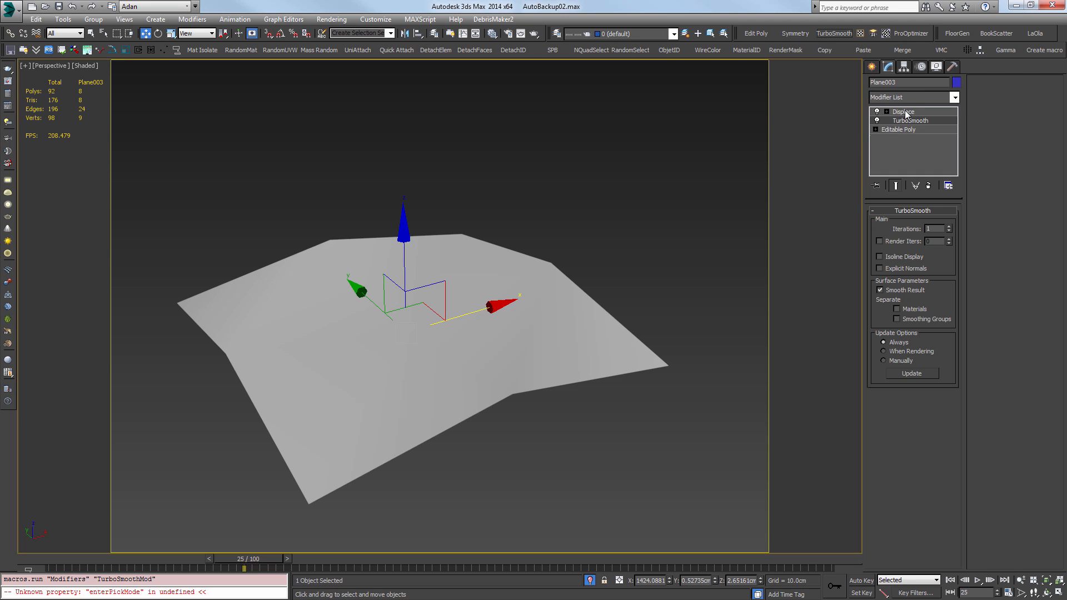
click(950, 227)
click(950, 228)
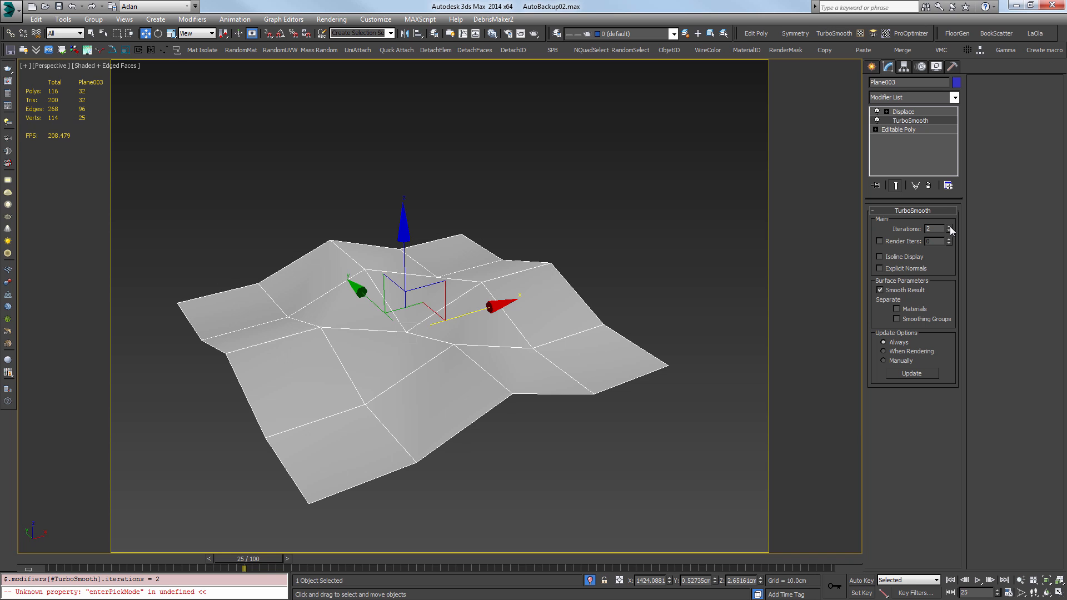
click(950, 228)
click(950, 227)
click(950, 231)
click(950, 231)
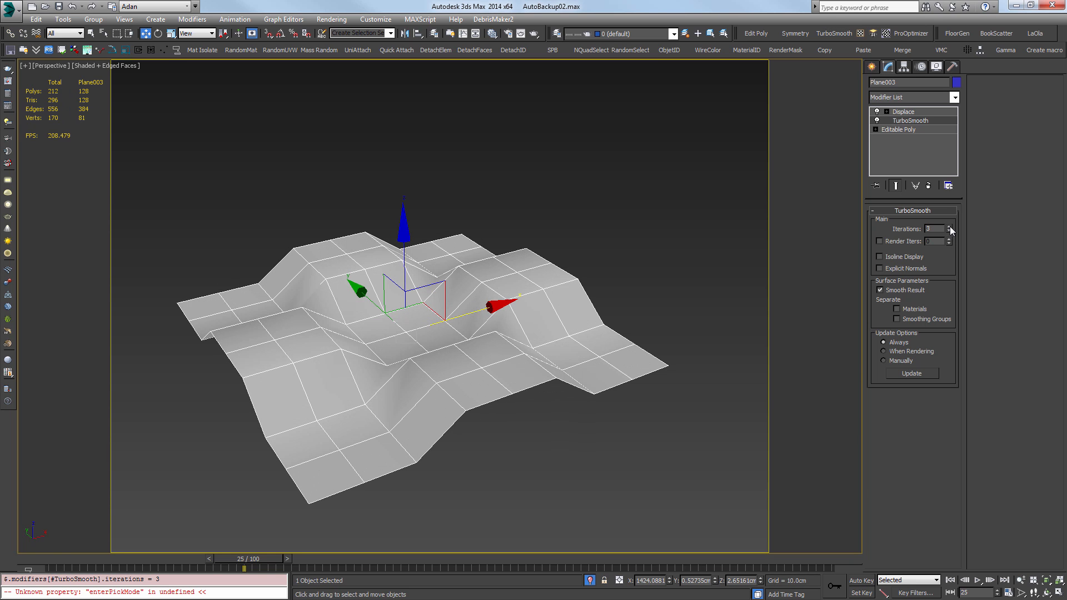
click(950, 226)
click(950, 227)
click(950, 226)
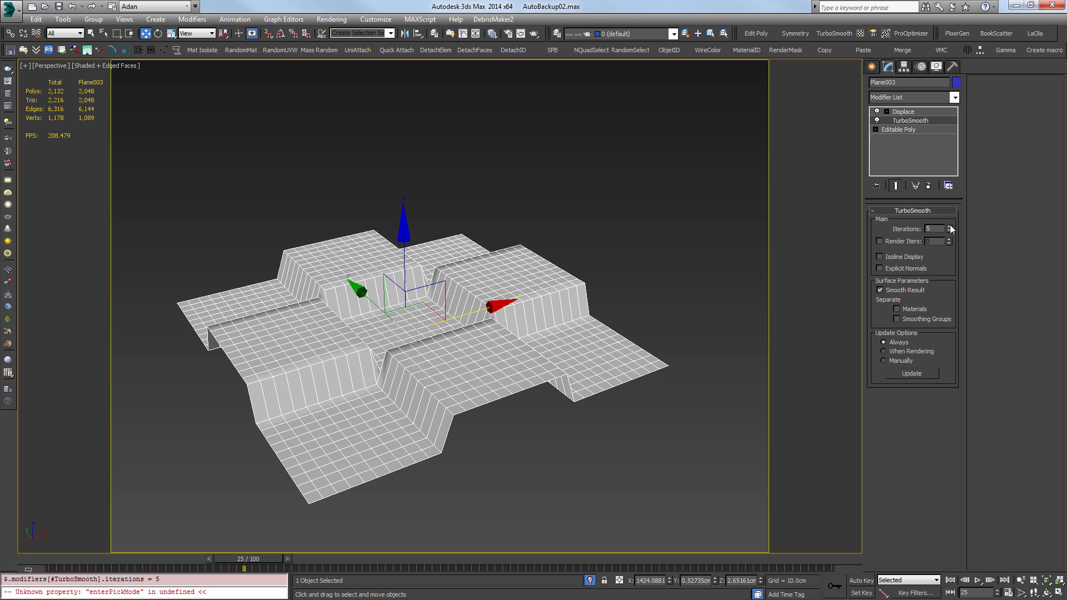
click(950, 226)
click(950, 227)
click(950, 227)
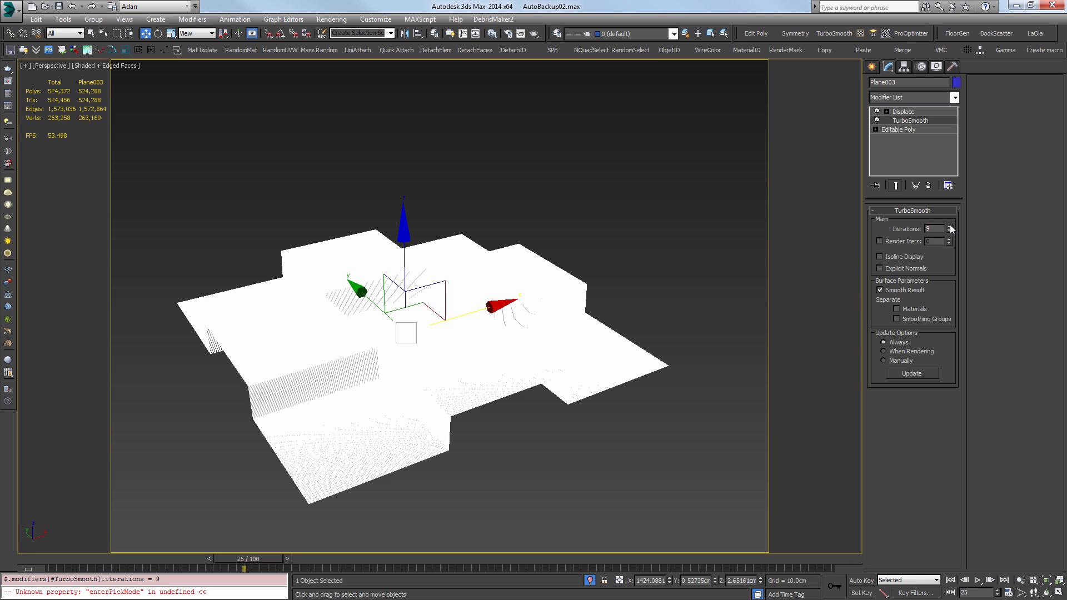
Deselect the plane and turn off the edged faces display to inspect the displaced surface up close.
click(623, 455)
key(F4)
scroll(419, 357, up, 5)
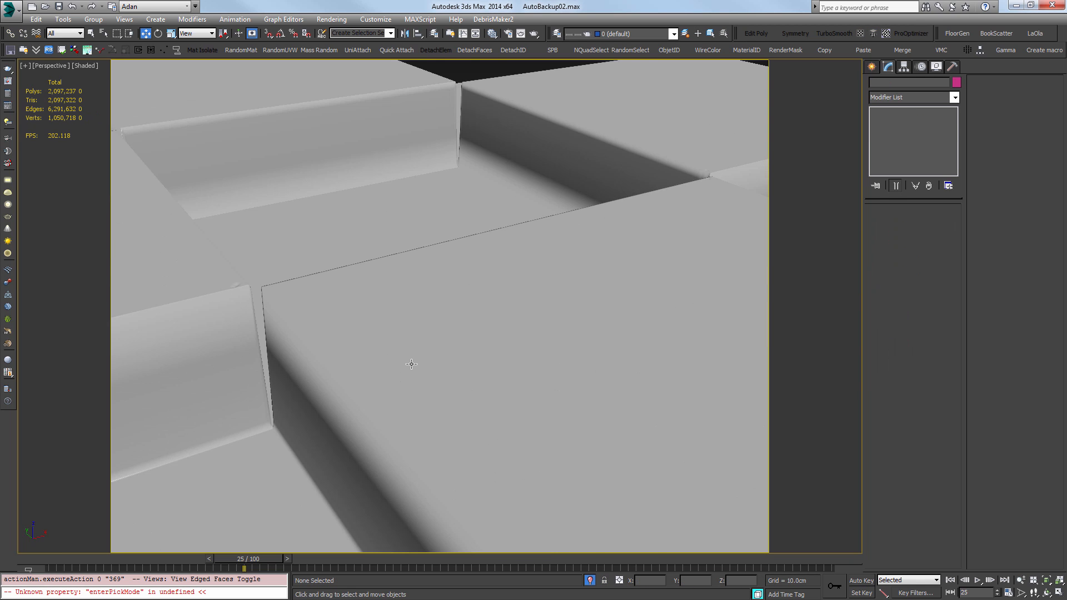
Examine the whole displaced plane from farther away, check its TurboSmooth settings, and deselect it.
scroll(419, 357, down, 2)
alt+middle_drag(418, 357, 462, 363)
scroll(462, 363, down, 10)
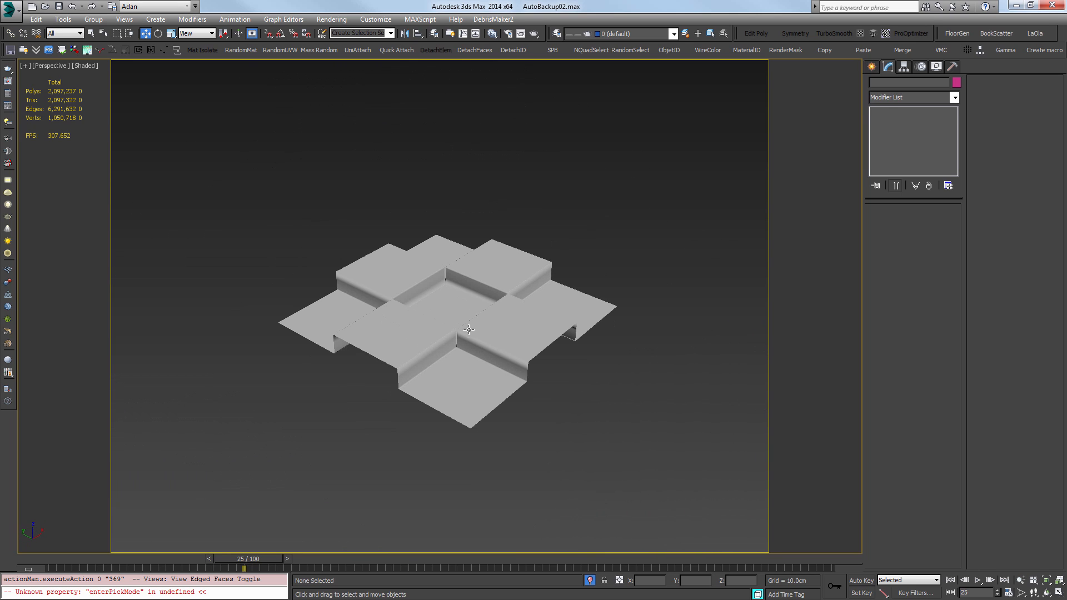
click(467, 331)
click(910, 121)
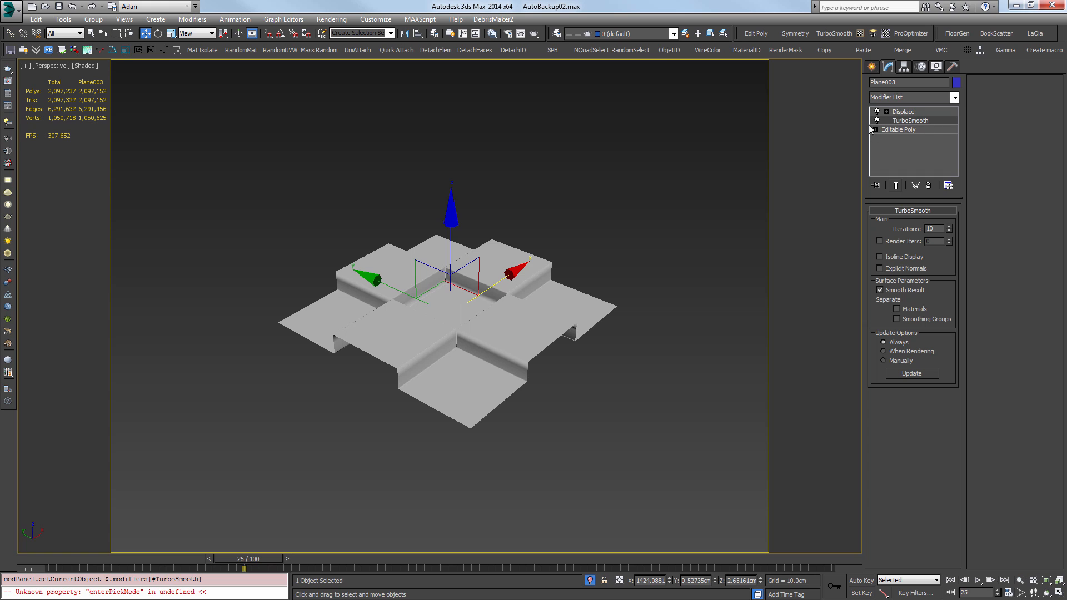
click(573, 217)
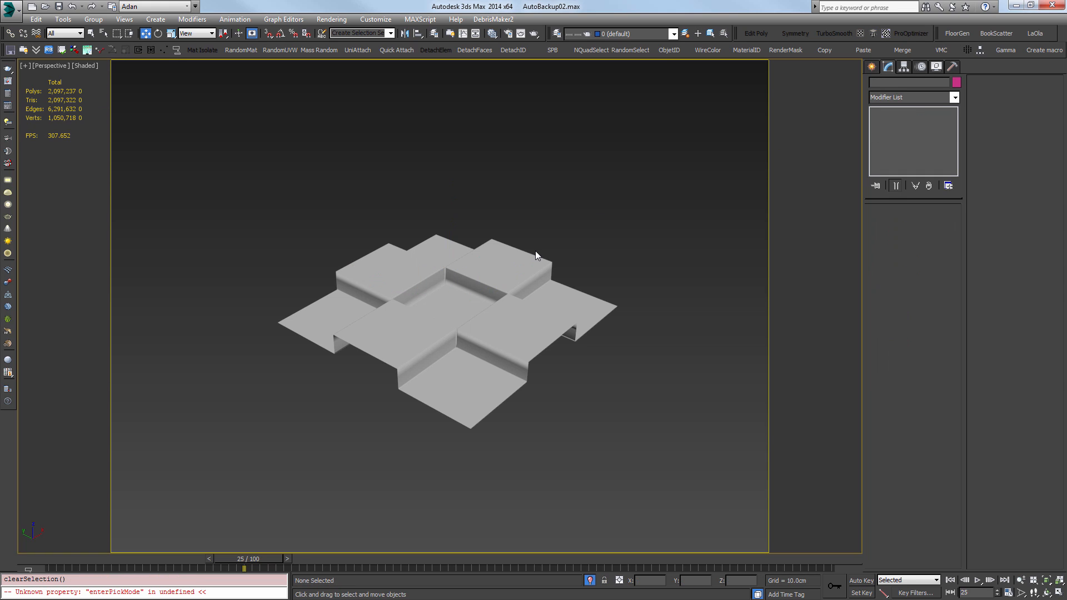
Open the render setup and review V-Ray's default displacement edge length and max subdivs values.
key(F10)
click(301, 137)
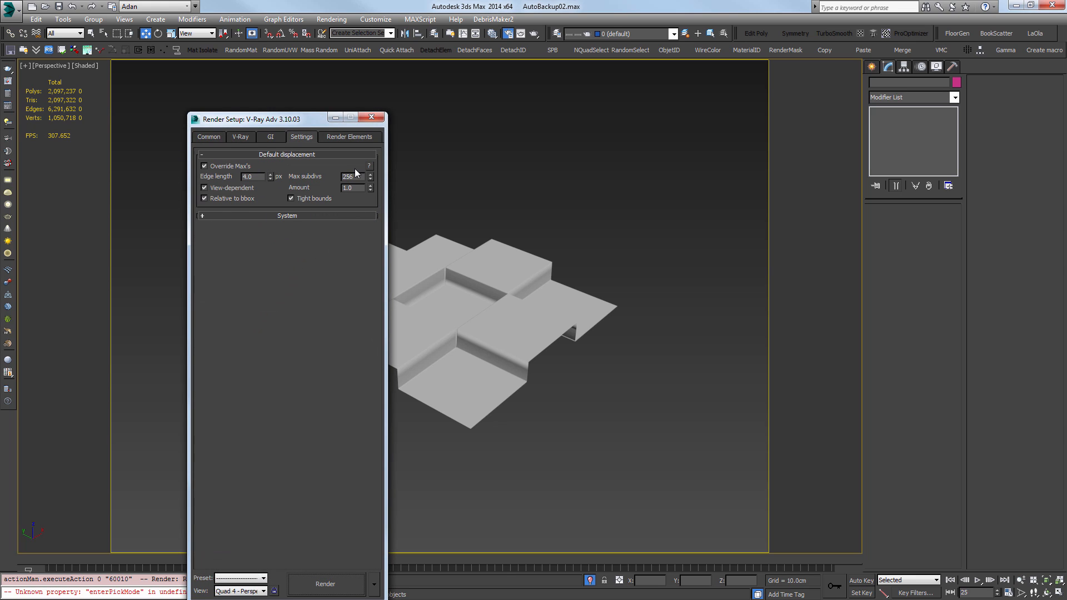
text(6)
key(Return)
drag(257, 177, 218, 174)
key(Tab)
key(shift+Tab)
drag(358, 176, 325, 177)
Set the edge length of V-Ray's default displacement to 1.0 px.
drag(257, 178, 188, 172)
text(1)
key(Return)
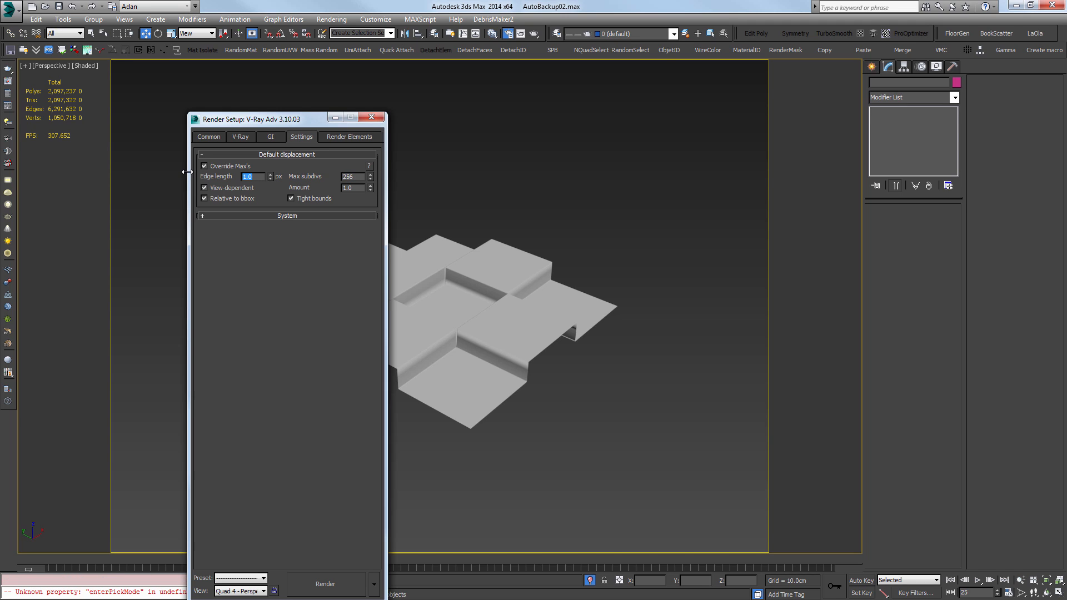
text(0)
key(Return)
key(Tab)
click(255, 177)
key(Tab)
key(shift+Tab)
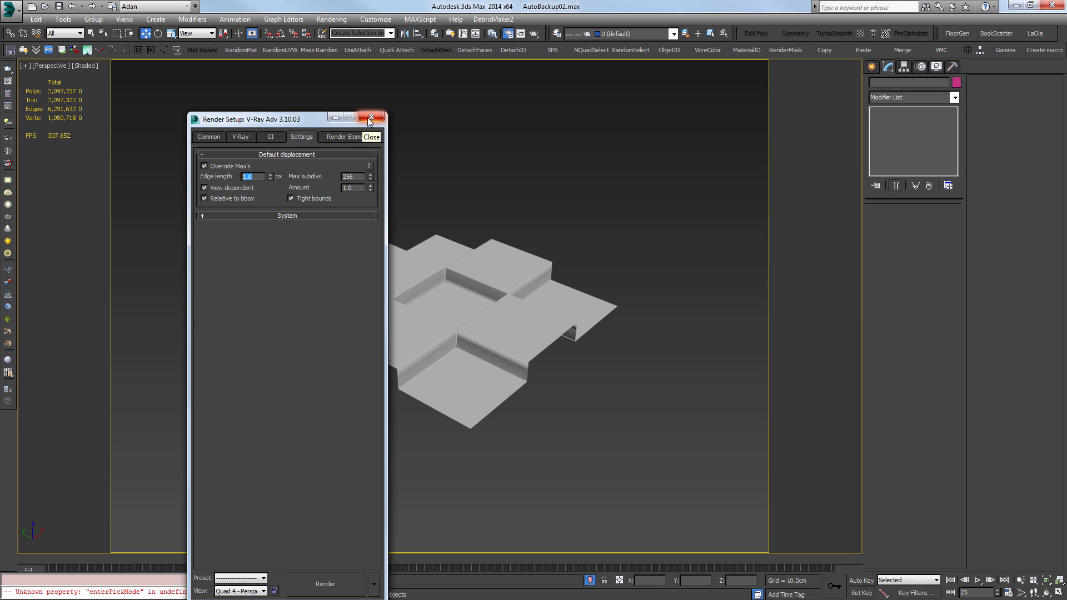
Delete the plane that uses the Displace modifier and close the render setup.
click(391, 272)
key(Delete)
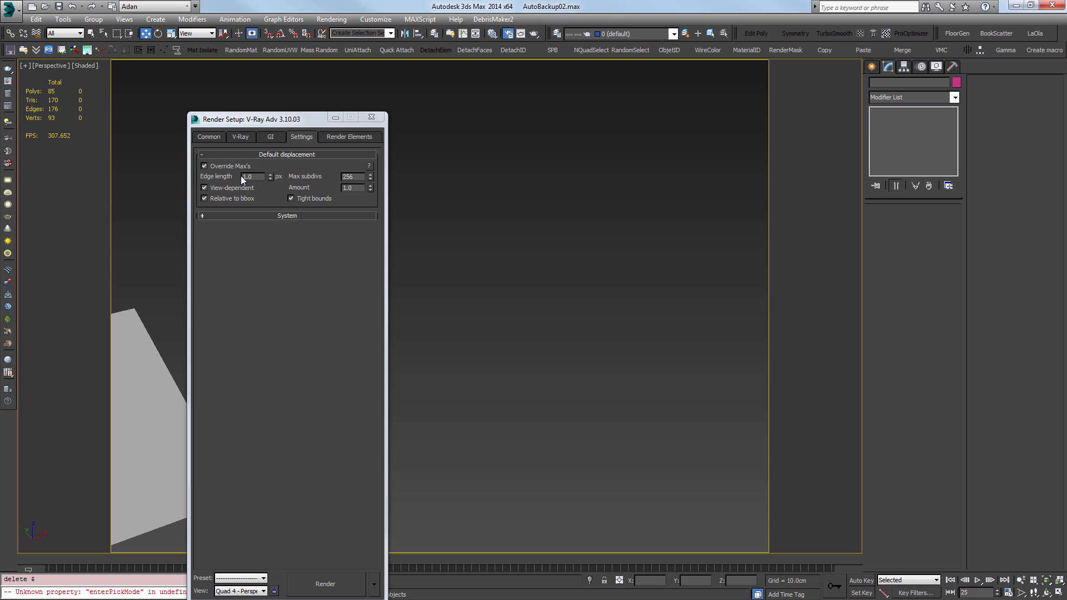
double_click(246, 176)
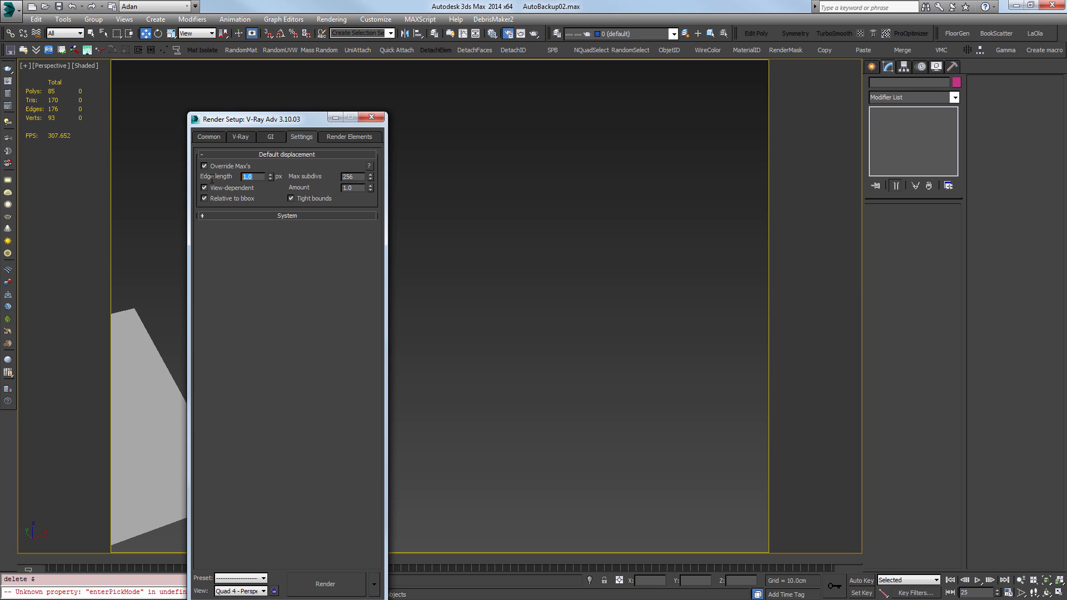
click(376, 121)
Bring the plane with the V-Ray material displacement into view, select it, and render it.
middle_drag(394, 297, 689, 204)
click(298, 355)
middle_drag(297, 355, 410, 322)
key(F9)
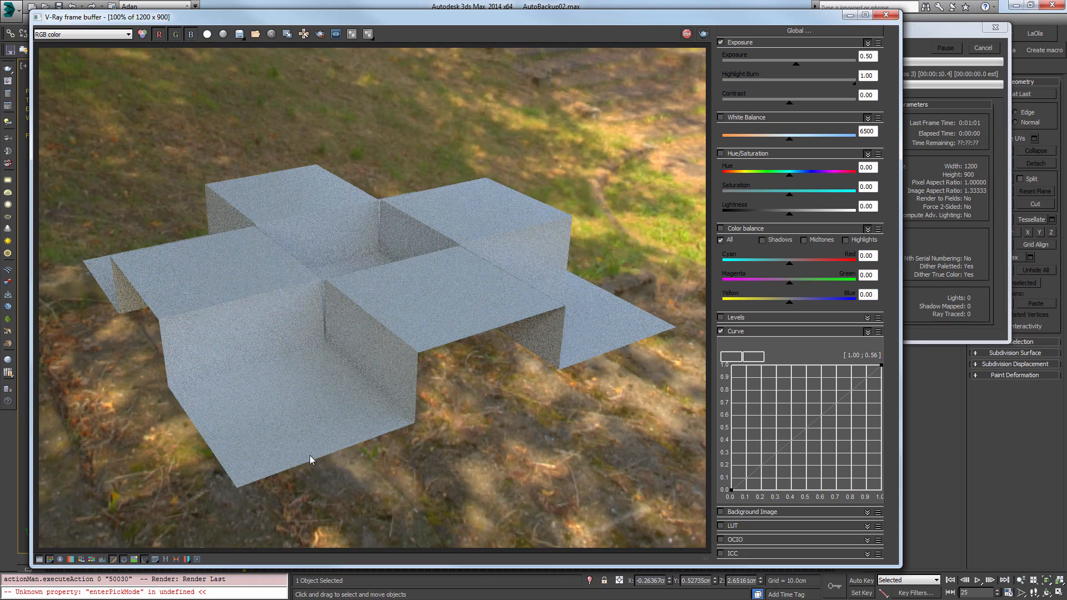
Inspect the rendered displacement's edges up close, stop the render, and close the frame buffer.
scroll(268, 307, up, 1)
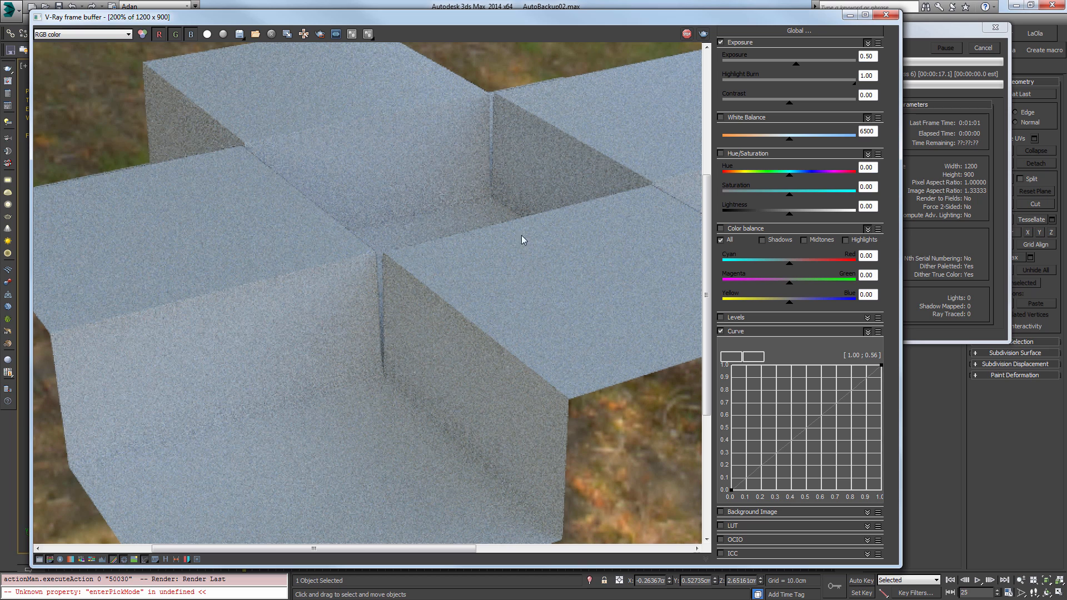
scroll(480, 250, down, 1)
click(970, 58)
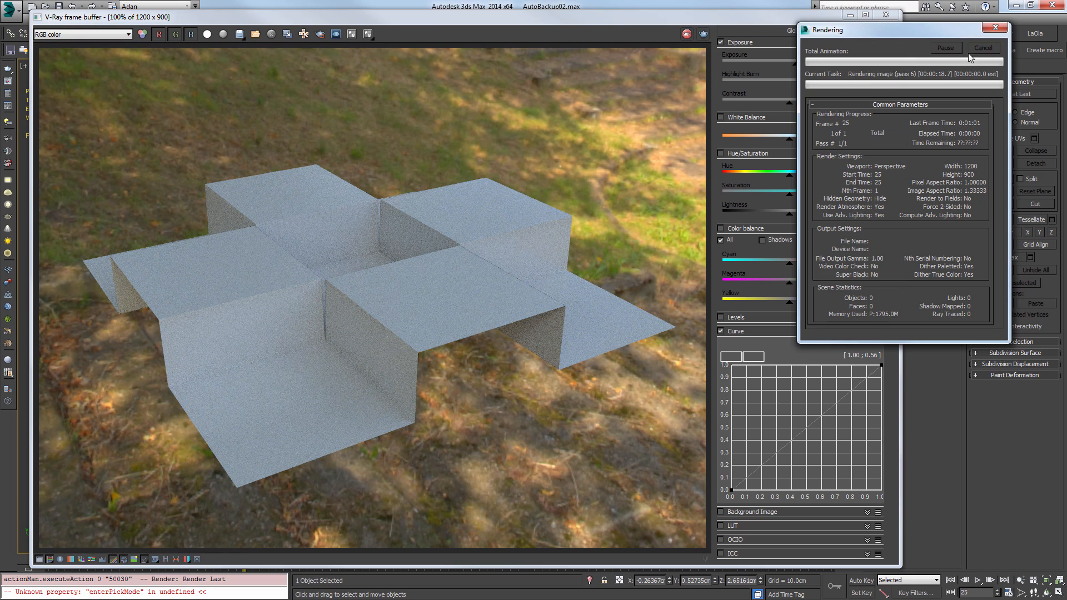
click(970, 57)
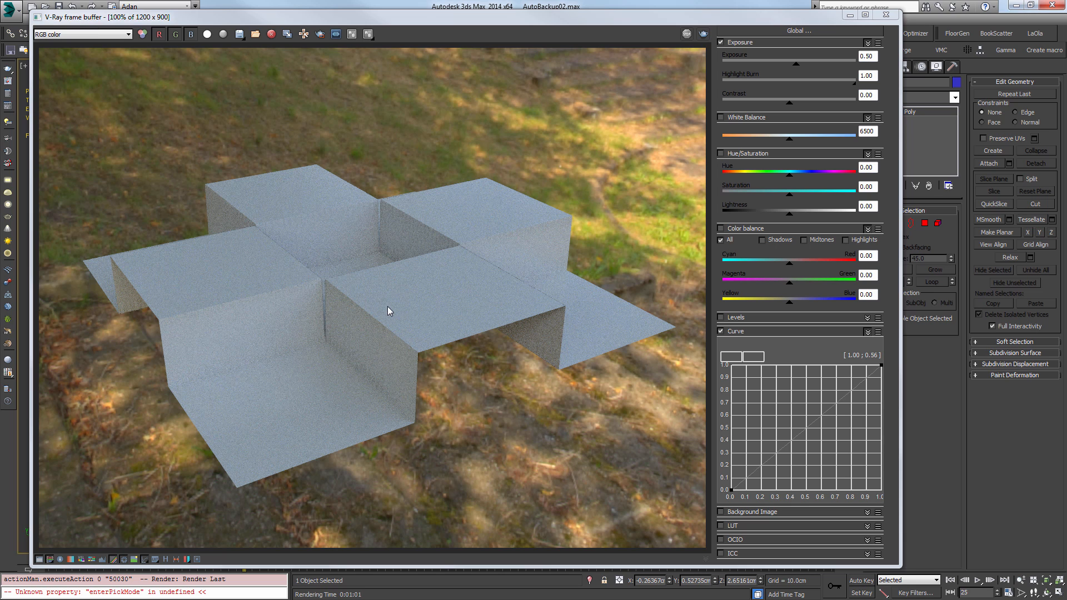
click(886, 15)
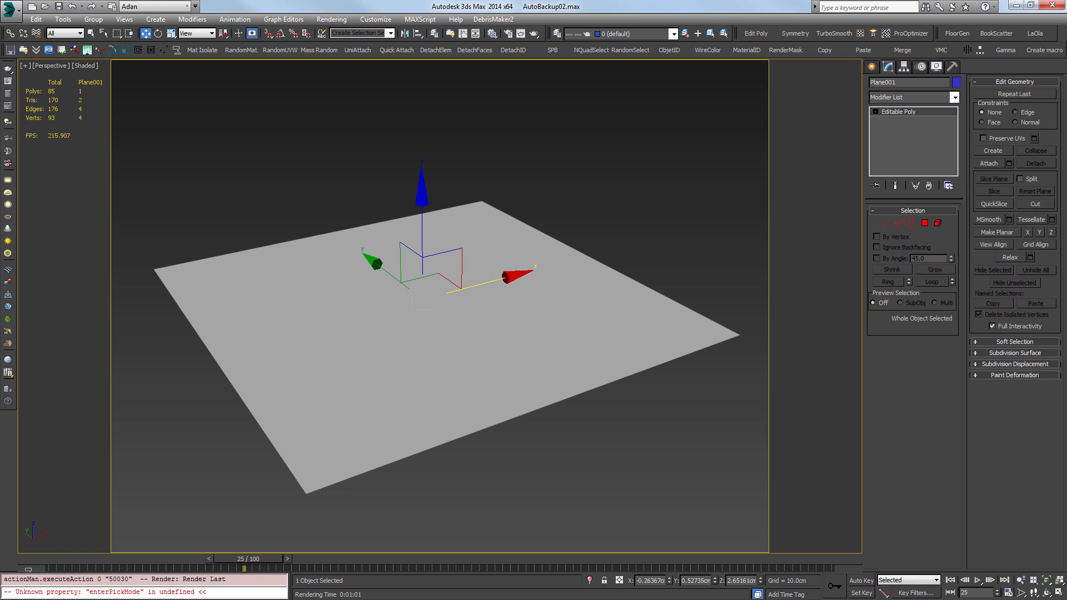
click(340, 380)
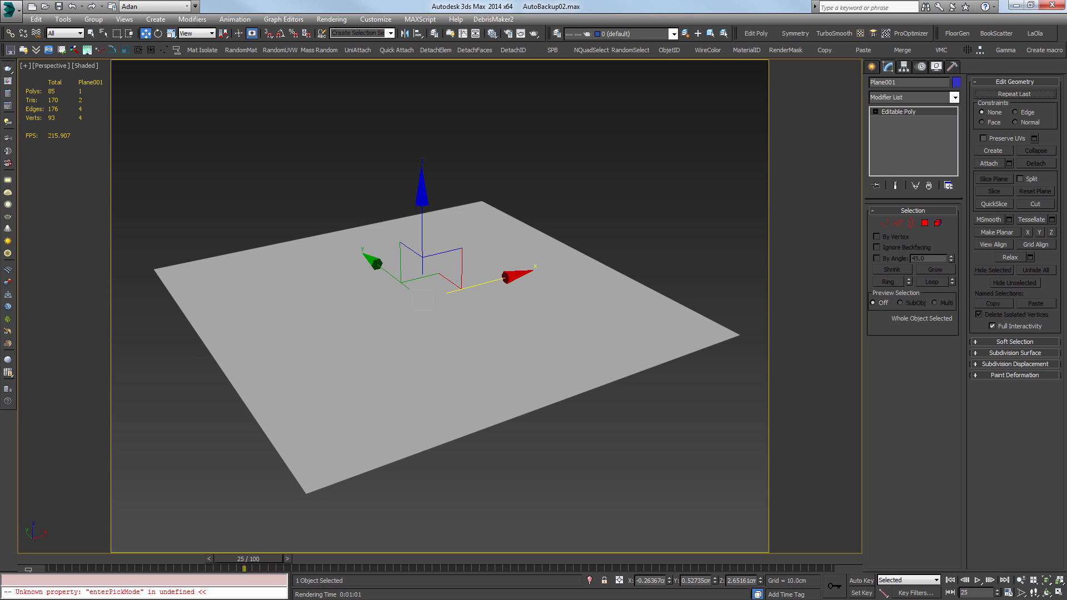
Switch to Photoshop, paint one white and one black dot on the grey lineal_disp.jpg canvas, and undo both.
key(alt+Tab)
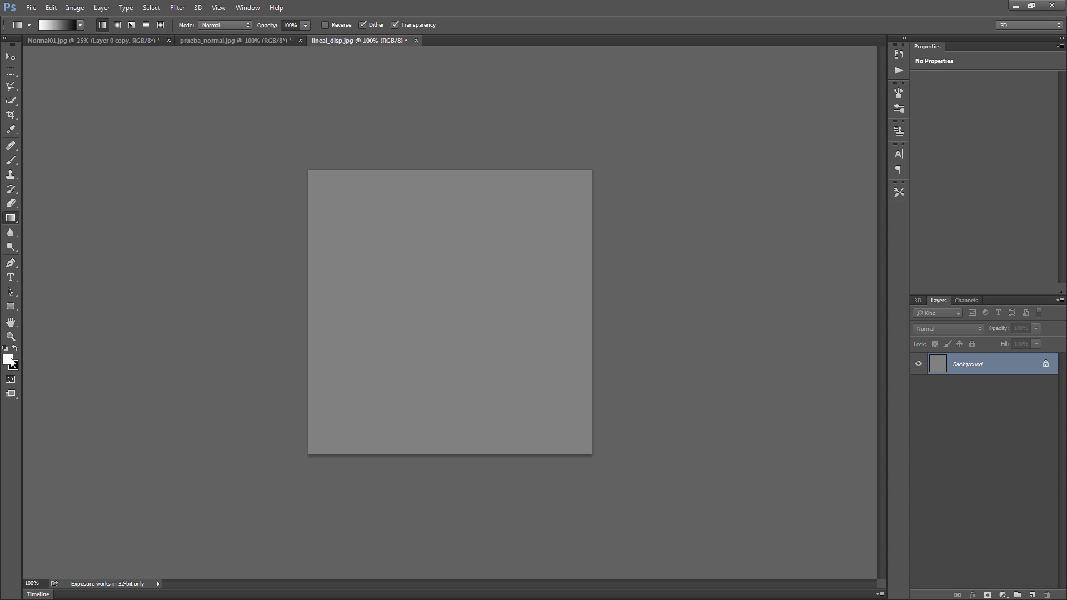
click(11, 160)
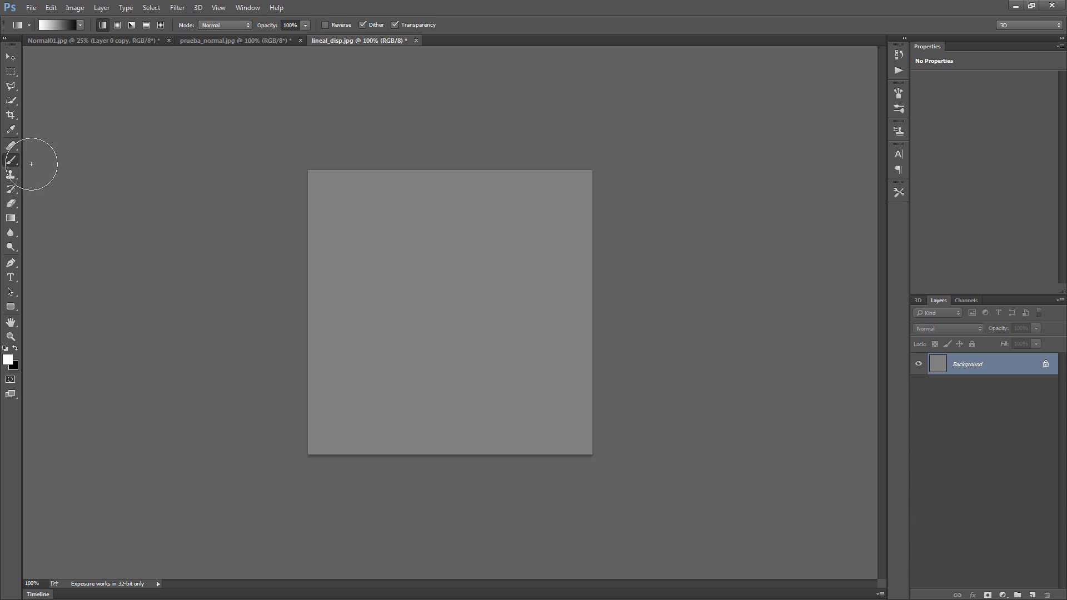
click(379, 234)
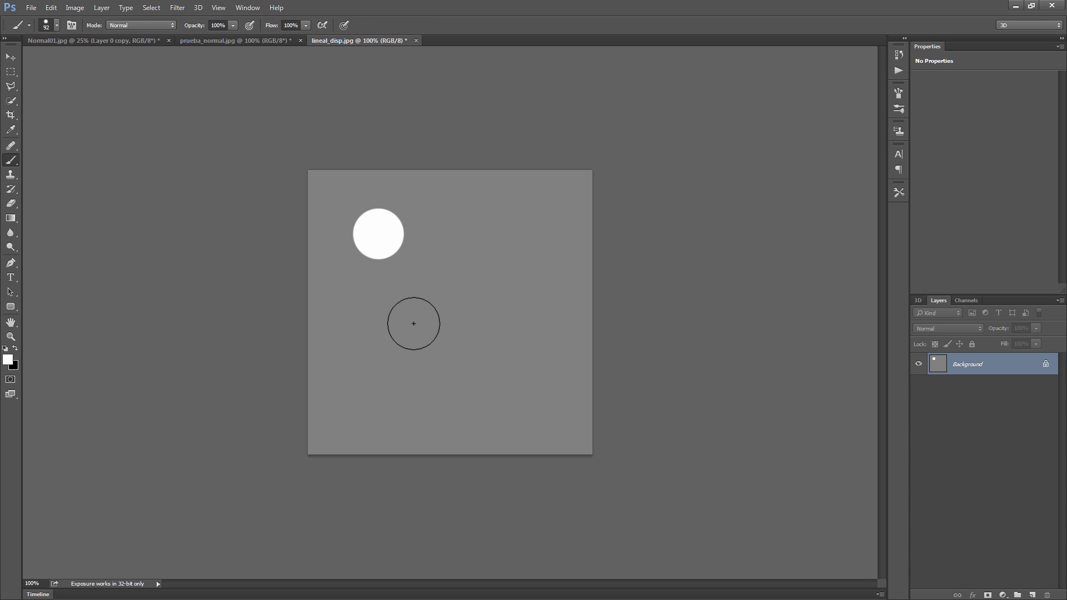
click(15, 348)
click(471, 311)
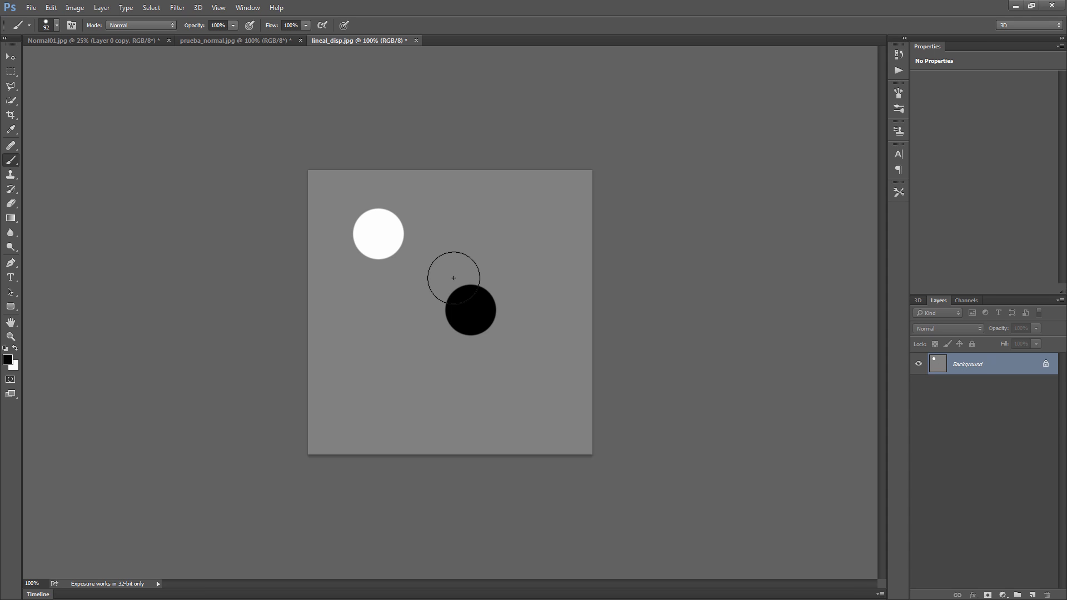
key(ctrl+alt+z)
key(ctrl+alt+z)
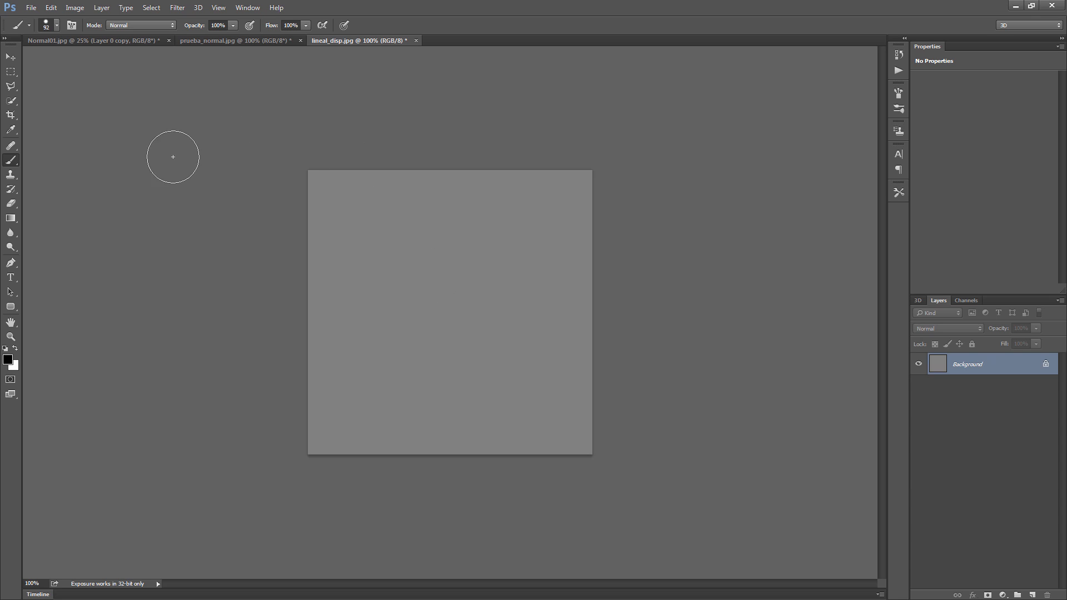
Fill the lineal_disp.jpg canvas with a horizontal black-to-white linear gradient and add an Exposure adjustment layer above it.
click(10, 218)
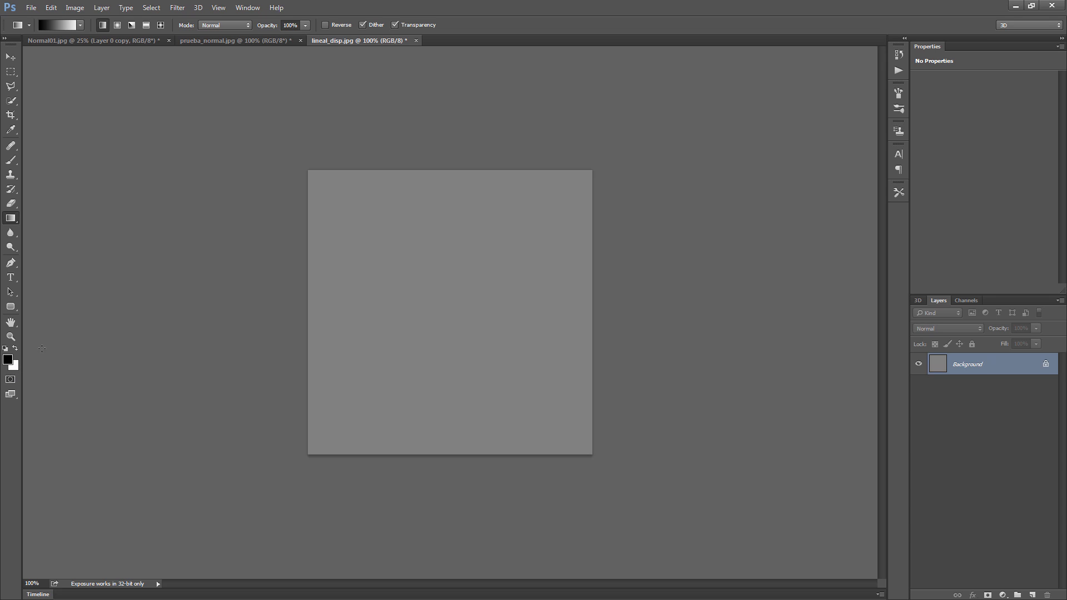
shift+drag(304, 305, 596, 293)
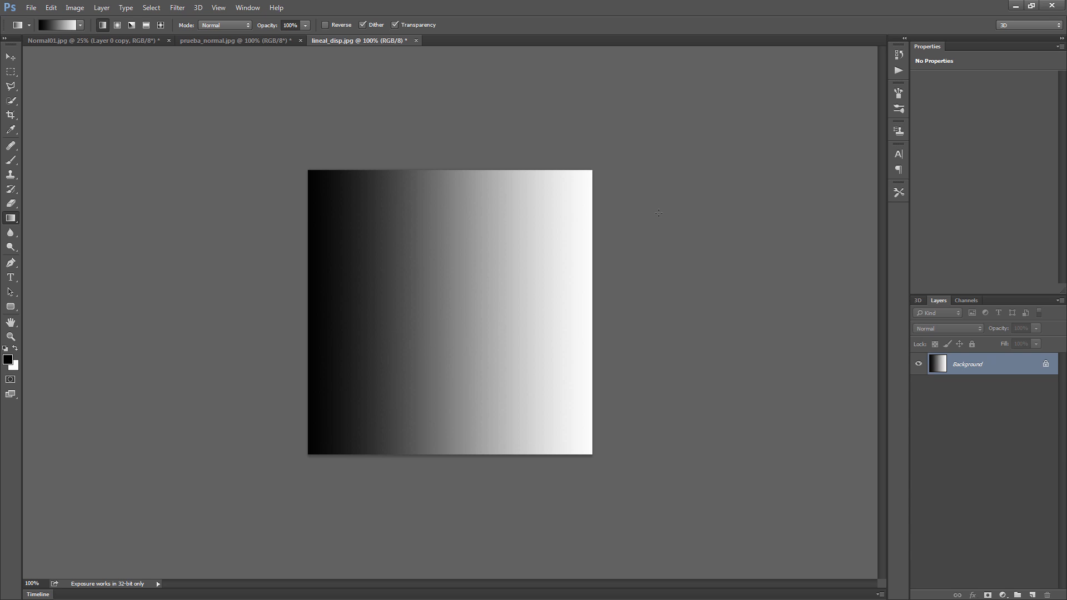
click(1003, 595)
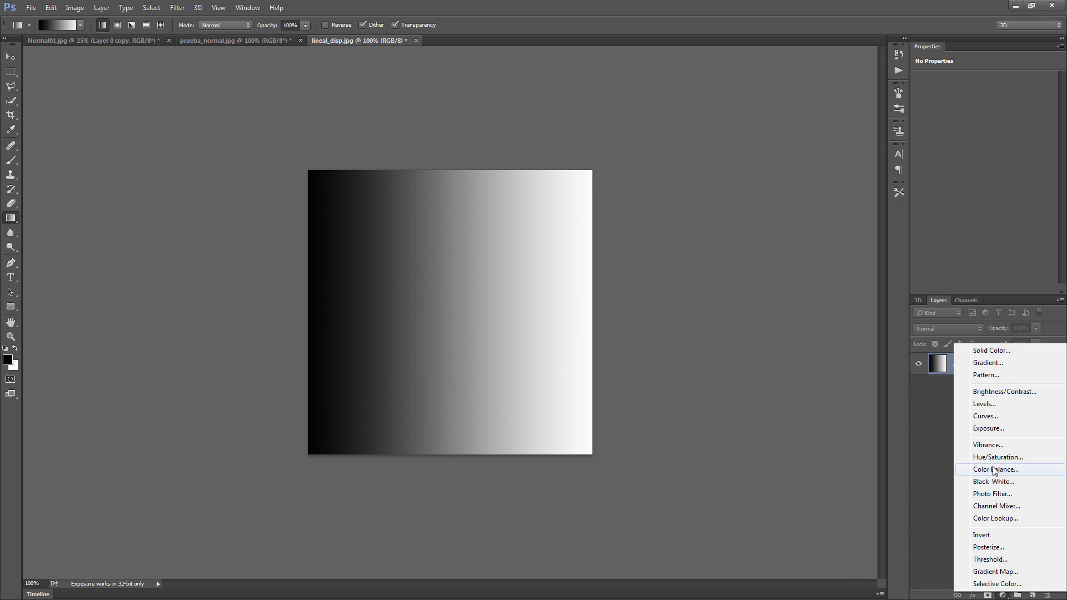
click(989, 429)
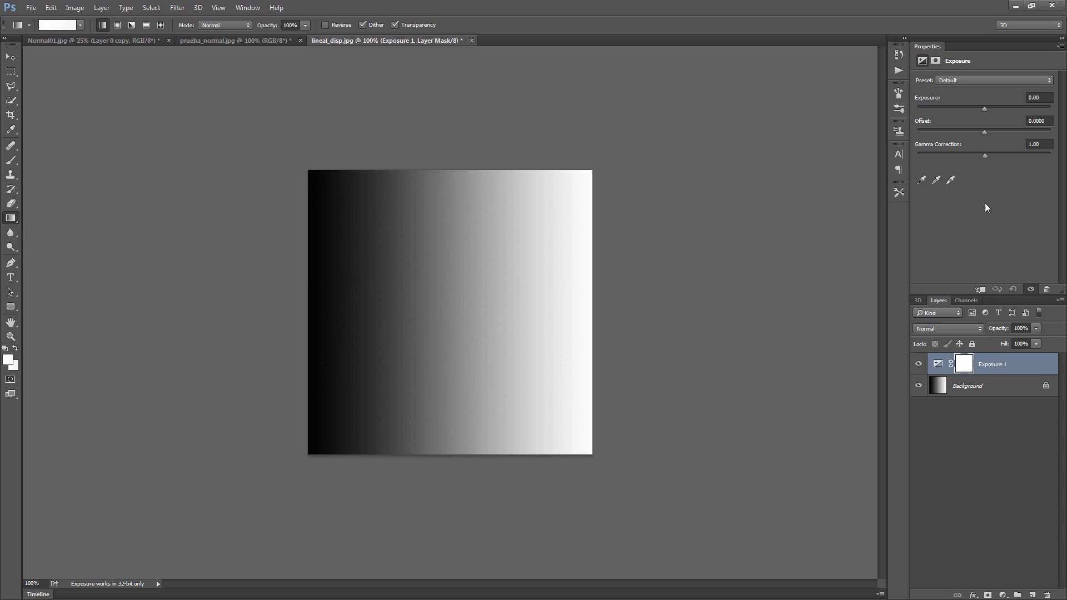
Set the Exposure adjustment layer's gamma correction to 0.454.
drag(991, 156, 939, 133)
text(0.)
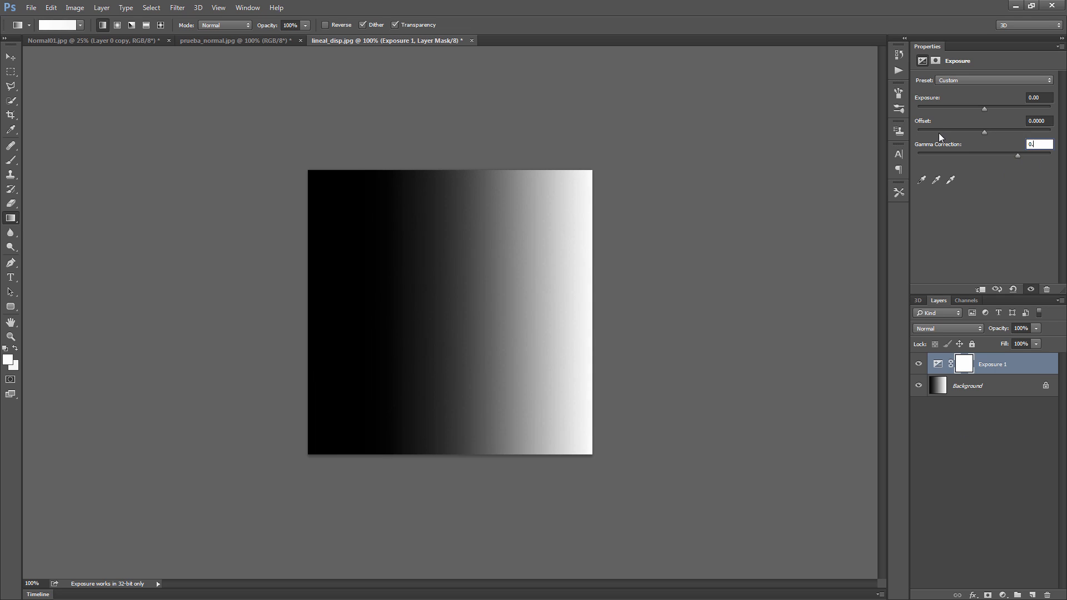
text(475)
key(BackSpace)
key(BackSpace)
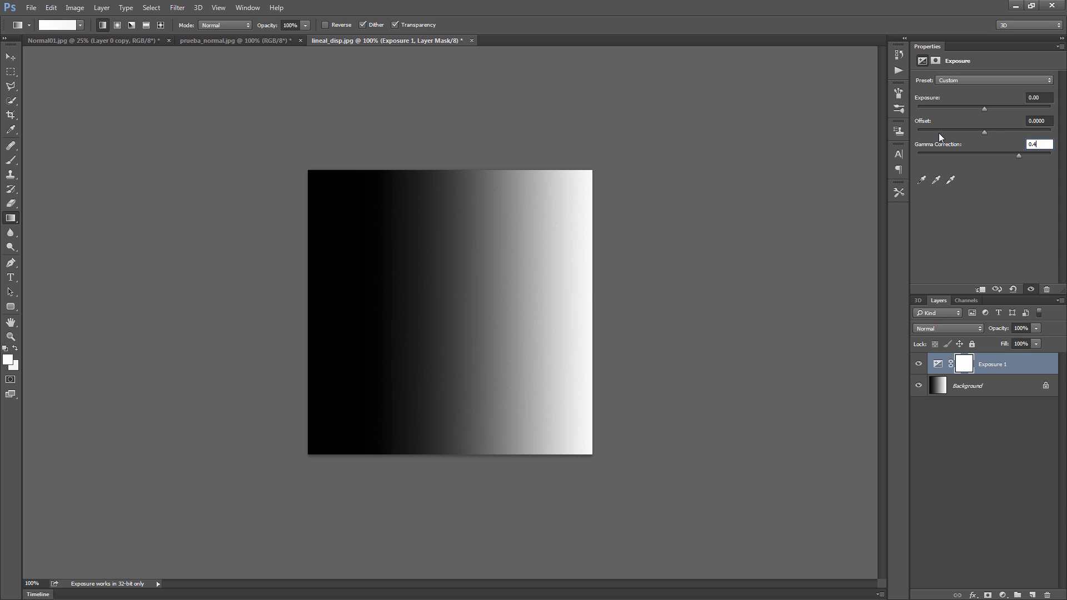
text(54)
key(Return)
Compare the gradient with and without the Exposure layer, leave that layer hidden, and select the Background layer.
click(918, 365)
click(919, 365)
click(918, 364)
click(918, 365)
click(919, 365)
click(918, 365)
click(918, 365)
click(961, 392)
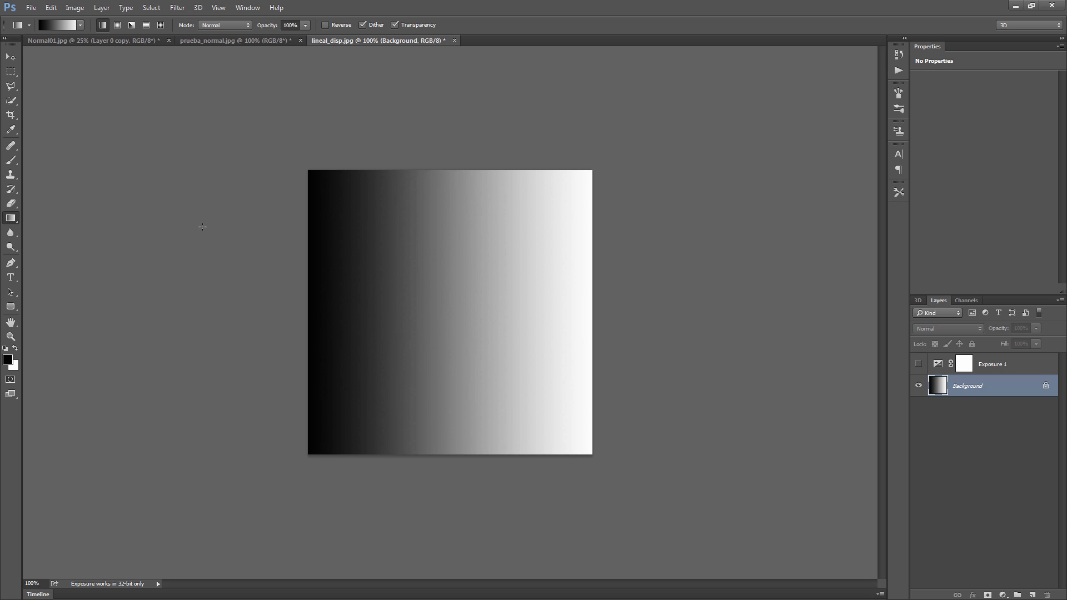
Save the gradient as a JPEG copy, overwriting lineal_disp.jpg in the Tutorial_Texturas folder.
click(32, 8)
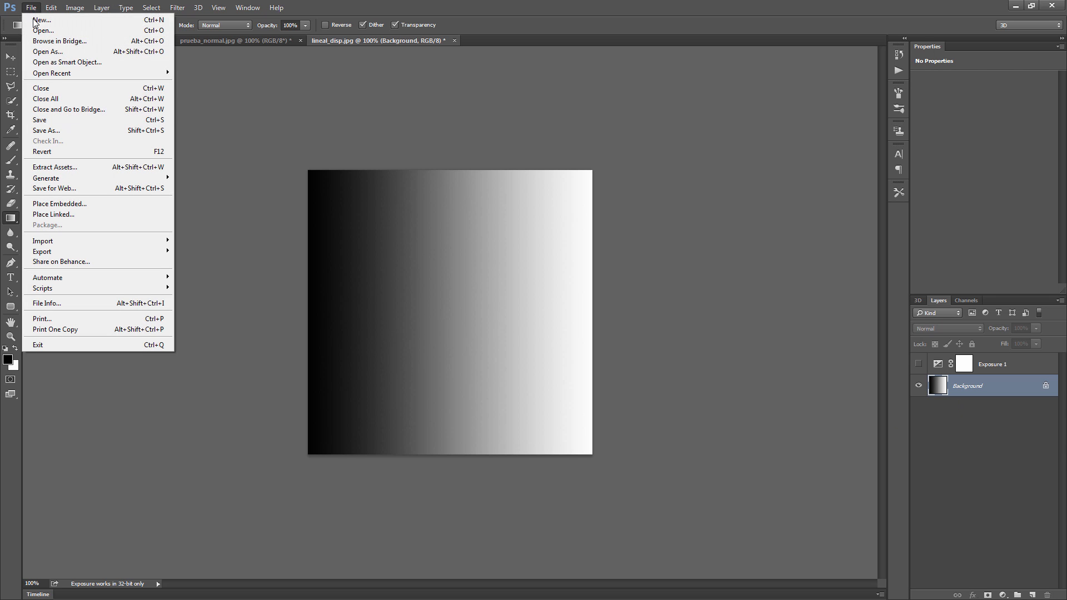
click(53, 131)
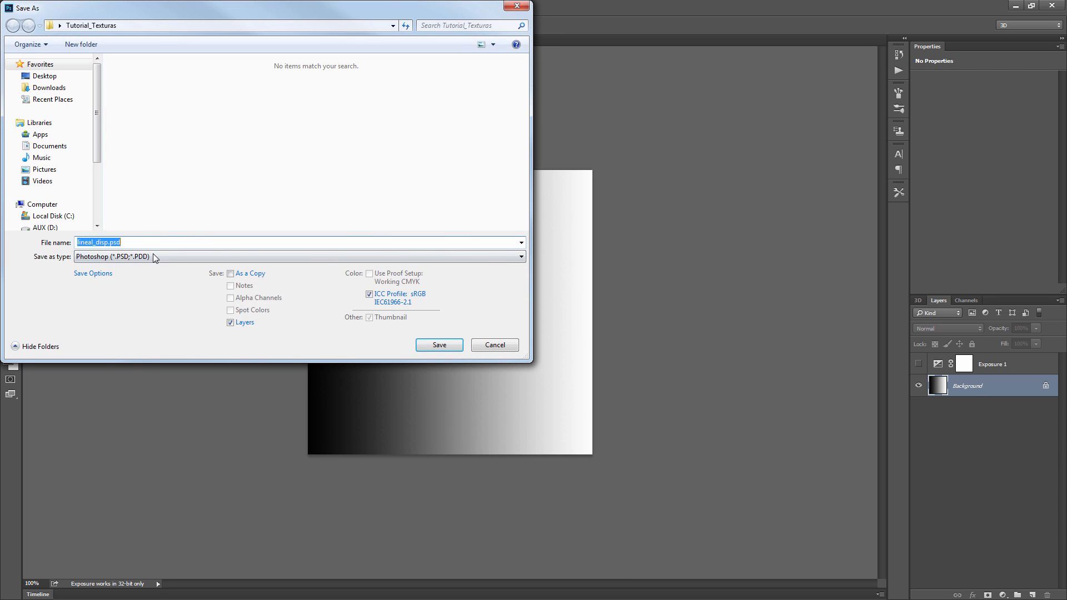
click(152, 255)
click(146, 352)
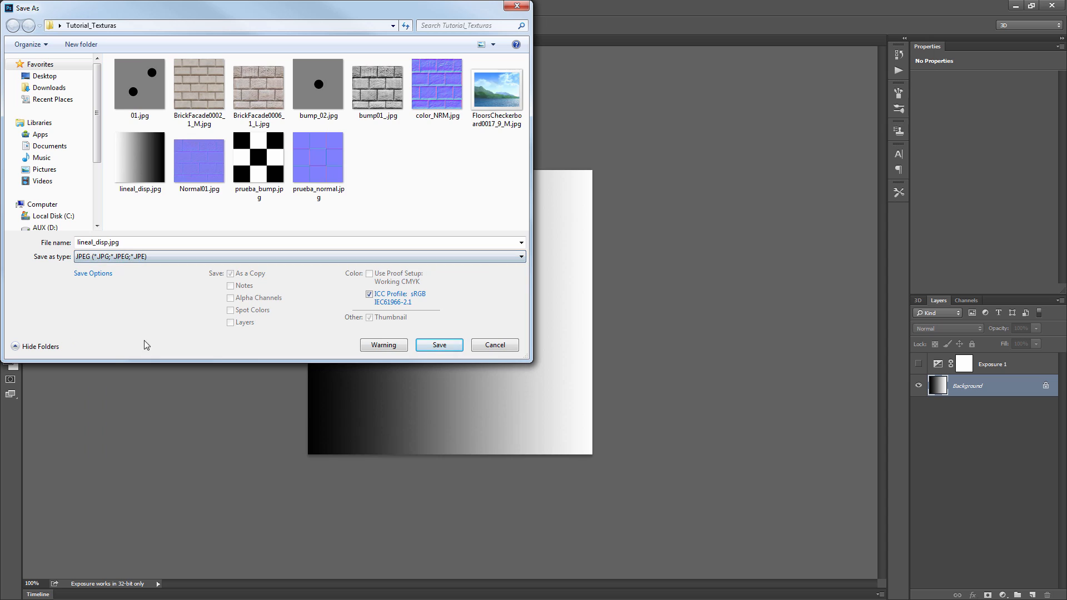
double_click(127, 150)
click(561, 306)
click(608, 162)
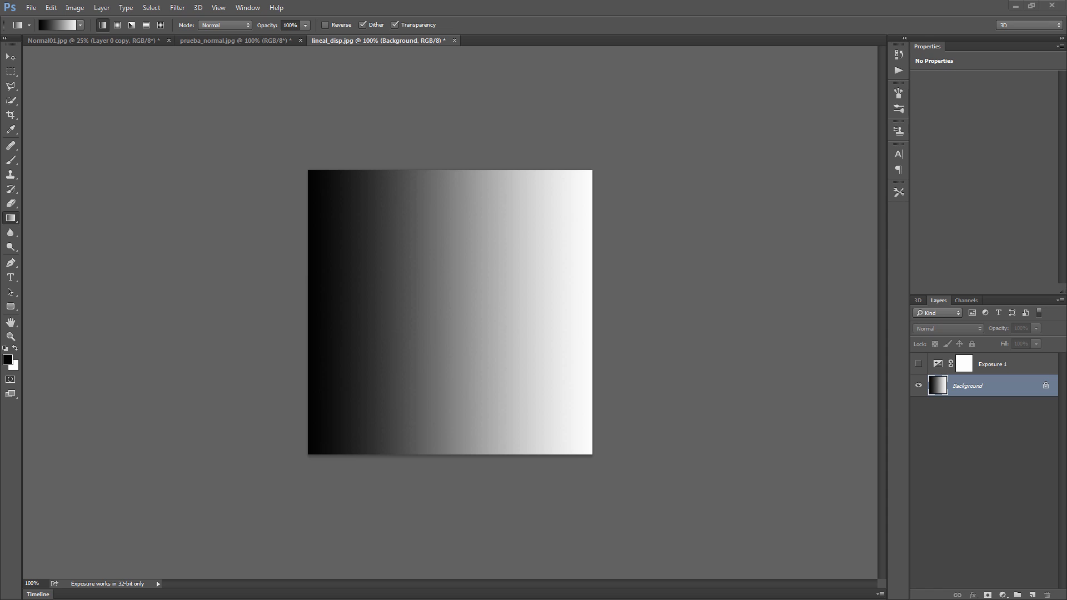
Switch to the 3ds Max Slate Material Editor, connect the gradient bitmap to the VRayMtl's Displacement input, and put the editor away.
key(alt+Tab)
click(235, 285)
drag(336, 299, 451, 295)
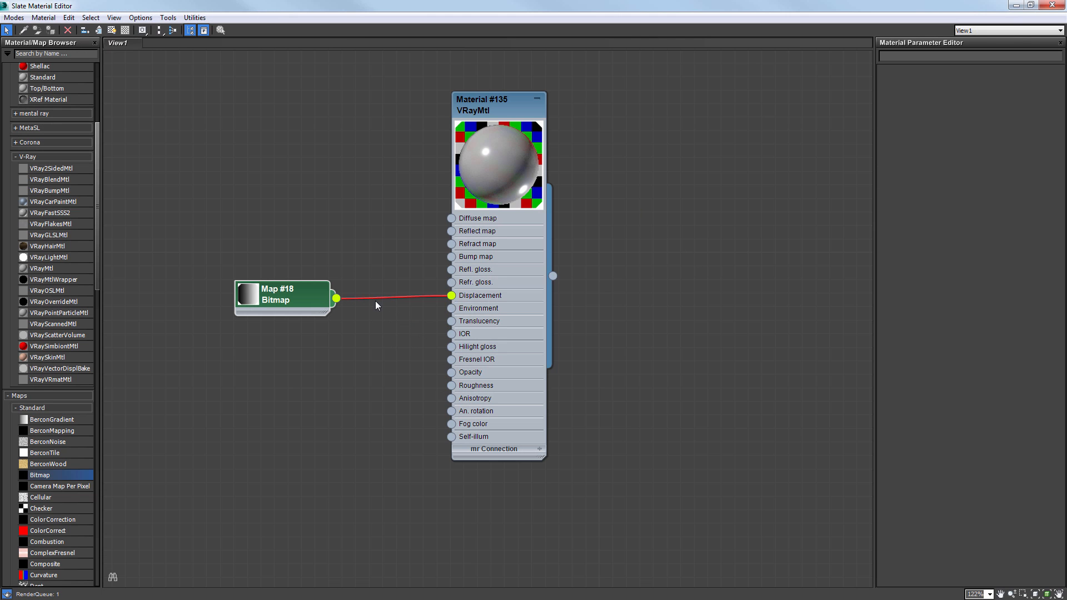
click(358, 196)
click(1015, 5)
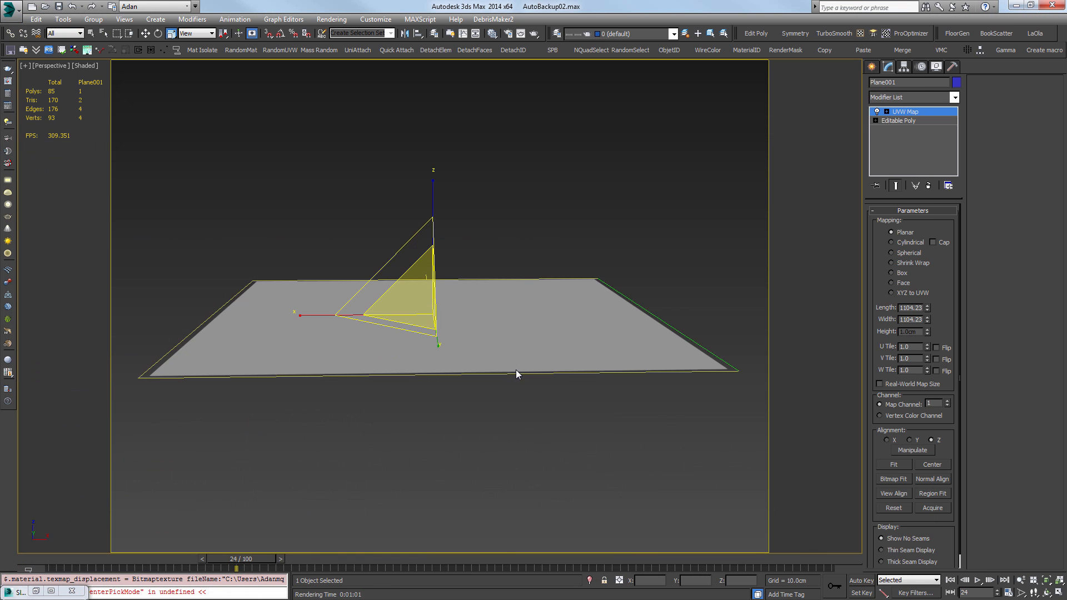
Render the gradient-displaced plane from a low side view, stop the render, and minimize the frame buffer.
middle_drag(517, 374, 521, 350)
key(shift+q)
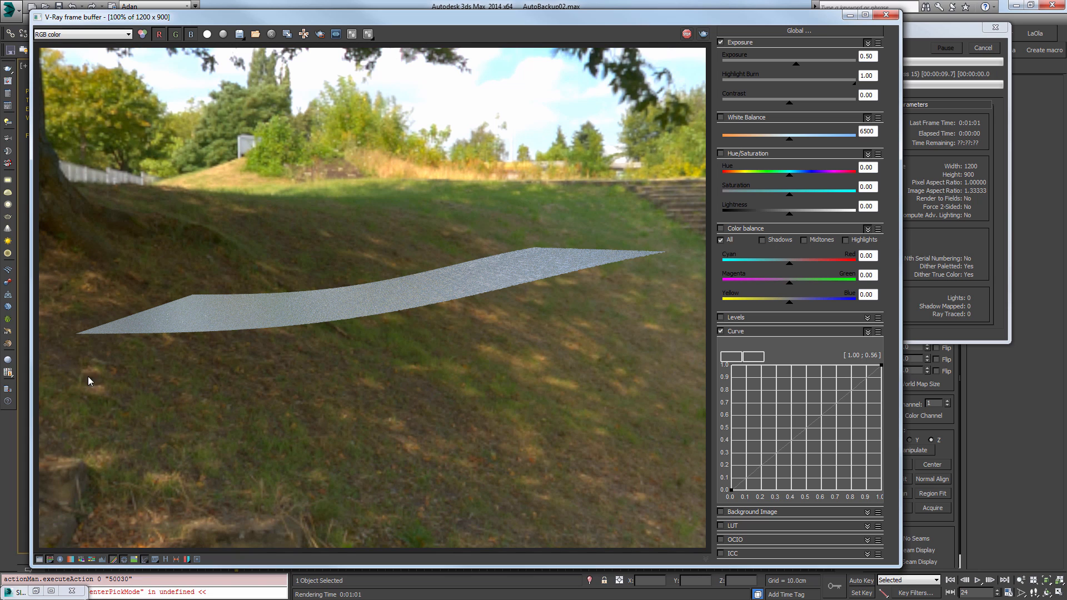
click(989, 49)
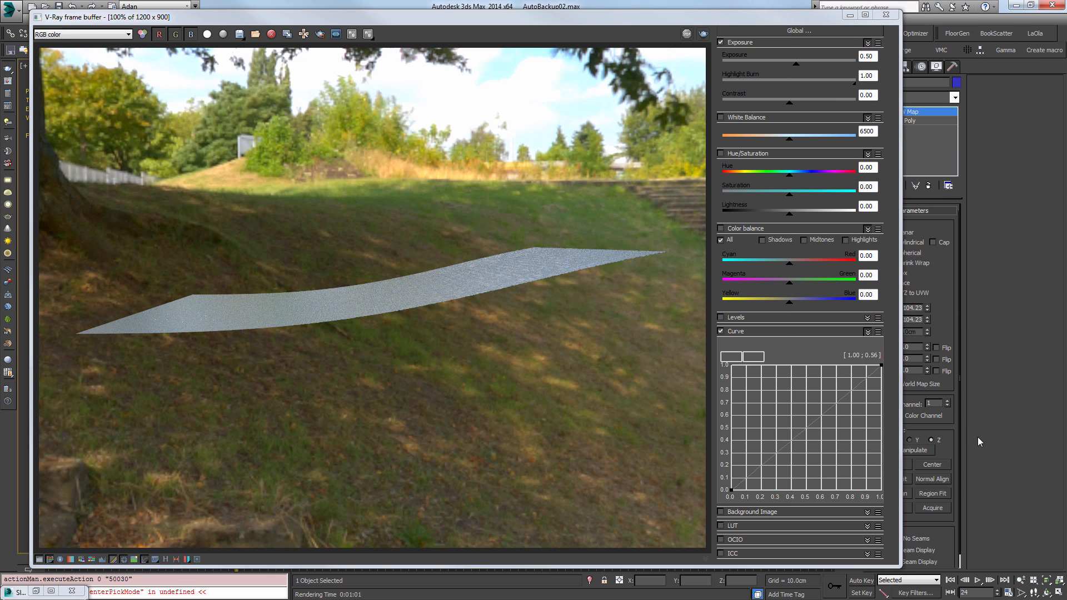
click(850, 15)
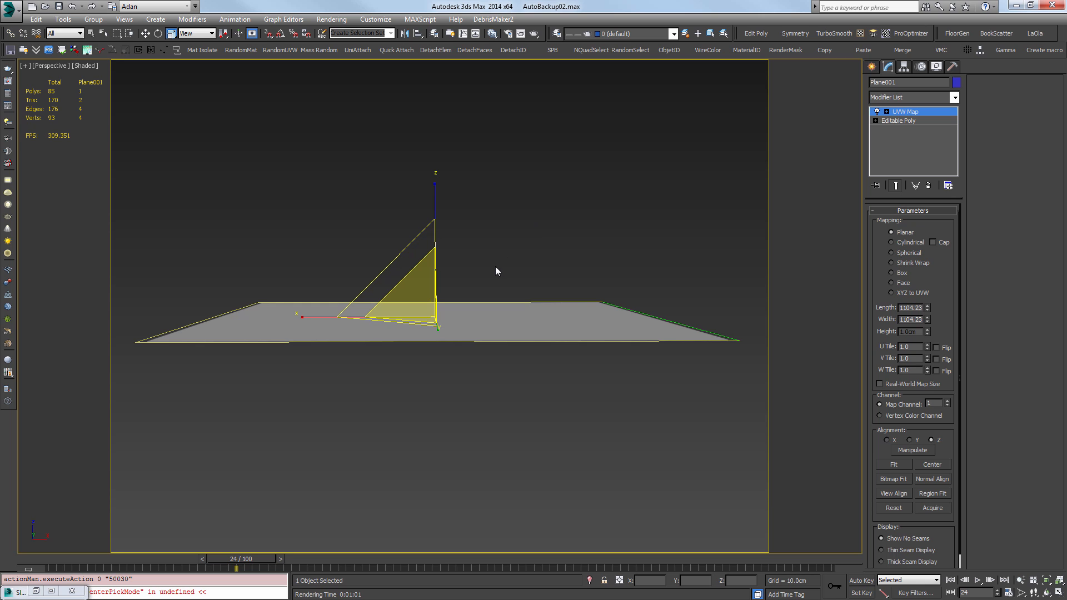
In the Slate Material Editor, reload lineal_disp.jpg in the gradient bitmap with its gamma overridden to 1.0.
key(m)
drag(284, 295, 255, 259)
double_click(200, 269)
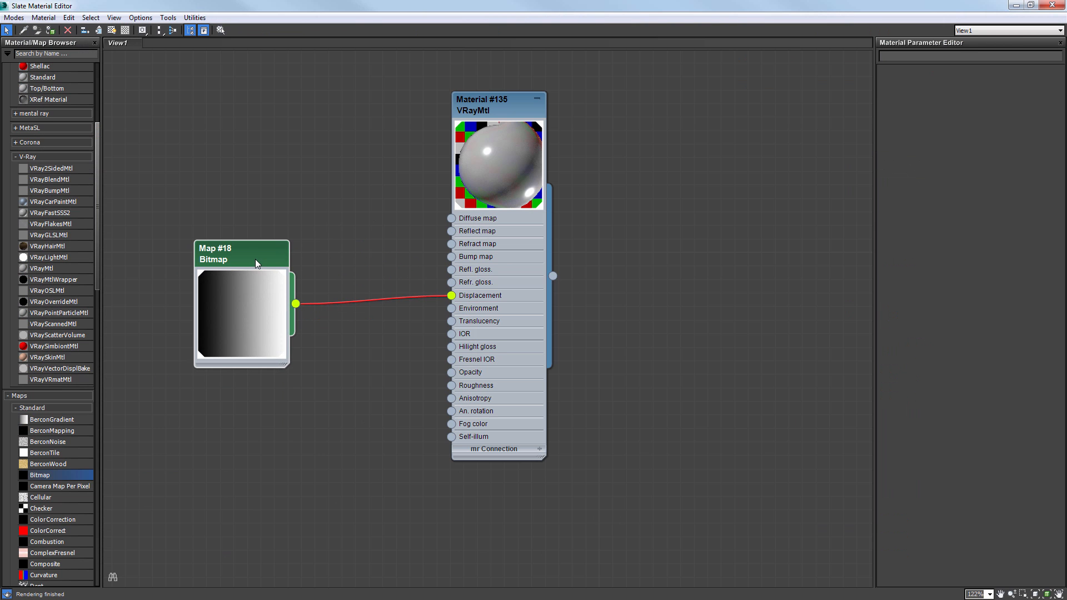
double_click(255, 259)
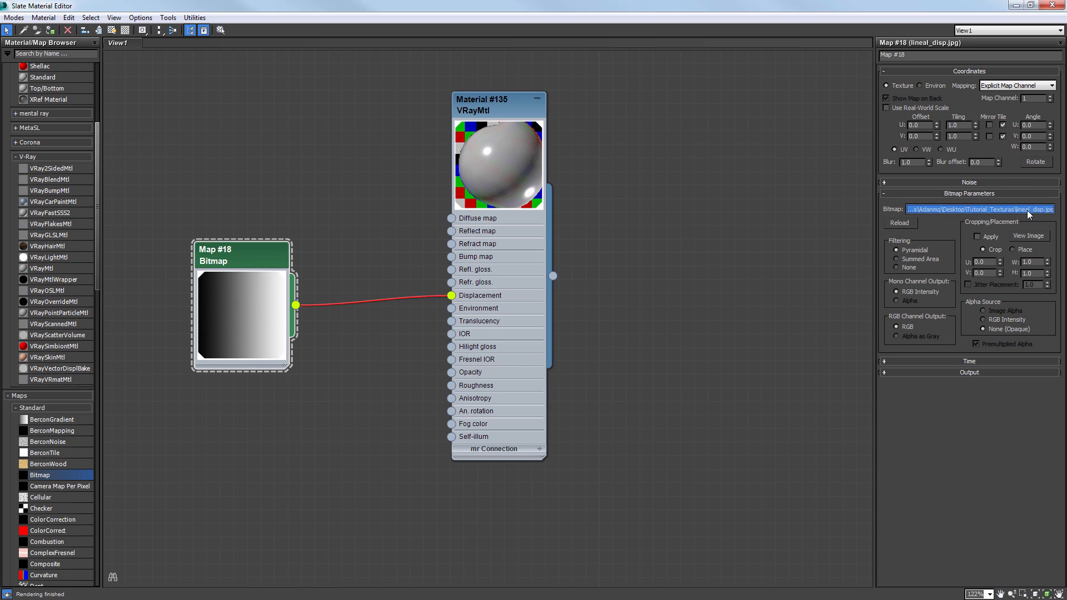
click(980, 209)
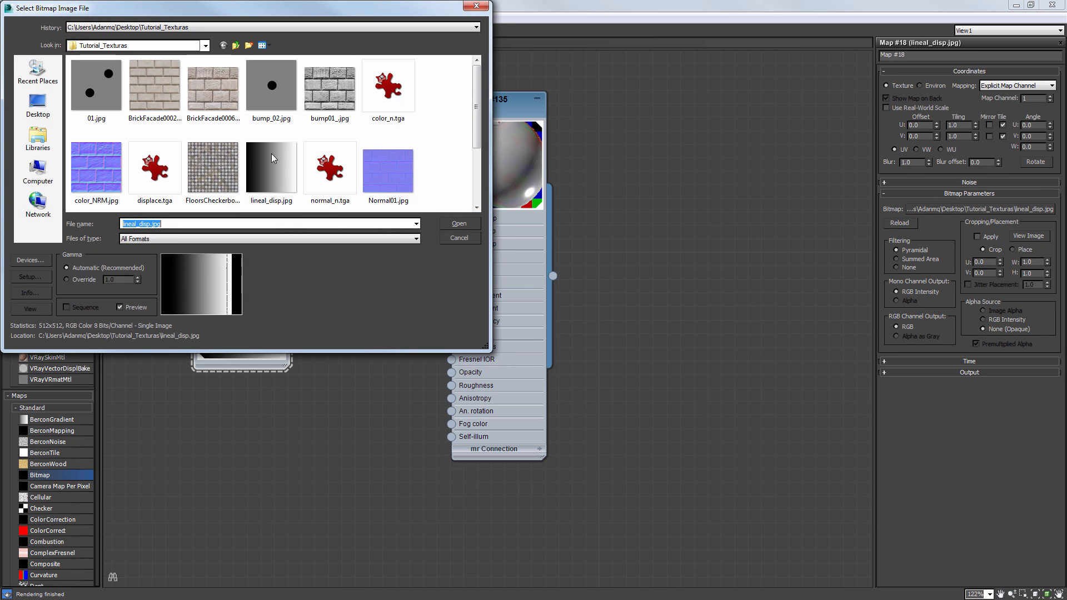
click(84, 280)
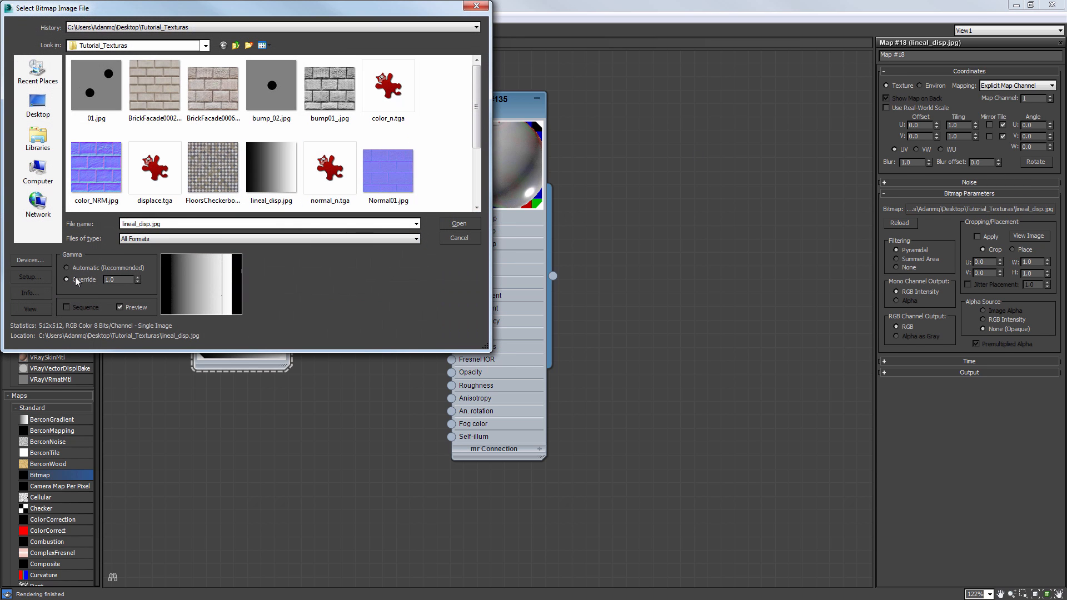
double_click(132, 281)
click(478, 223)
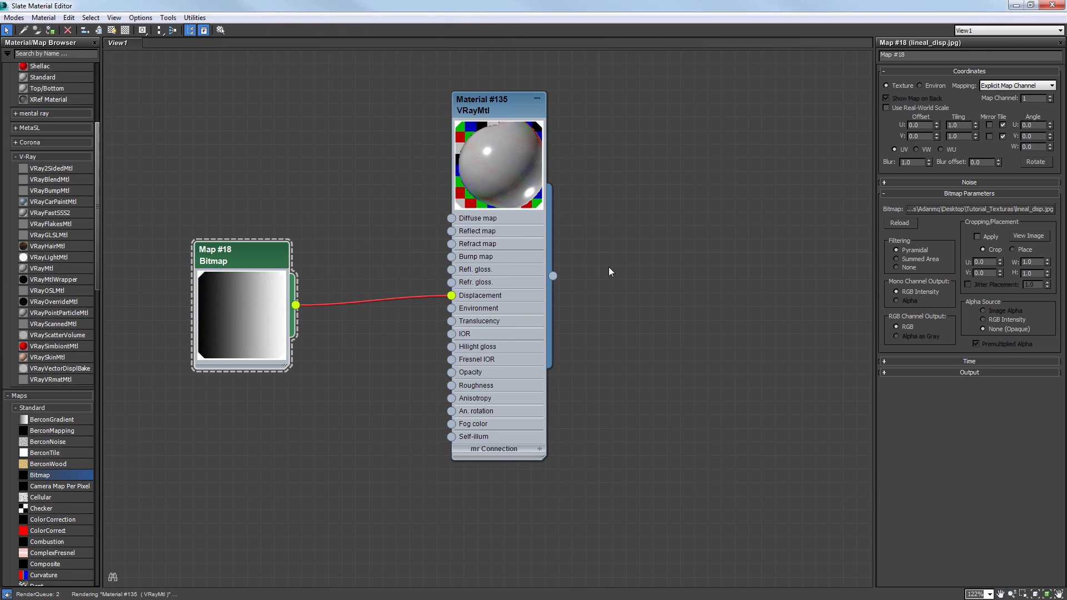
Render the plane with the gamma-overridden gradient, stop the render, and minimize the frame buffer.
key(shift+q)
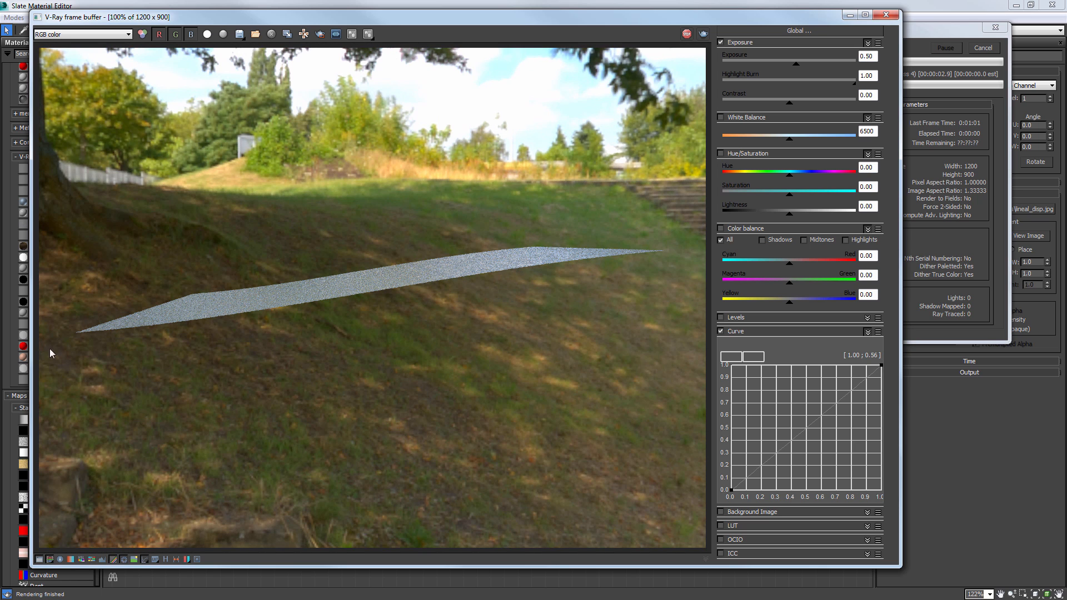
click(997, 50)
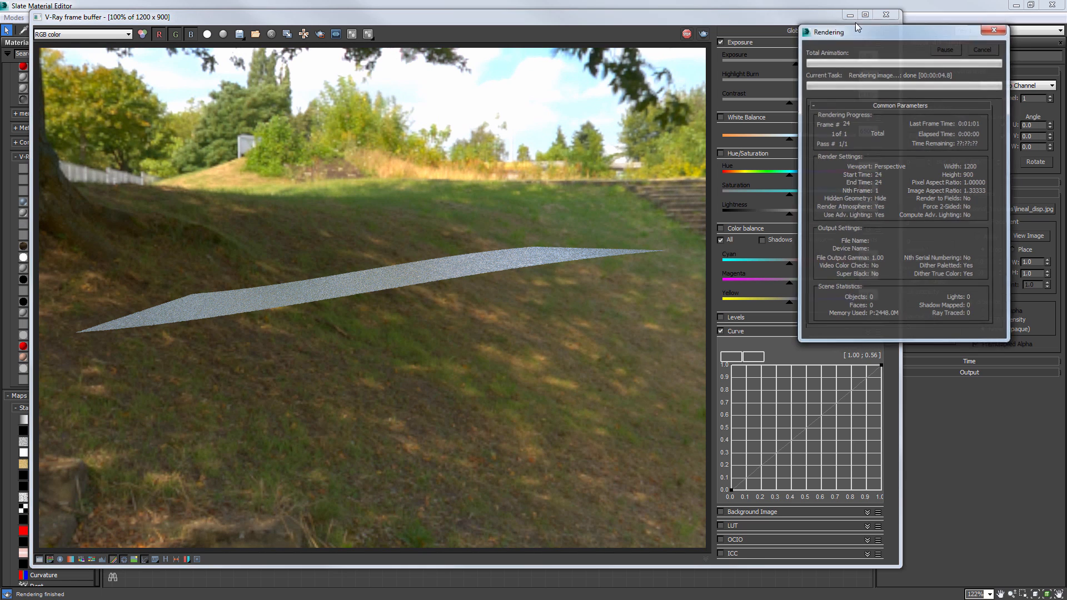
click(851, 16)
drag(216, 245, 236, 187)
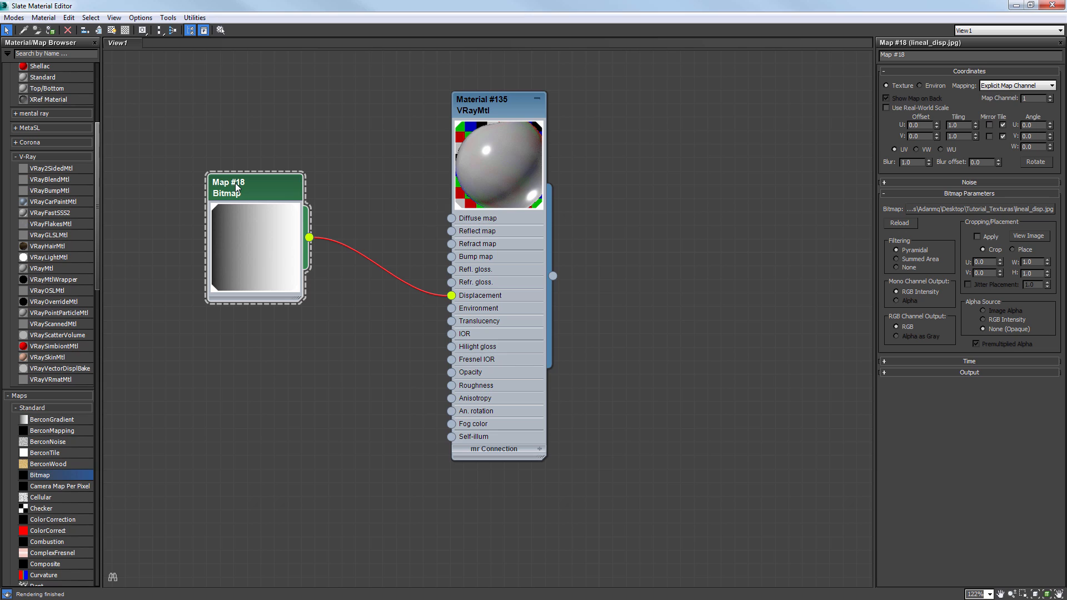
drag(237, 188, 270, 199)
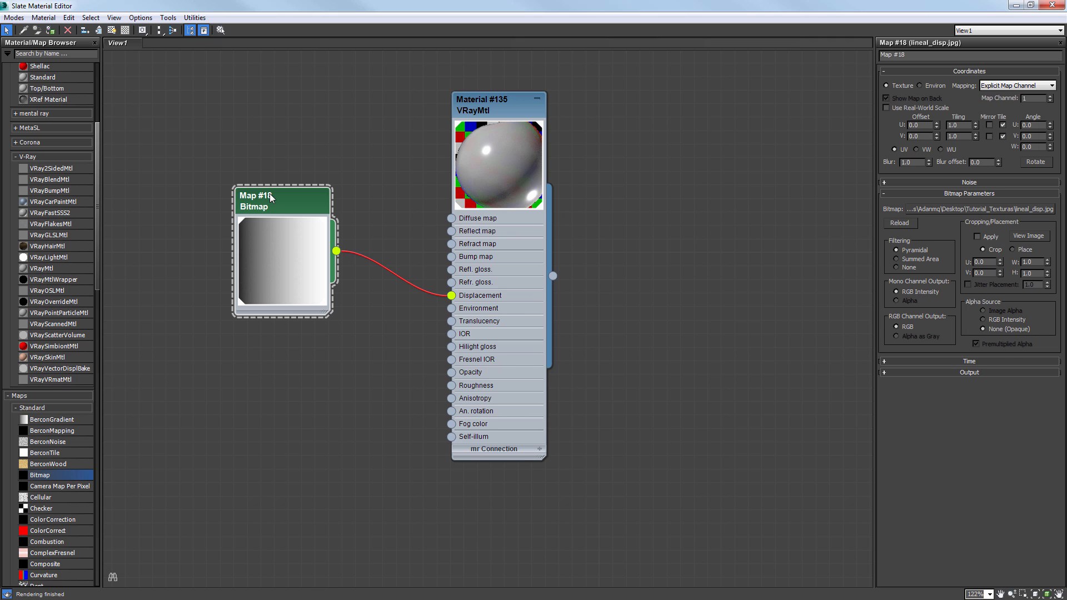
Review the gamma override options in the gradient bitmap's file selection and leave without reloading the image.
click(1044, 210)
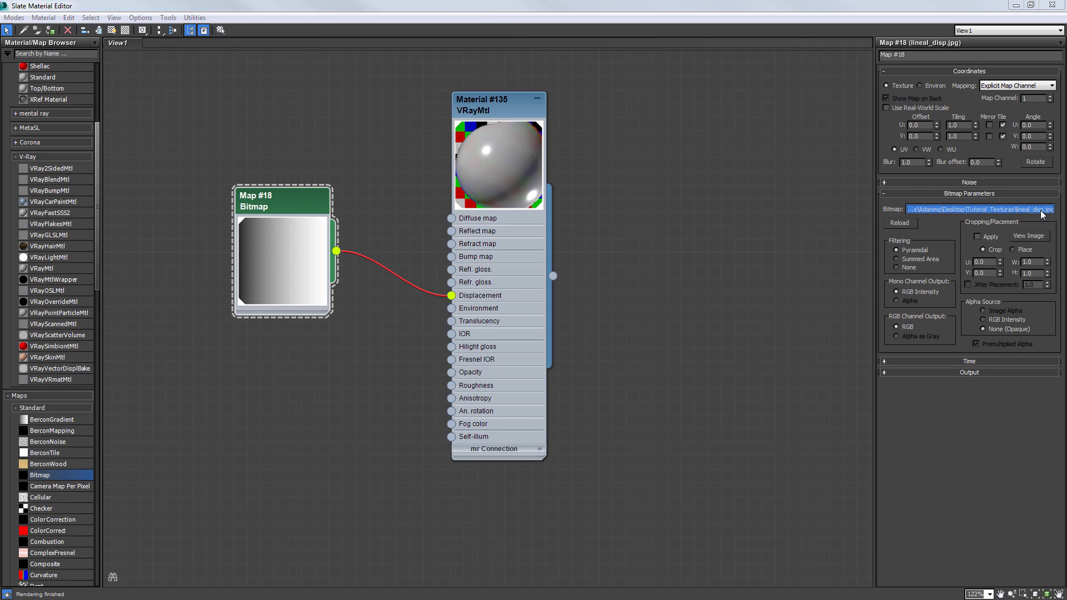
click(65, 280)
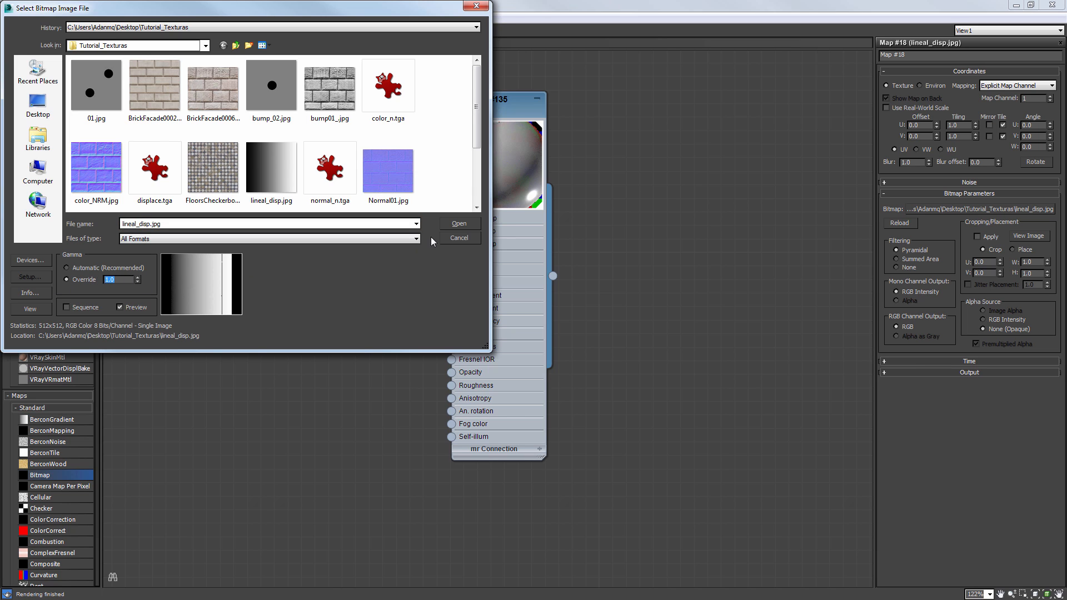
click(451, 238)
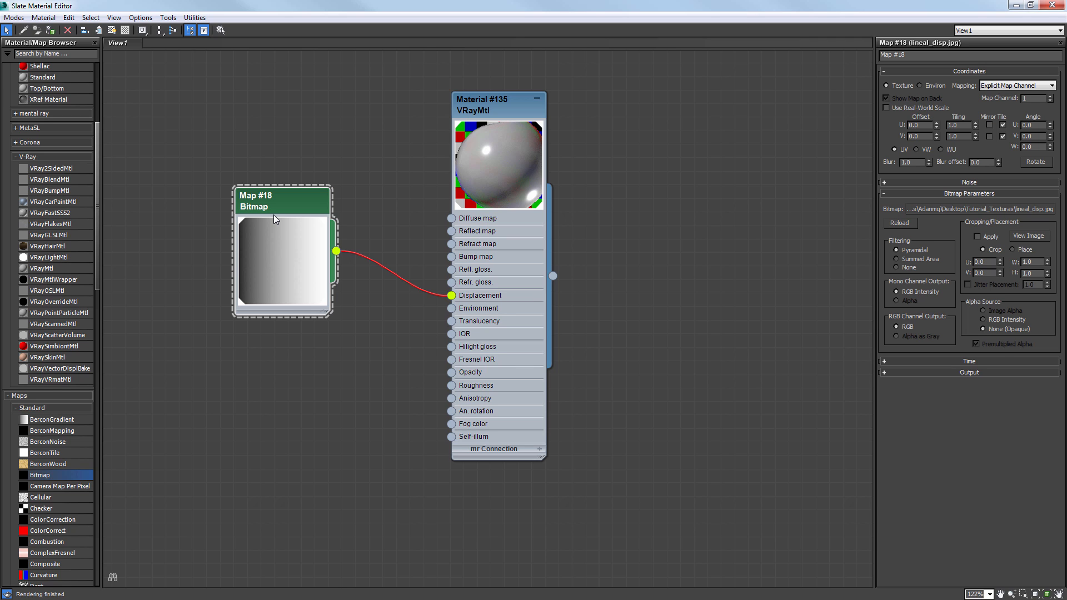
mouse_move(273, 215)
mouse_down()
mouse_move(262, 200)
mouse_move(273, 202)
mouse_up()
click(1024, 210)
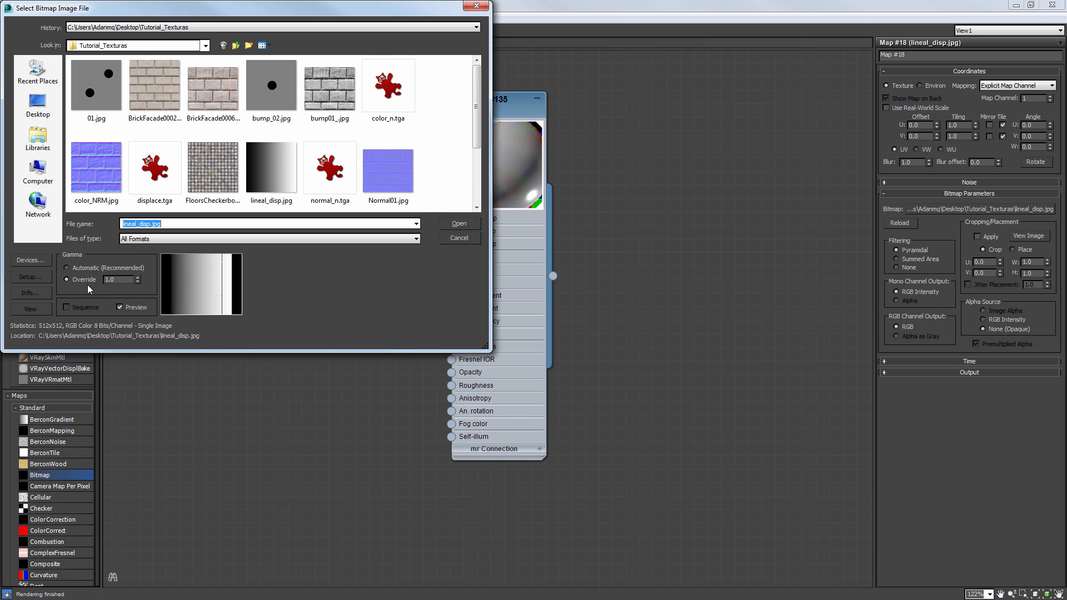
click(461, 238)
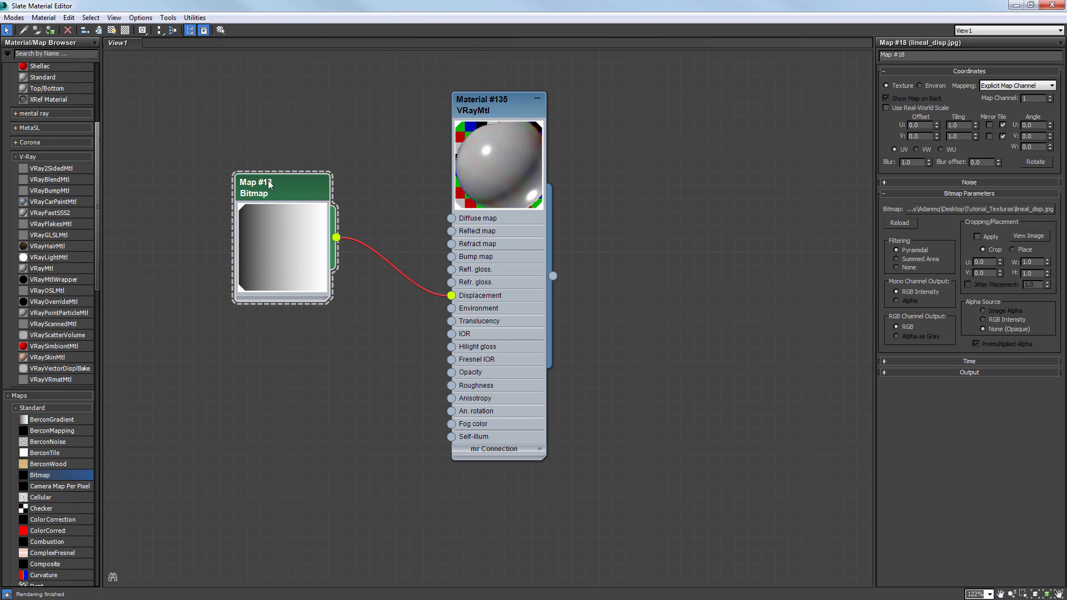
Reposition the gradient bitmap node beside the VRayMtl's Displacement input and set its filtering to None.
mouse_move(268, 183)
mouse_down()
mouse_move(258, 215)
mouse_move(259, 181)
mouse_up()
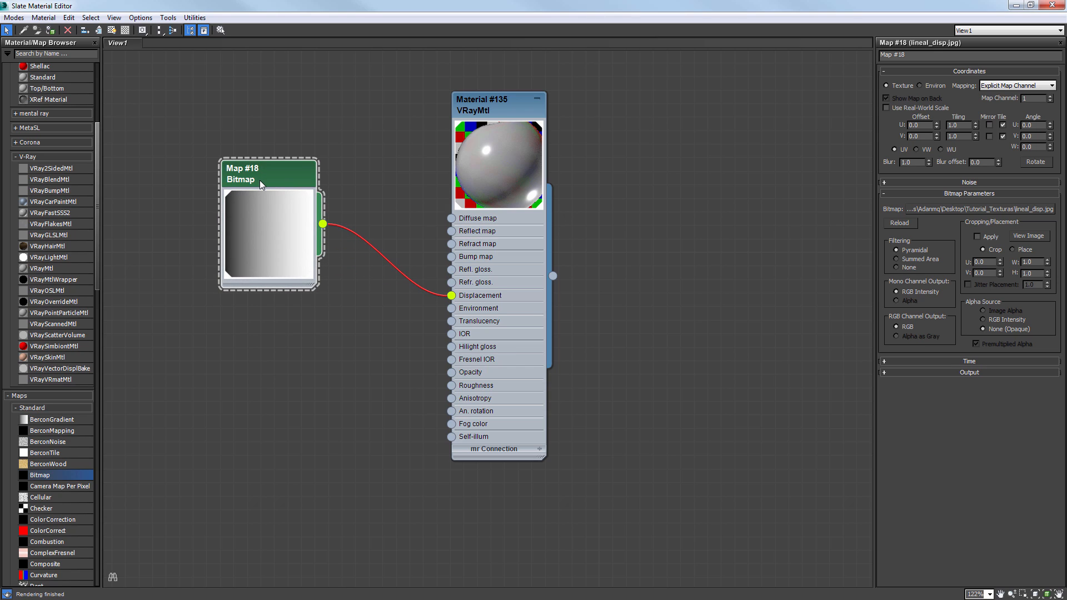
drag(259, 180, 245, 343)
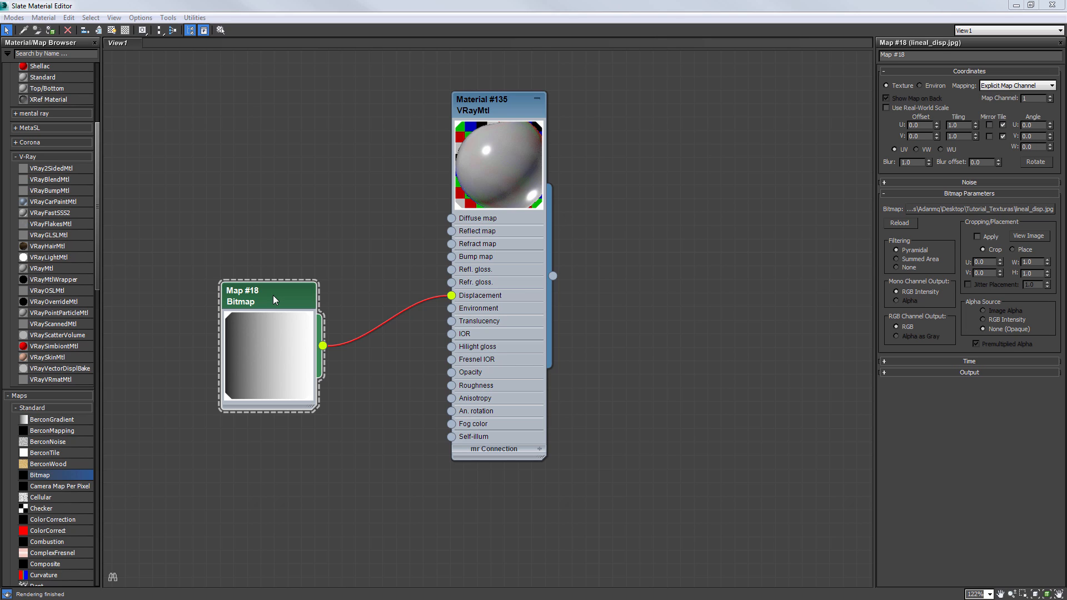
click(905, 266)
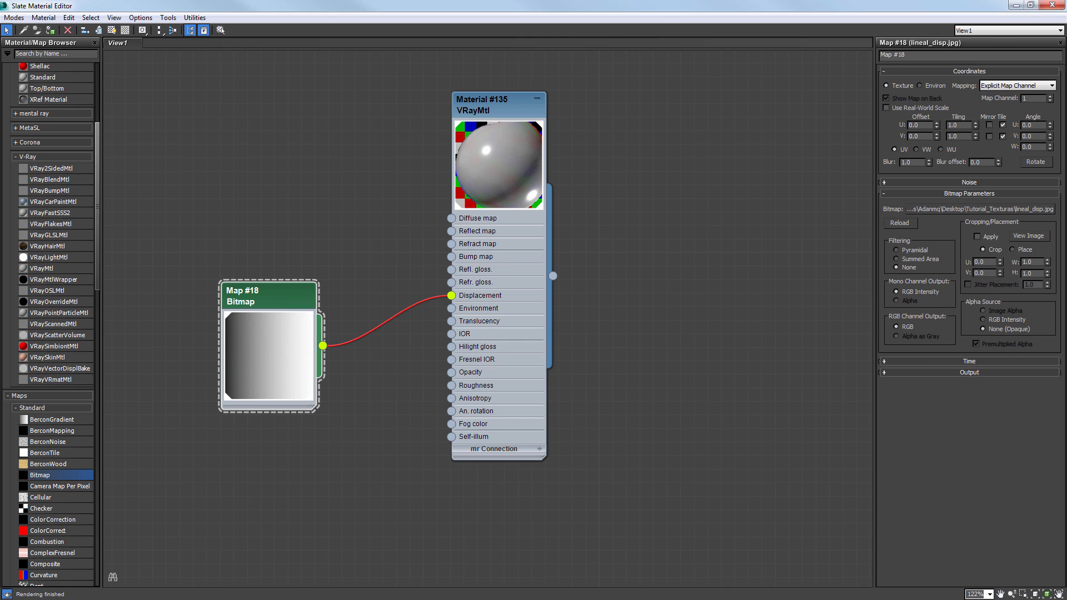
Switch to Photoshop and examine the red, green and blue channels of the Well Preserved Chesterfield normal map one at a time.
key(alt+Tab)
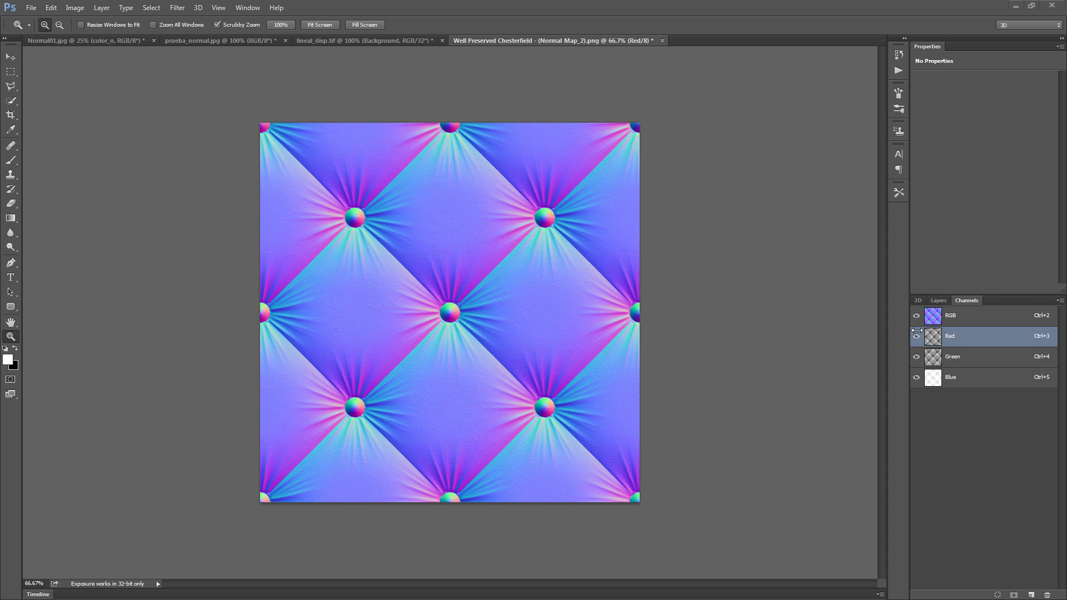
click(917, 377)
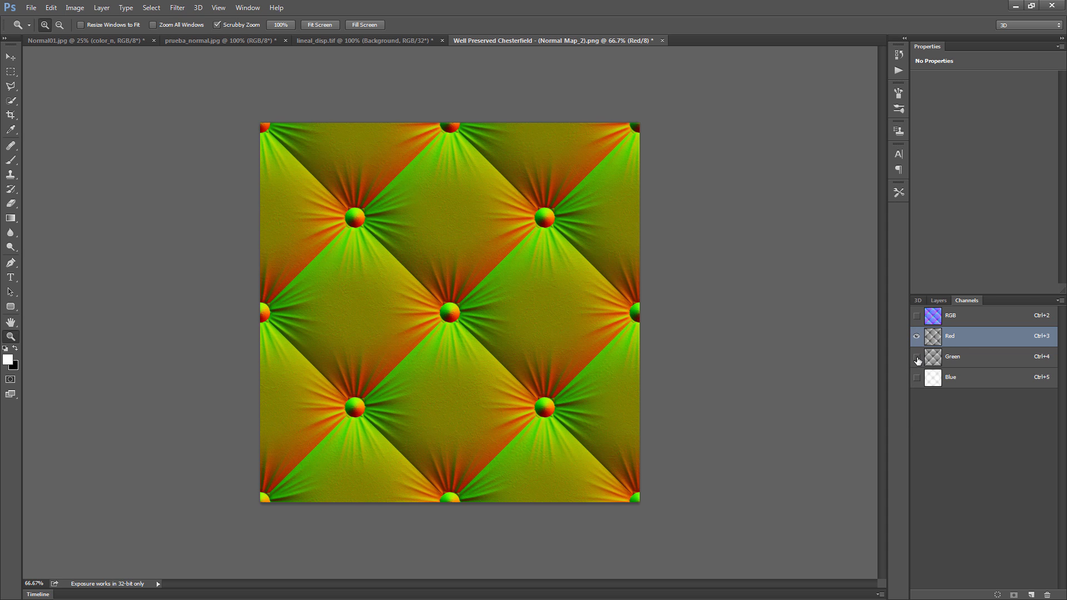
click(916, 357)
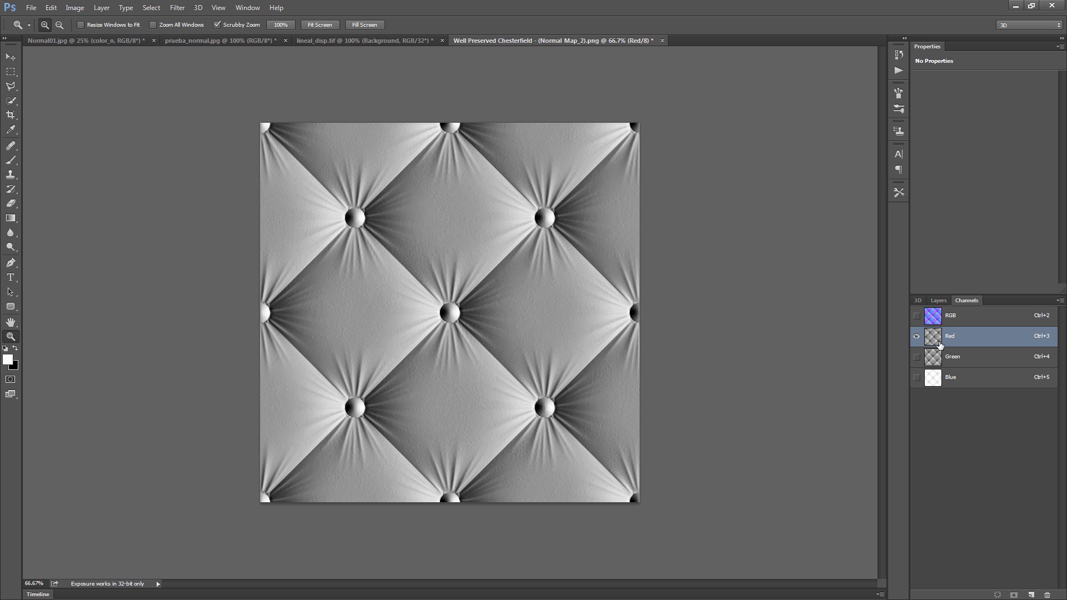
click(916, 357)
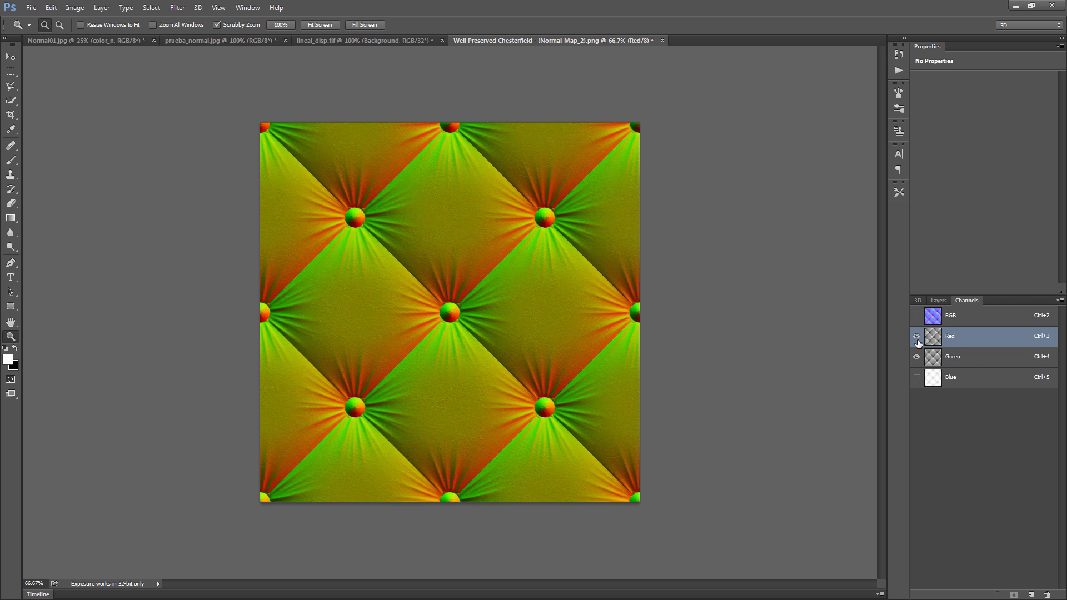
click(917, 337)
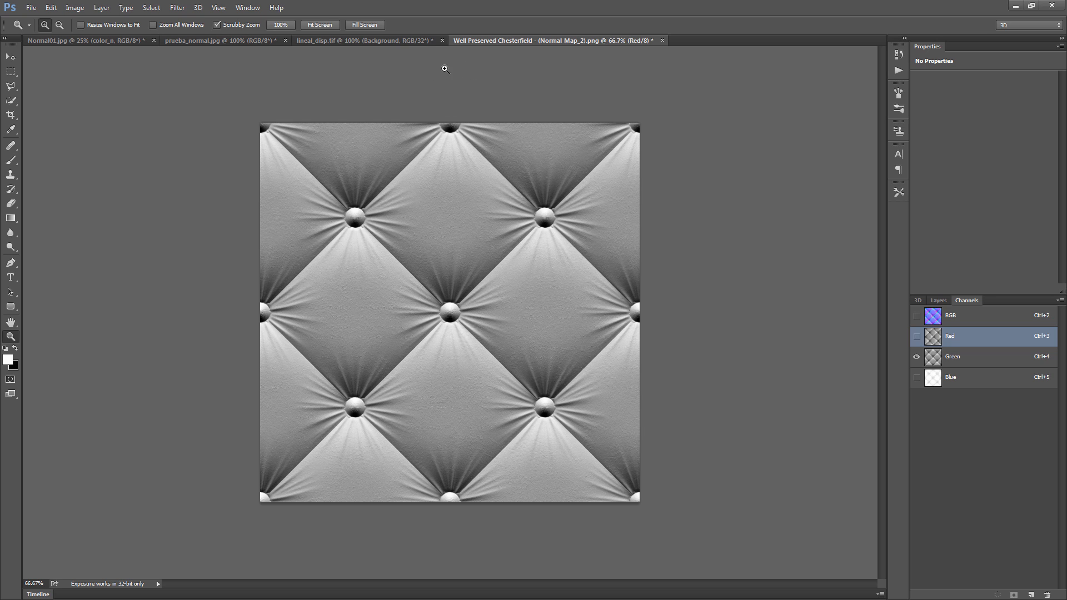
click(917, 377)
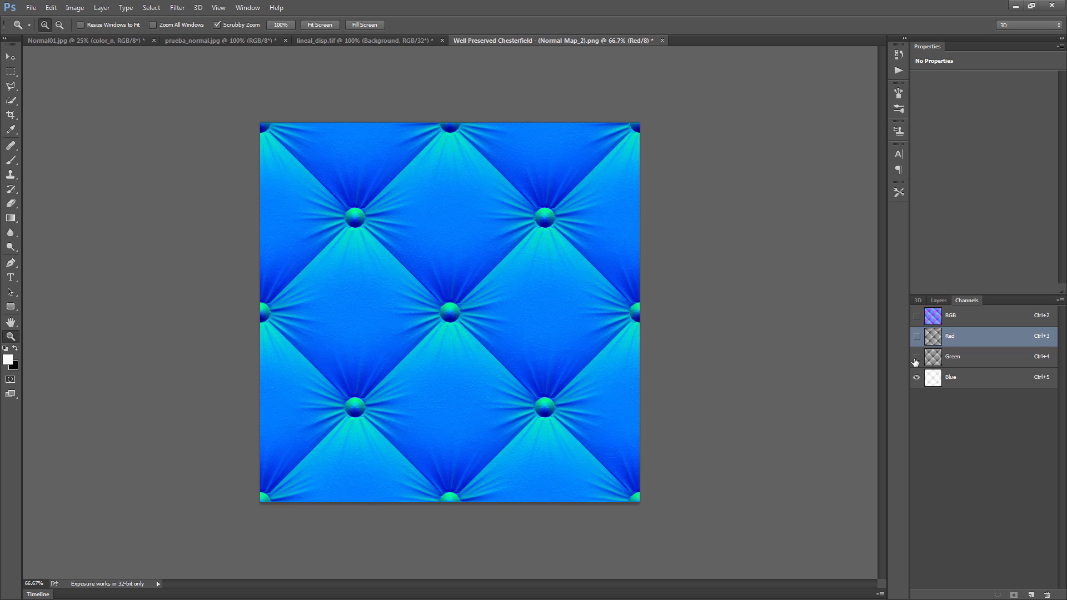
click(917, 357)
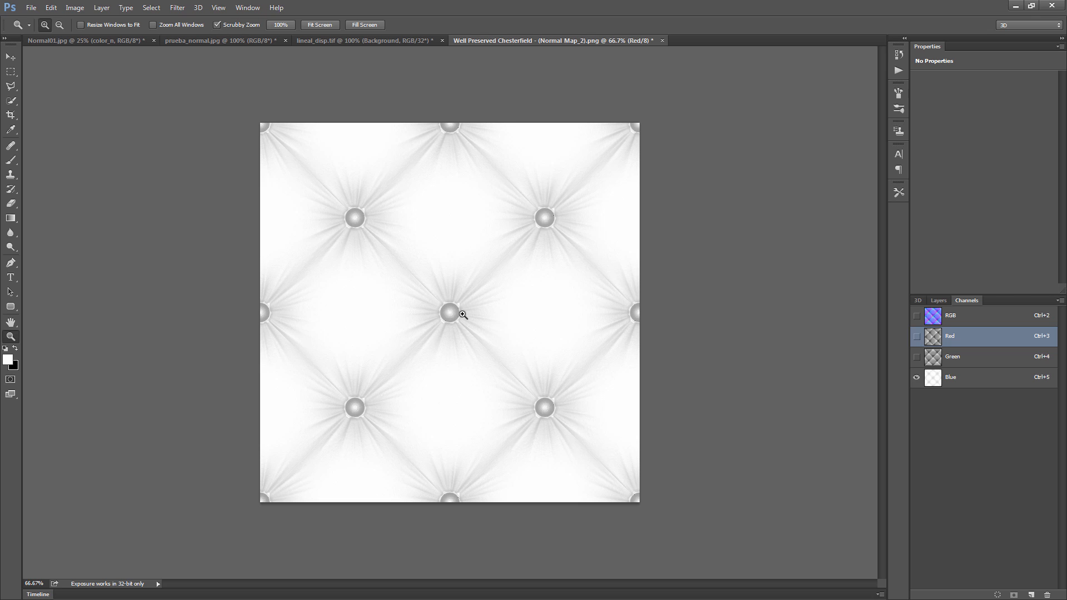
click(916, 357)
click(916, 336)
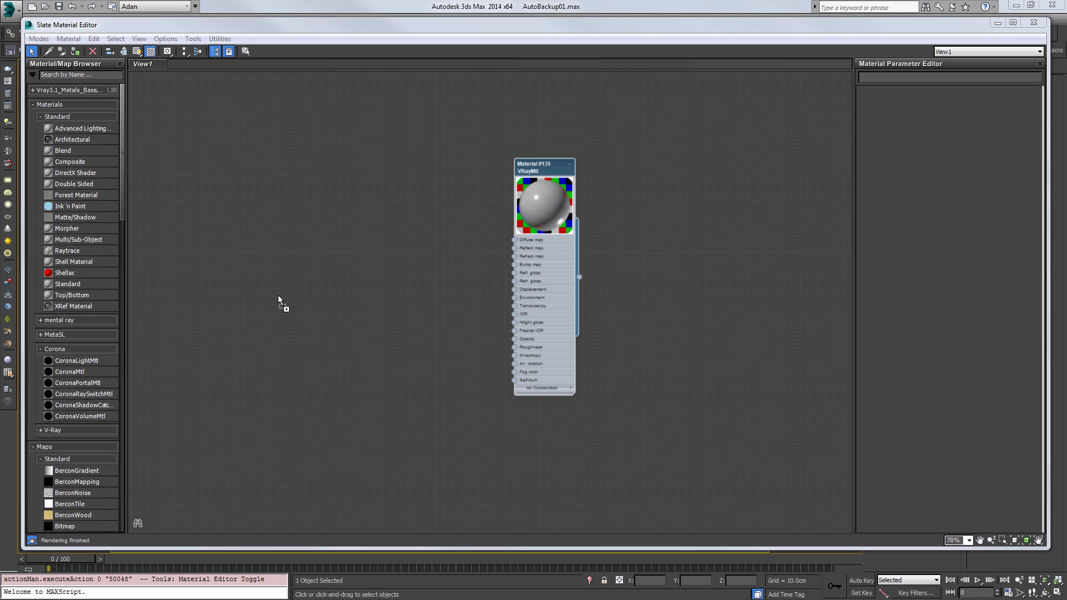
Add the Well Preserved Chesterfield normal map to the 3ds Max Slate view as a bitmap with filtering None and gamma override 1.0.
drag(278, 299, 281, 297)
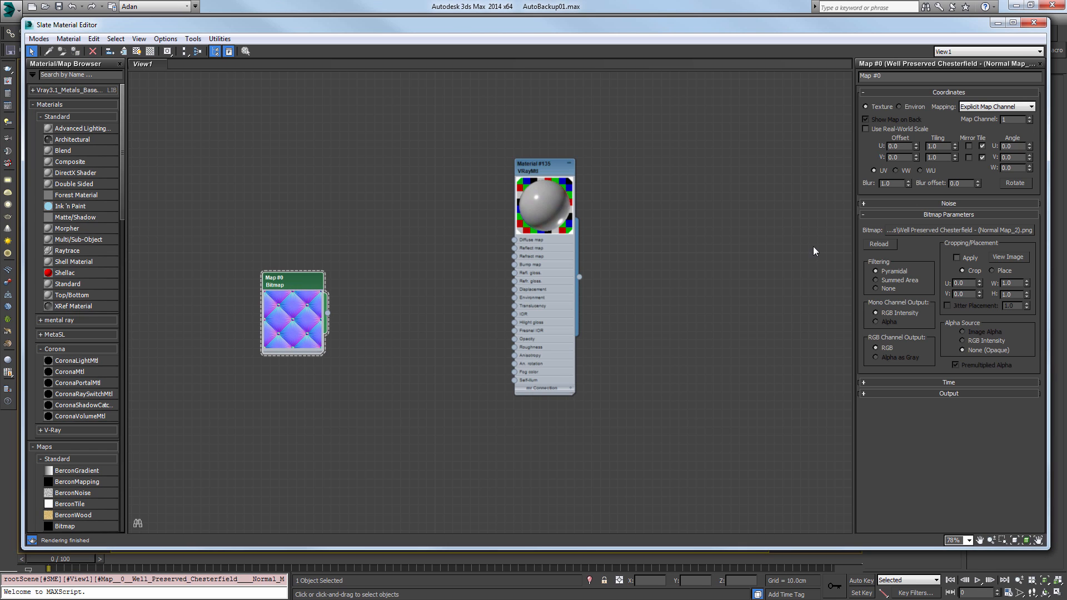
click(1020, 230)
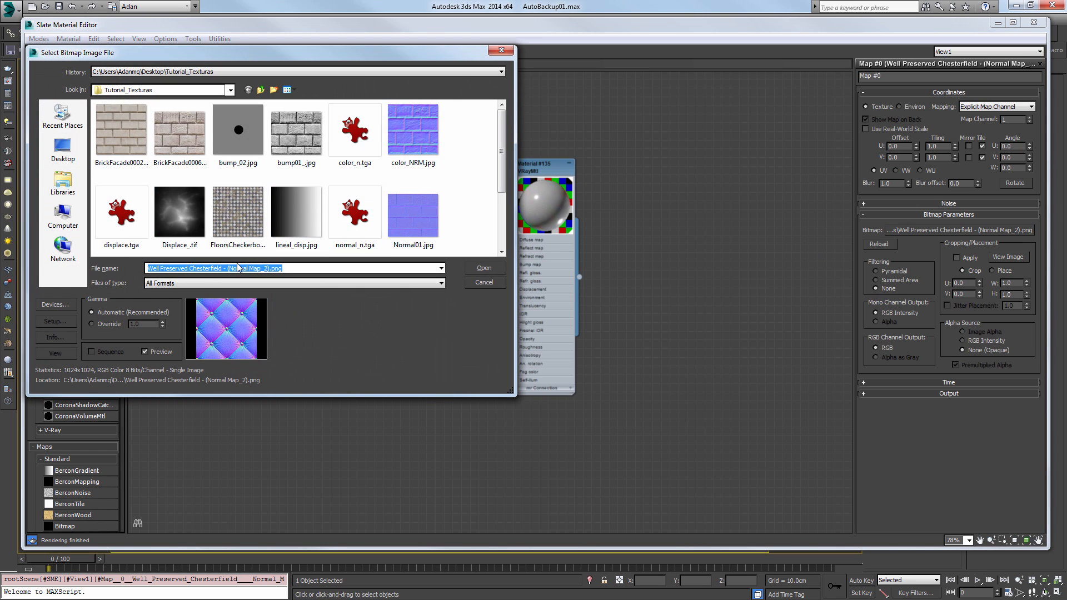
click(99, 324)
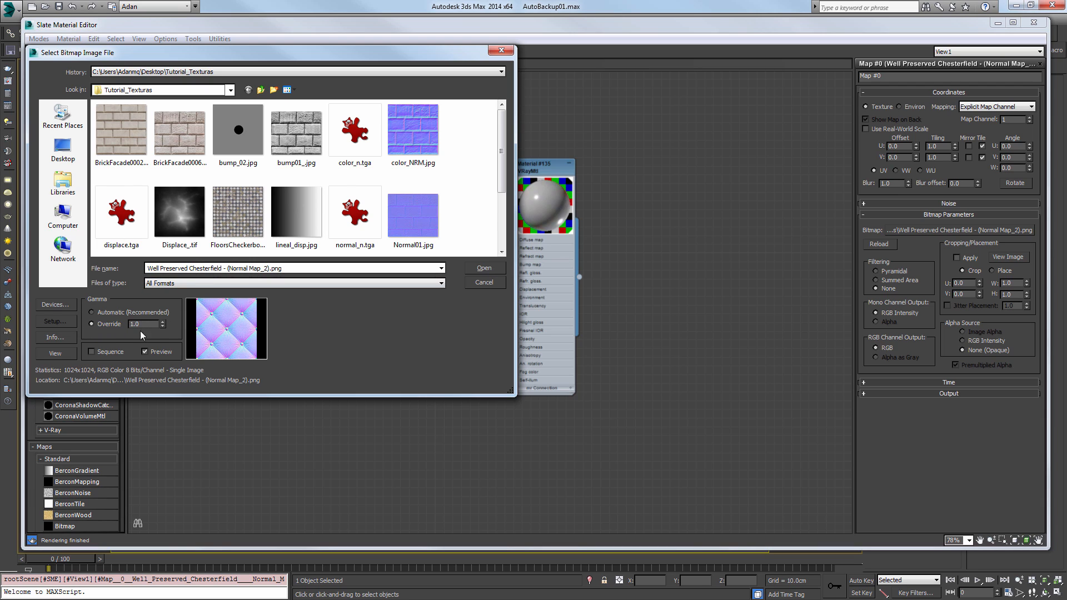
click(484, 268)
Arrange the bitmap and VRayMtl nodes with space between them and connect the Chesterfield bitmap to the Bump map input.
drag(305, 276, 349, 233)
scroll(371, 275, up, 2)
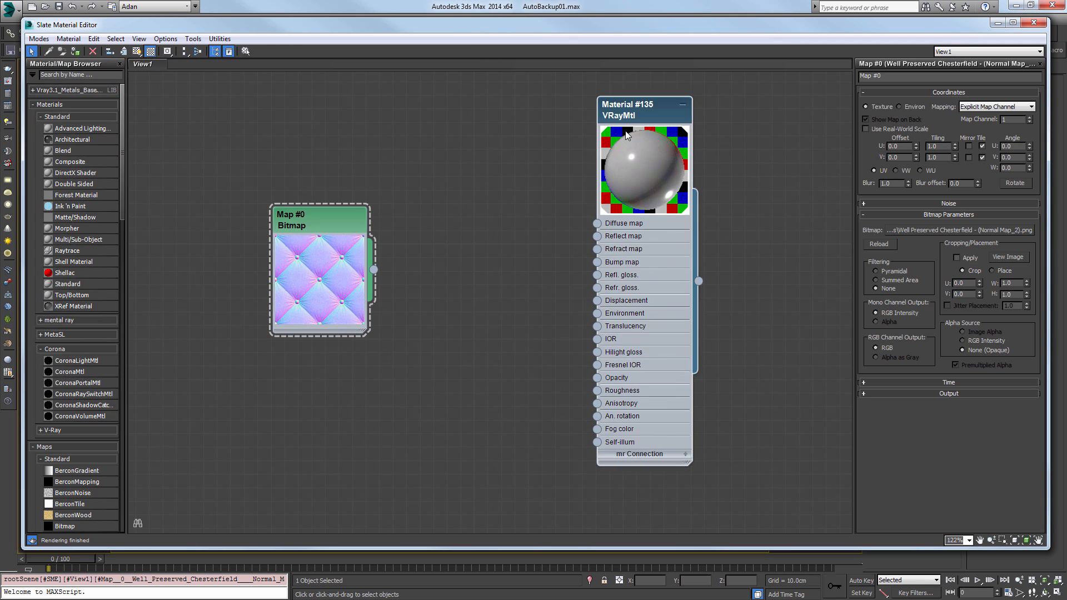
drag(626, 114, 519, 225)
drag(341, 218, 272, 311)
scroll(294, 337, up, 1)
drag(308, 367, 401, 419)
scroll(414, 399, down, 1)
middle_drag(415, 400, 457, 279)
drag(325, 225, 271, 240)
drag(578, 127, 578, 114)
drag(269, 222, 240, 226)
drag(292, 268, 544, 247)
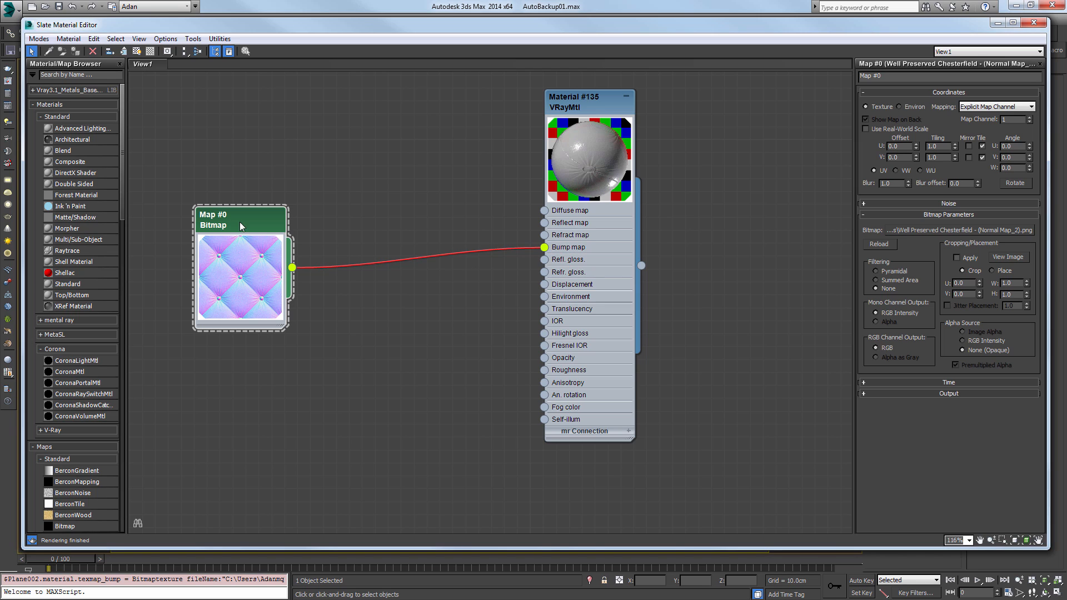
drag(238, 229, 277, 230)
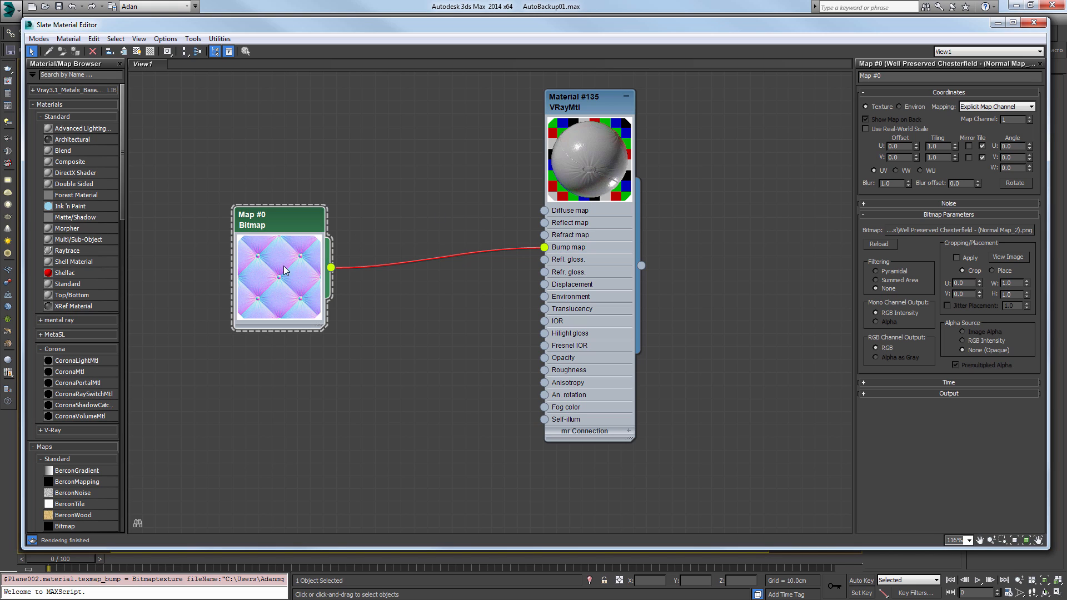
Insert a ColorCorrection map between the Chesterfield bitmap and the Bump map input and set its channels to Monochrome.
drag(305, 228, 241, 215)
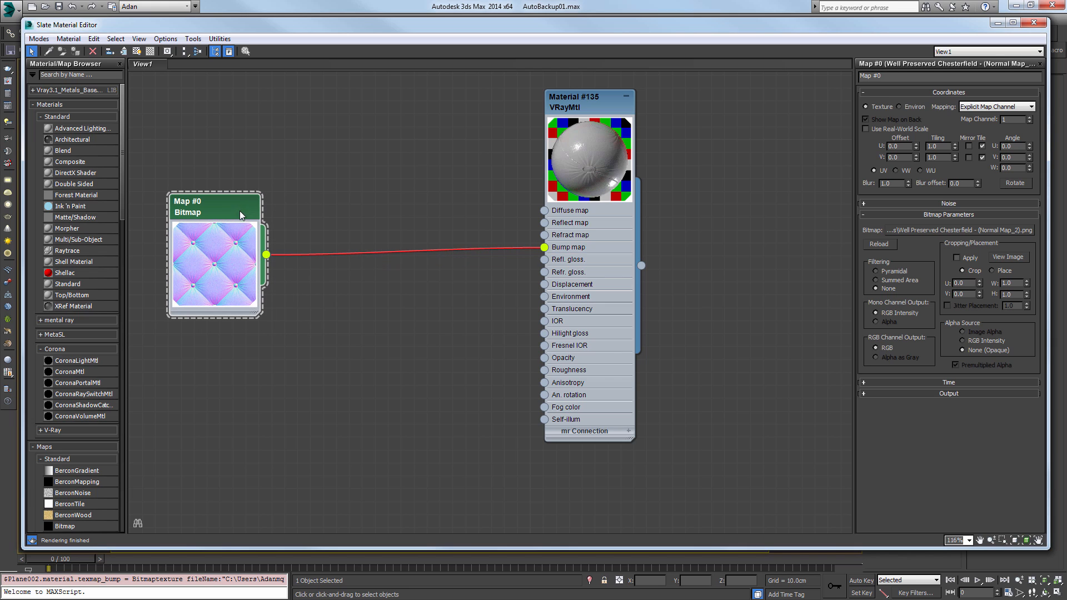
drag(120, 173, 126, 281)
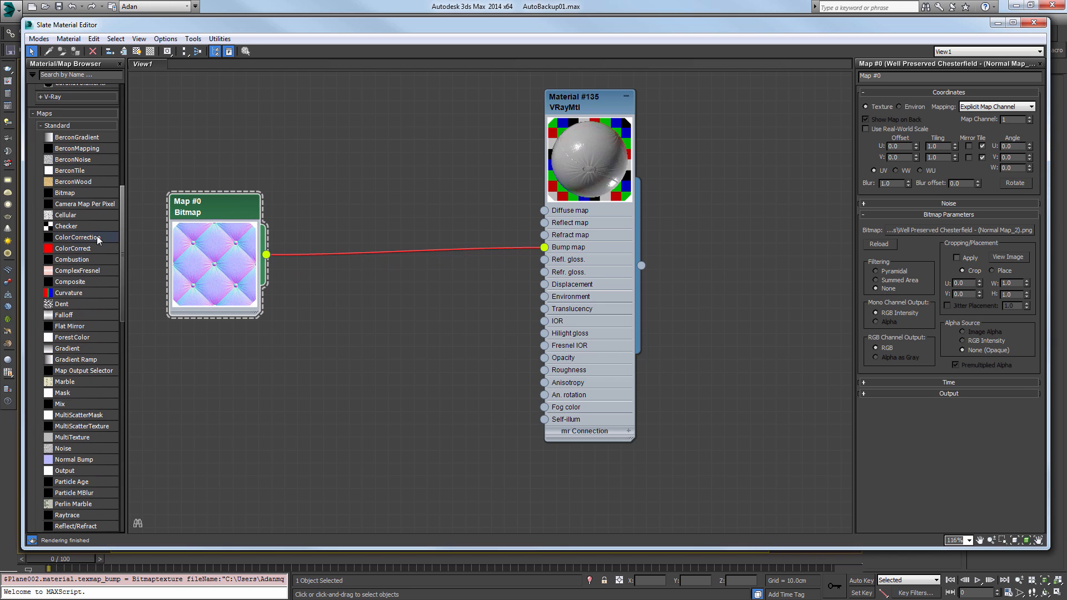
drag(71, 239, 328, 248)
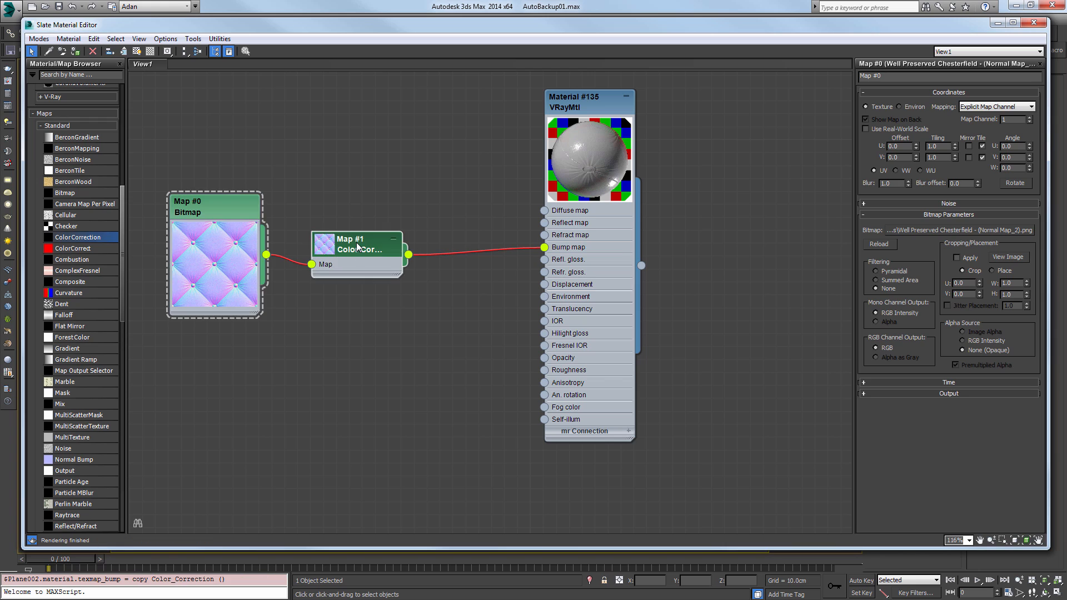
double_click(326, 248)
click(866, 144)
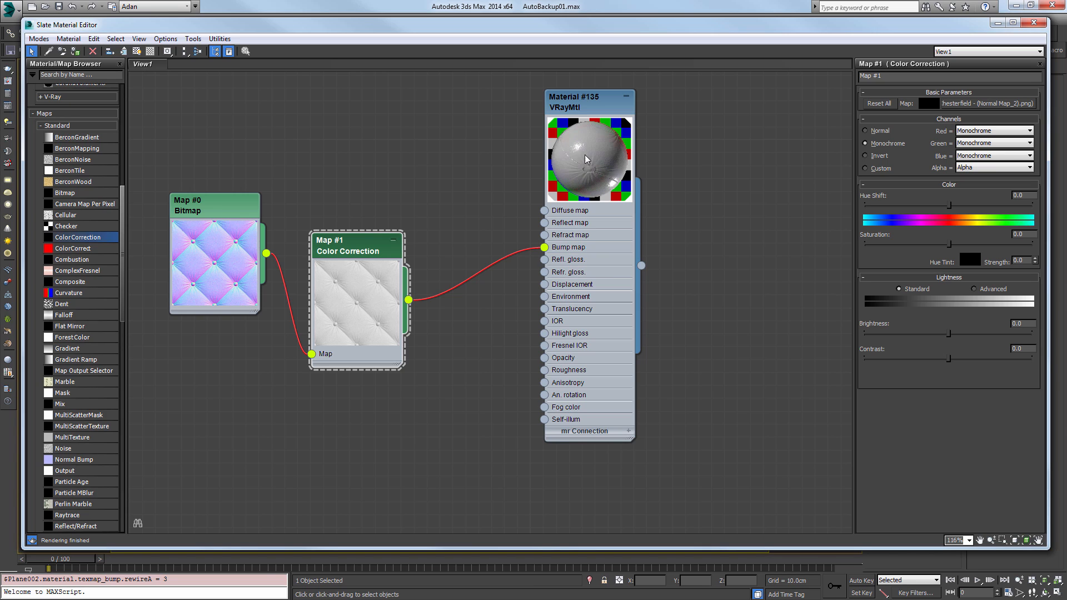
Delete the ColorCorrection node and place a VRayNormalMap between the Chesterfield bitmap and the VRayMtl.
drag(368, 249, 406, 199)
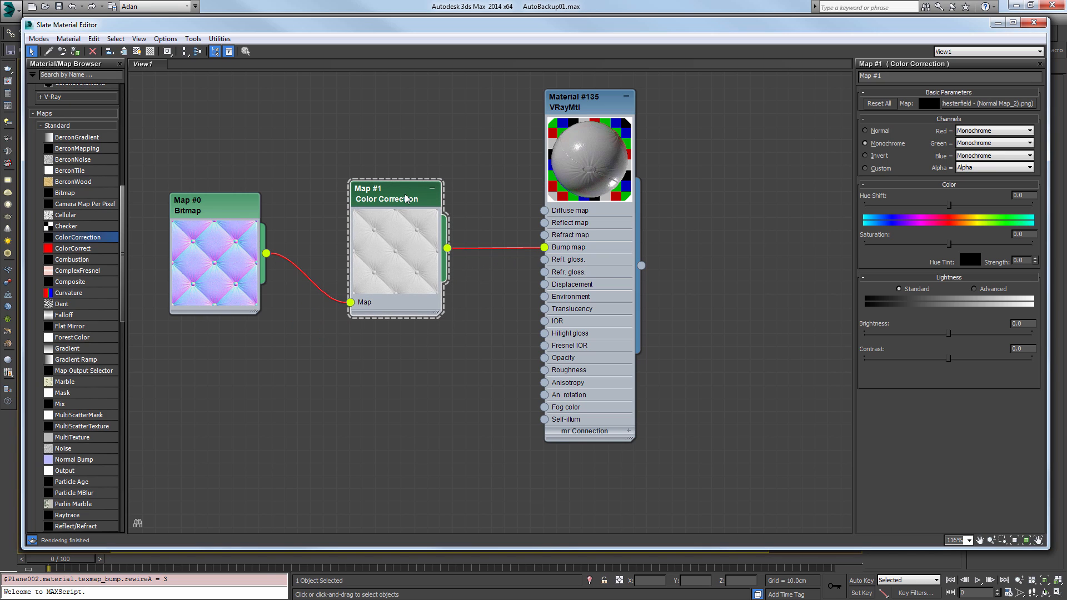
key(Delete)
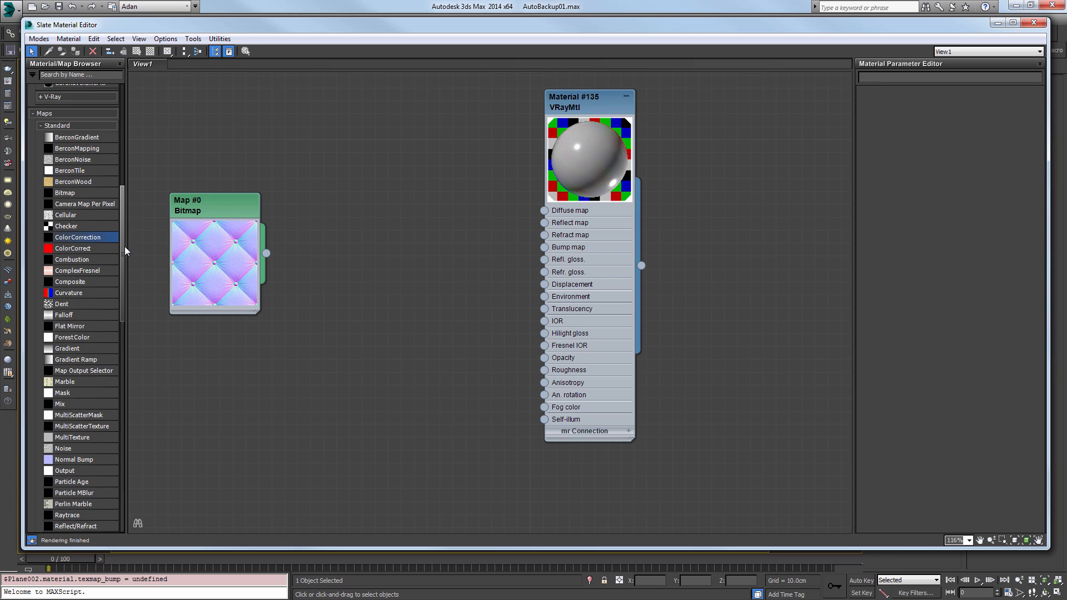
drag(123, 247, 117, 466)
drag(247, 212, 231, 223)
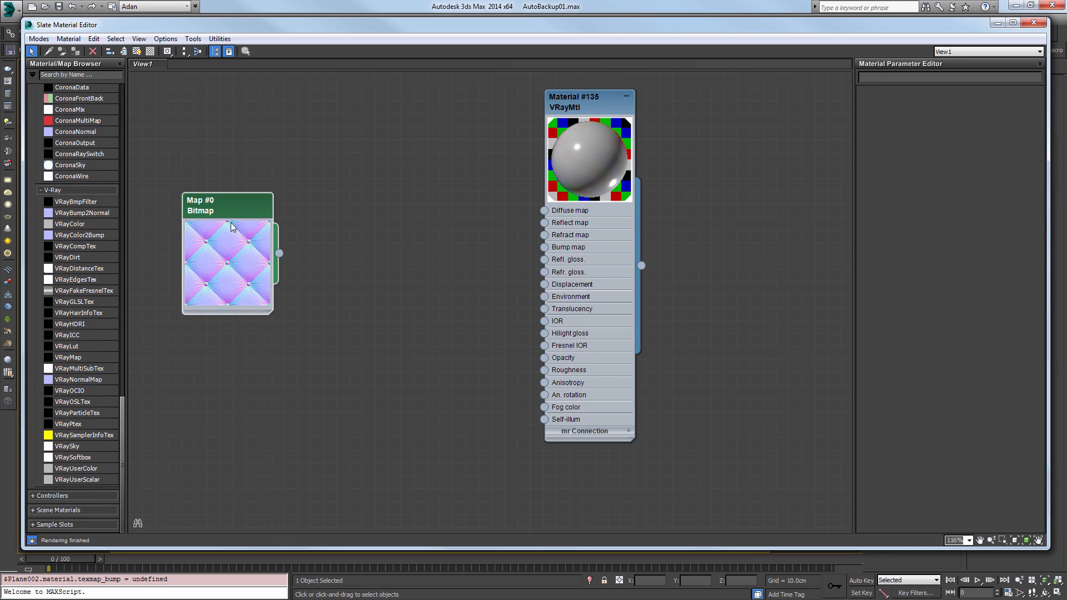
drag(52, 381, 320, 242)
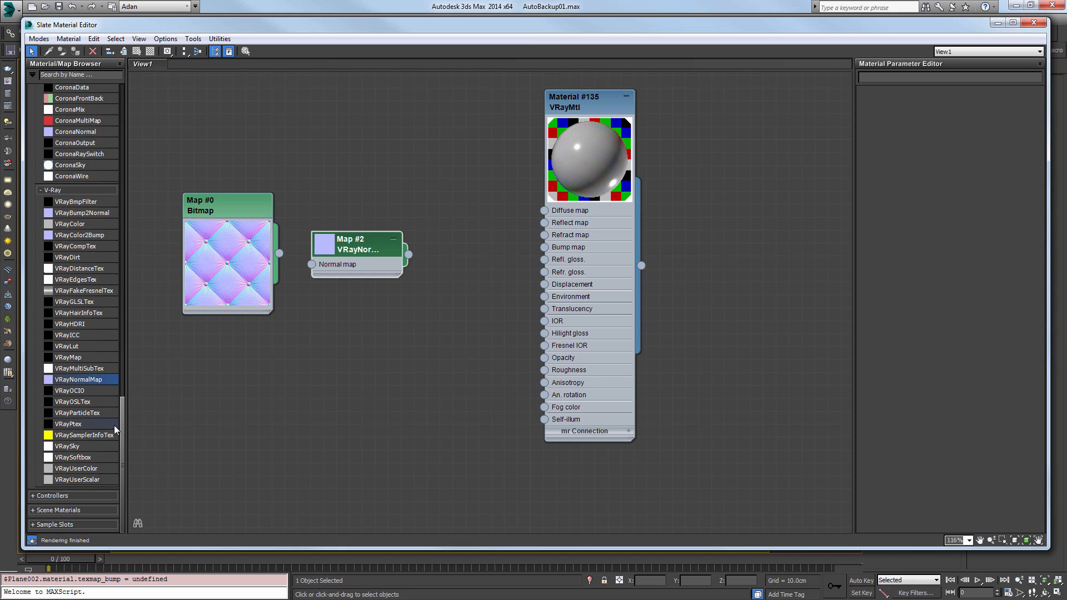
Try a Normal Bump map as an alternative below the VRayNormalMap node and remove it.
drag(122, 426, 132, 266)
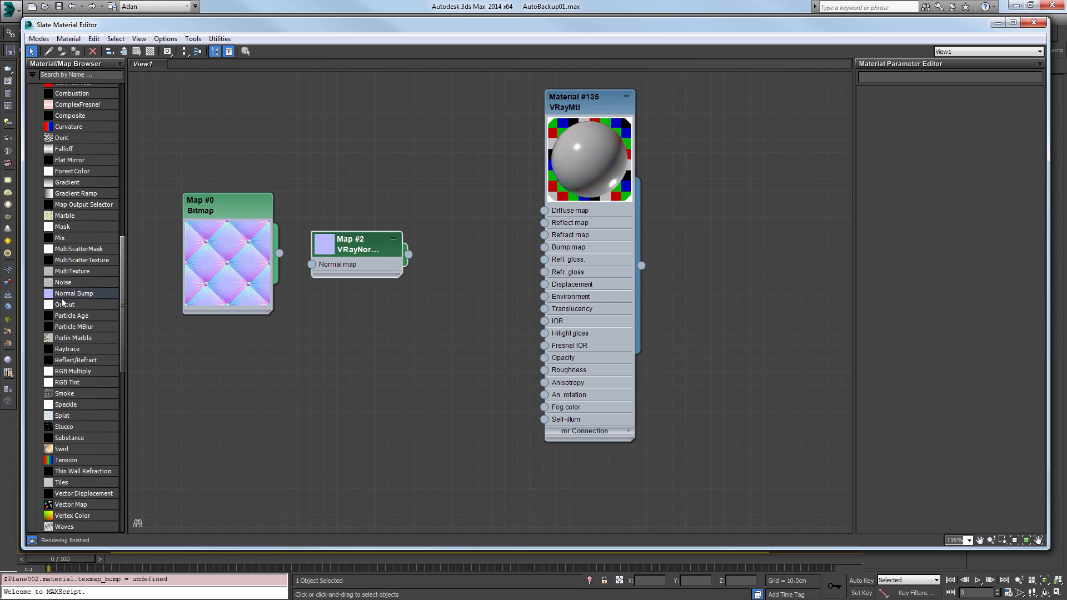
drag(62, 294, 364, 328)
drag(358, 249, 368, 224)
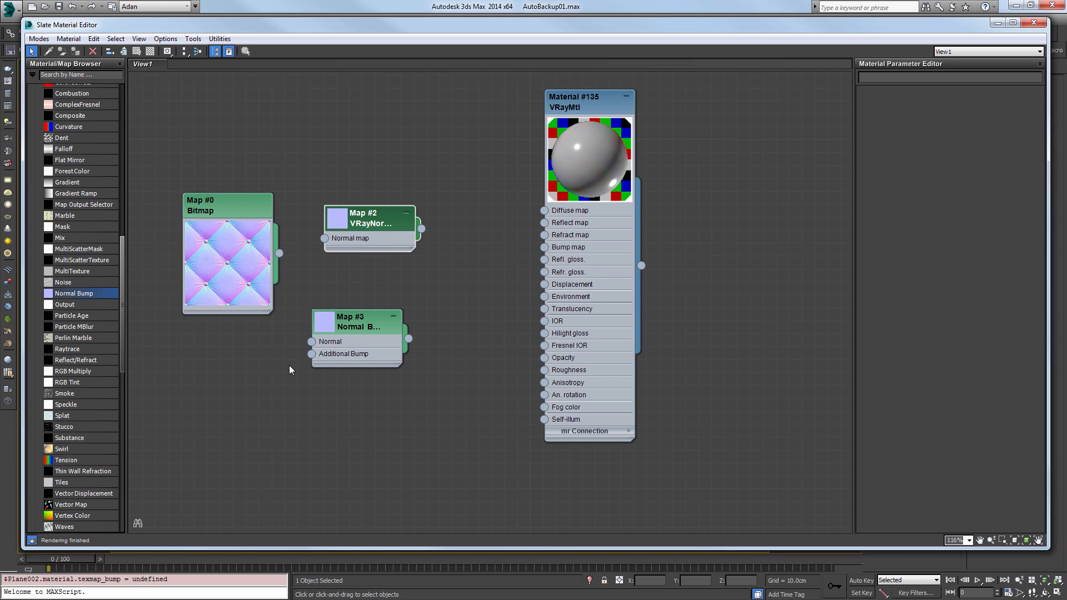
drag(231, 246, 227, 220)
click(355, 350)
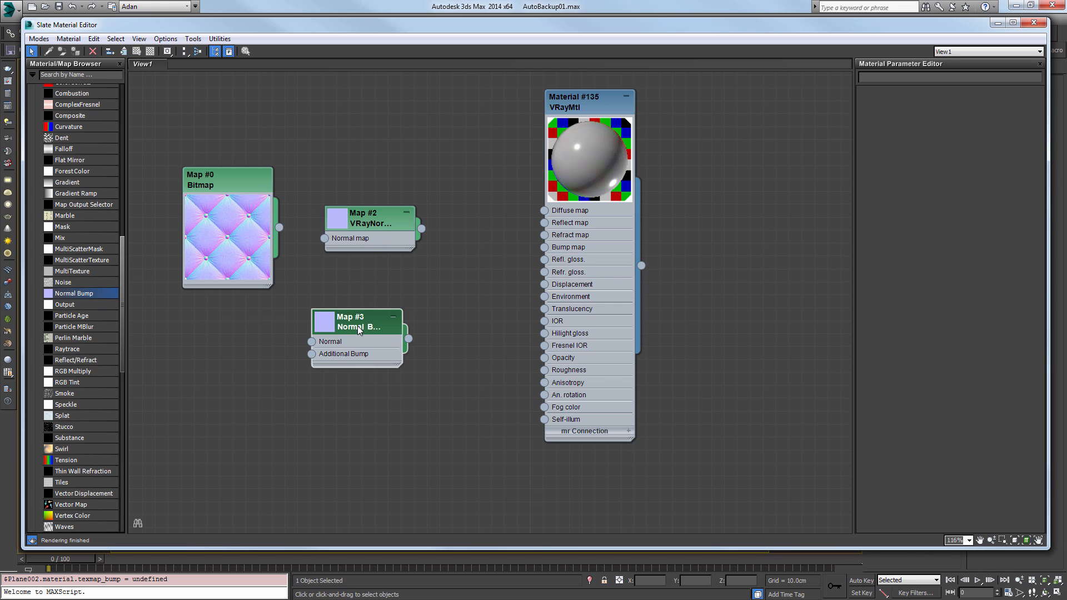
key(Delete)
Connect the Chesterfield bitmap to the VRayNormalMap's Normal map input and the VRayNormalMap to the material's Bump map input.
drag(339, 220, 382, 211)
double_click(313, 245)
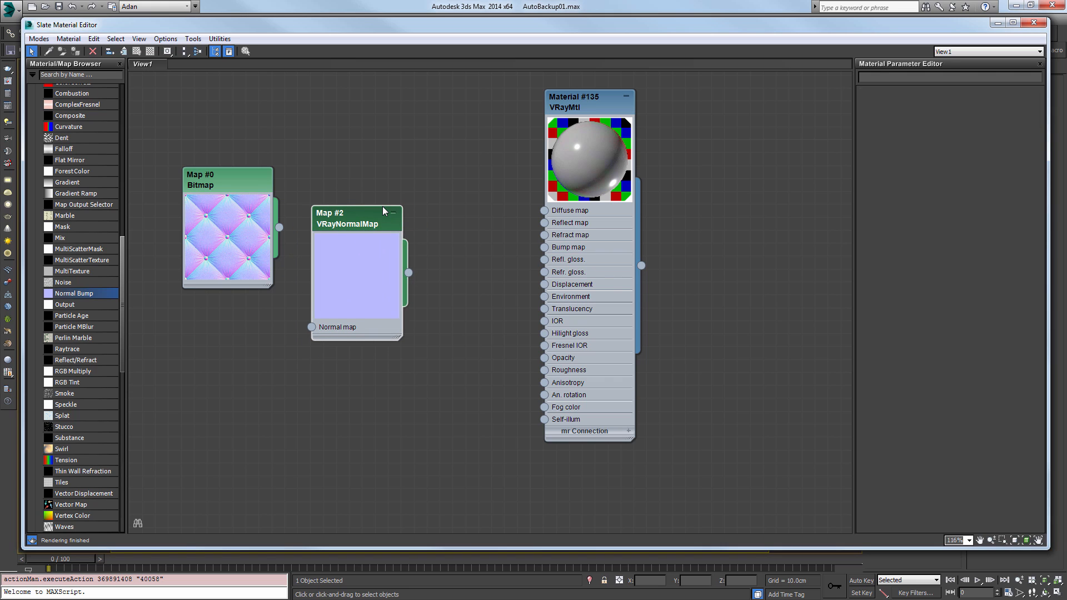
double_click(383, 209)
drag(231, 198, 206, 212)
drag(253, 240, 312, 328)
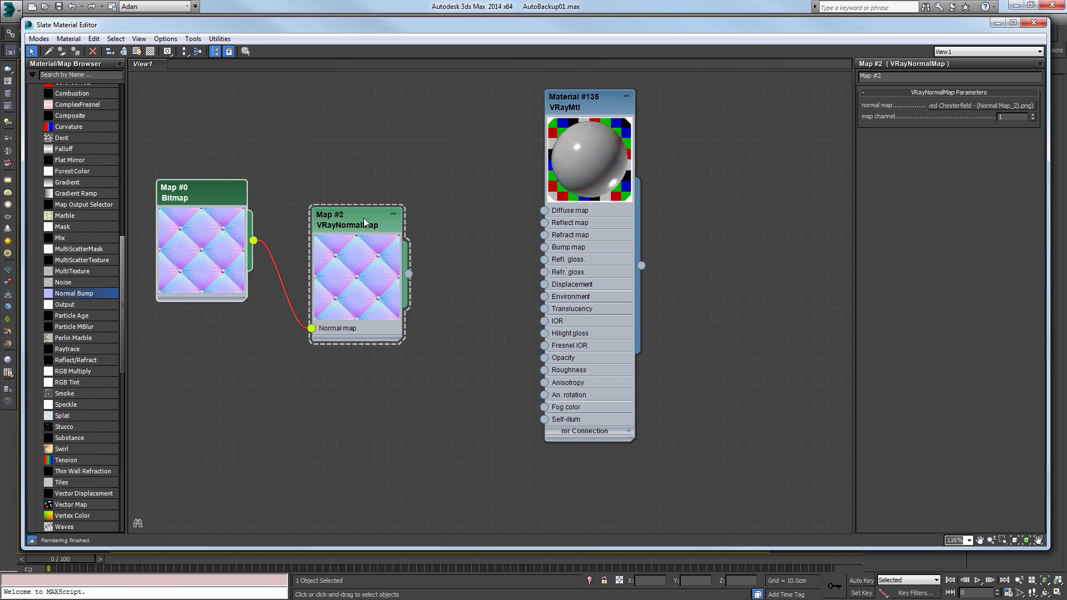
drag(370, 224, 358, 197)
drag(395, 248, 544, 247)
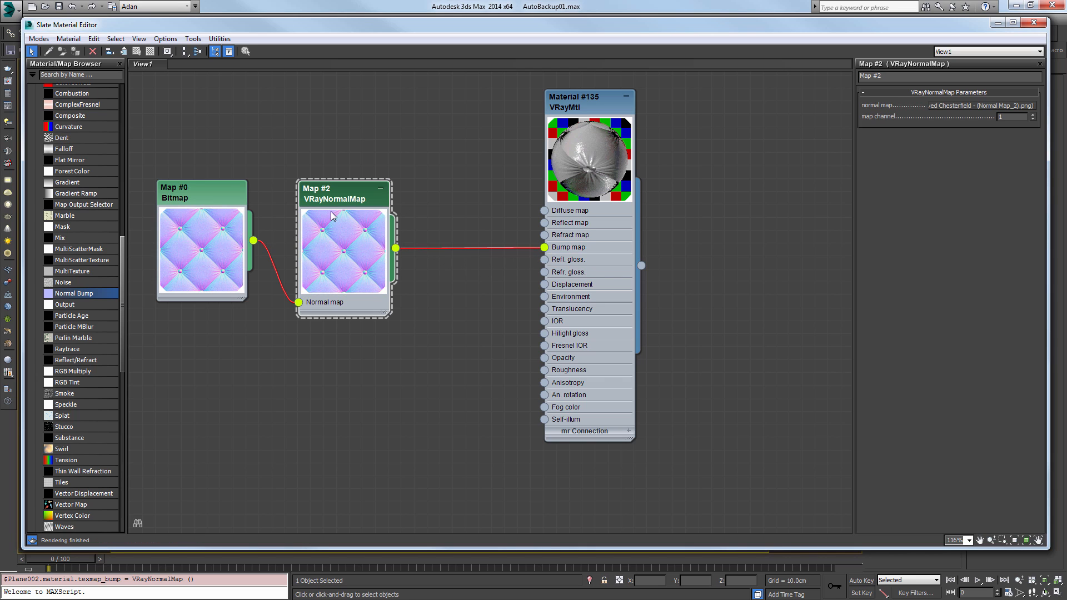
drag(355, 262, 381, 262)
Set the VRayMtl's Bump amount to 30 and check the parameters of the VRayNormalMap and its bitmap.
click(608, 99)
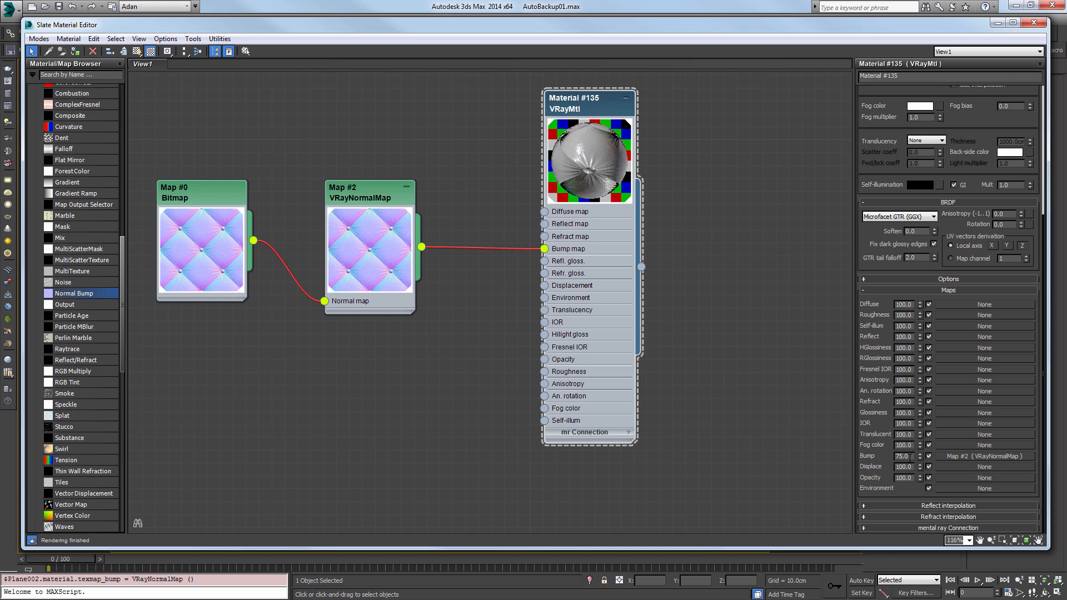
double_click(904, 456)
text(30)
key(Return)
click(403, 218)
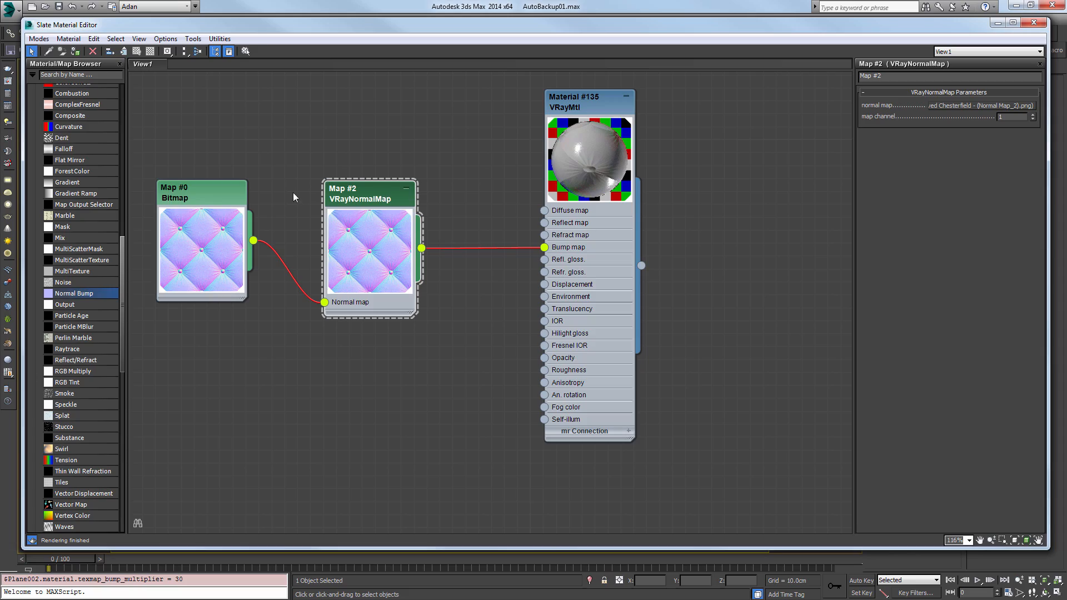
click(197, 205)
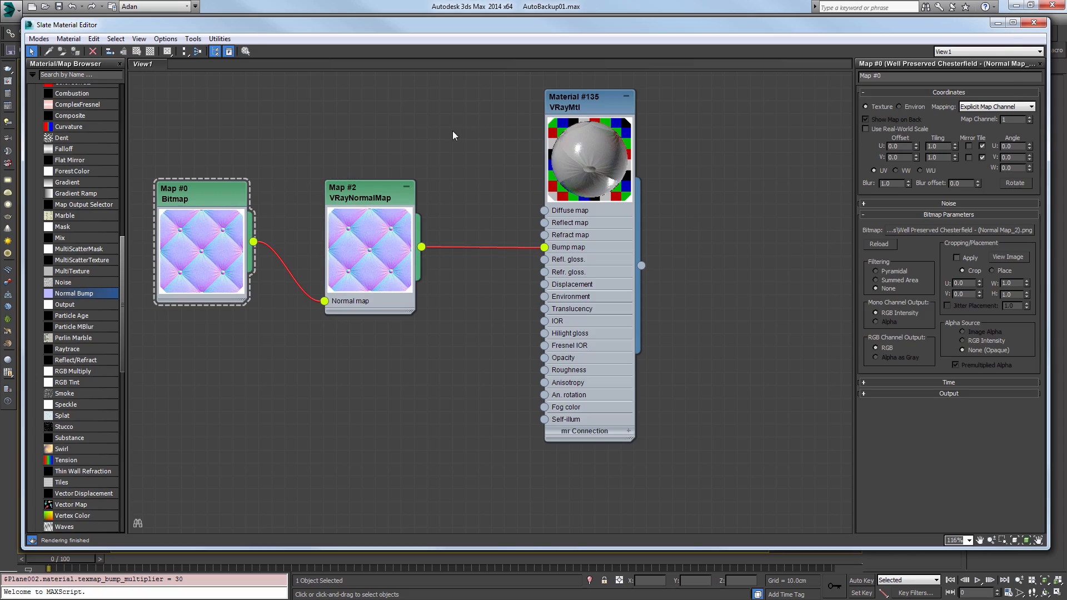
Render the plane with the normal map as bump and render it again from a different viewing angle.
key(shift+q)
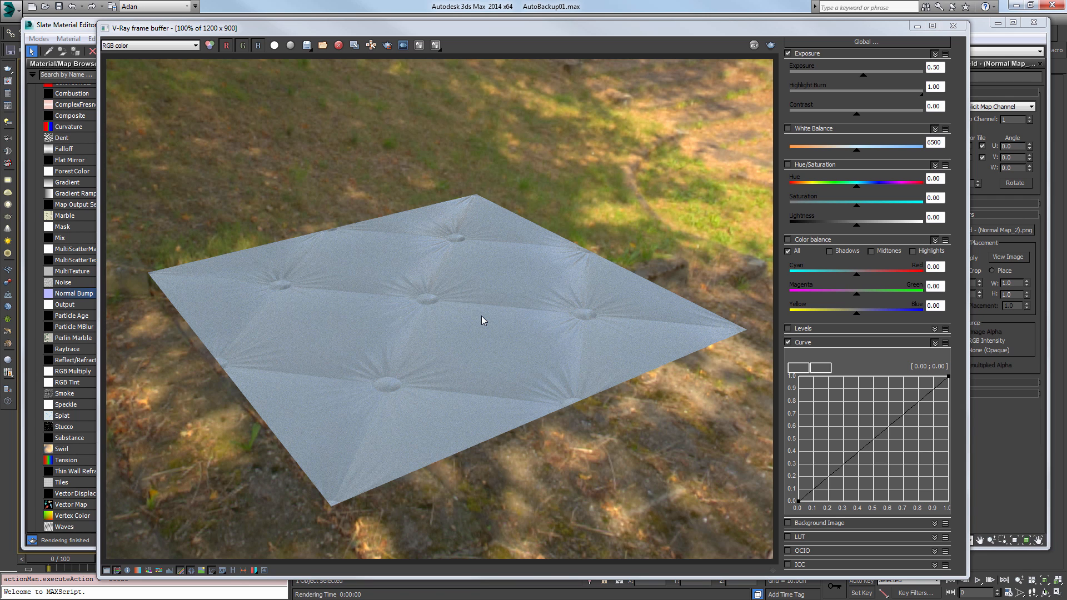
key(alt+F4)
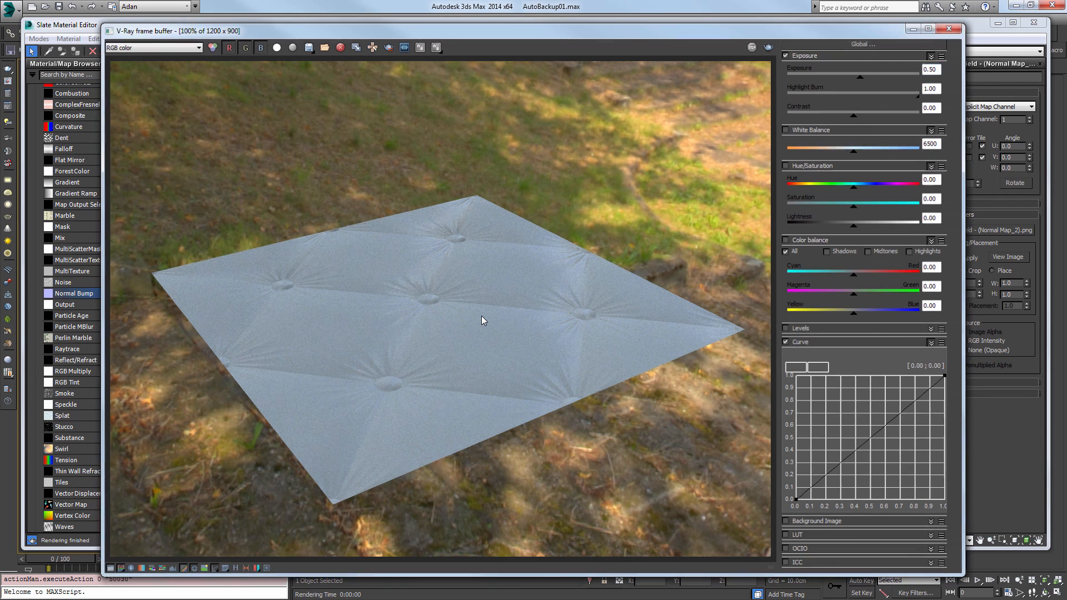
key(alt+F4)
alt+middle_drag(482, 316, 482, 316)
key(shift+q)
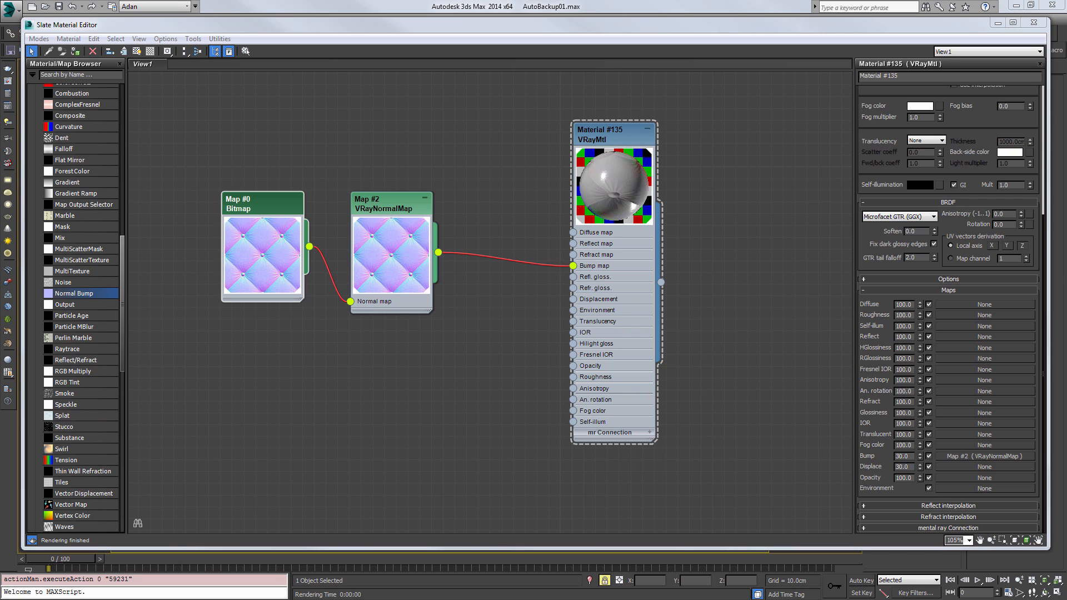
Add the Well Preserved Chesterfield - complex.png bitmap below the normal map nodes and enlarge its preview.
drag(1066, 400, 375, 394)
double_click(323, 405)
drag(438, 332, 201, 146)
drag(385, 251, 350, 181)
click(457, 317)
drag(344, 393, 295, 321)
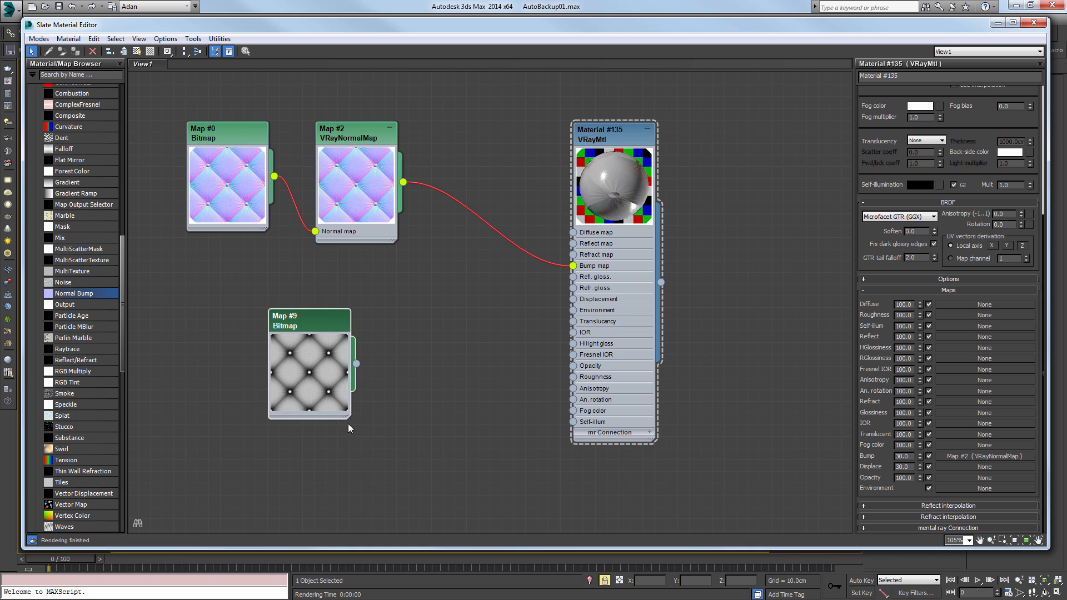
drag(349, 418, 477, 500)
drag(331, 312, 298, 277)
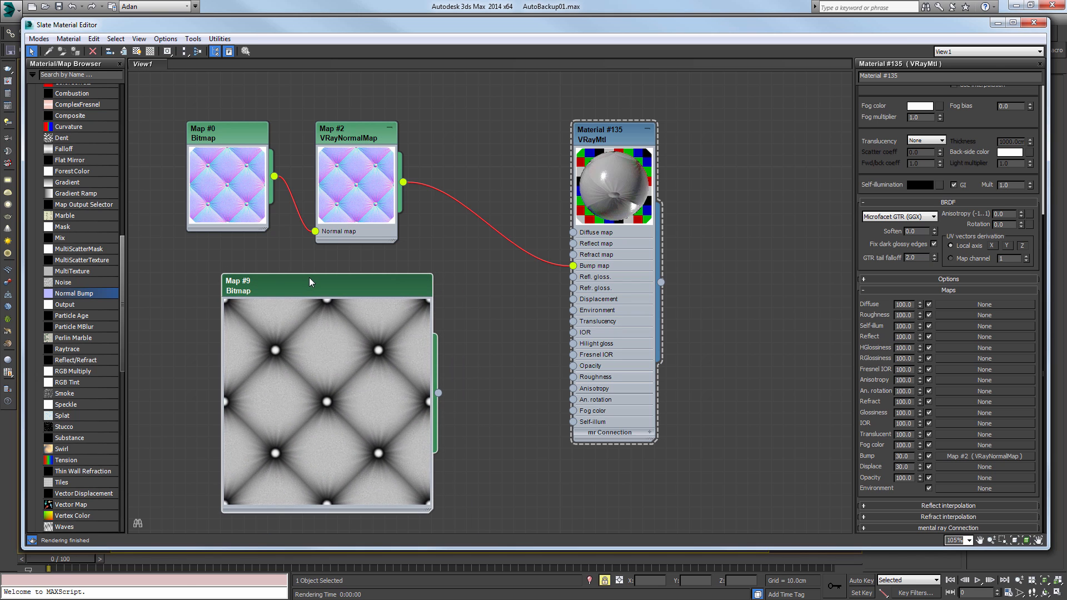
Examine the fine surface detail of the Well Preserved Chesterfield - complex.png image at full size.
double_click(310, 278)
click(1012, 257)
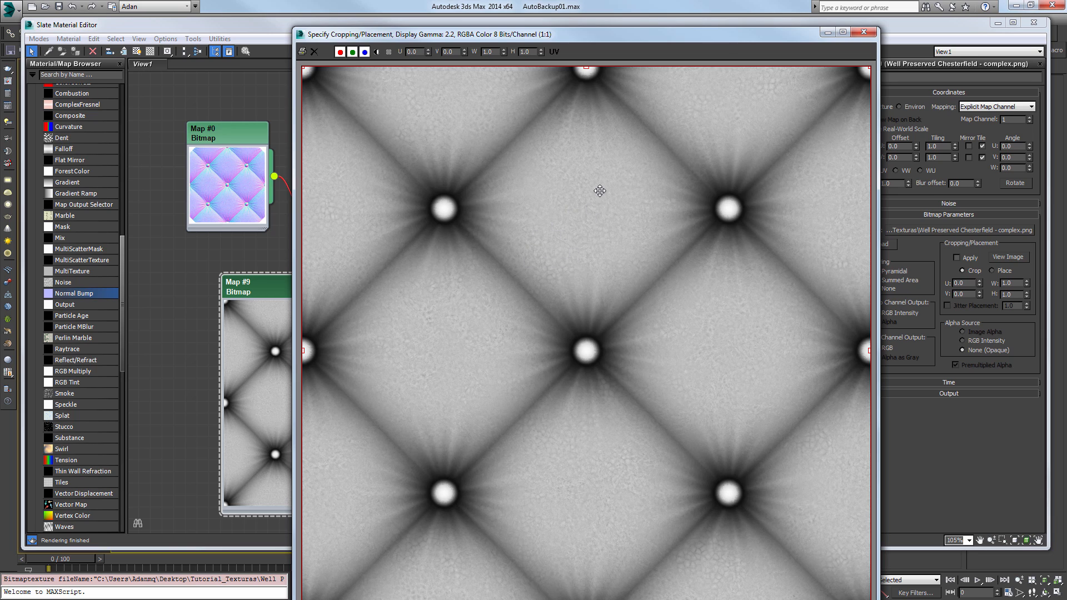
click(864, 32)
Connect the complex bitmap to the VRayMtl's Displacement input and disconnect the VRayNormalMap from the Bump map input.
drag(438, 393, 573, 298)
key(Delete)
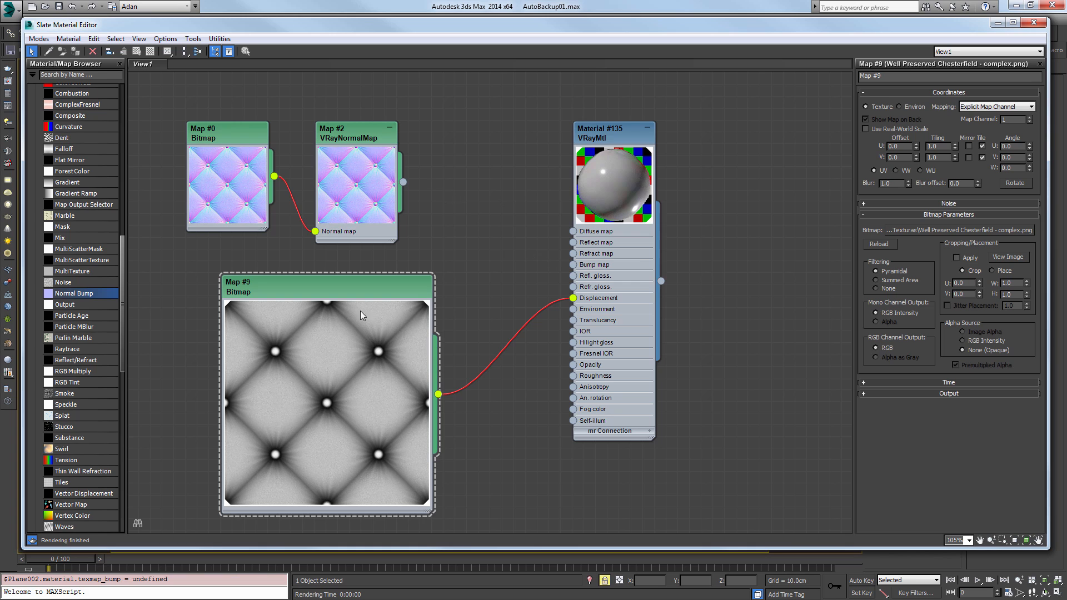
drag(361, 311, 383, 288)
click(614, 133)
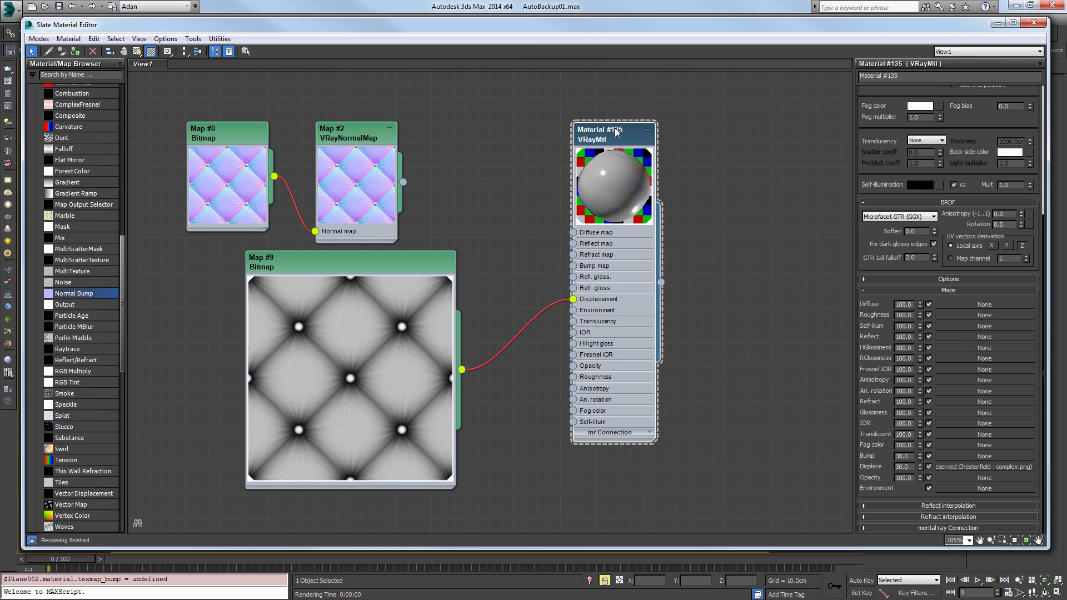
Render the plane displaced by the complex bitmap and inspect the surface detail inside the render region up close.
key(shift+q)
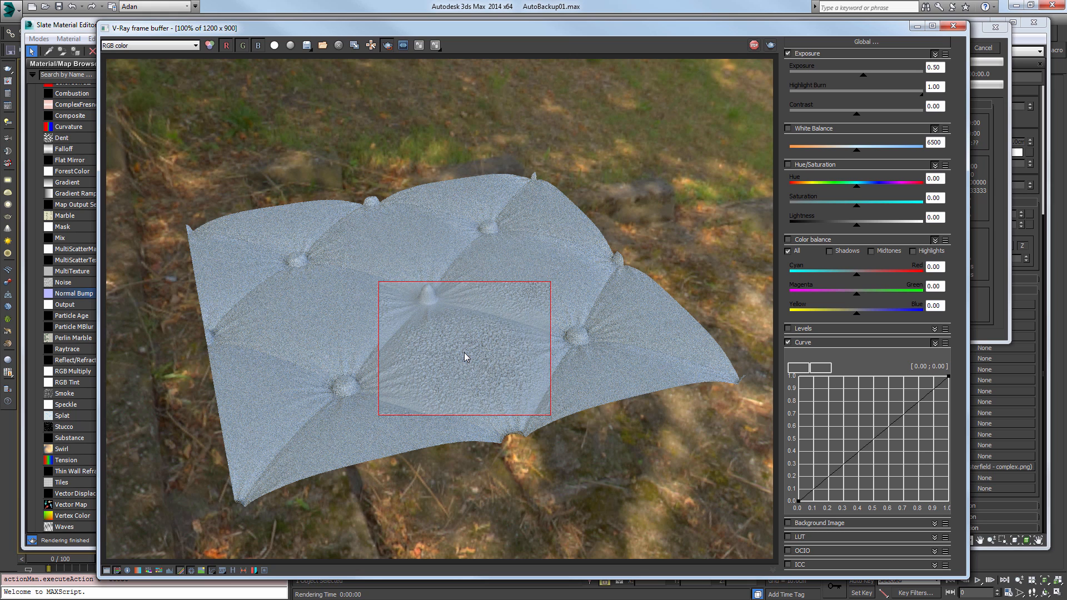
scroll(465, 353, up, 1)
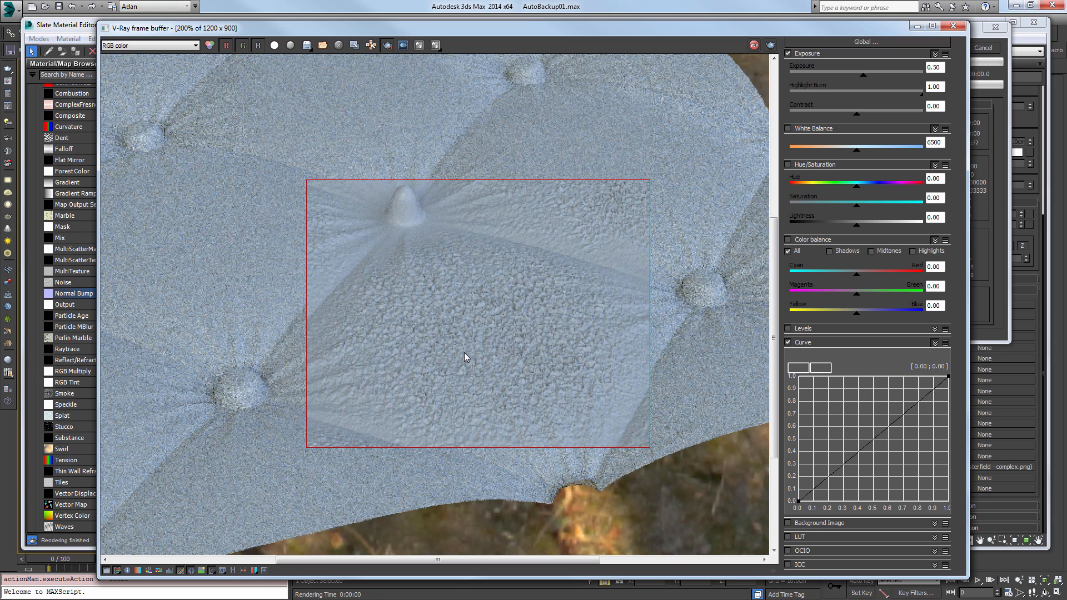
scroll(465, 352, up, 1)
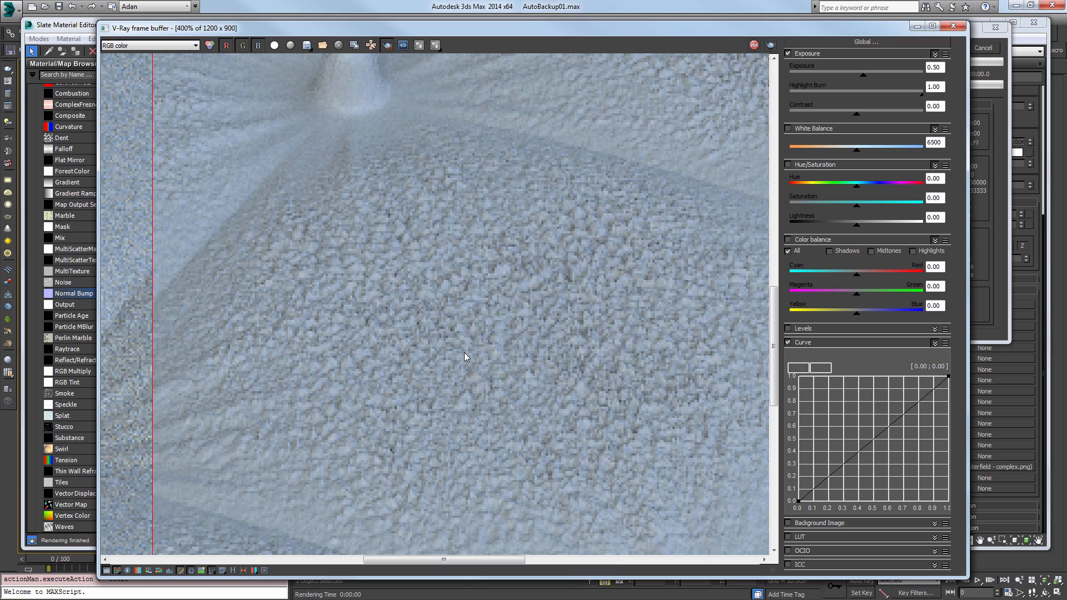
scroll(465, 352, down, 1)
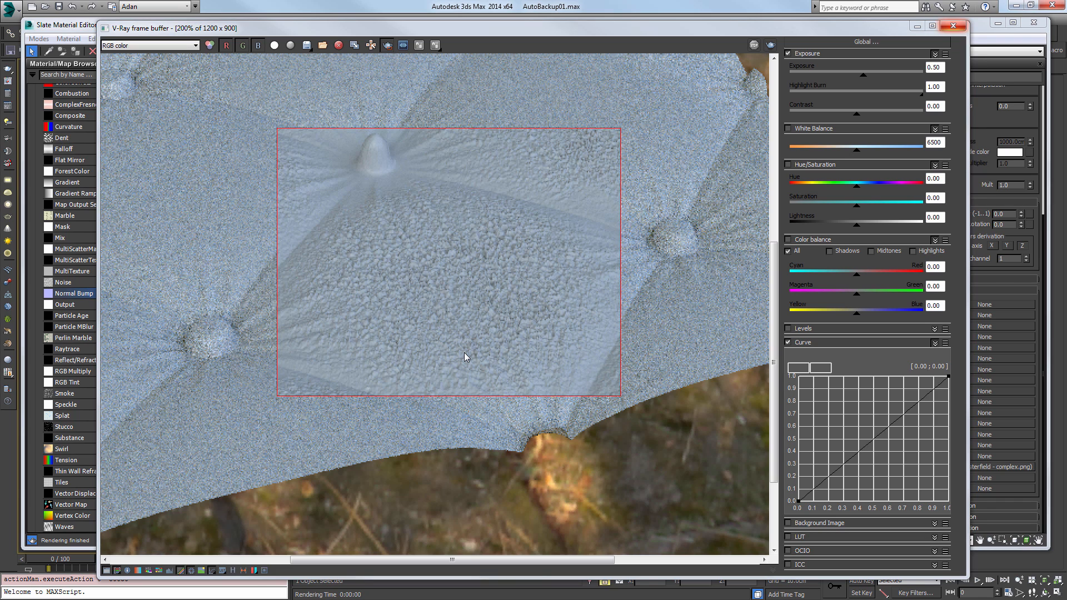
click(953, 26)
Replace the complex bitmap node with the Well Preserved Chesterfield - Heightmap2.png bitmap and enlarge its preview.
mouse_move(345, 261)
mouse_down()
mouse_move(333, 285)
mouse_move(378, 288)
mouse_move(368, 274)
mouse_up()
click(466, 358)
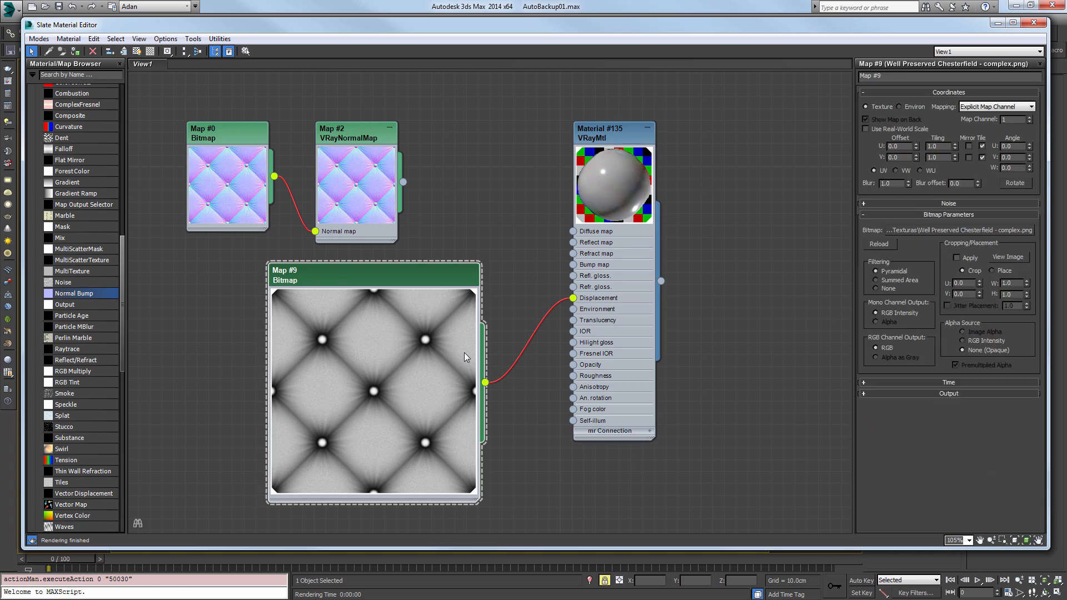
key(Delete)
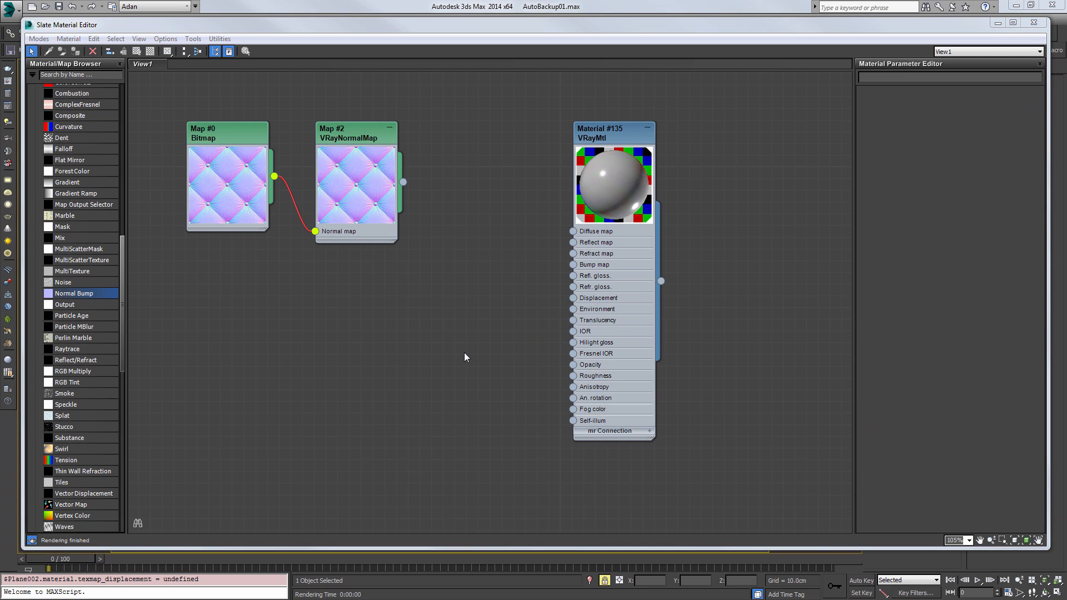
double_click(290, 330)
drag(323, 330, 313, 295)
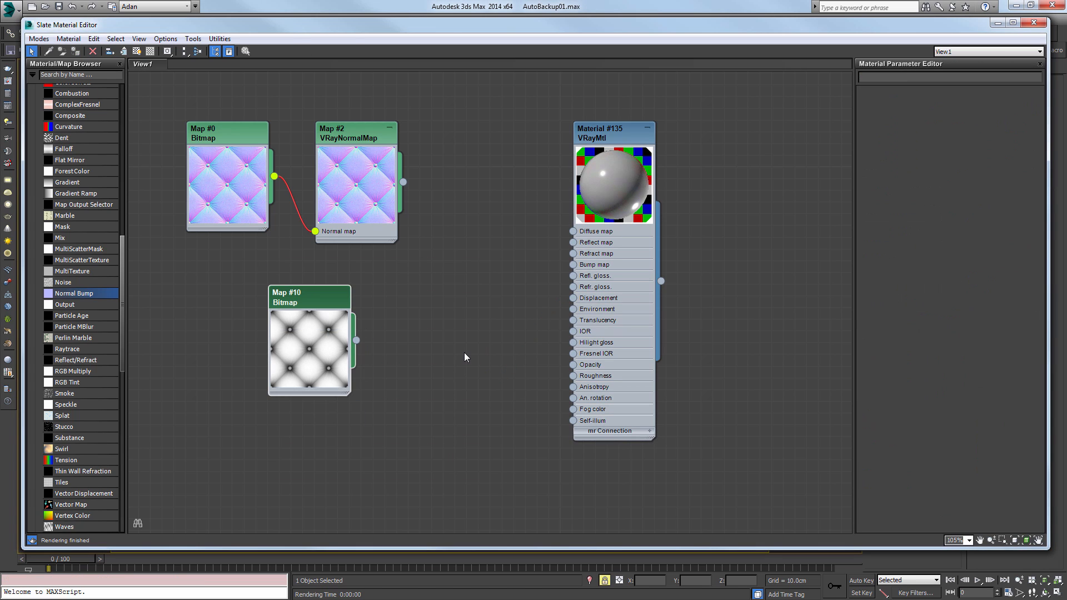
drag(347, 393, 466, 511)
double_click(368, 299)
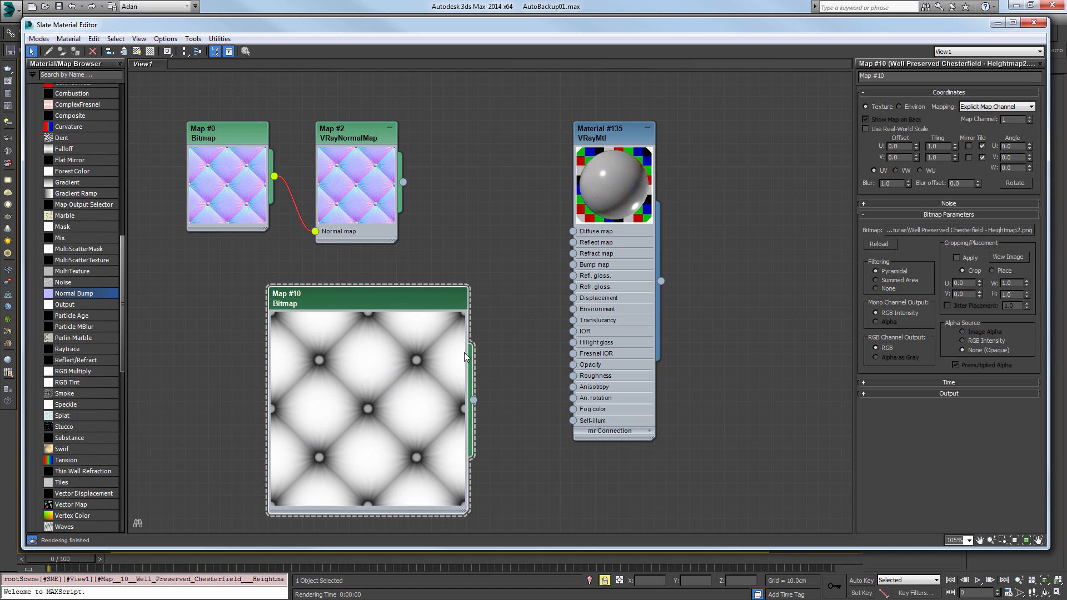
View the Heightmap2 image at full size and connect its bitmap to the VRayMtl's Displacement input.
click(960, 230)
click(484, 283)
click(1008, 257)
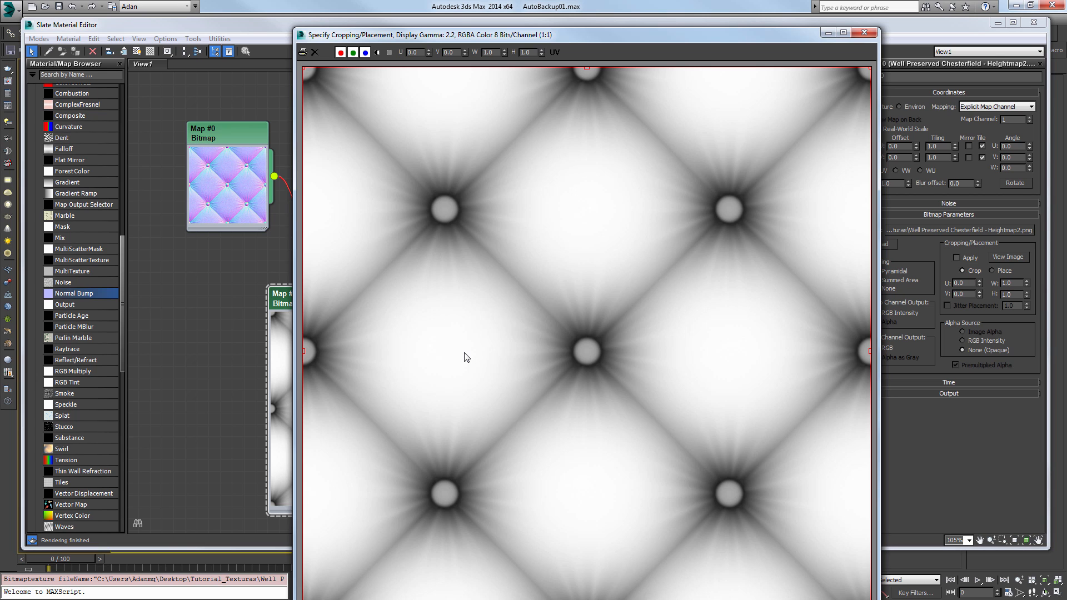
click(865, 32)
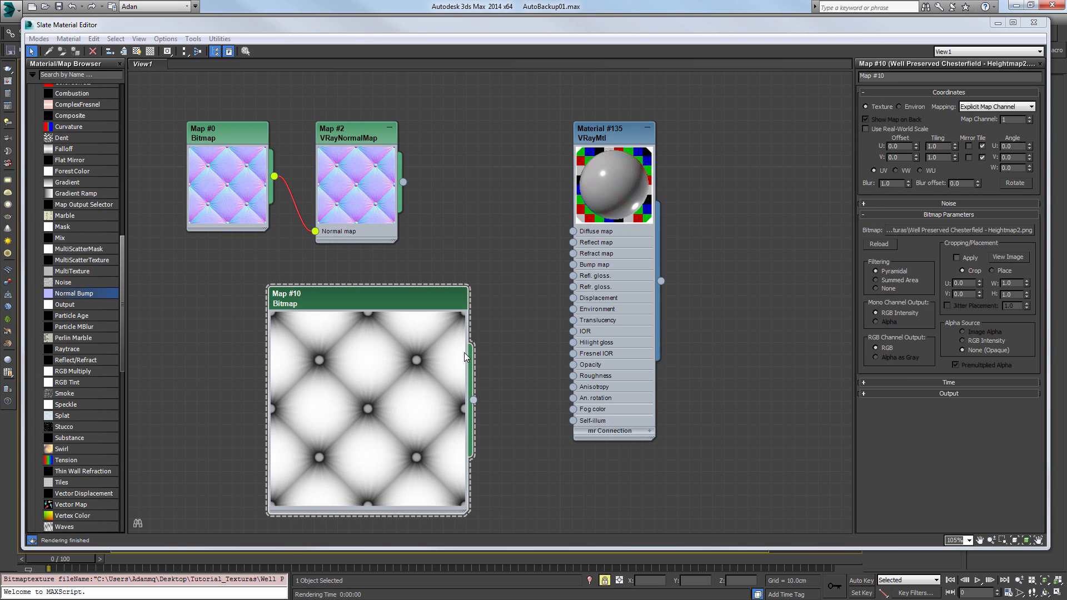
drag(578, 312, 575, 299)
click(514, 261)
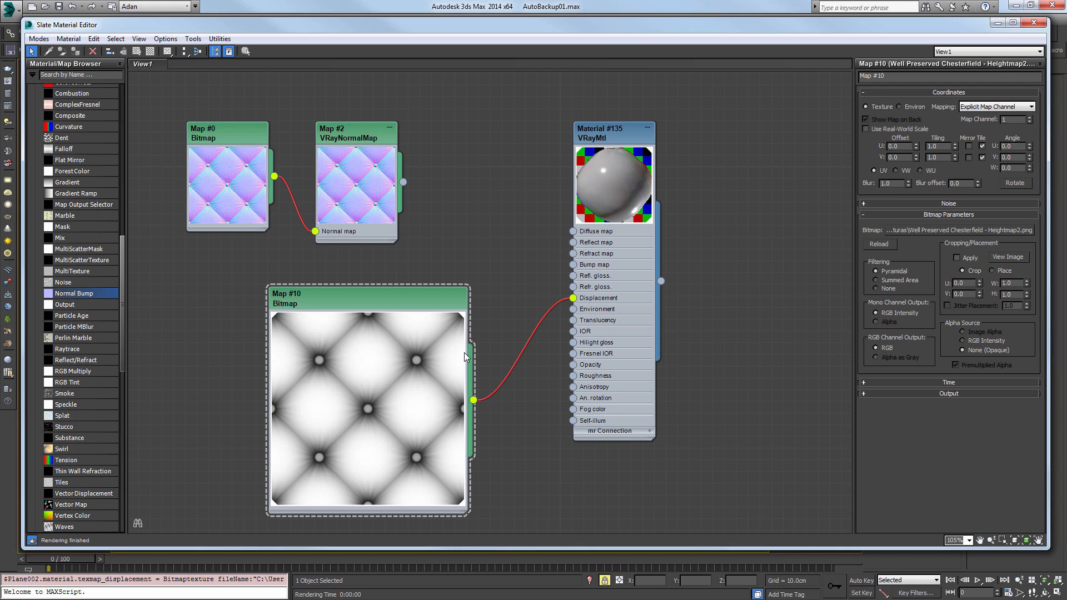
Render the plane displaced by the Heightmap2 bitmap and compare the render region with the surrounding surface.
key(shift+q)
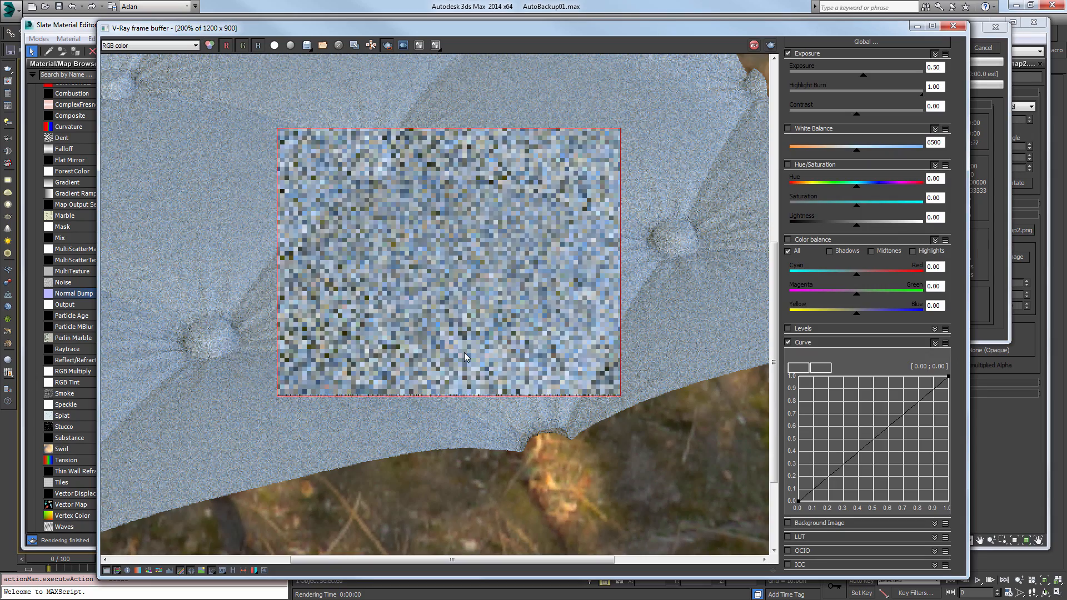
scroll(466, 357, up, 1)
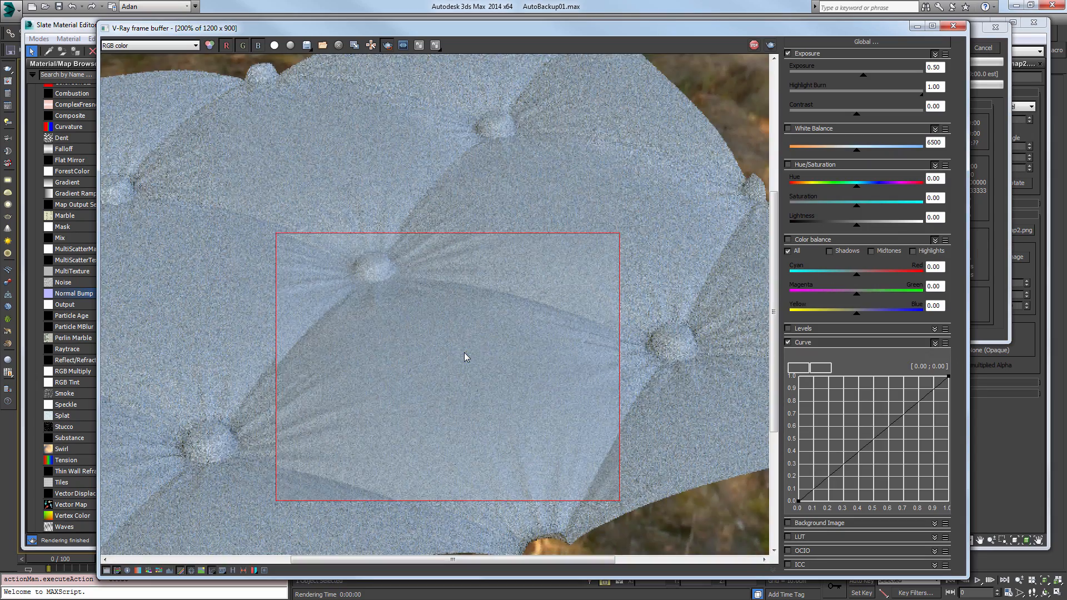
scroll(466, 357, down, 1)
scroll(466, 357, down, 1)
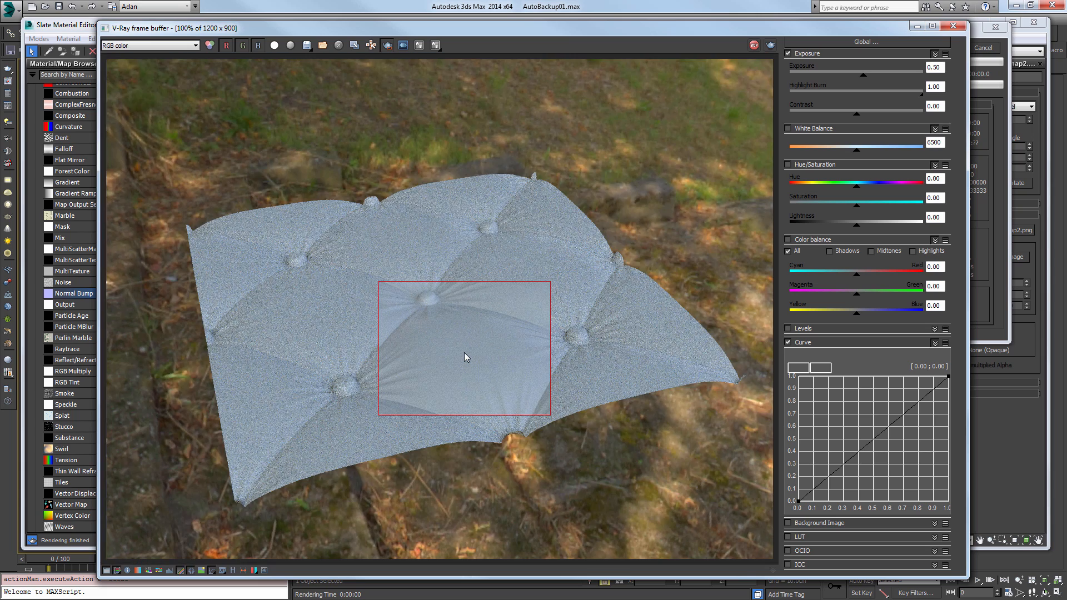
Inspect the Heightmap2-displaced surface inside the render region at 200% and 400% magnification.
scroll(466, 357, up, 1)
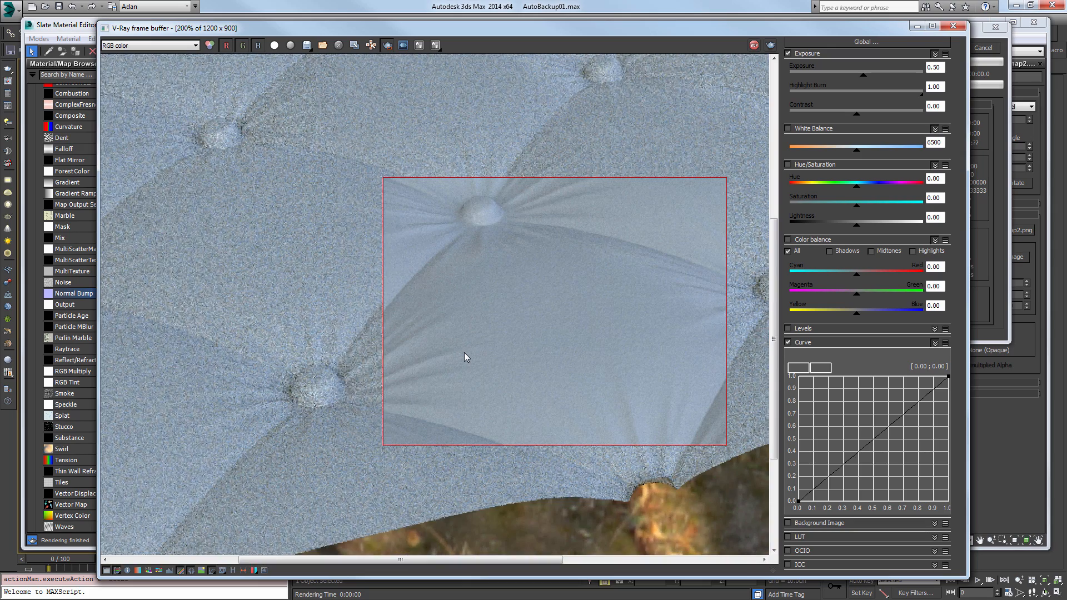
middle_drag(465, 354, 352, 390)
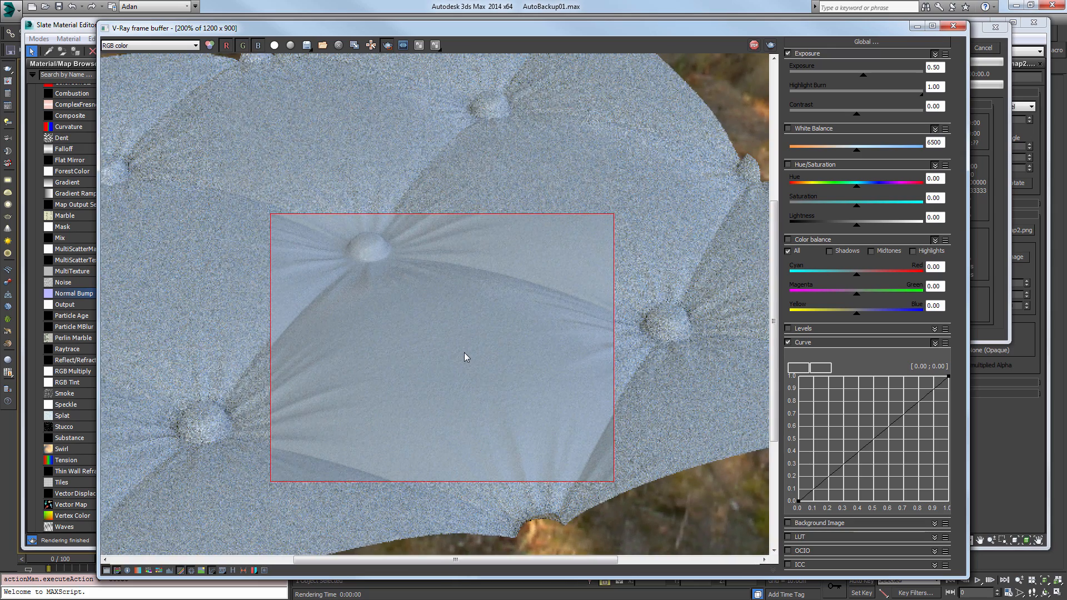
scroll(465, 357, up, 1)
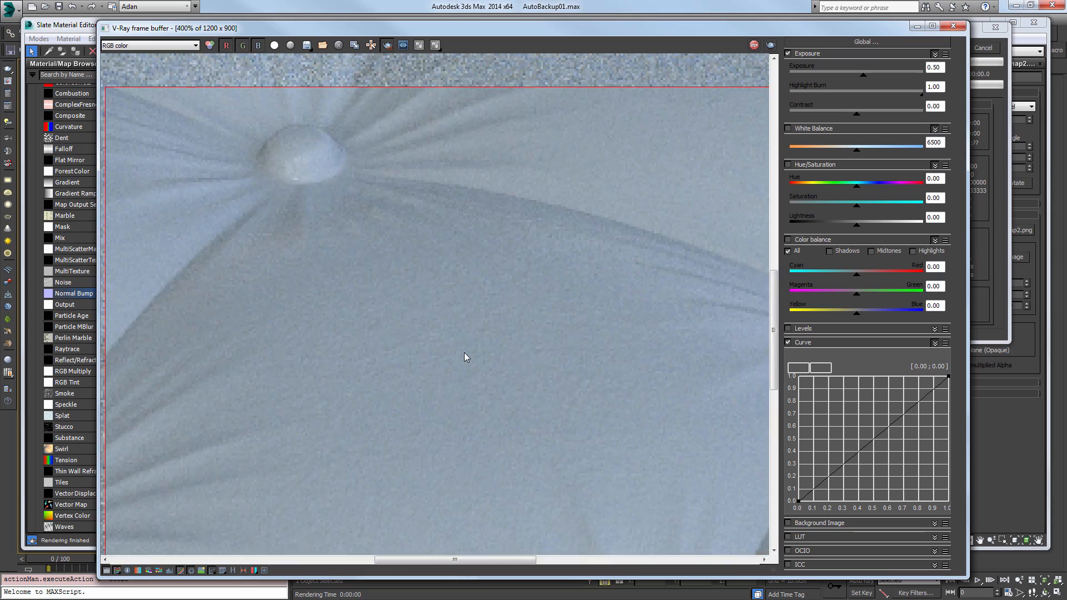
scroll(465, 358, down, 1)
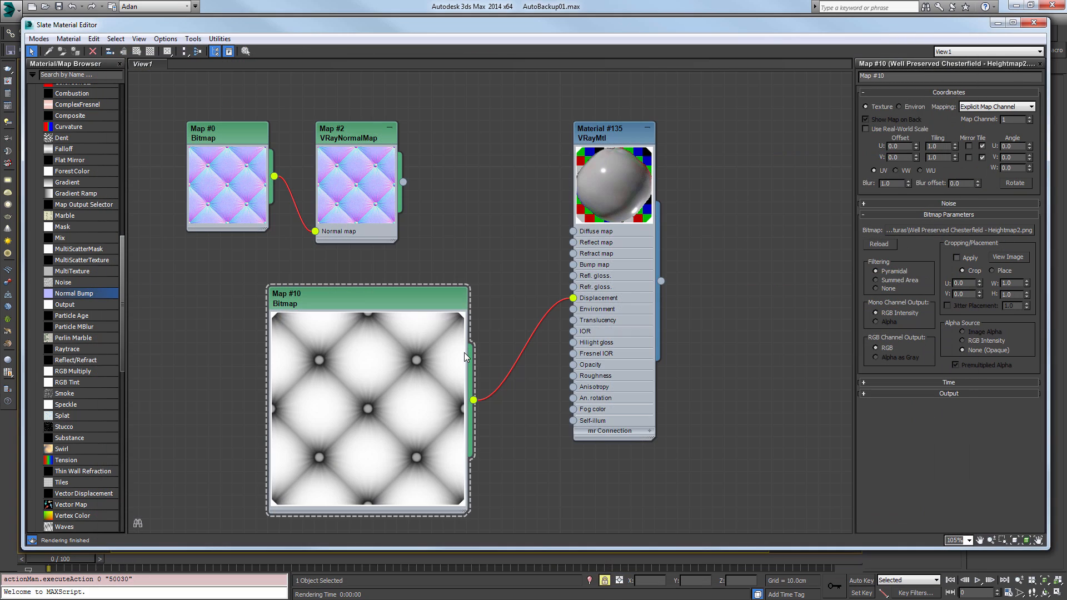
View the Well Preserved Chesterfield normal map bitmap at full size.
middle_drag(464, 358, 493, 419)
double_click(245, 196)
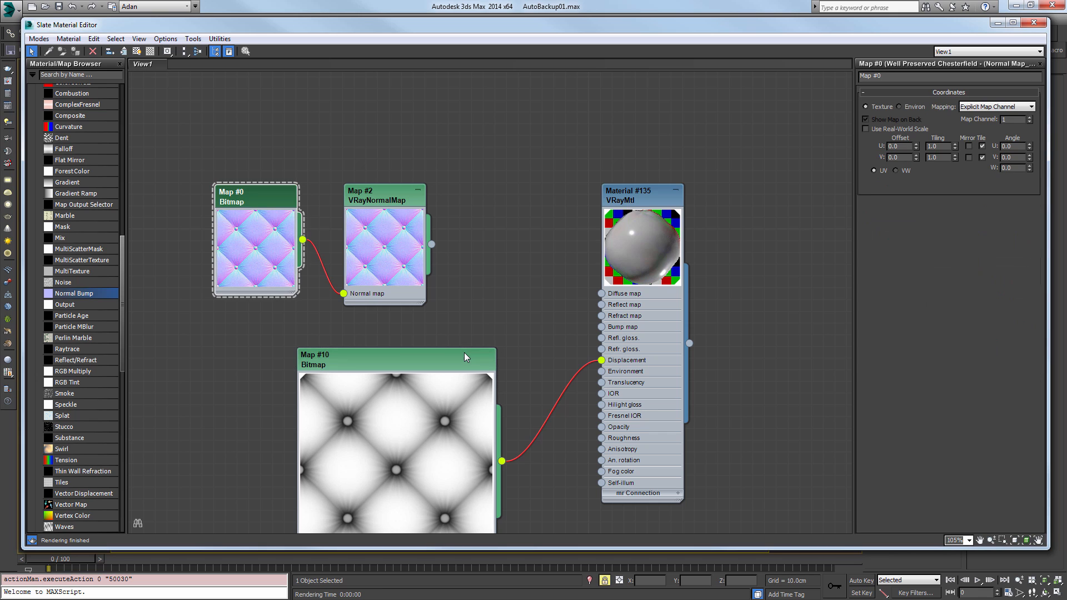
mouse_move(245, 196)
mouse_down()
mouse_move(253, 187)
mouse_move(221, 173)
mouse_up()
click(1009, 257)
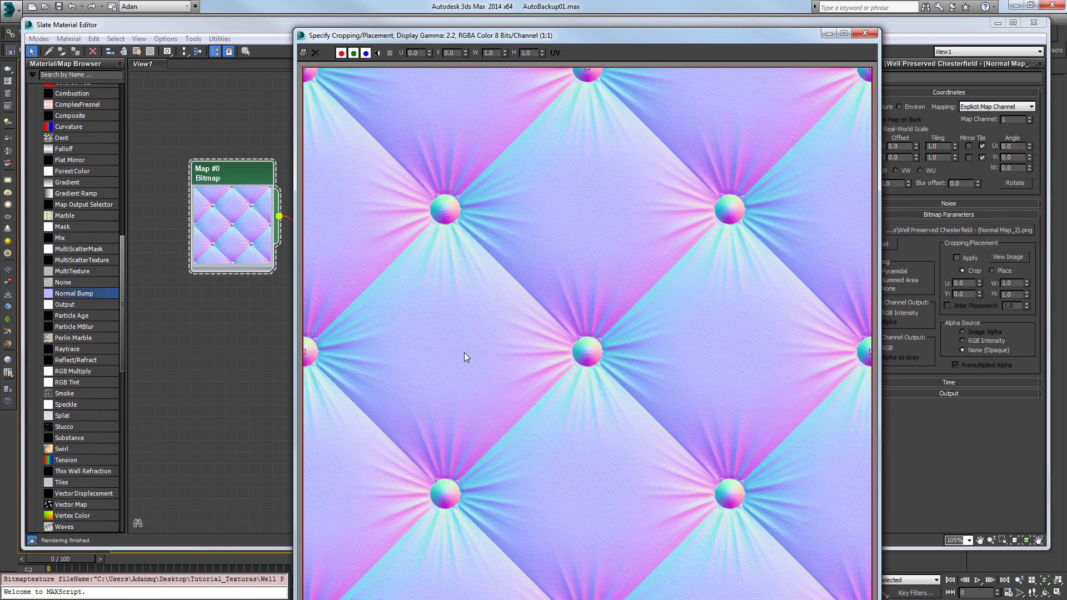
click(865, 32)
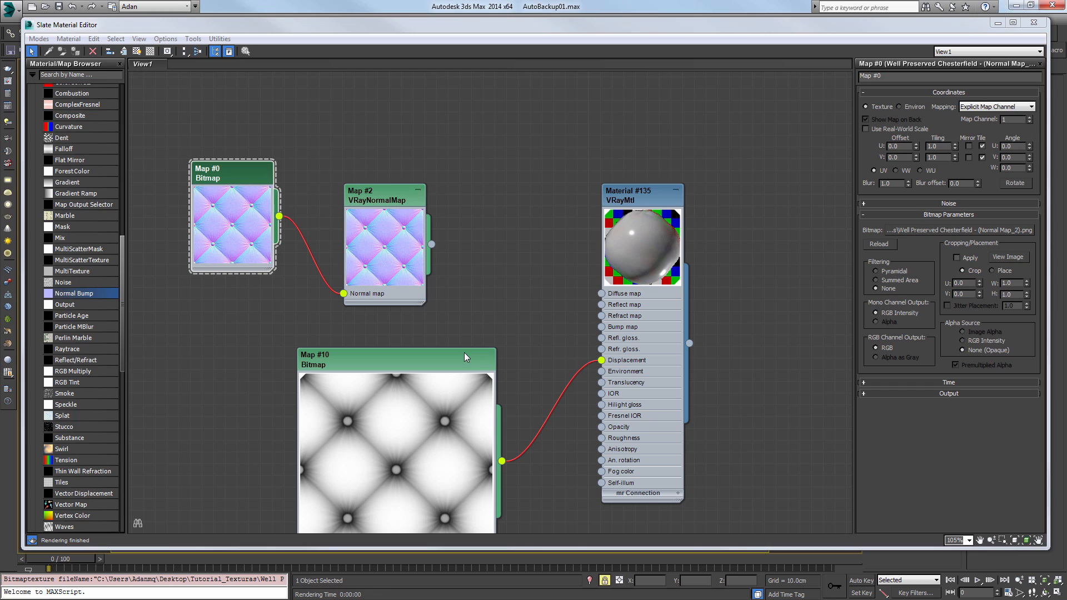
Make room beside the normal map nodes for a LeatherSubtleBrownN.jpg bitmap node and view that image at full size.
drag(385, 195, 303, 196)
drag(239, 173, 204, 172)
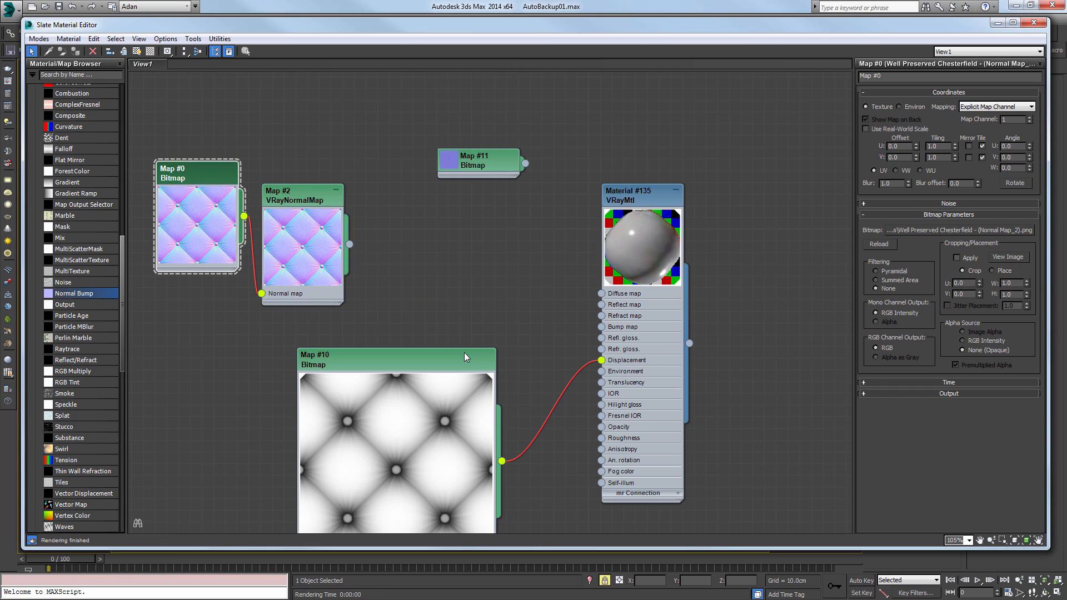
double_click(450, 161)
click(1008, 257)
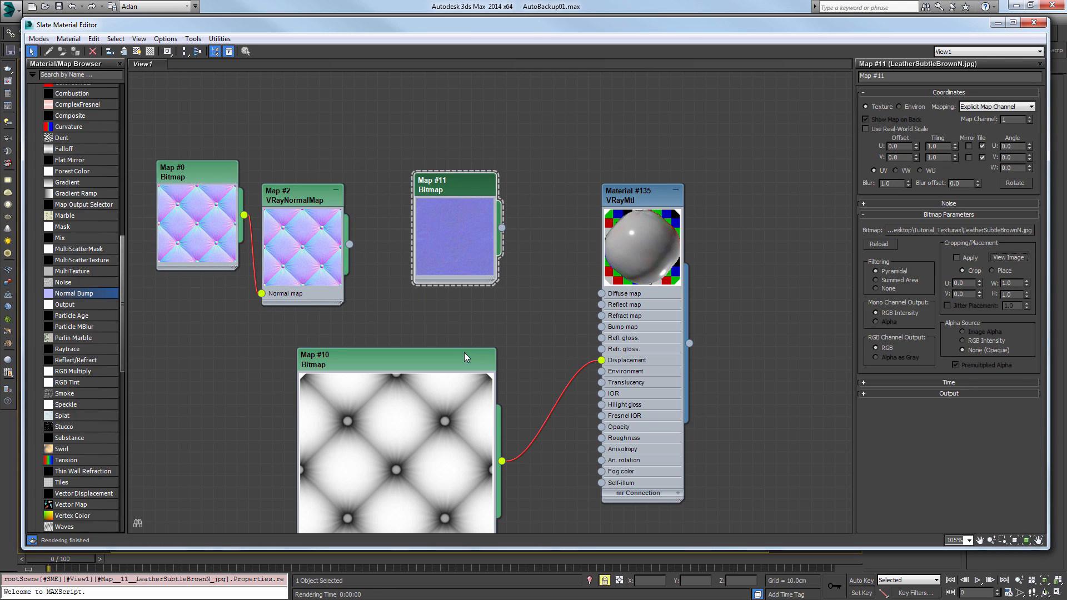
scroll(465, 357, up, 3)
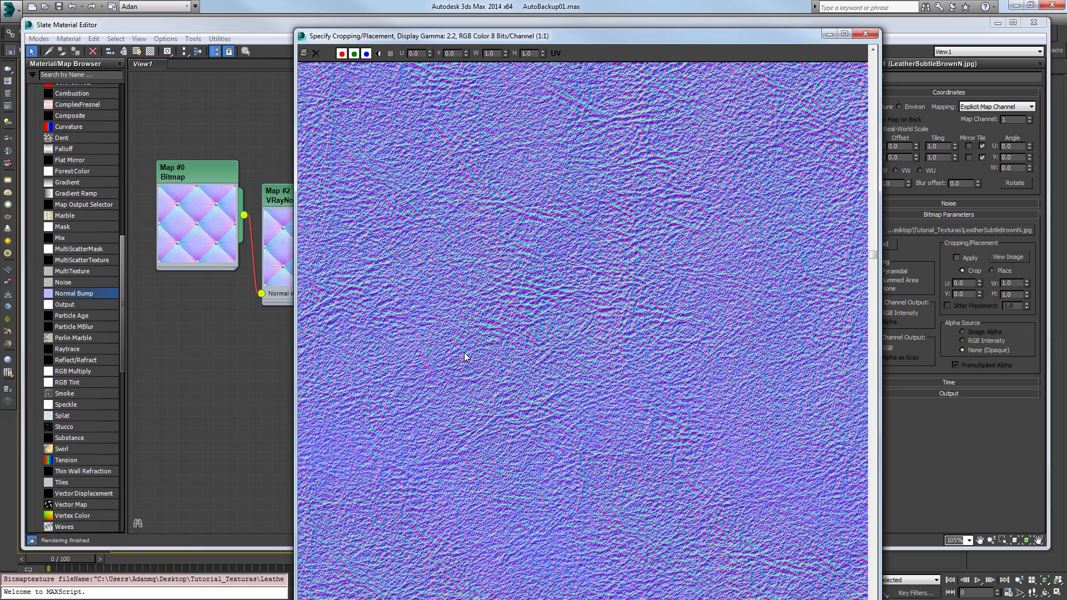
key(Escape)
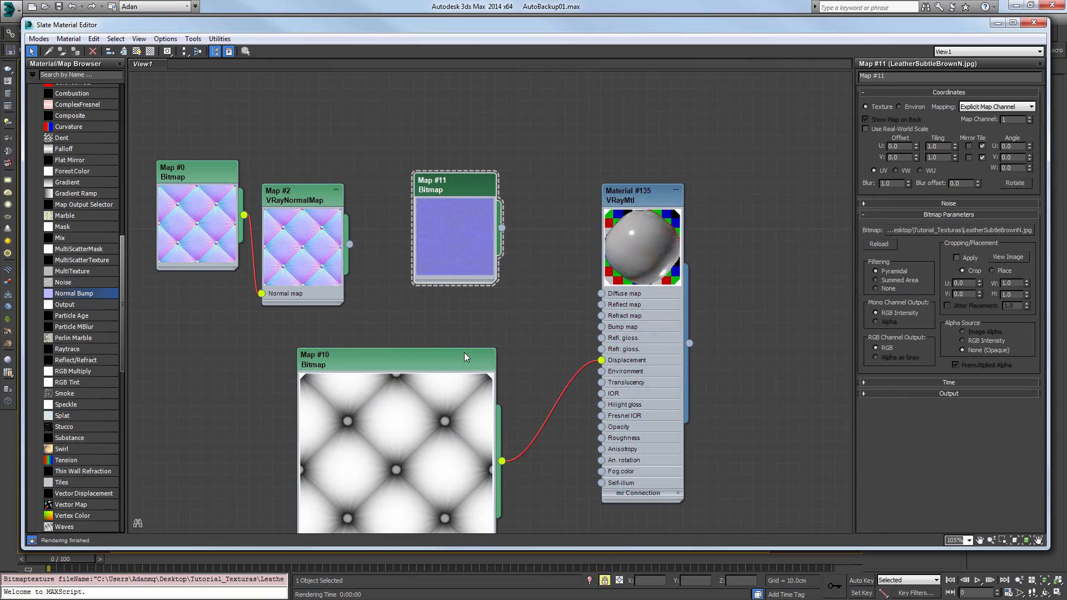
Set the LeatherSubtleBrownN bitmap's U and V tiling to 0.5.
key(ctrl+a)
text(0.5)
key(Tab)
text(0)
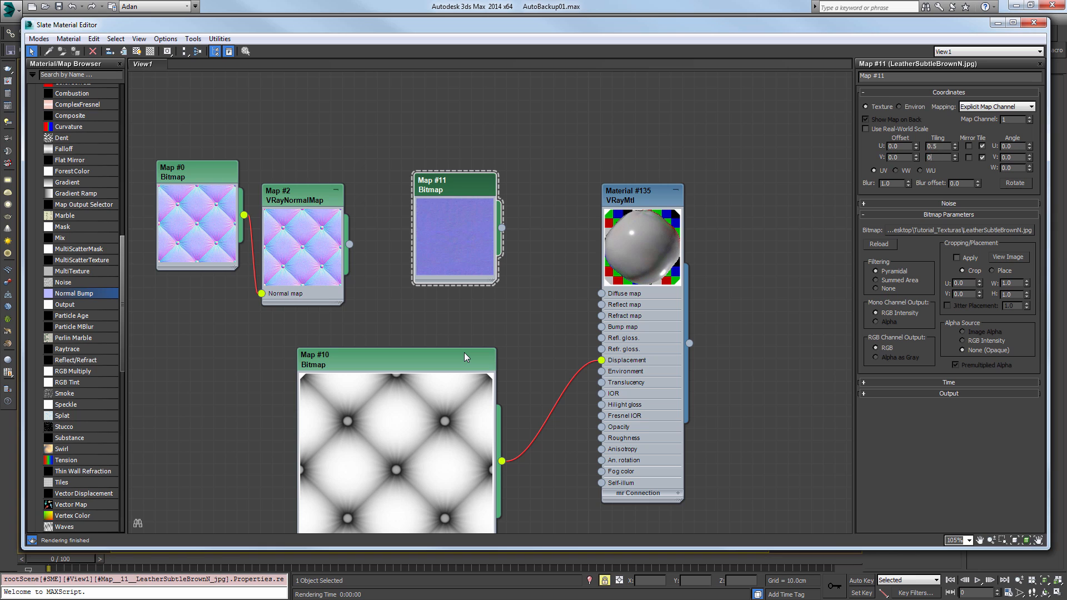
key(Return)
Feed the LeatherSubtleBrownN bitmap into the VRayNormalMap instead of the Chesterfield normal map, and connect the VRayNormalMap to the VRayMtl's Bump map input.
drag(300, 195, 406, 229)
drag(453, 186, 277, 138)
drag(326, 181, 367, 329)
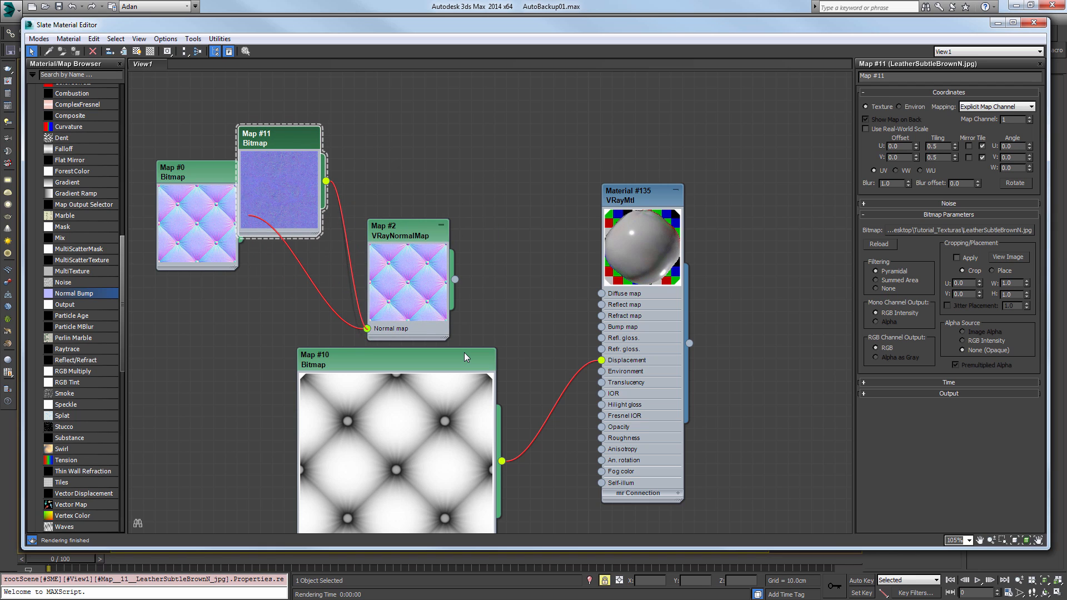
drag(198, 172, 151, 183)
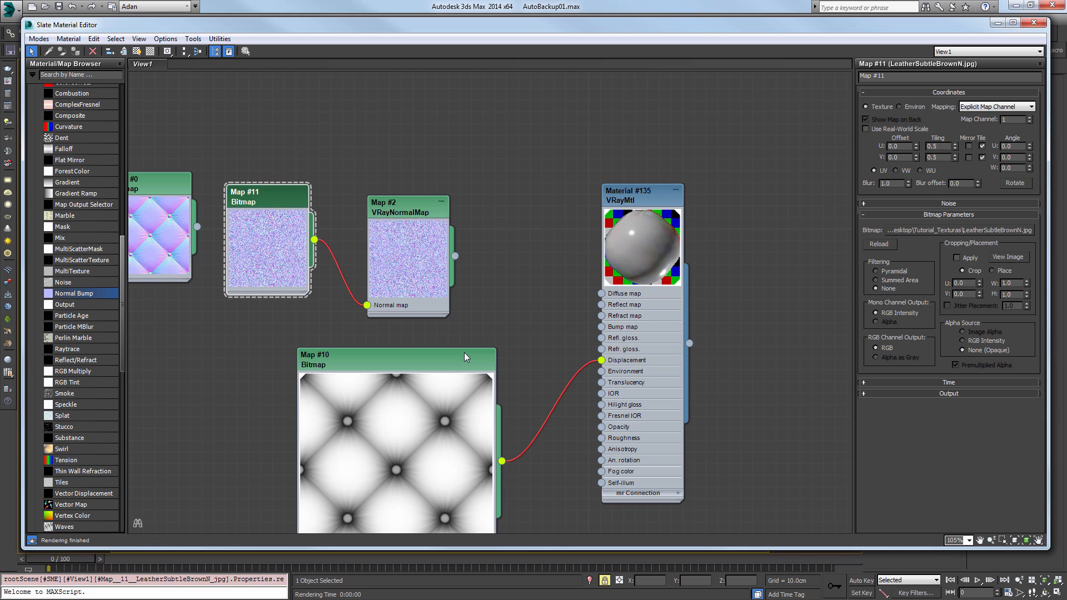
drag(458, 255, 602, 327)
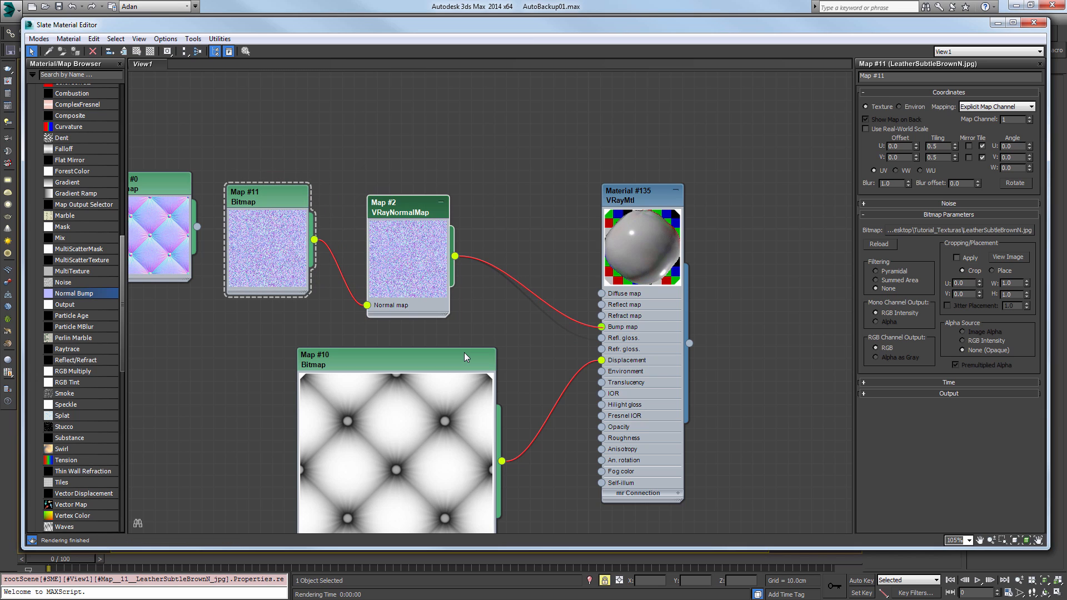
Render the displaced plane with the leather normal map as bump and examine the fine leather grain inside the render region at several magnifications.
key(shift+q)
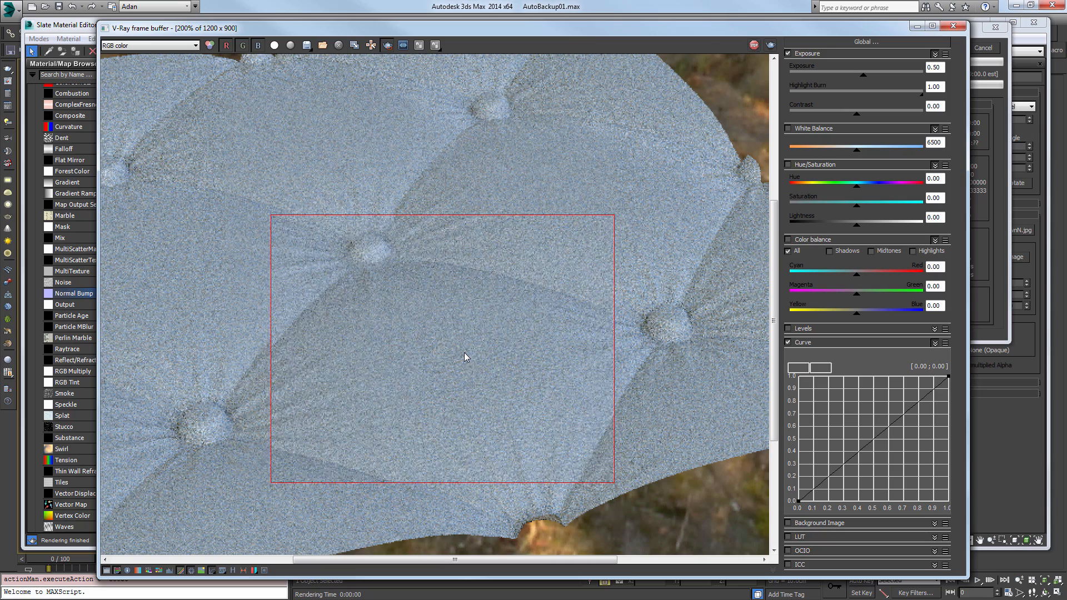
scroll(466, 357, up, 1)
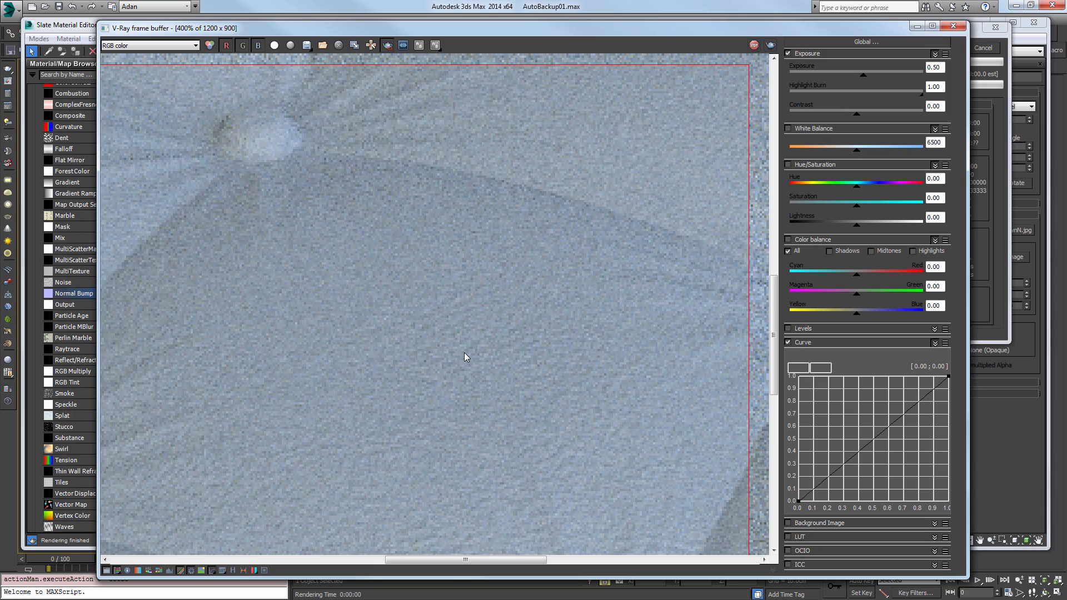
scroll(465, 357, down, 1)
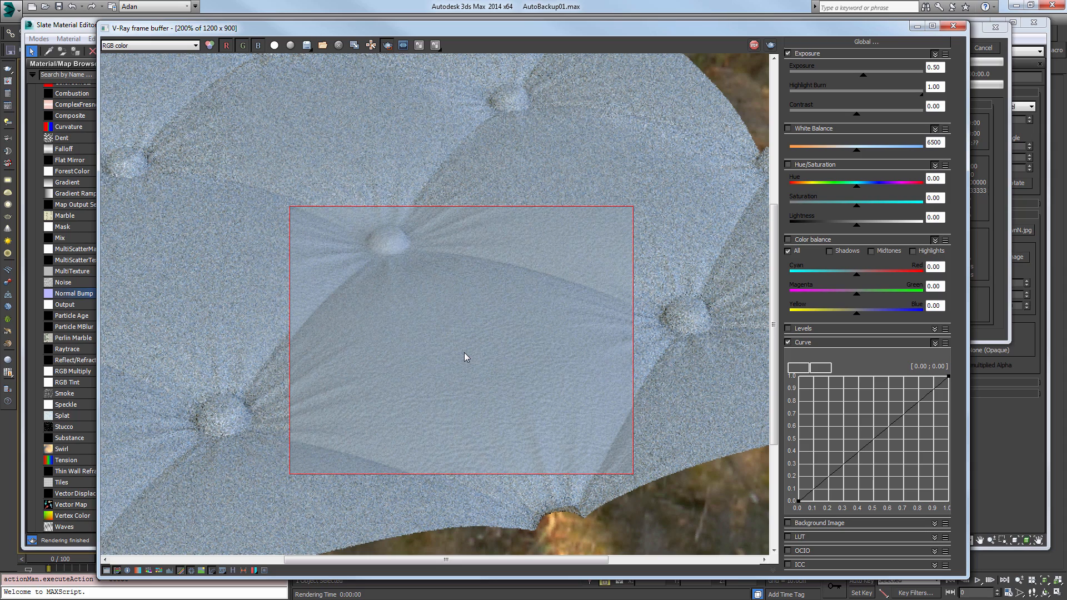
scroll(466, 357, up, 1)
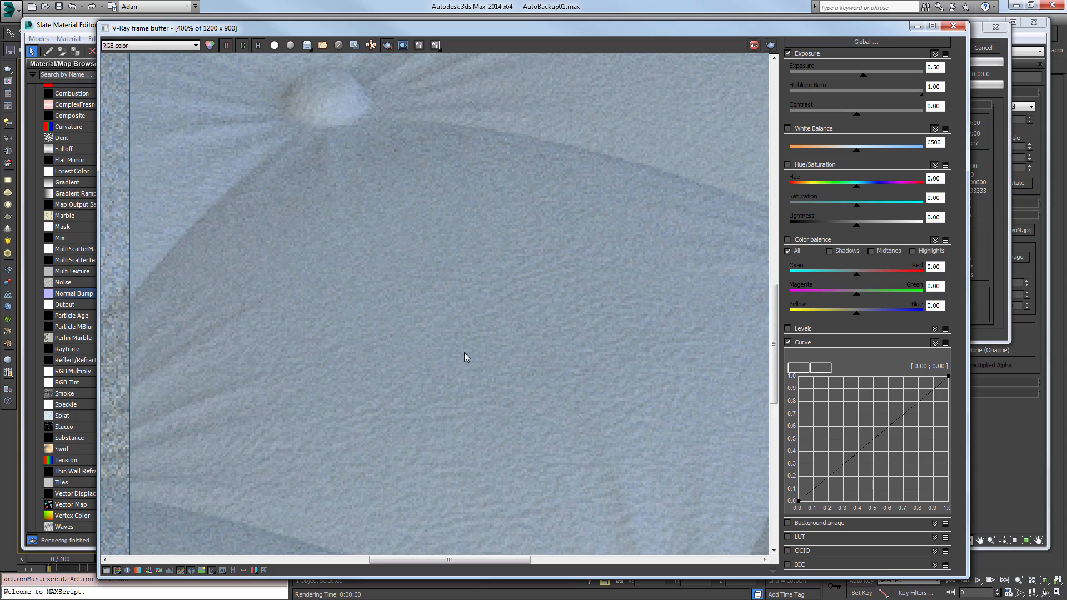
scroll(465, 357, down, 1)
scroll(466, 357, up, 1)
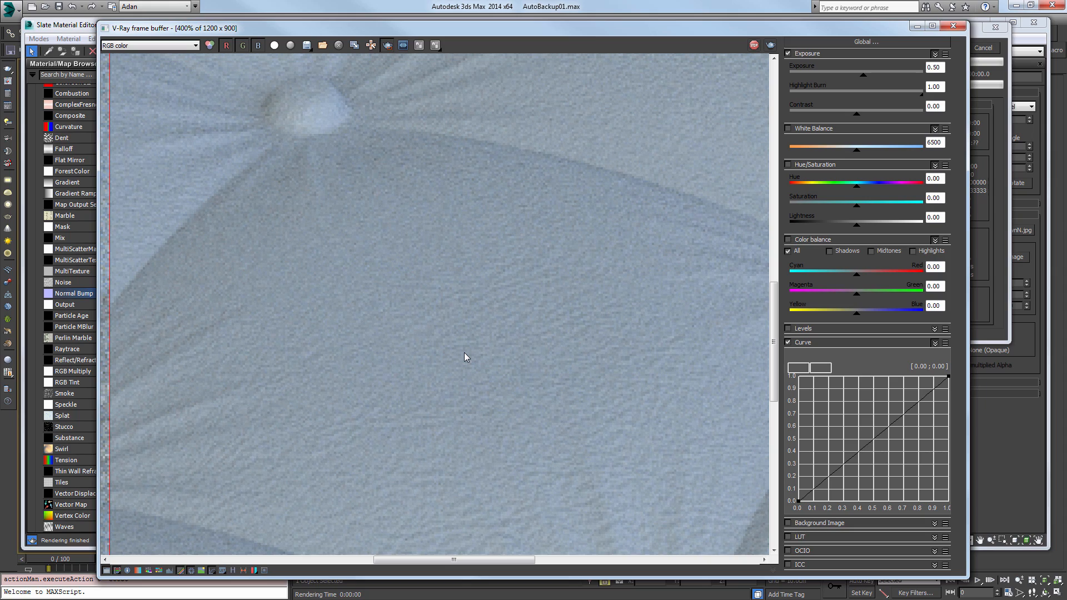
scroll(465, 358, down, 1)
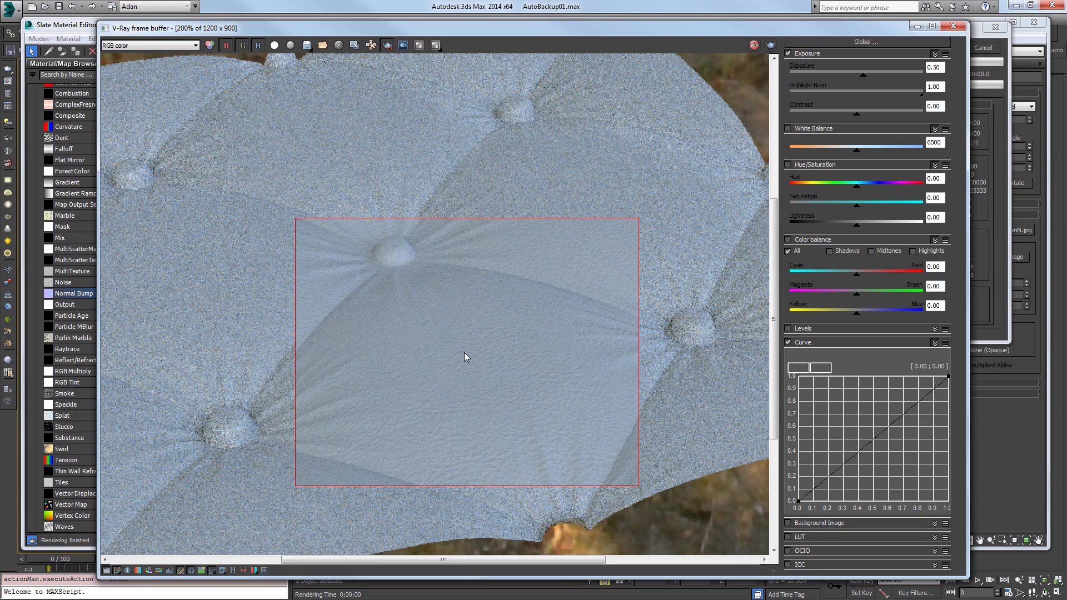
scroll(466, 358, down, 1)
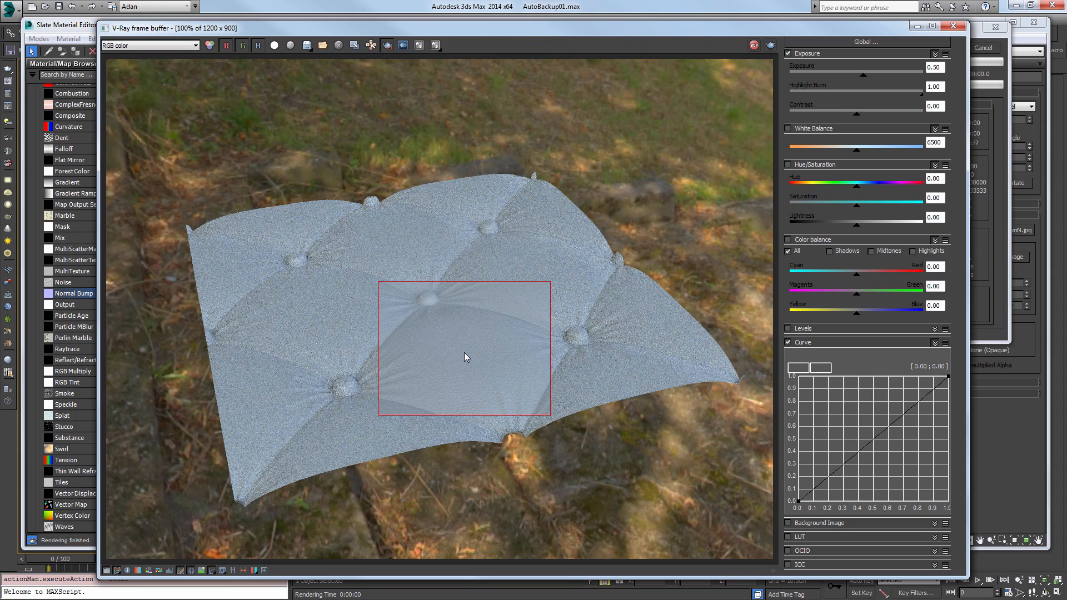
scroll(465, 358, up, 1)
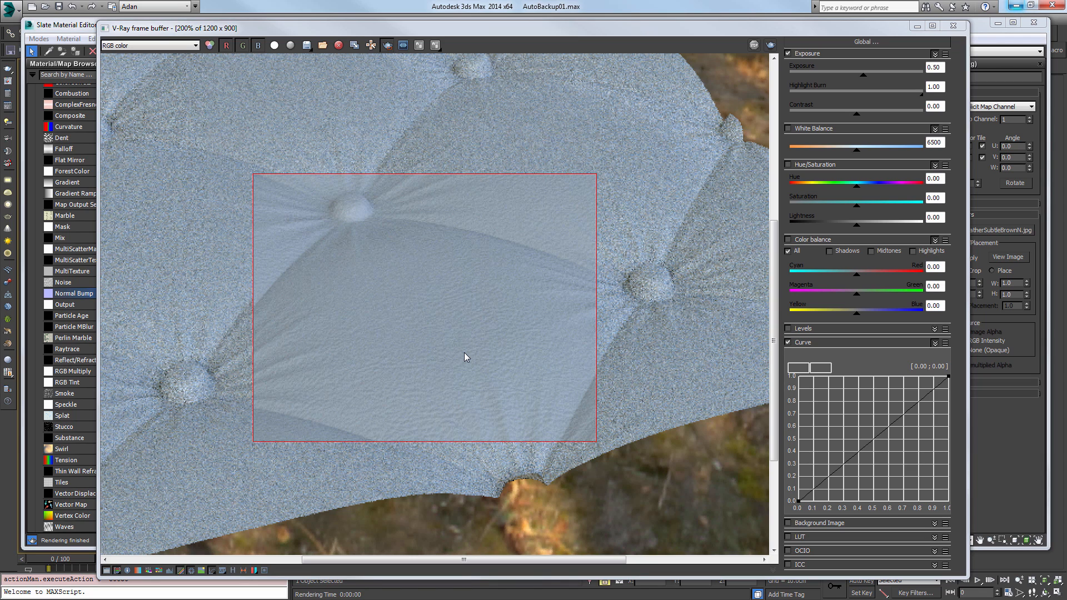
scroll(466, 357, down, 2)
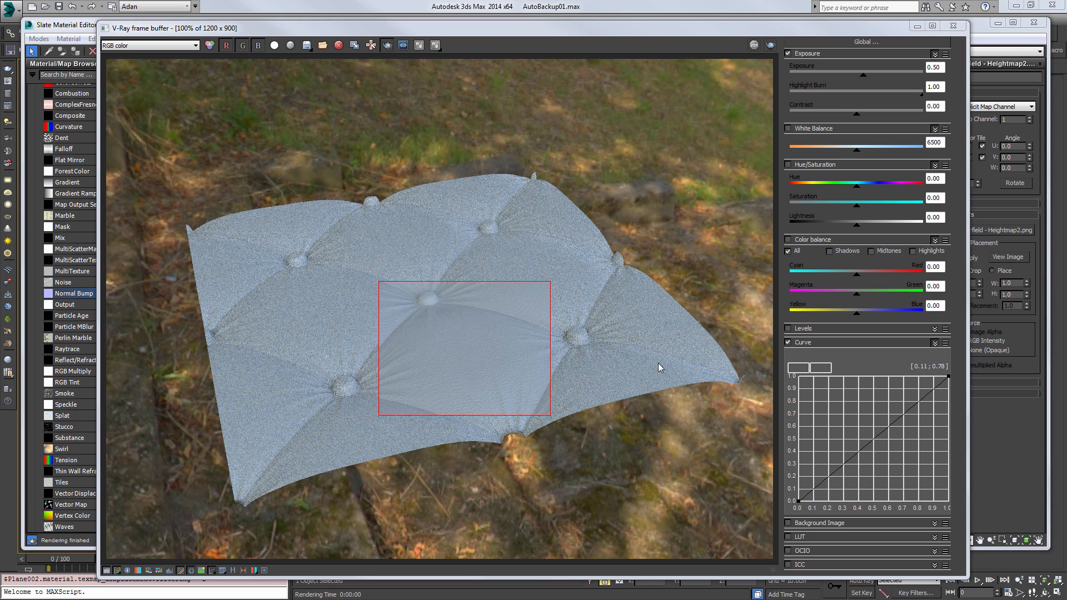
click(462, 358)
scroll(458, 362, up, 1)
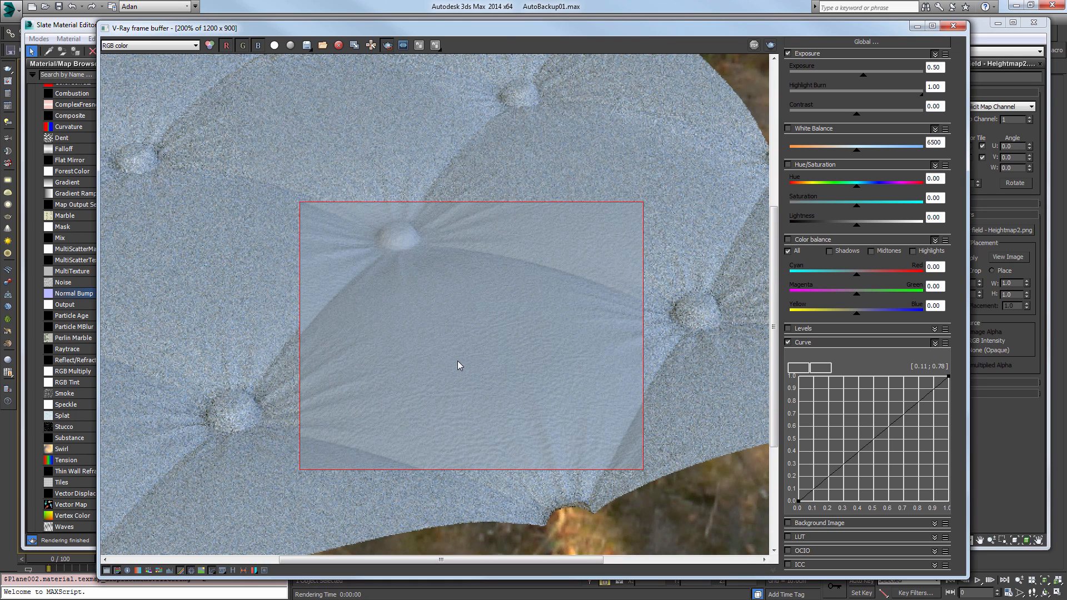
scroll(458, 363, down, 1)
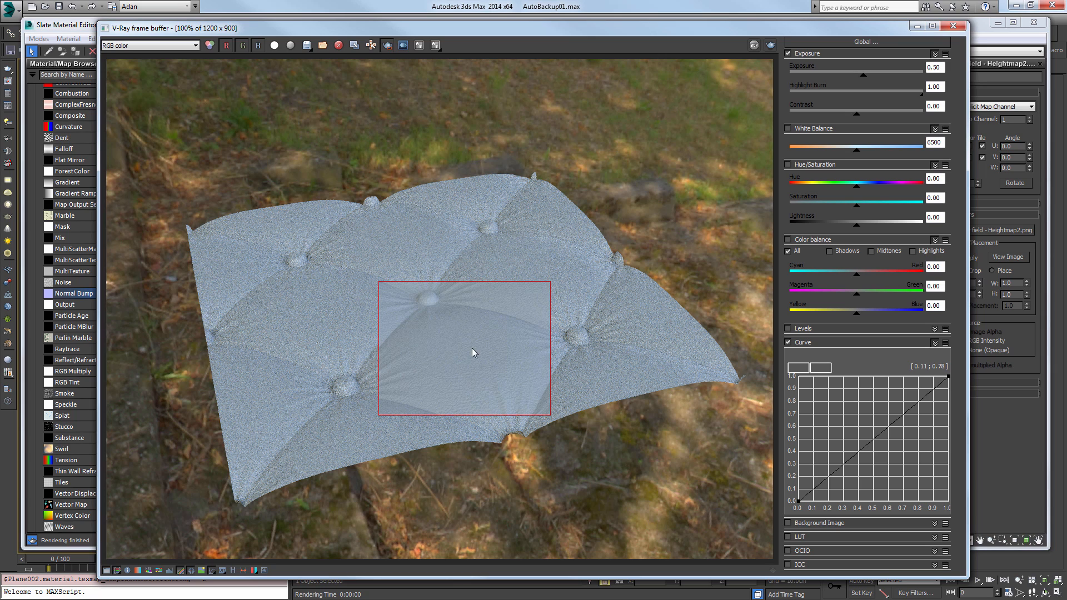
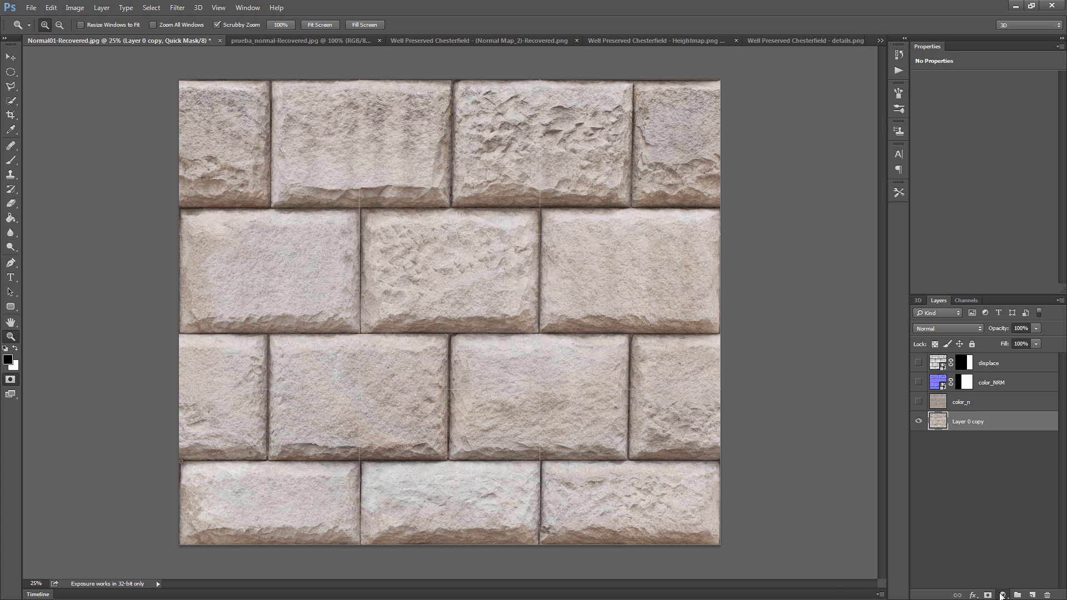
In Photoshop, add a Hue/Saturation adjustment layer above the stone brick texture with saturation set to -100.
click(1003, 595)
click(998, 458)
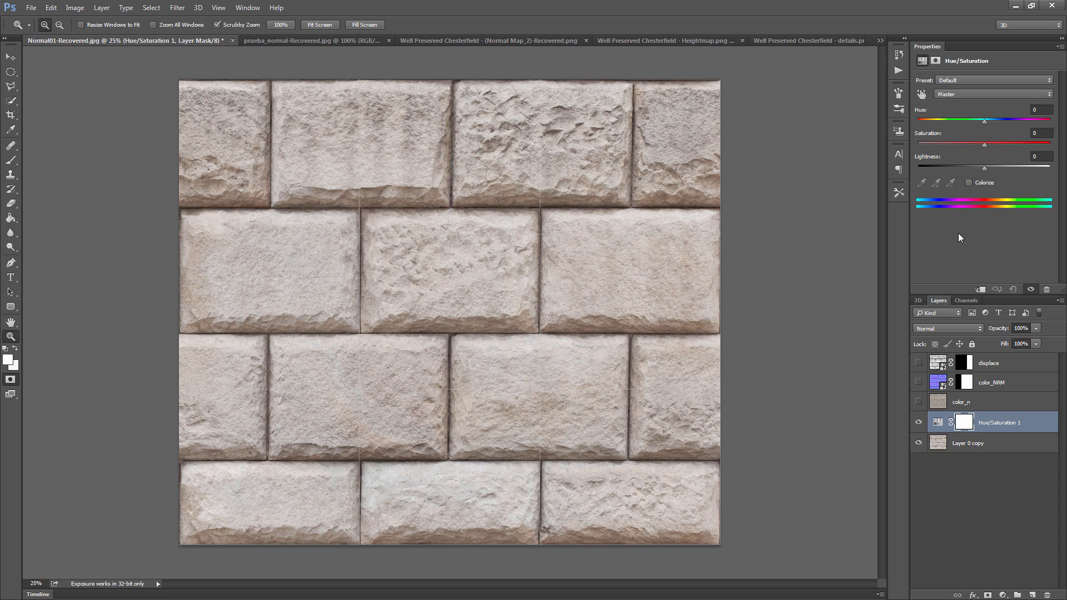
drag(984, 146, 917, 146)
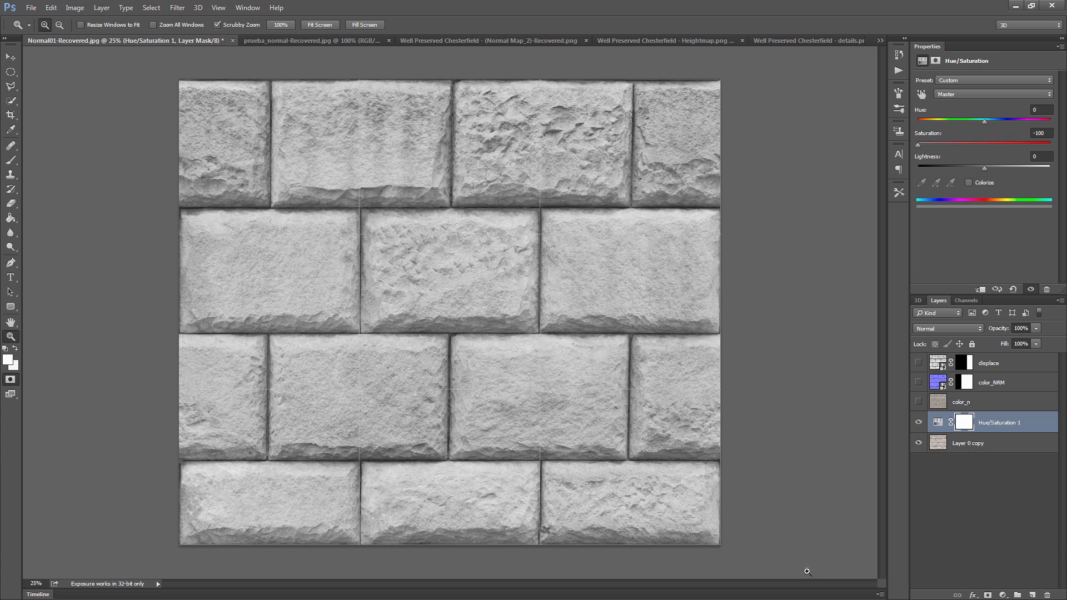
Add a contrast-boosting Curves adjustment layer that lowers the shadows and has an upper point at input 164, output 182.
click(1003, 595)
click(986, 418)
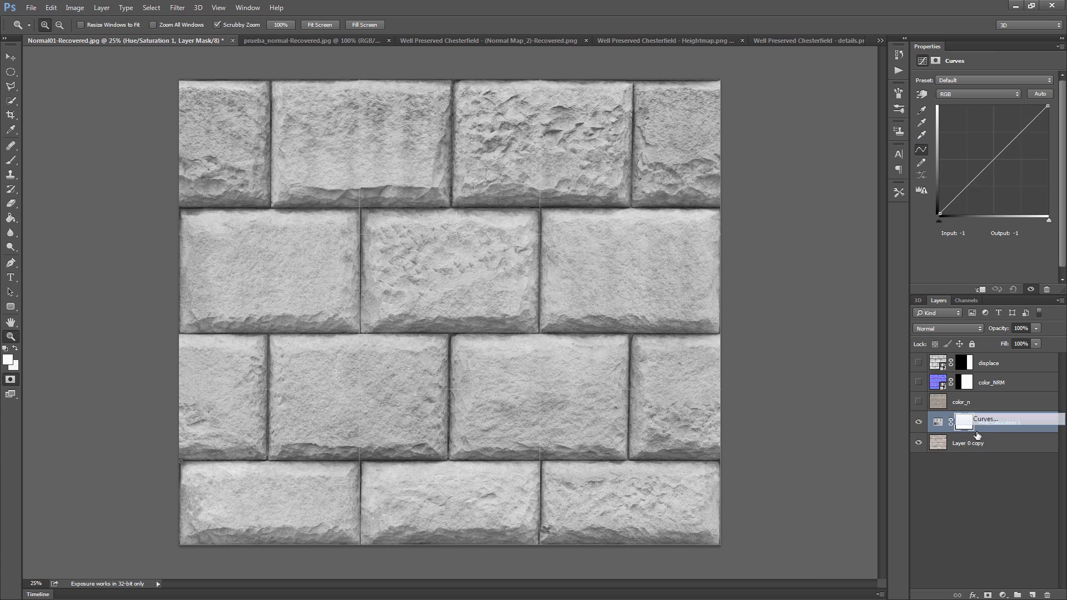
drag(973, 186, 969, 200)
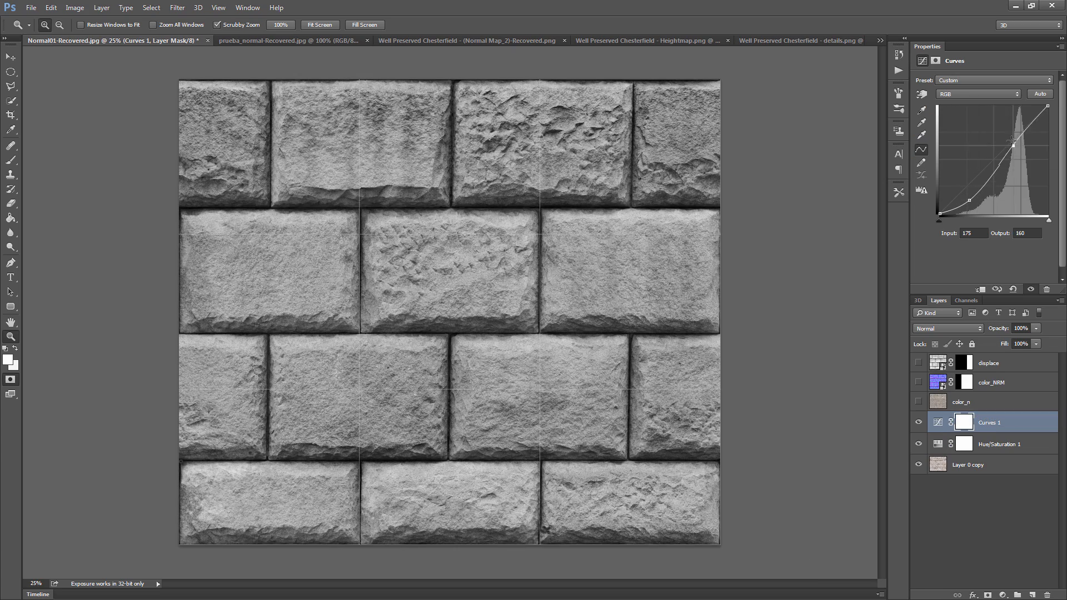
drag(1009, 152, 1009, 136)
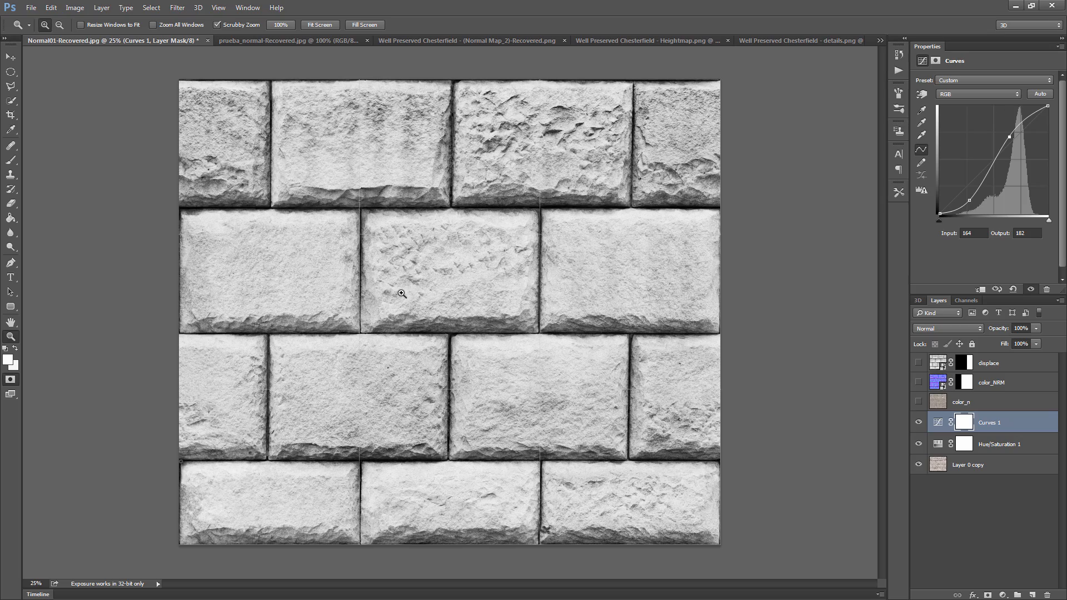
Examine the surface detail and joints of the grayscale stone bricks at 100% magnification.
click(414, 272)
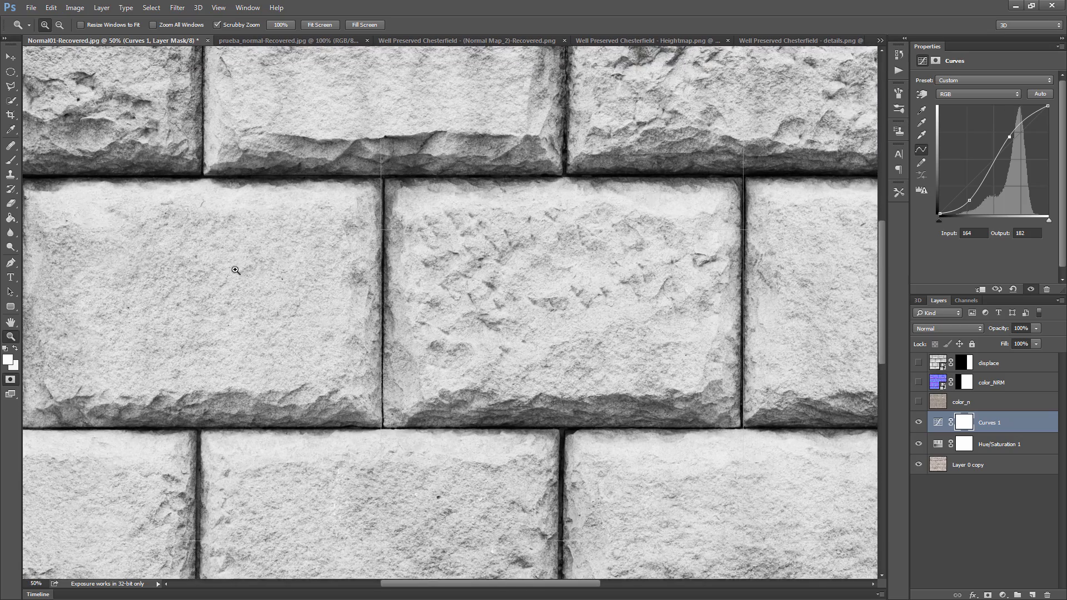
click(236, 269)
click(214, 289)
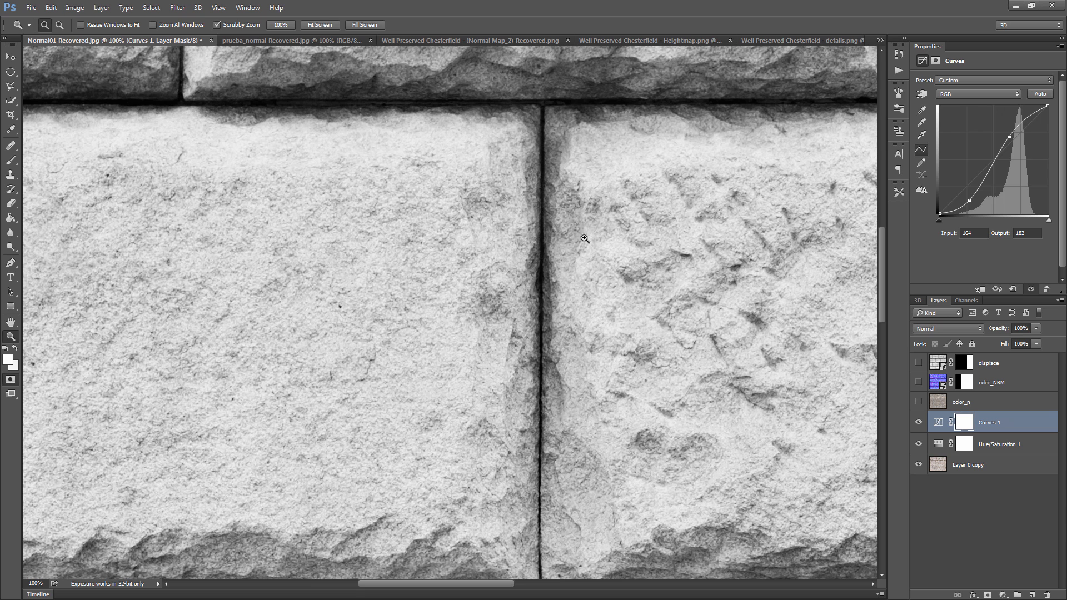
scroll(275, 445, down, 5)
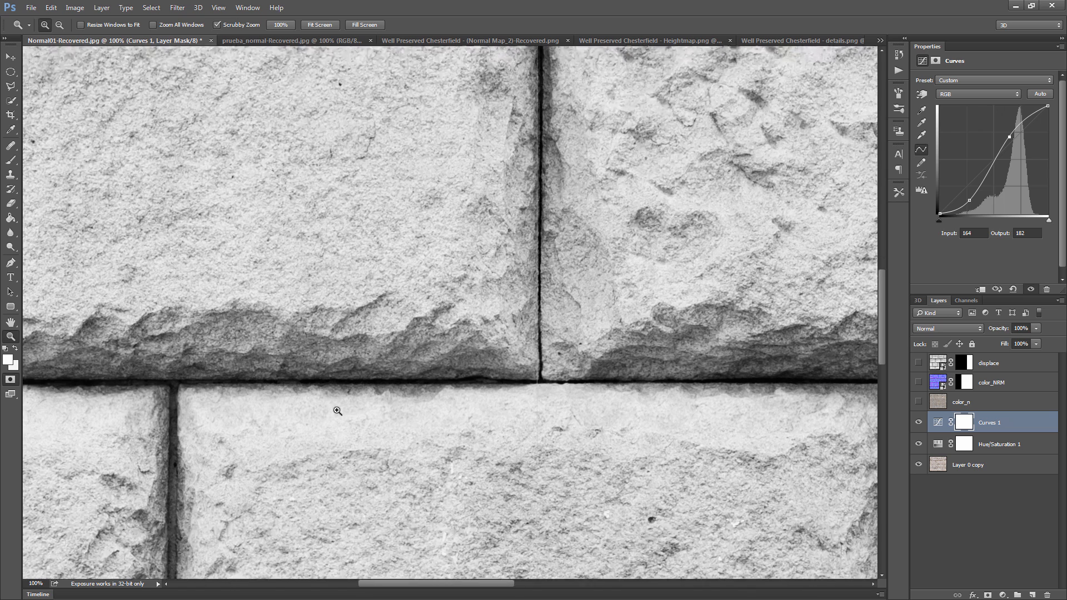
Review the whole stone brick texture with and without the Curves and Hue/Saturation adjustments.
scroll(338, 411, down, 5)
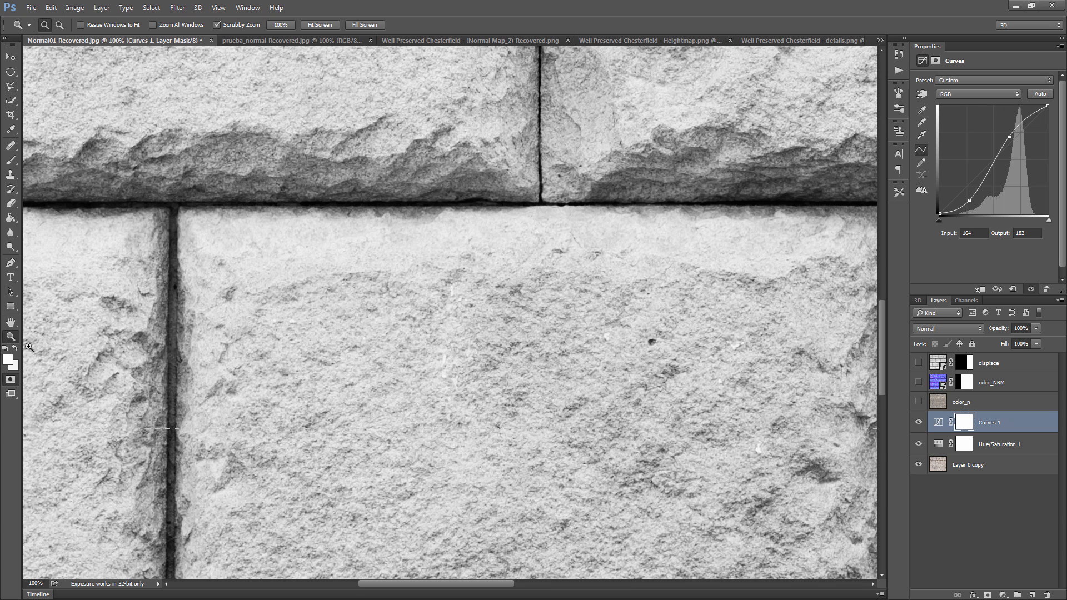
double_click(10, 323)
click(9, 337)
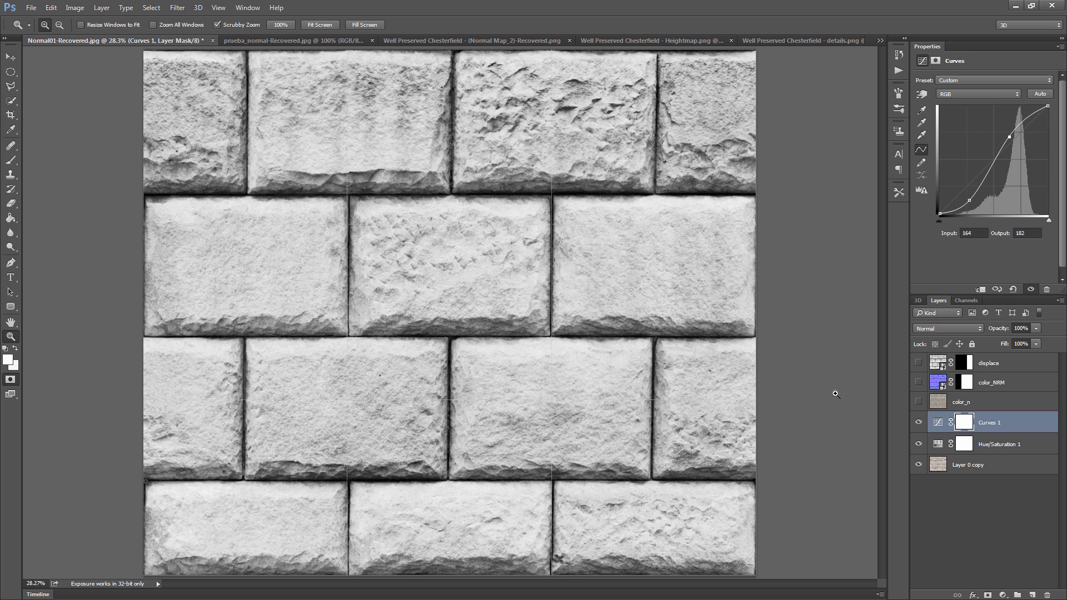
click(919, 422)
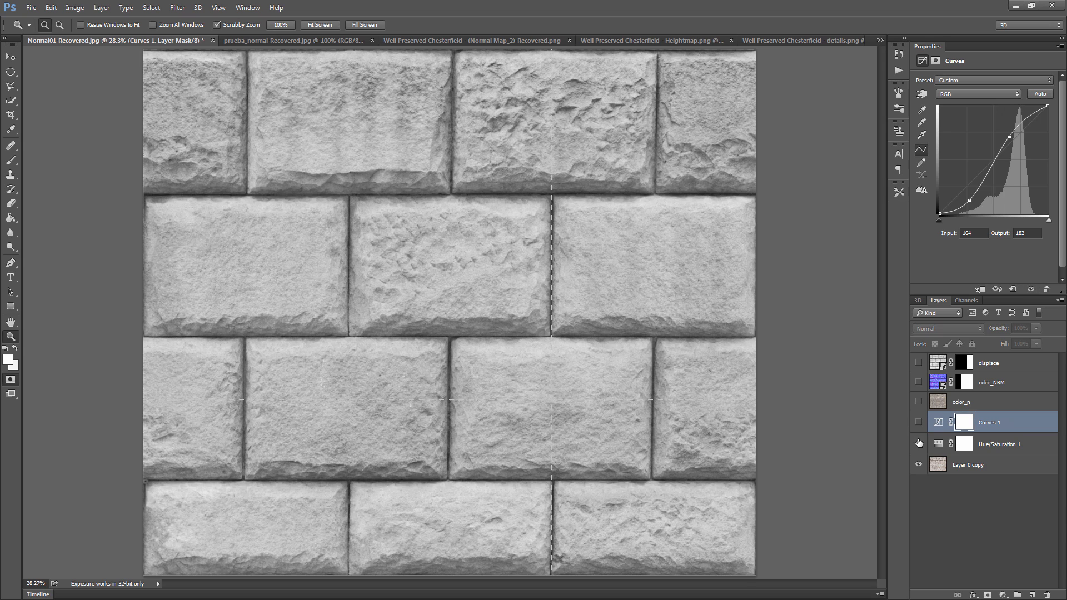
click(919, 444)
click(955, 465)
click(919, 444)
click(919, 422)
Merge the Curves 1, Hue/Saturation 1 and Layer 0 copy layers into one layer.
click(938, 422)
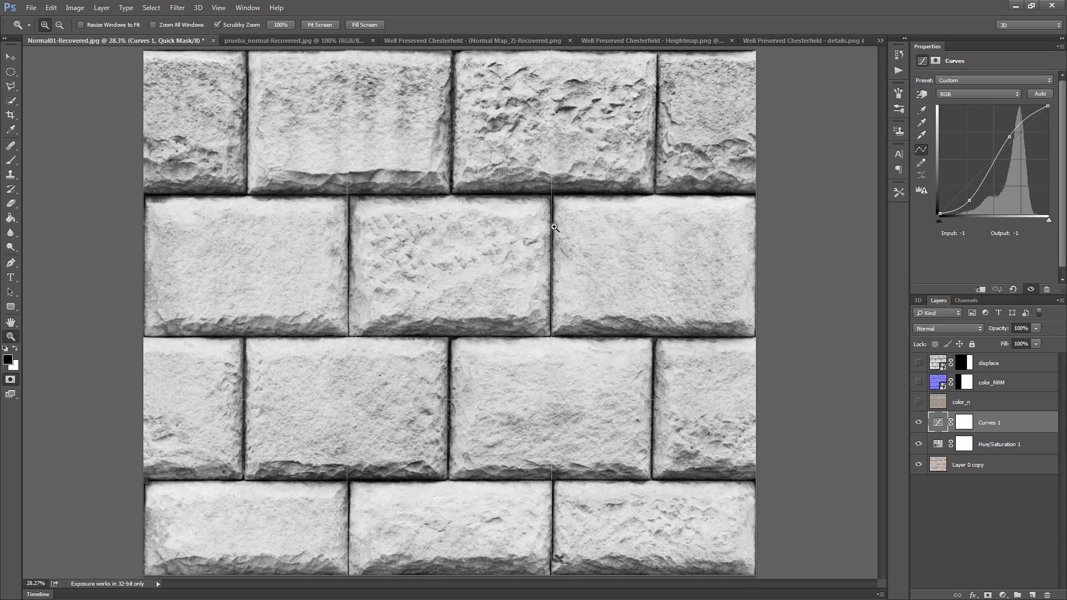
shift+click(963, 467)
right_click(964, 469)
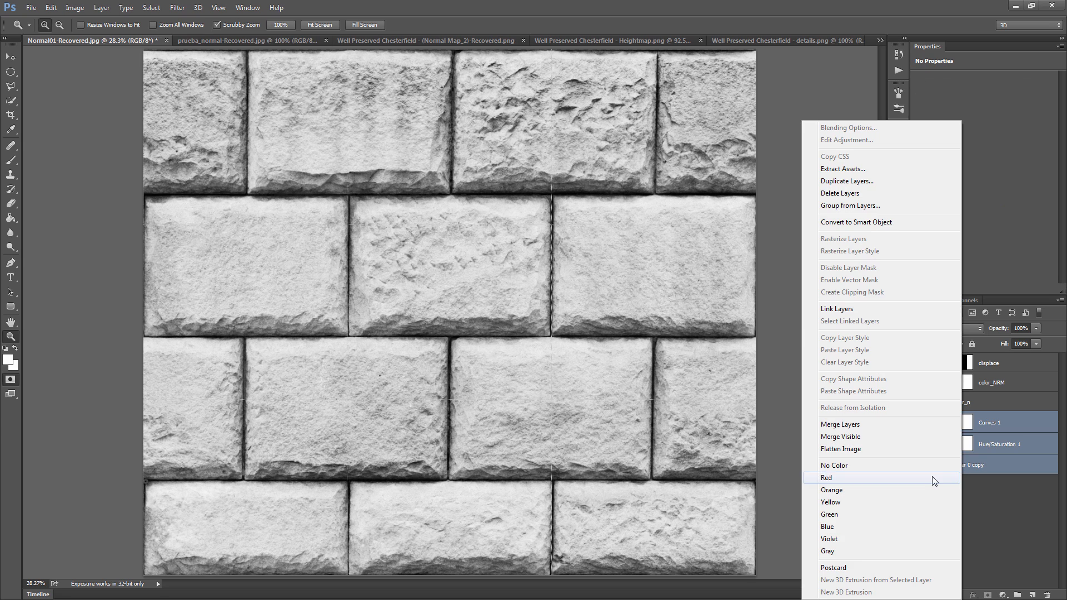
click(932, 432)
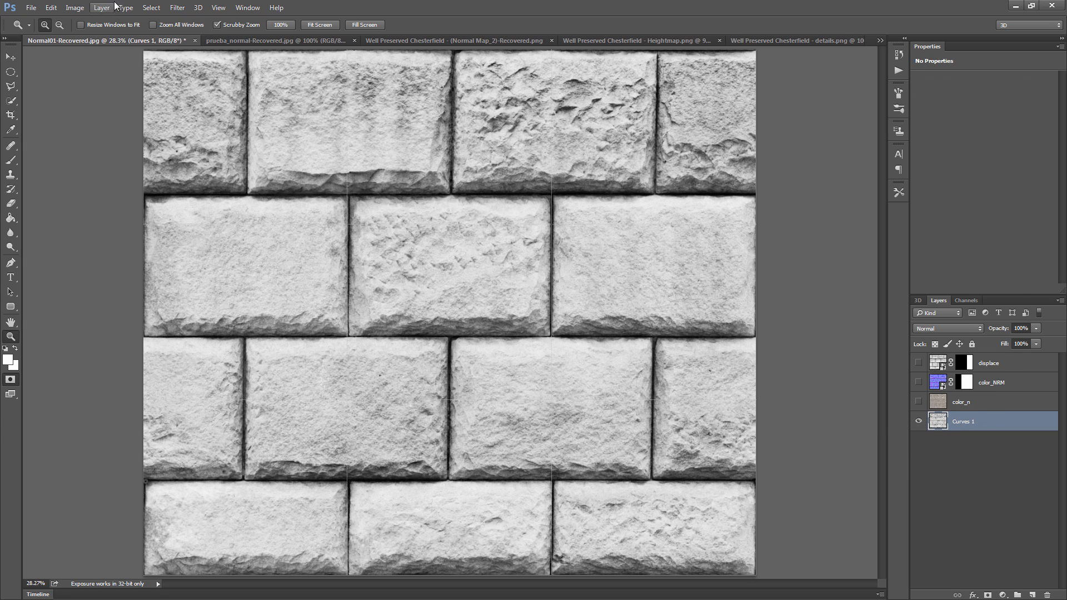
Apply a Gaussian Blur with a 36-pixel radius to the merged grayscale brick layer.
click(179, 8)
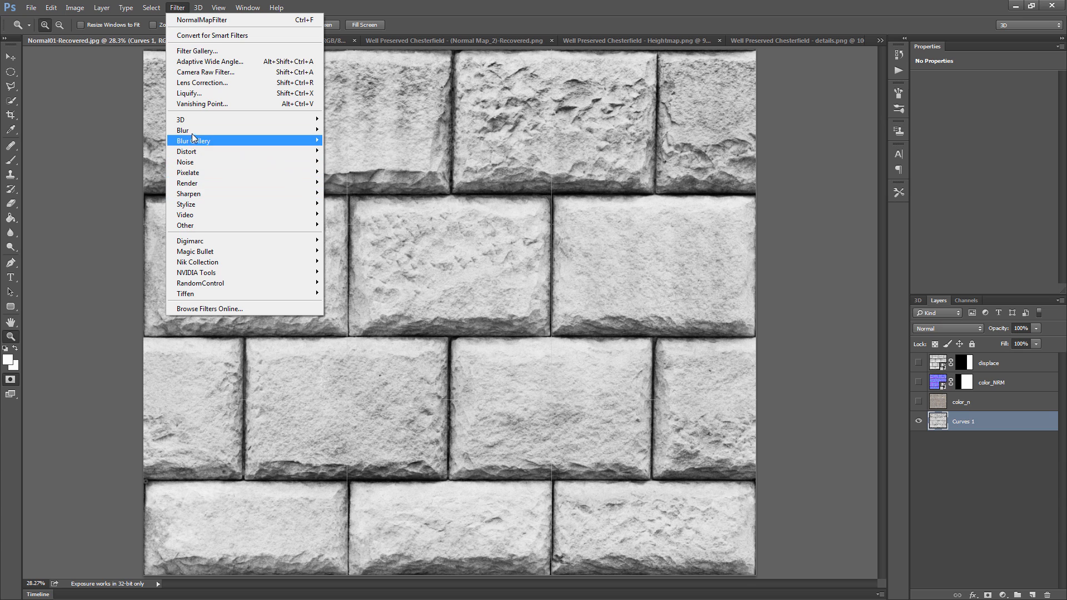
mouse_move(192, 133)
click(133, 172)
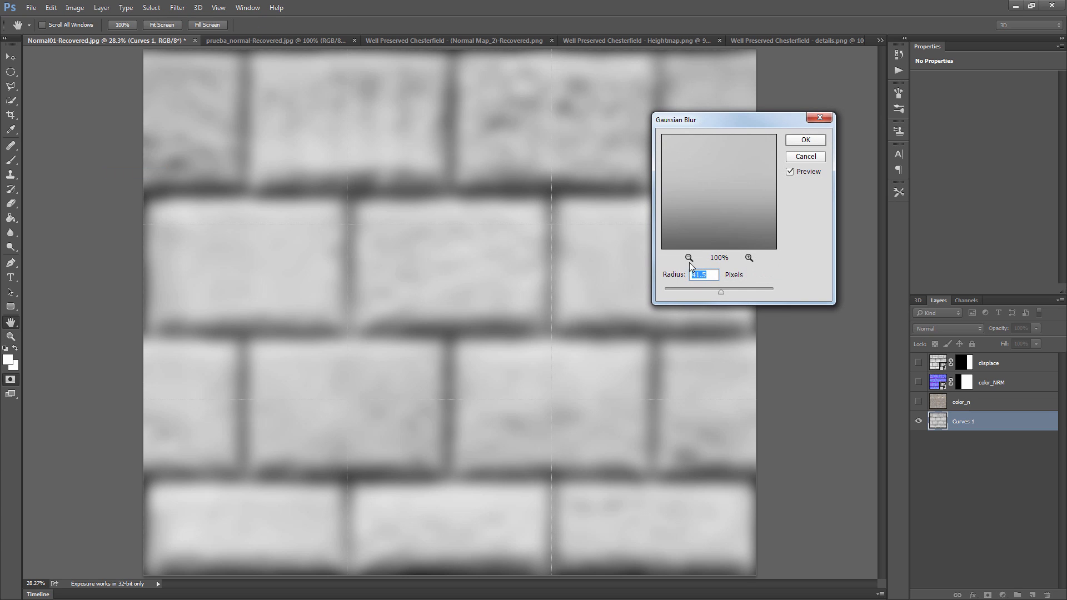
drag(708, 289, 718, 290)
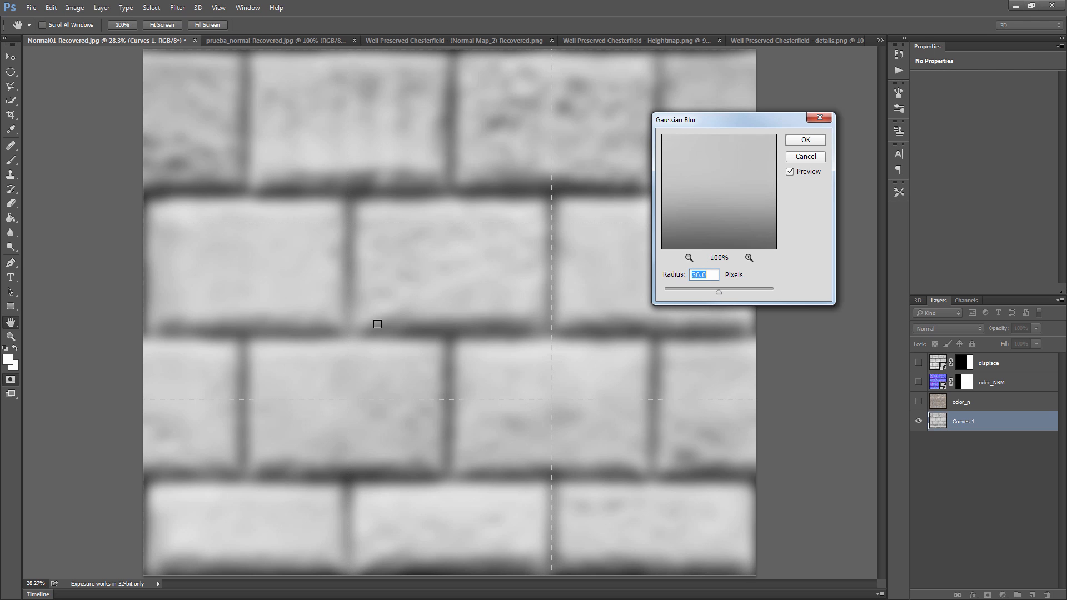
click(806, 141)
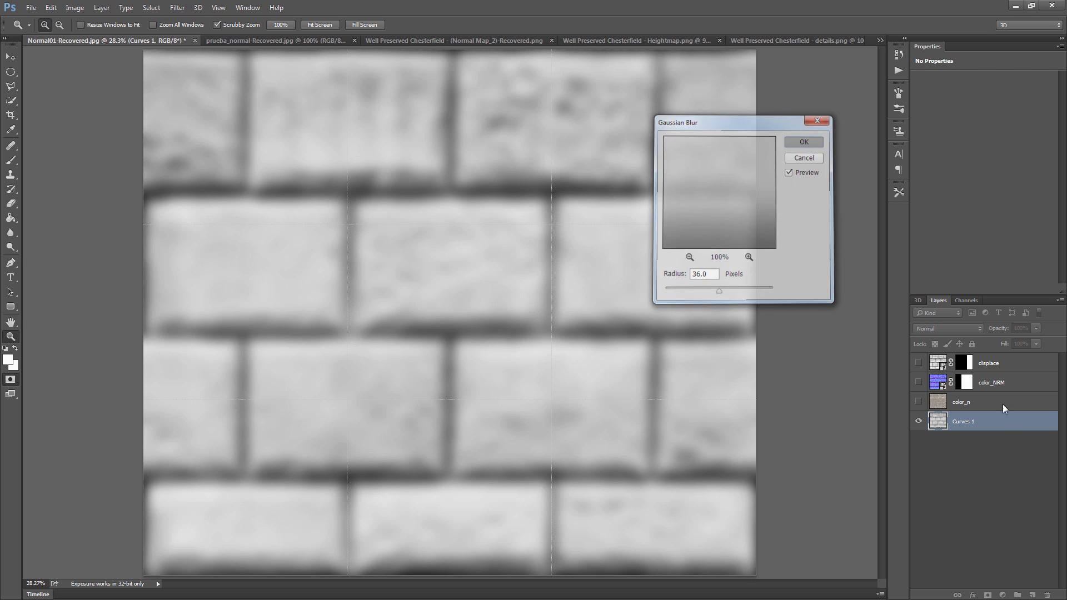
Increase the blurred layer's contrast with Levels, using input black point 60 and white point 230.
key(ctrl+l)
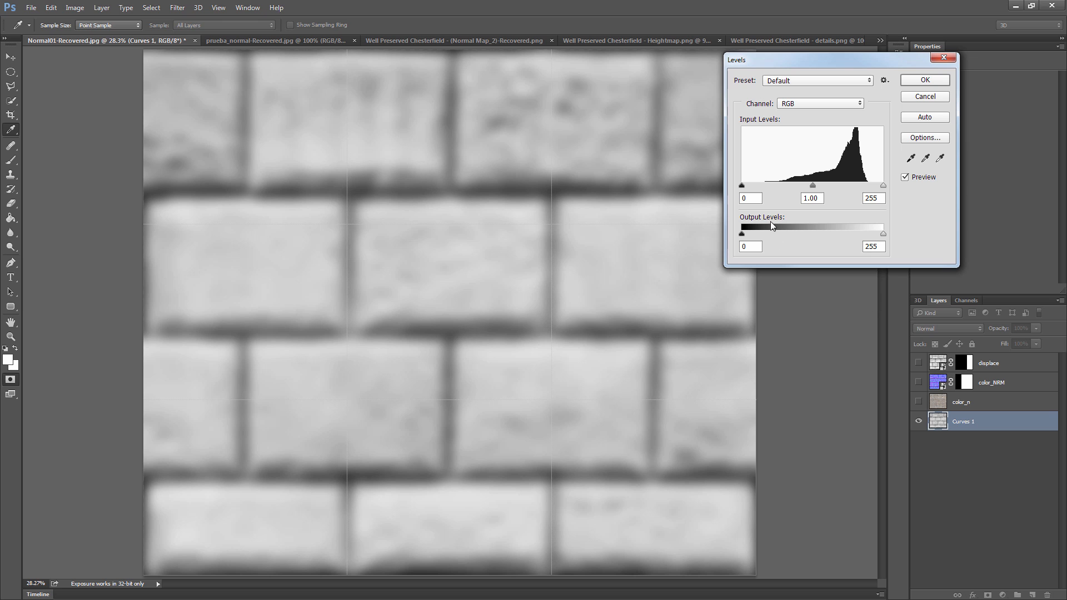
drag(742, 186, 770, 185)
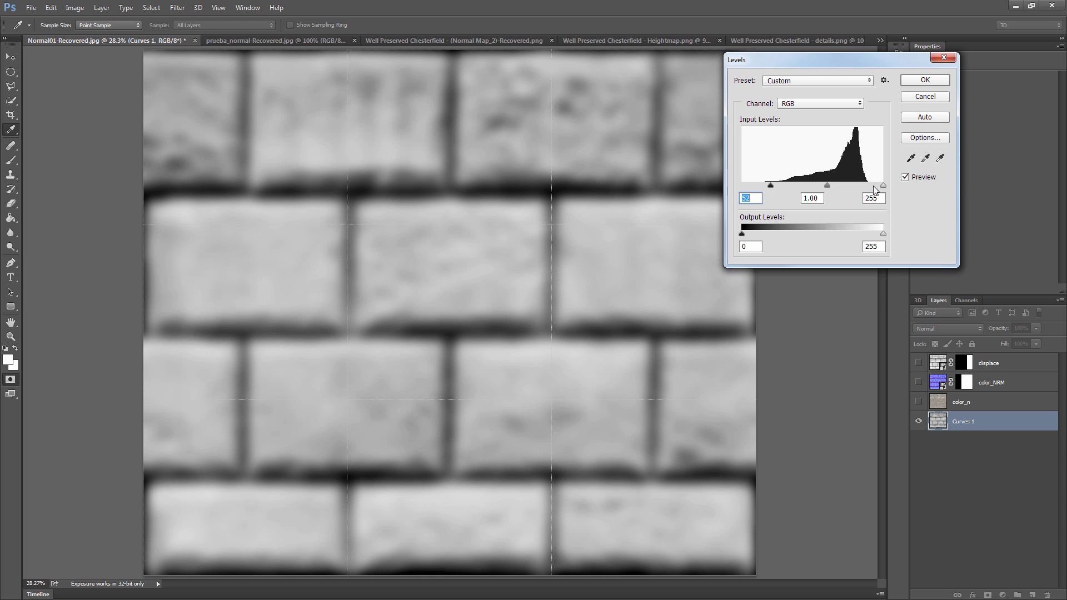
drag(883, 186, 869, 185)
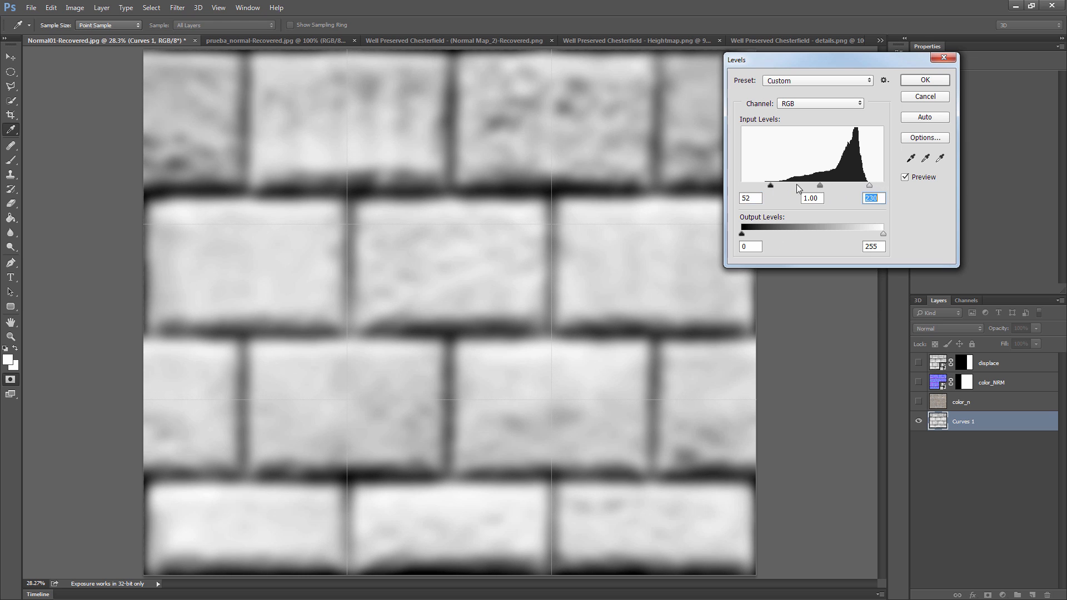
drag(770, 186, 775, 186)
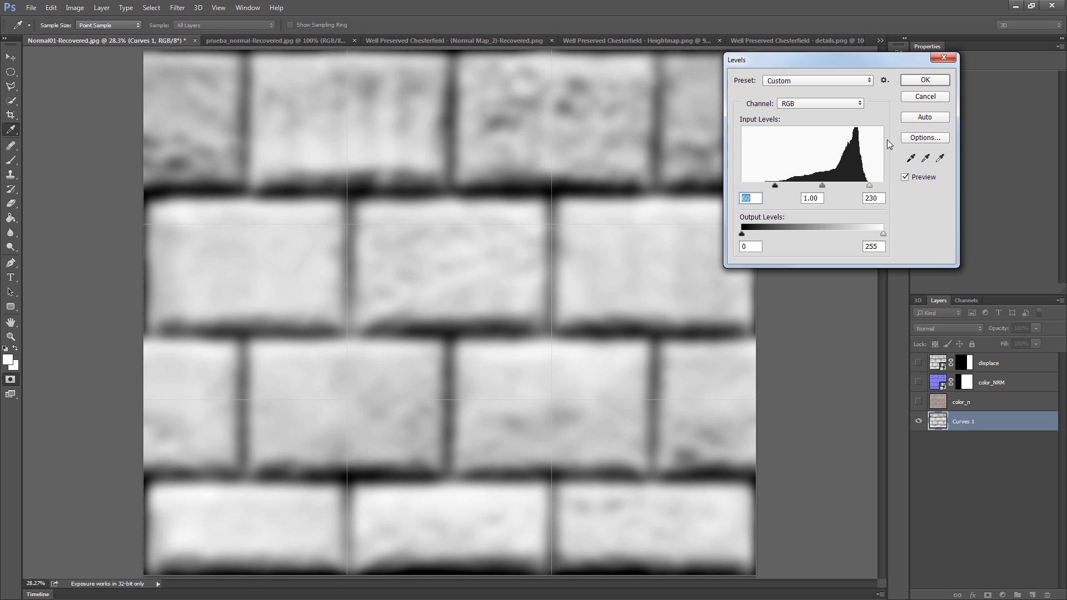
click(926, 81)
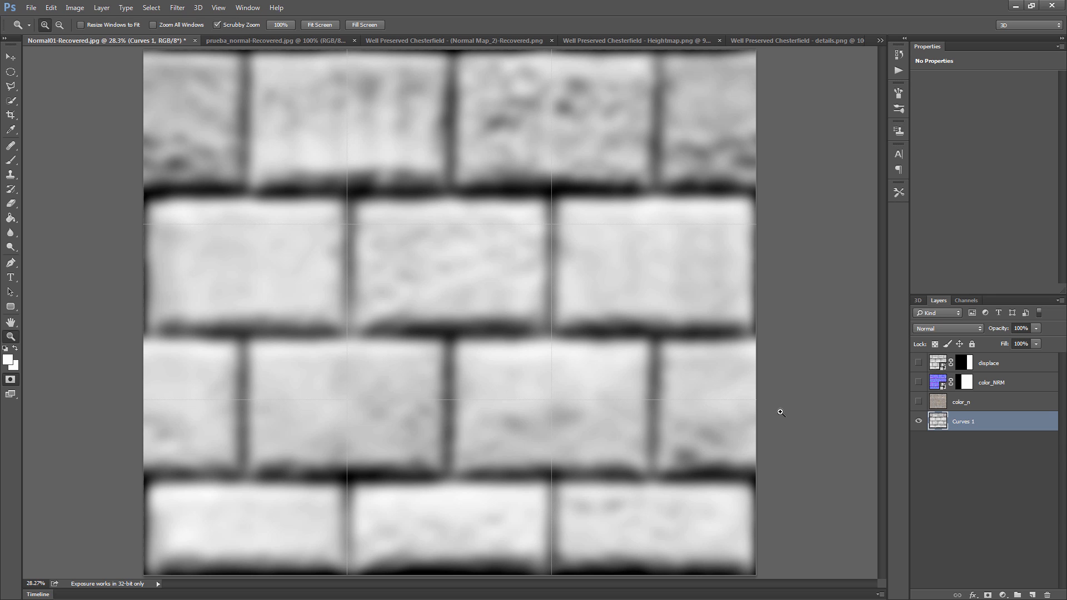
Temporarily show the color_NRM layer to compare the normal map with the blurred height map.
click(918, 383)
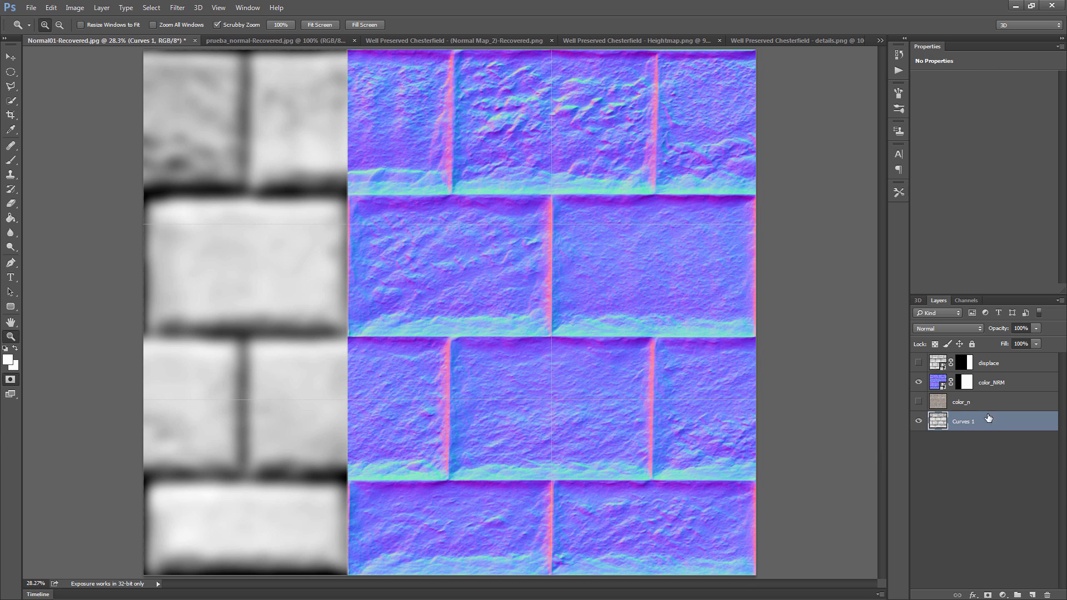
click(919, 382)
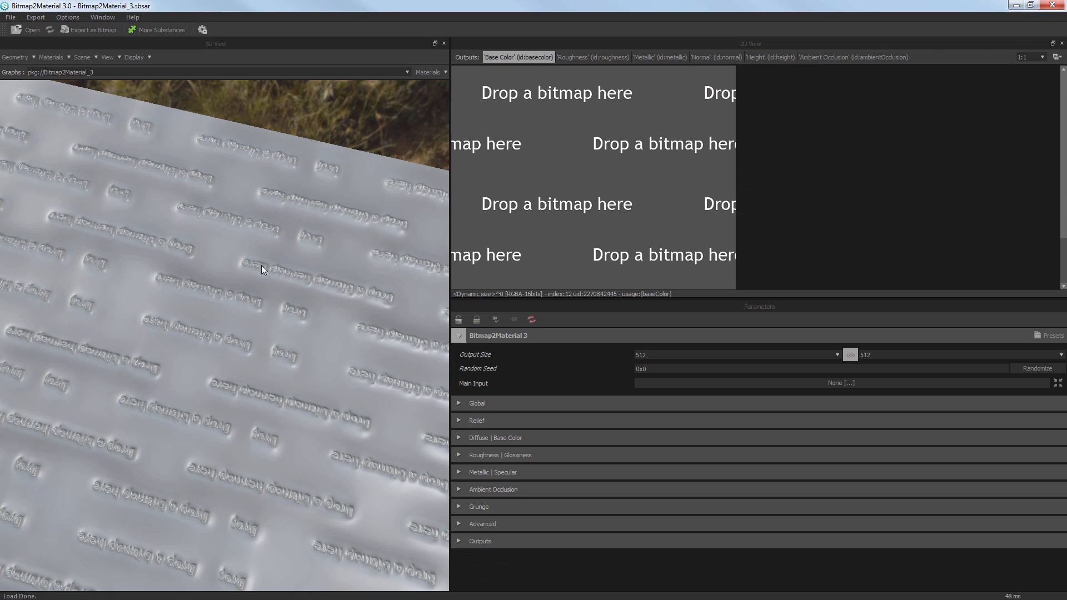
In Bitmap2Material, load BrickFacade0006_1_L.jpg as the main input.
scroll(311, 339, down, 5)
scroll(330, 295, up, 3)
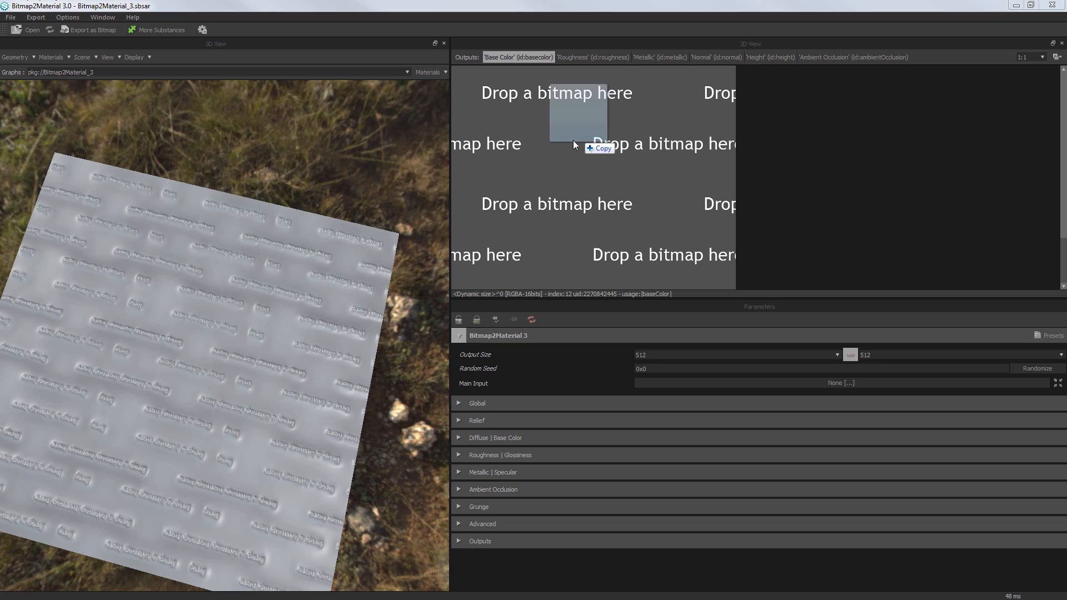
drag(573, 140, 570, 156)
click(639, 209)
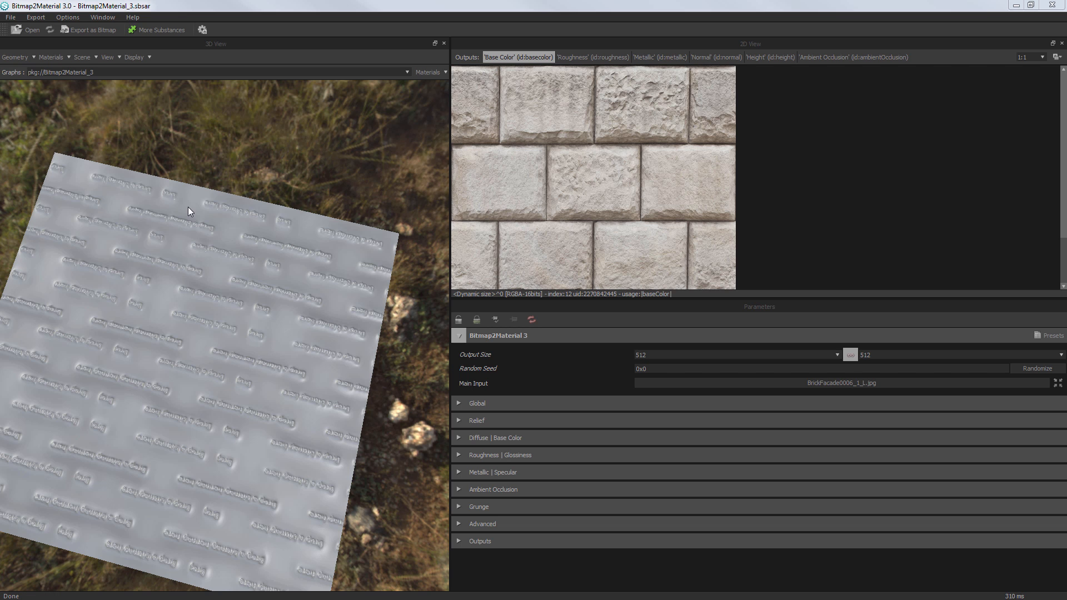
Review the generated roughness, normal, height, ambient occlusion and metallic outputs, and inspect the brick relief on the 3D plane.
click(578, 58)
click(717, 57)
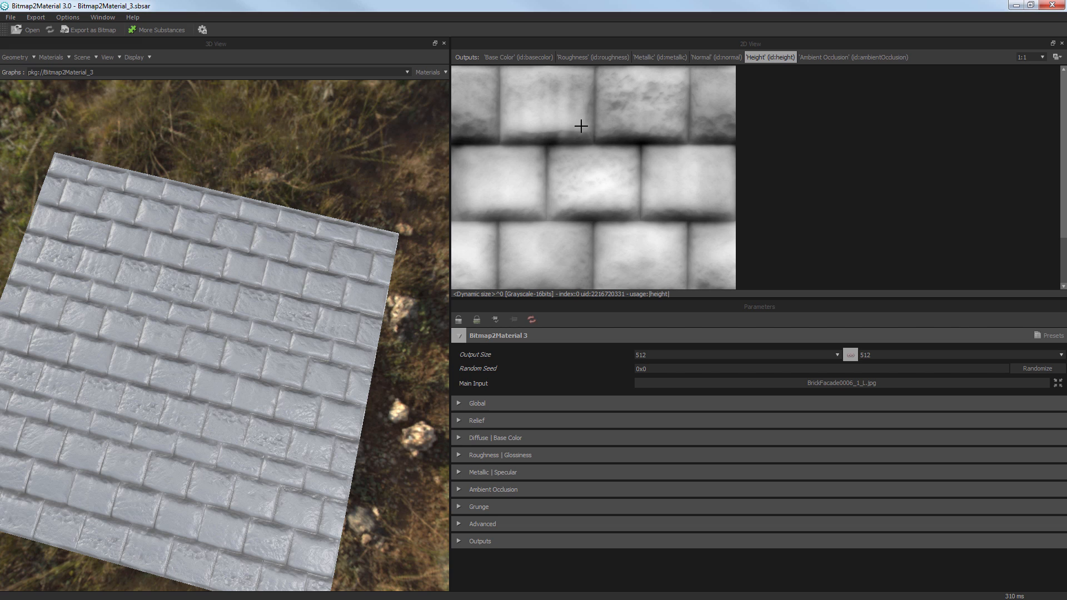
click(818, 57)
click(772, 56)
click(739, 55)
click(646, 57)
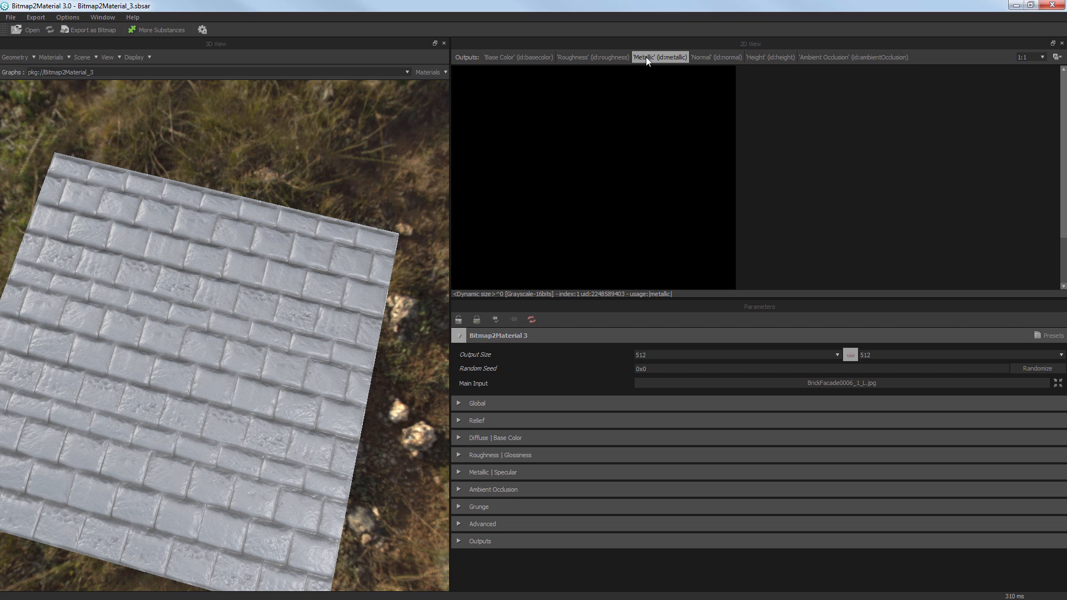
click(459, 335)
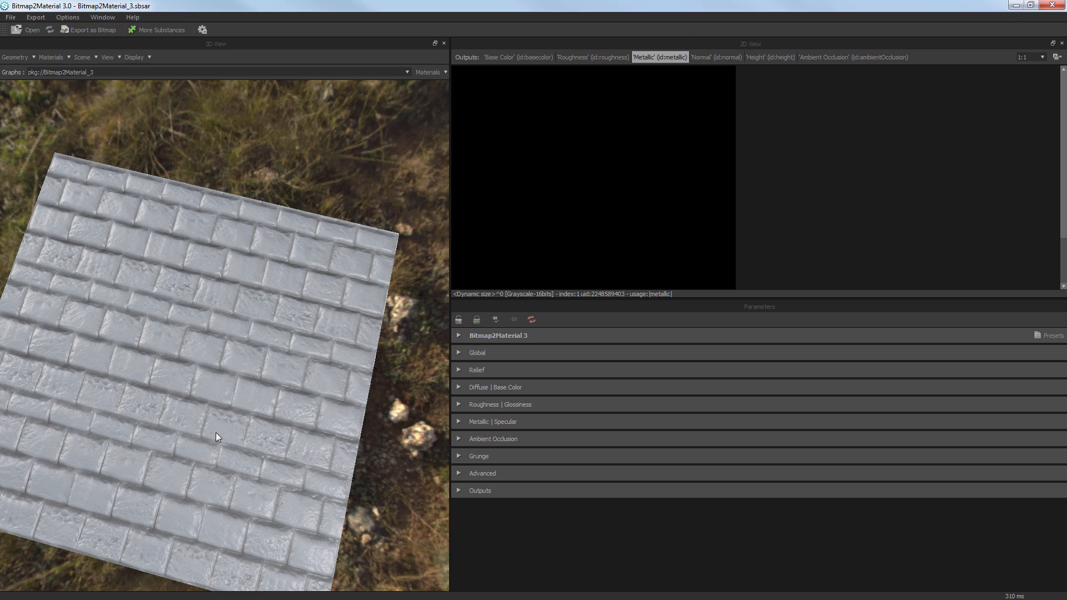
drag(217, 437, 363, 246)
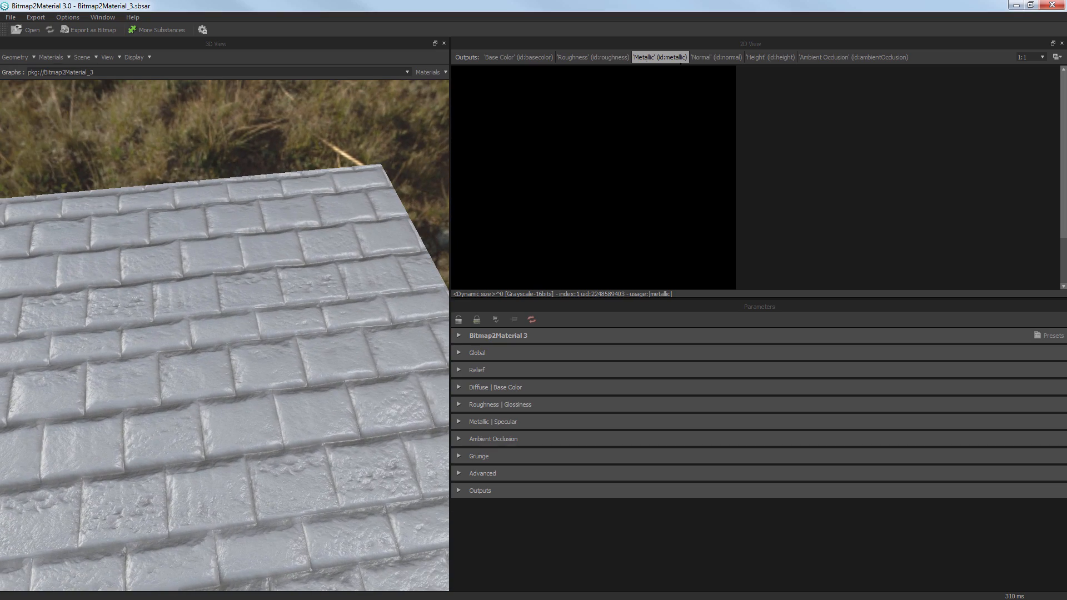
Display the base color output, set the global method to Slope Based and try out the Light Equalizer.
click(531, 56)
click(458, 352)
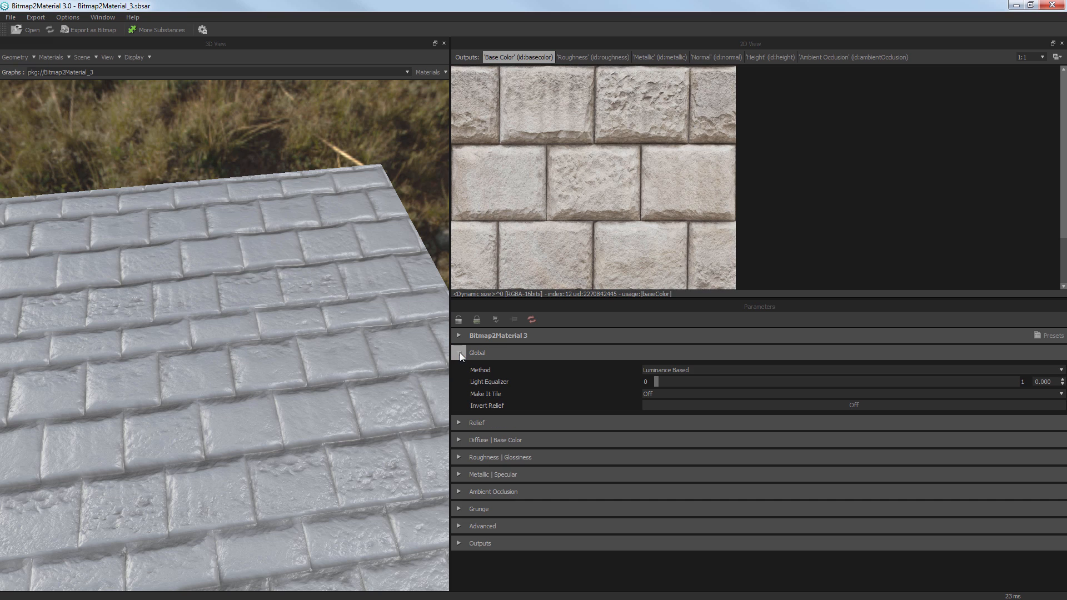
click(722, 368)
click(675, 378)
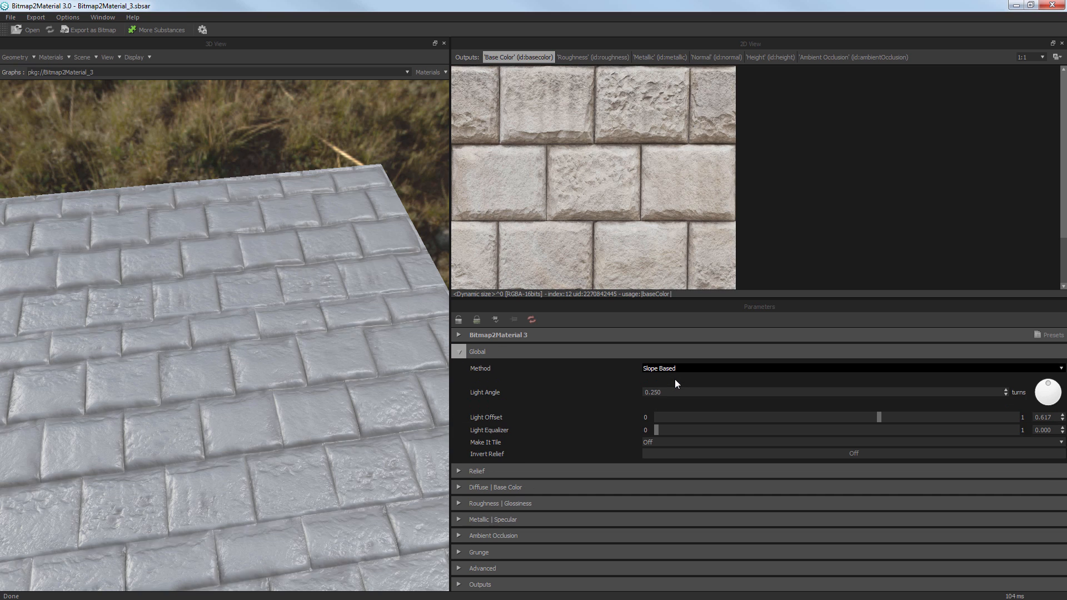
drag(656, 432, 482, 481)
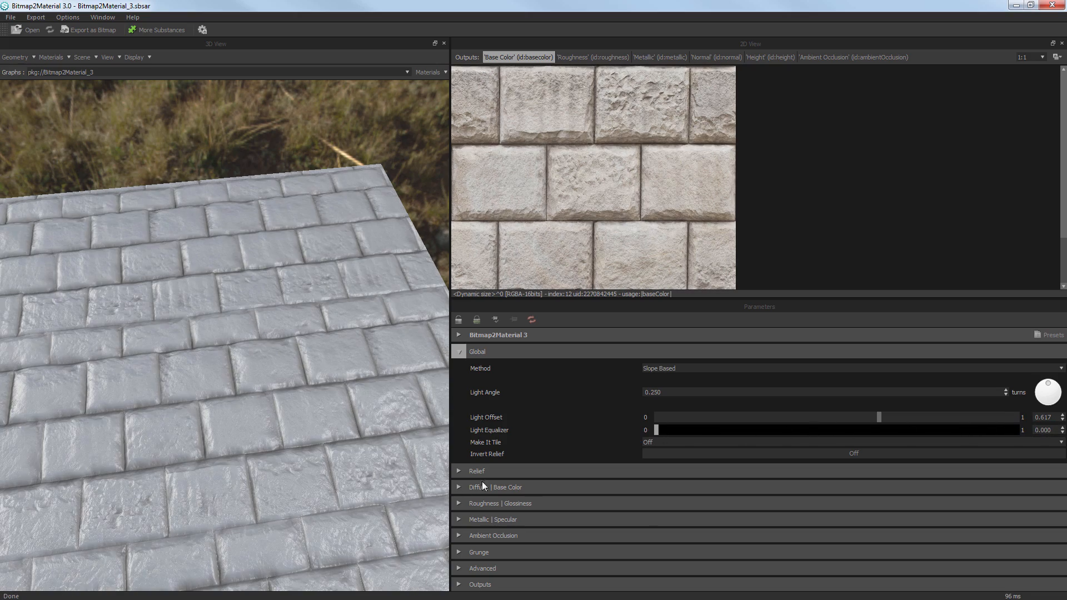
Increase Light Cancellation in the Diffuse | Base Color parameters.
click(459, 488)
scroll(572, 464, down, 3)
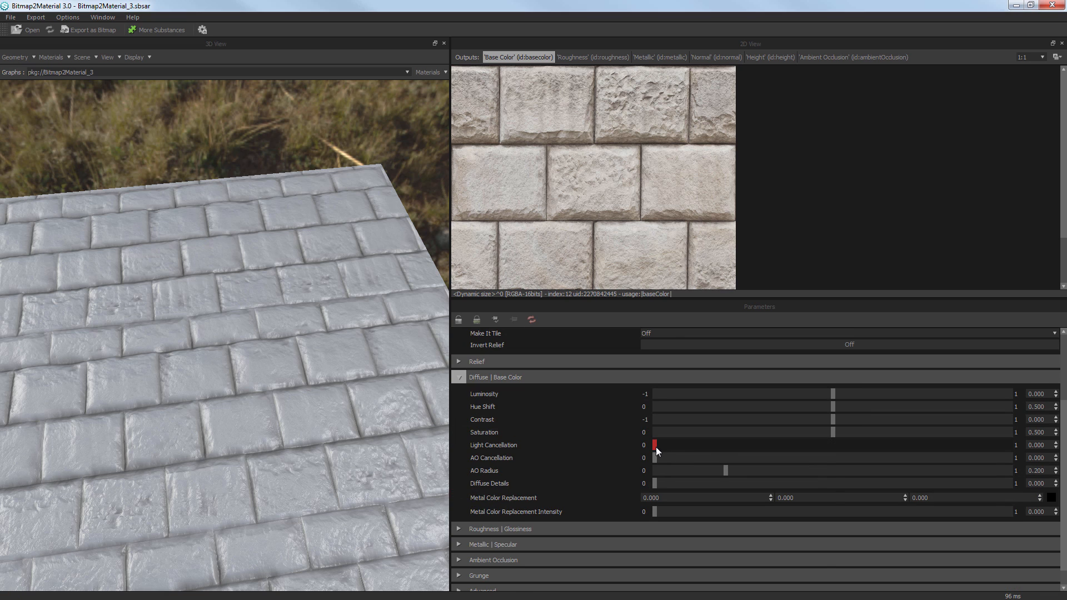
drag(656, 447, 790, 452)
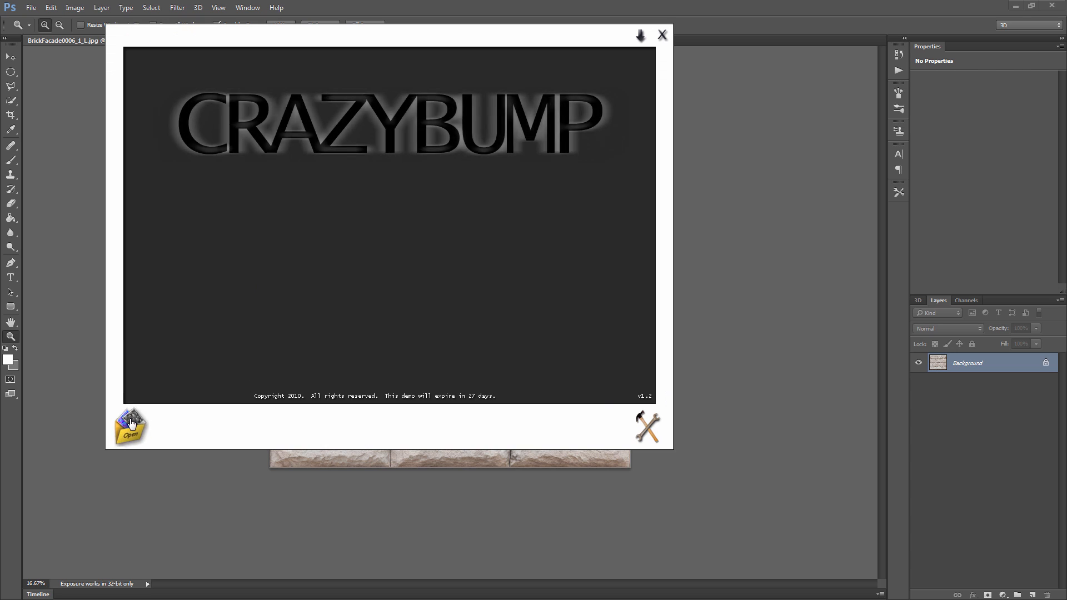
In CrazyBump, open the BrickFacade0006_1_L texture and choose the shape with light, raised bricks and dark joints.
click(131, 427)
click(221, 192)
click(342, 196)
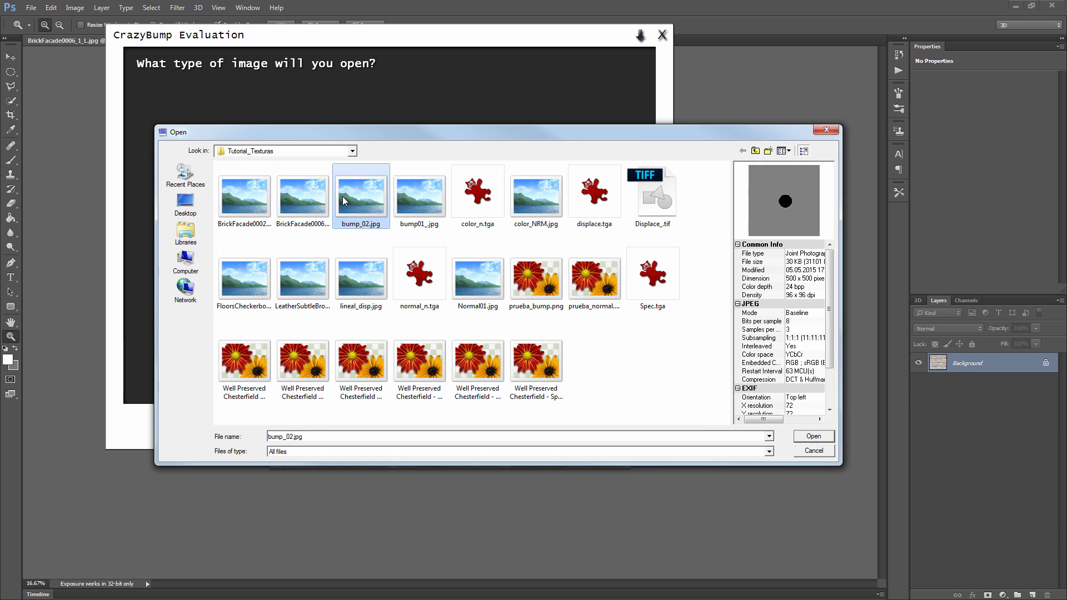
click(293, 198)
double_click(299, 199)
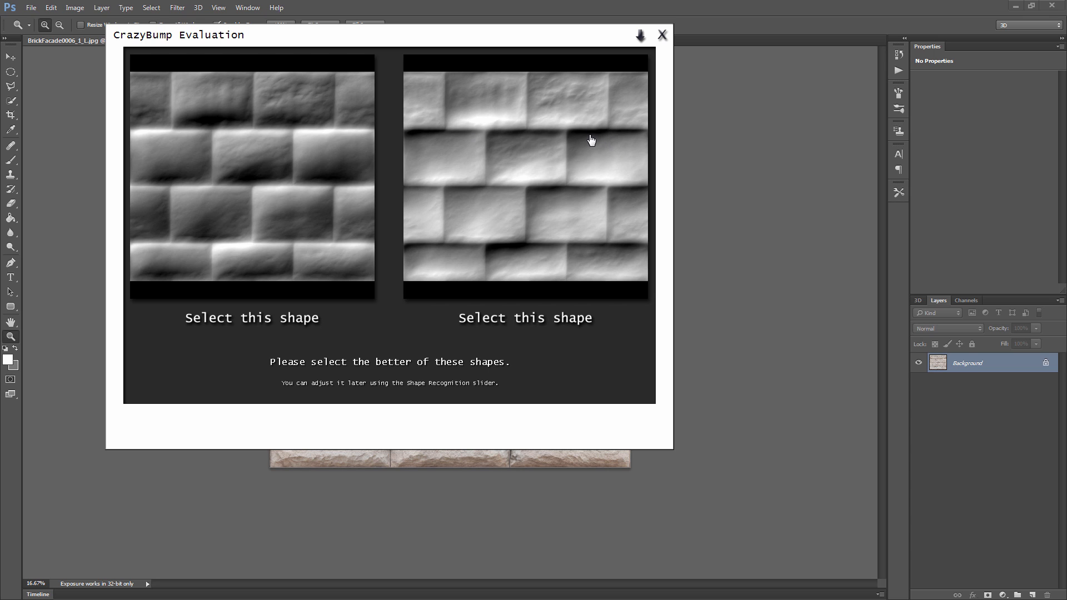
click(459, 210)
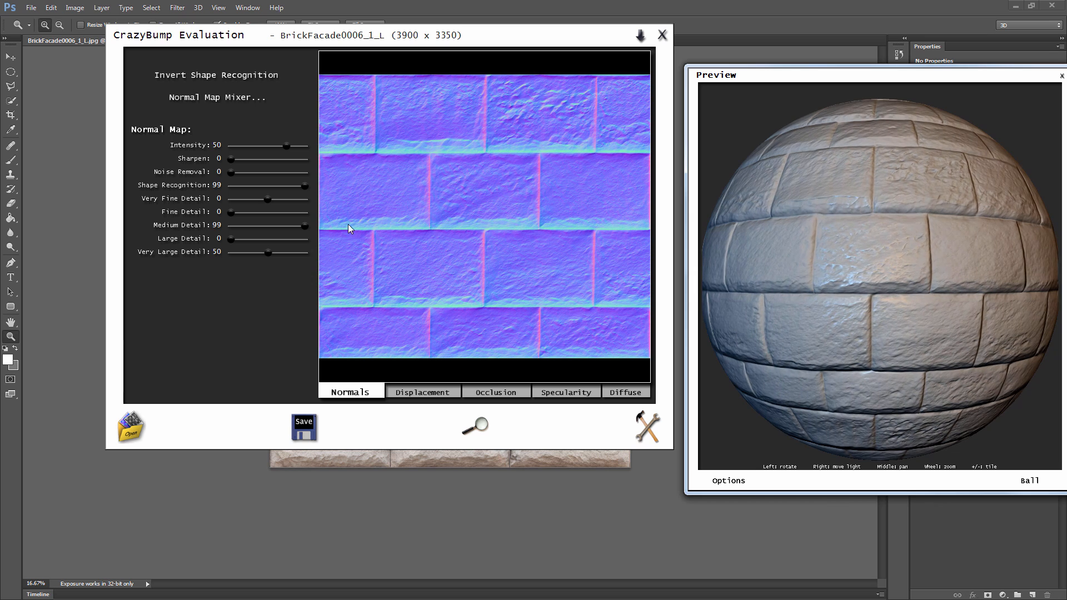
Examine the displacement, occlusion, specularity, diffuse and normal maps generated from the brick texture.
click(406, 393)
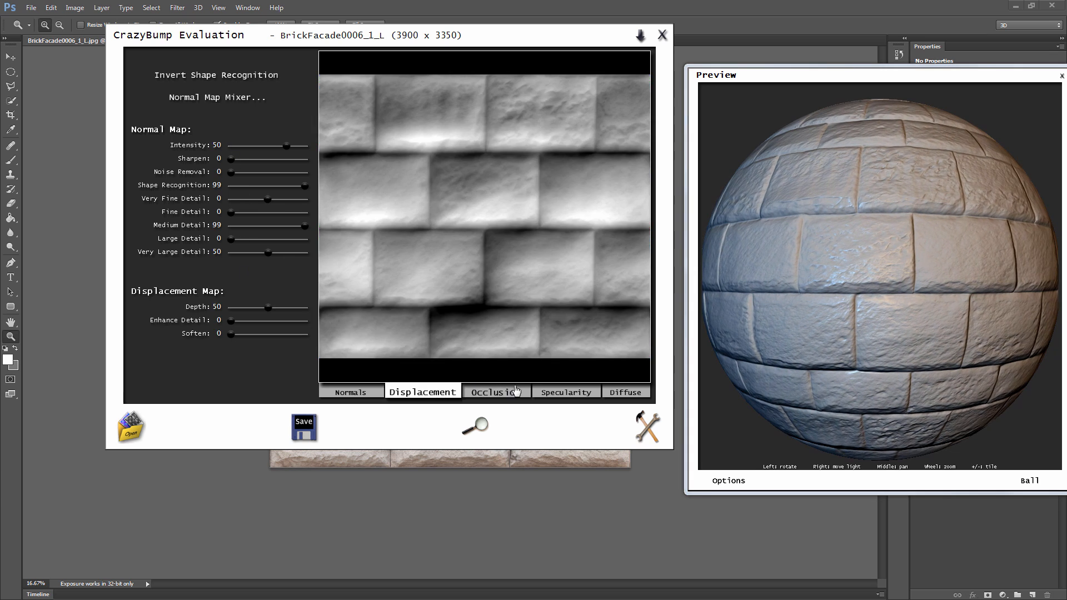
click(496, 393)
click(566, 392)
click(620, 394)
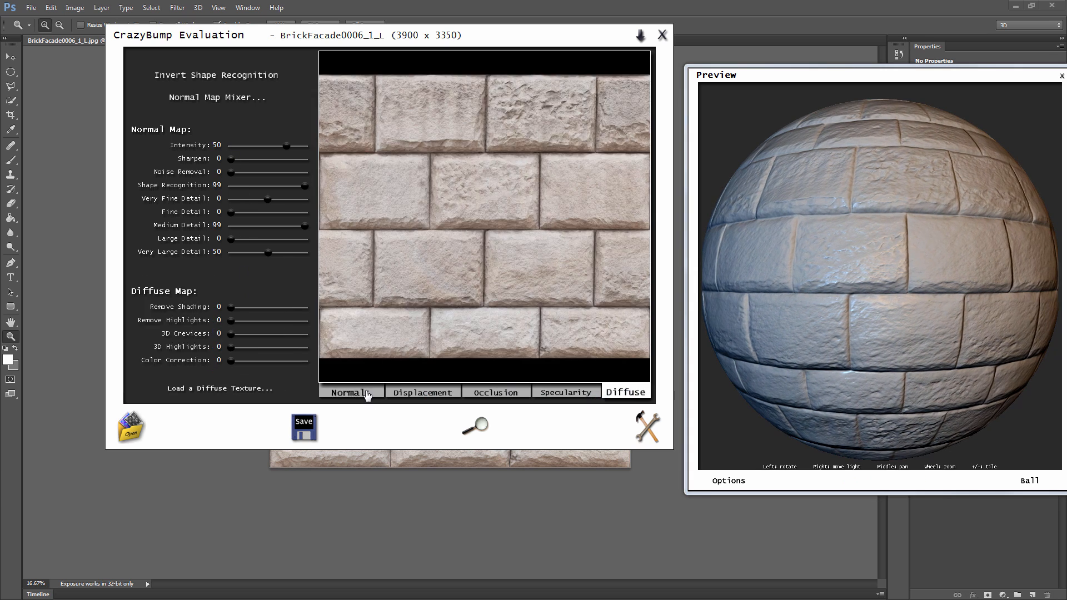
click(351, 393)
click(423, 393)
click(500, 394)
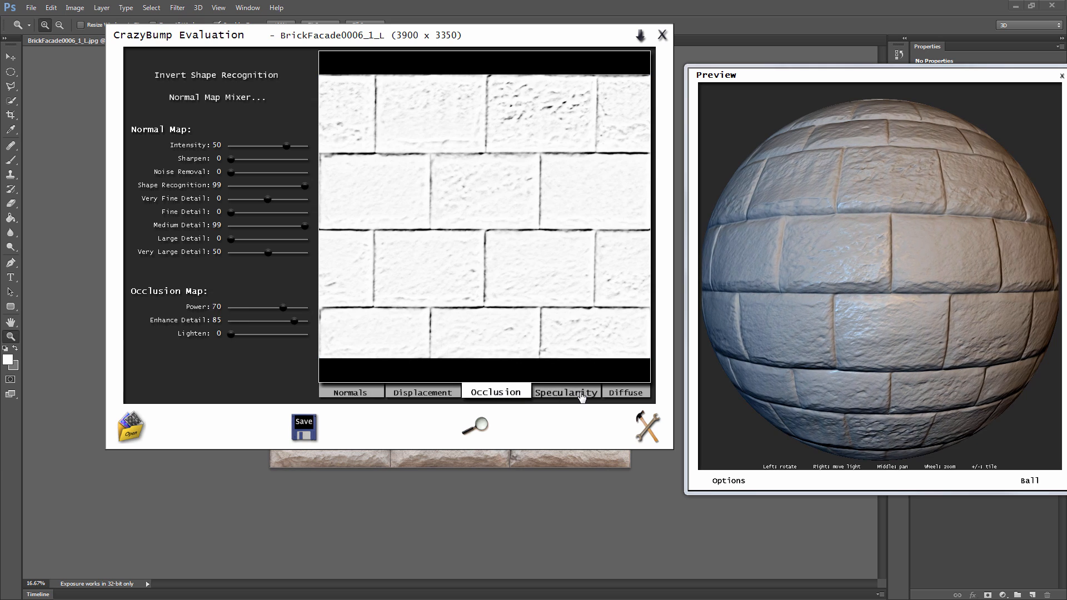
click(566, 392)
click(622, 394)
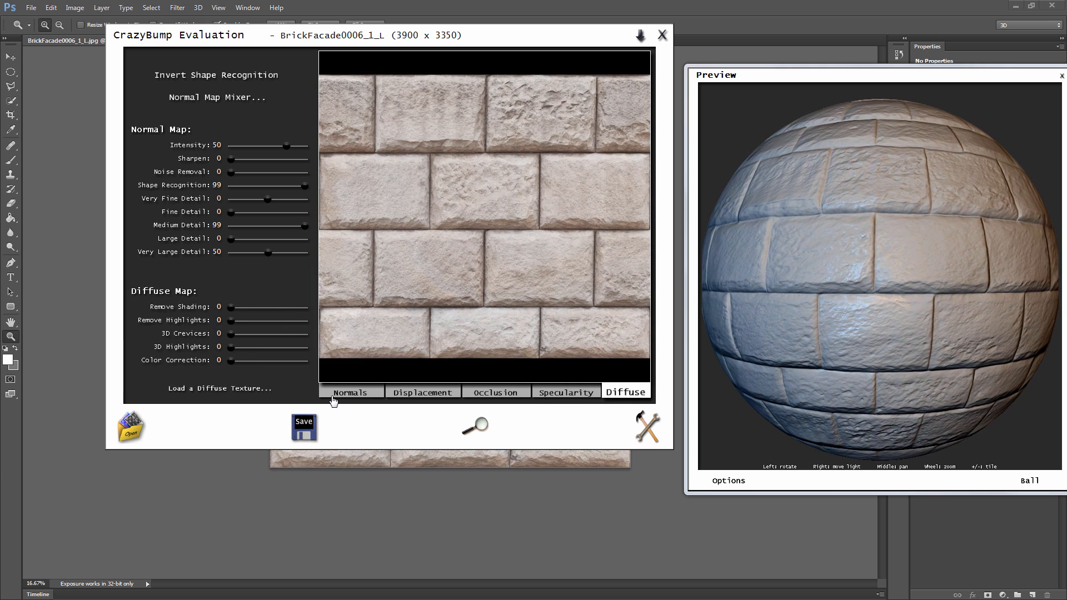
Display the normal map, set Intensity to 99 and bring Shape Recognition and all detail levels to 0.
click(340, 395)
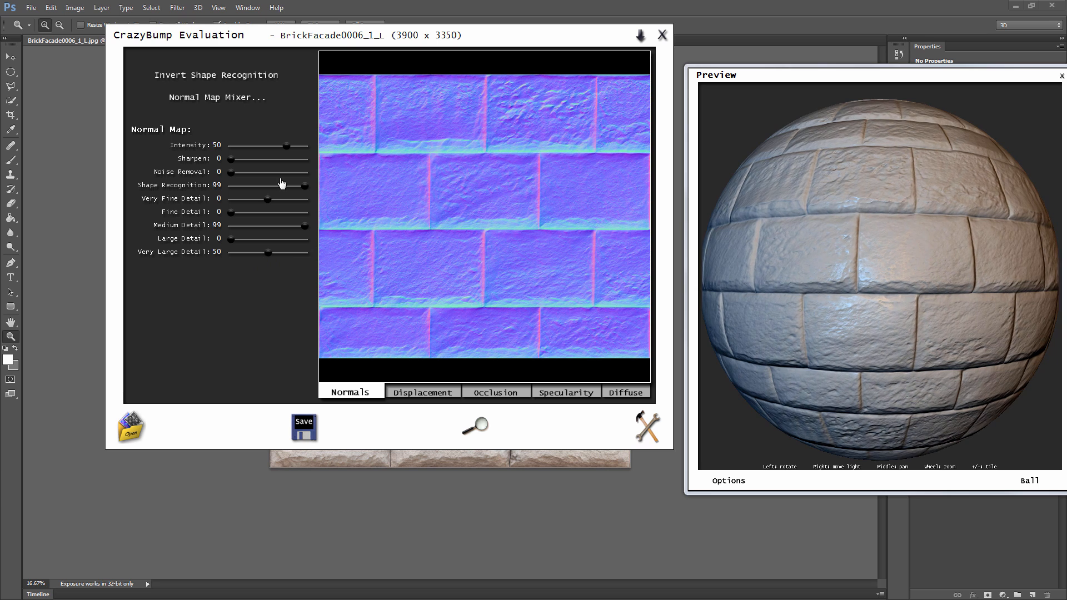
drag(286, 147, 312, 151)
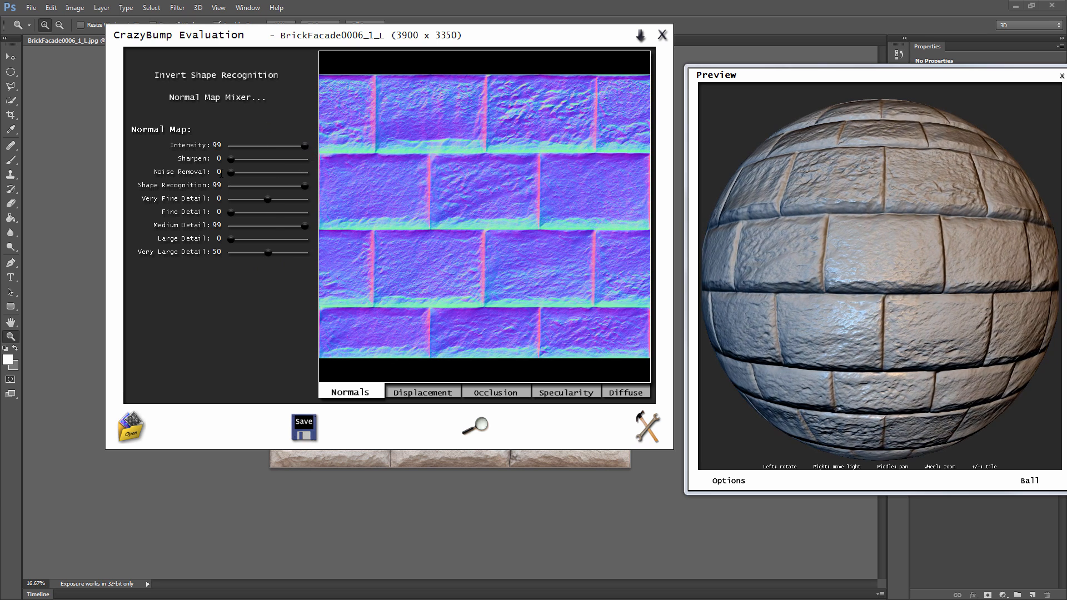
drag(268, 199, 222, 200)
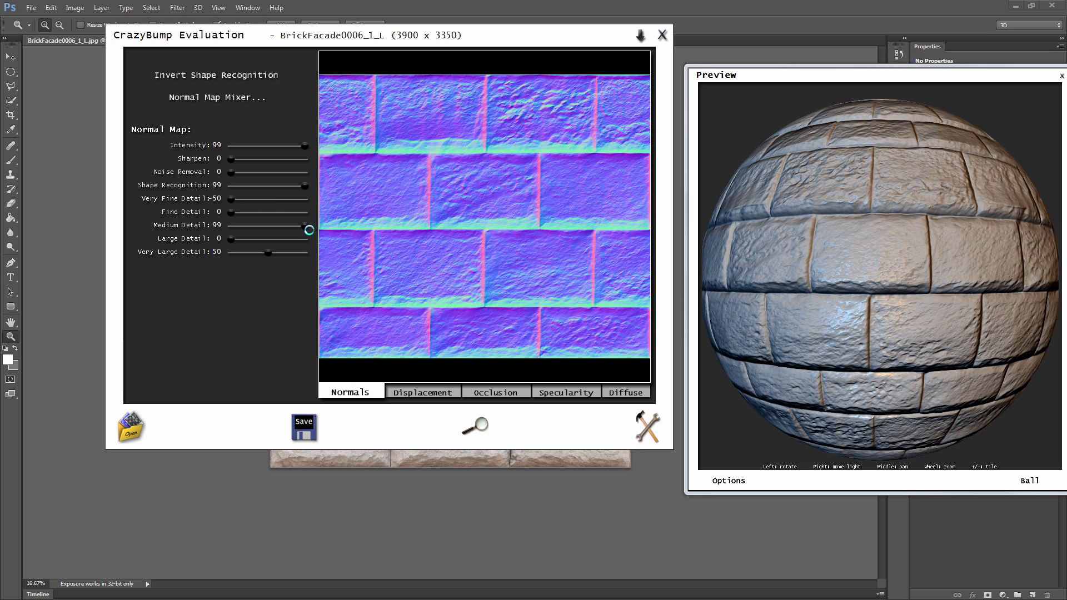
drag(305, 226, 213, 226)
drag(268, 252, 231, 252)
drag(232, 199, 195, 192)
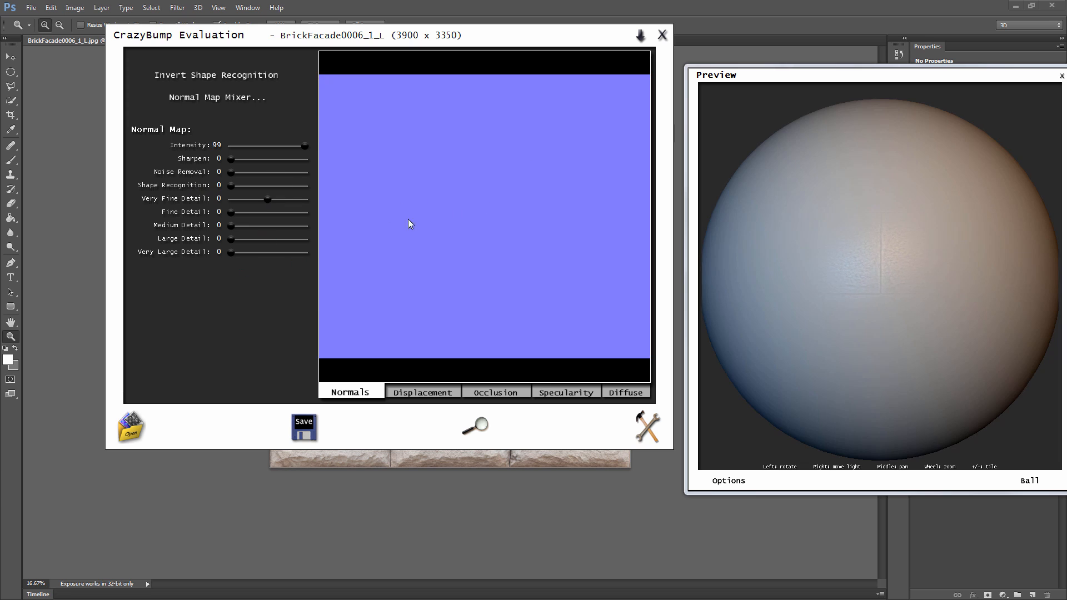
Raise Fine, Medium, Large and Very Large Detail to 99, and lower Fine to 36, Medium to 39 and Large to 36.
drag(230, 212, 320, 215)
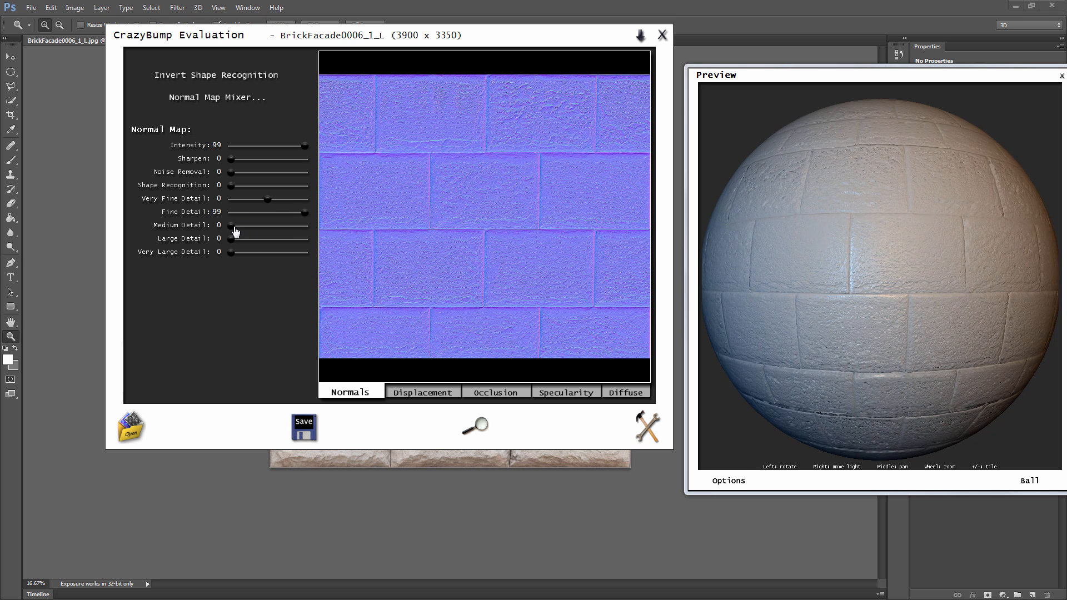
drag(236, 231, 320, 233)
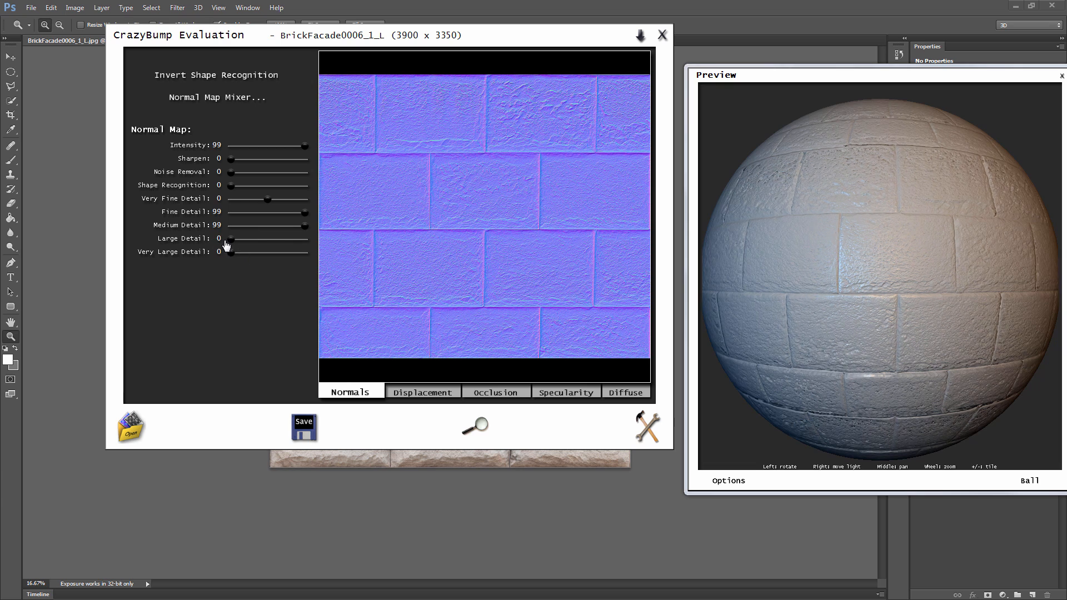
drag(226, 245, 334, 245)
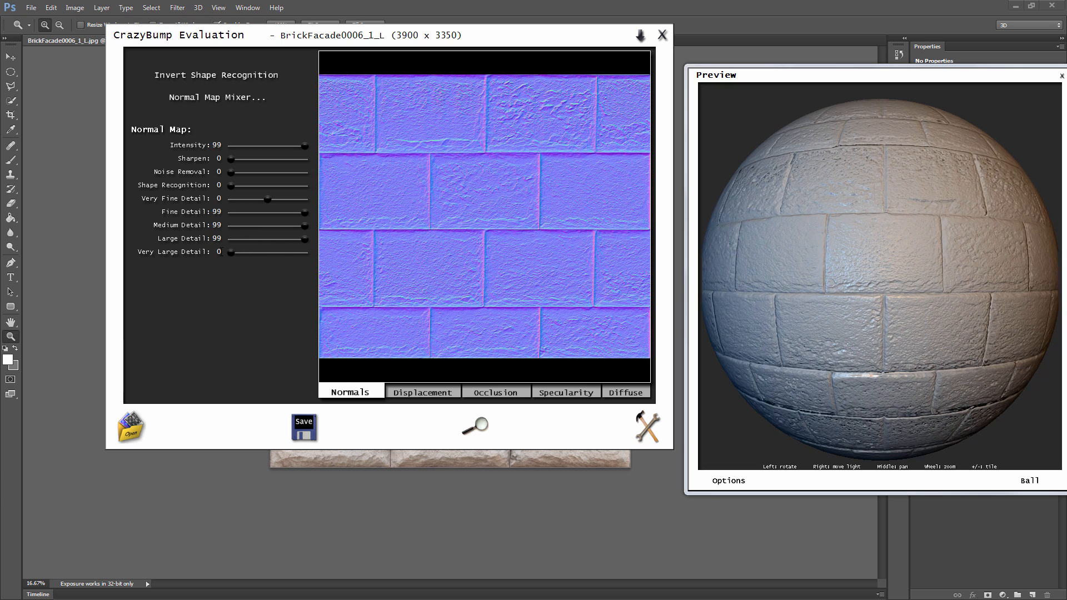
drag(230, 257, 322, 259)
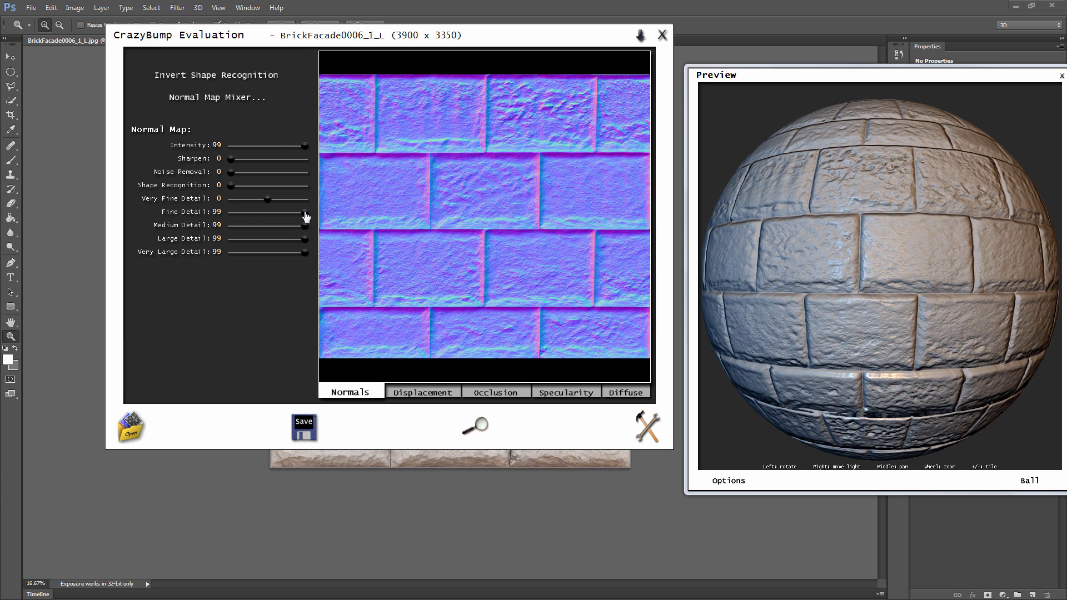
drag(305, 216, 348, 261)
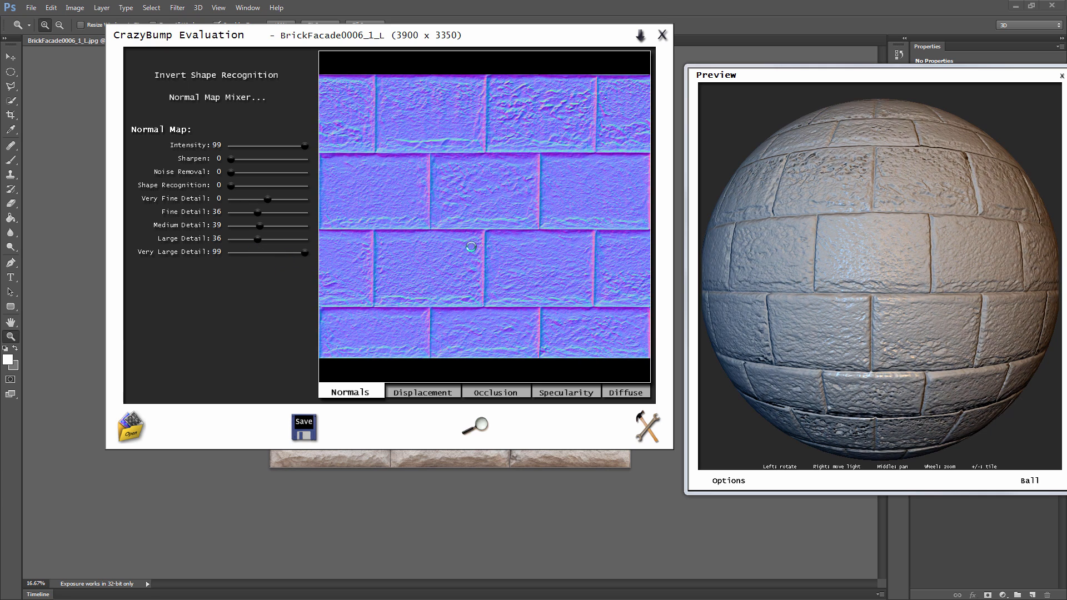
Display the displacement map and set its Depth to 41 and Shape Recognition to 99.
click(447, 396)
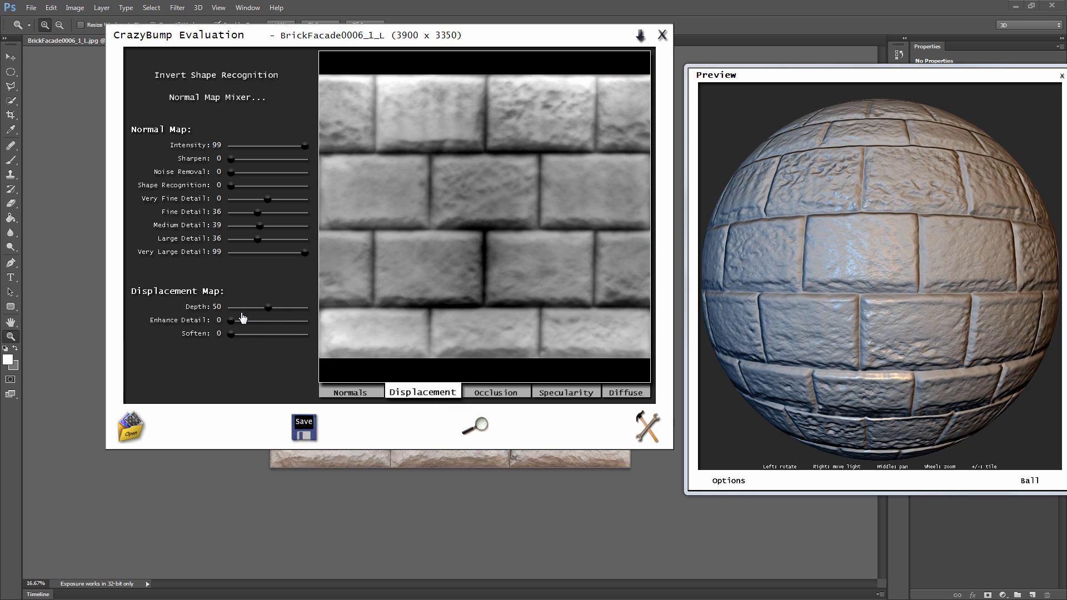
mouse_move(267, 309)
mouse_down()
mouse_move(296, 309)
mouse_move(262, 310)
mouse_up()
drag(230, 187, 305, 187)
drag(909, 266, 765, 250)
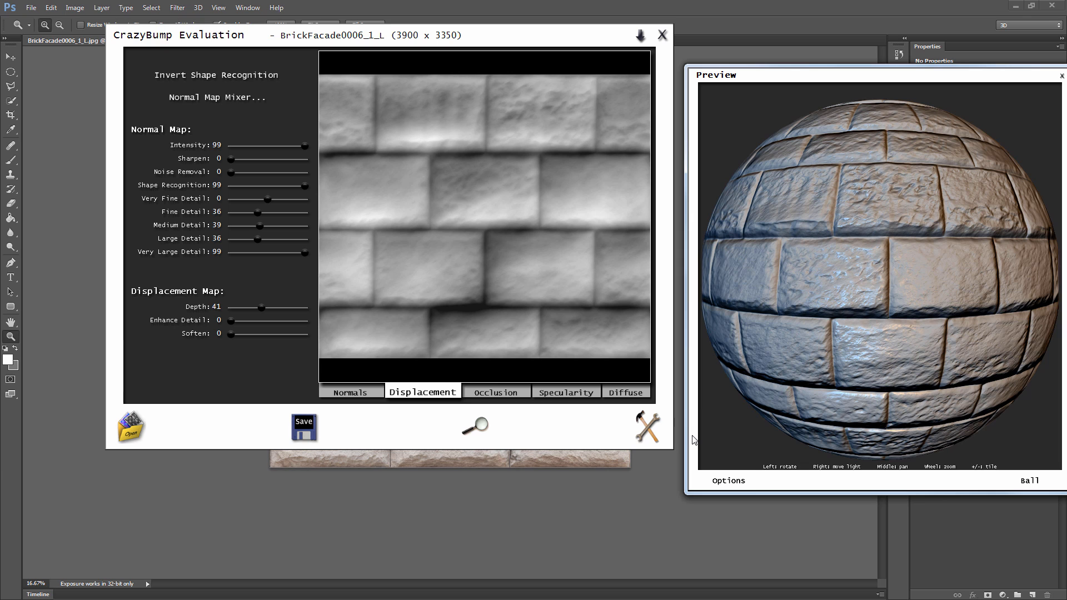
Display the diffuse map and set Remove Highlights to 64.
click(625, 392)
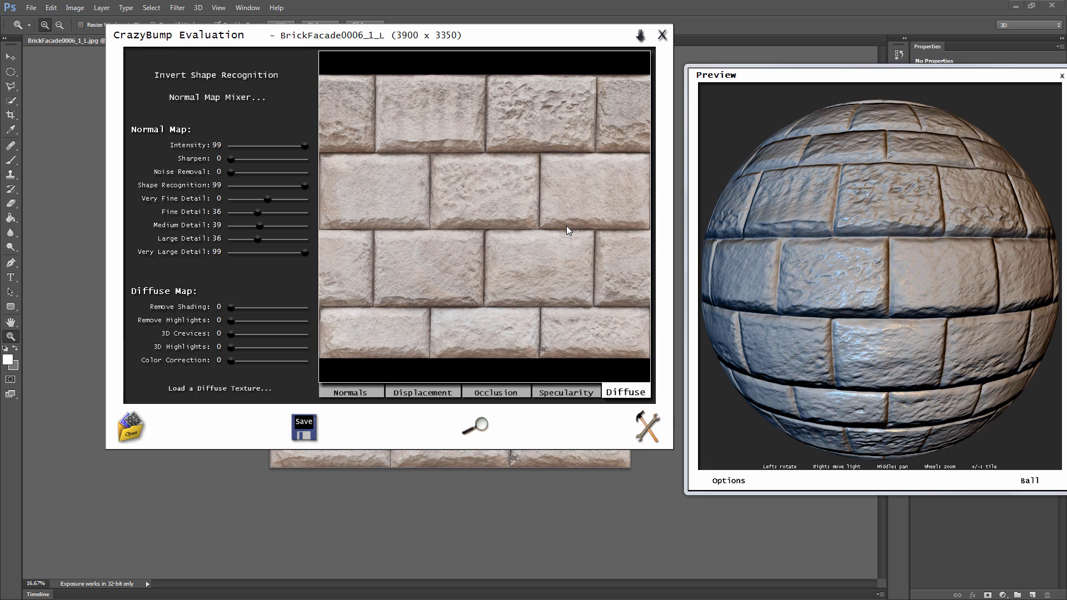
mouse_move(234, 313)
mouse_down()
mouse_move(286, 312)
mouse_move(222, 314)
mouse_move(278, 322)
mouse_move(275, 340)
mouse_move(209, 341)
mouse_up()
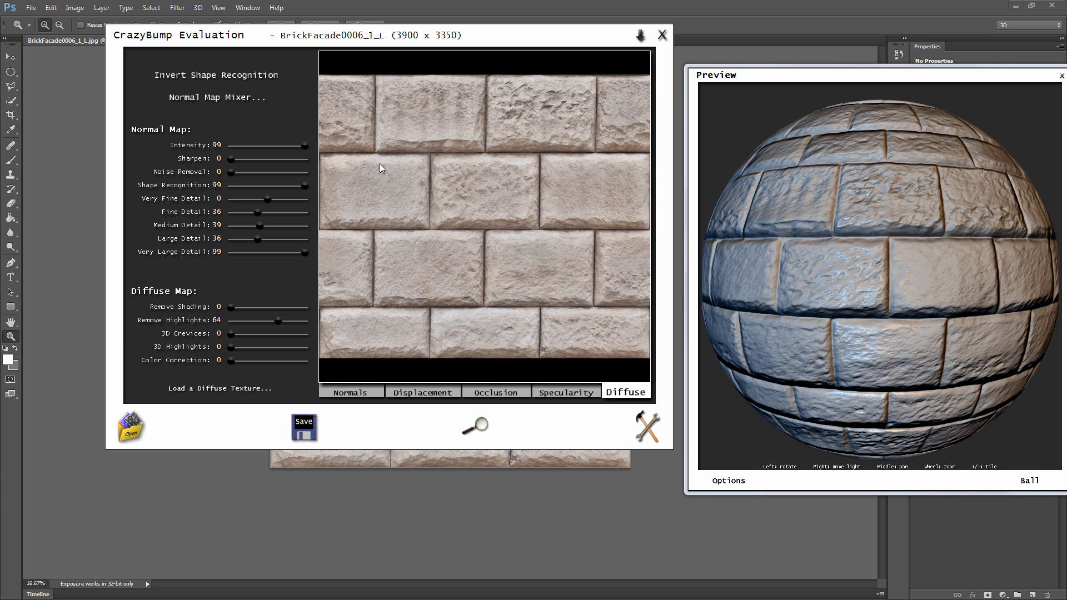
Examine the brick relief on the preview ball at different distances and compare it with the displacement map.
scroll(428, 259, up, 5)
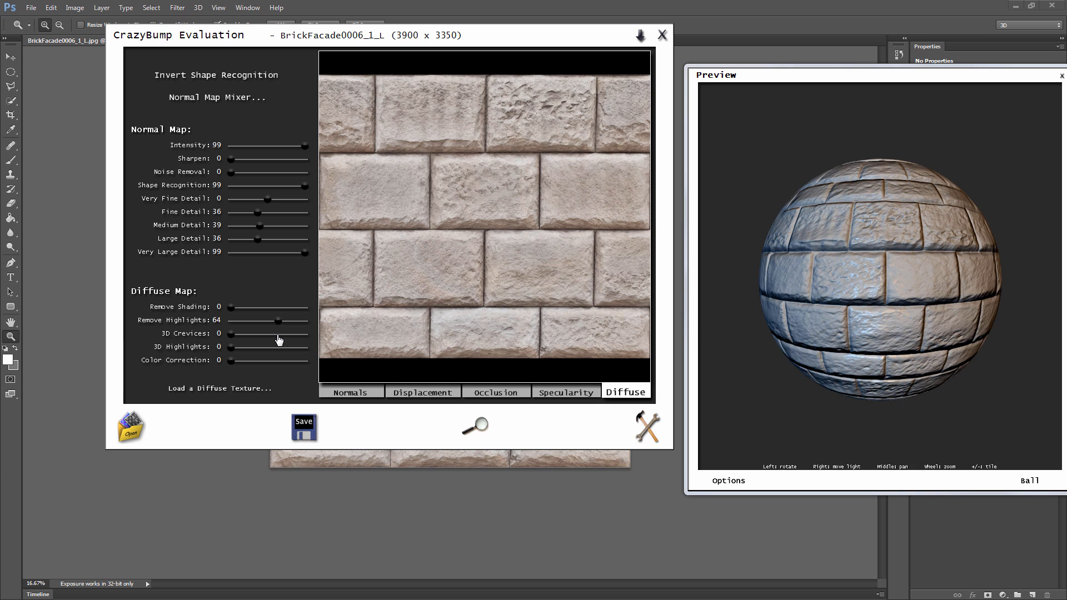
scroll(449, 217, up, 6)
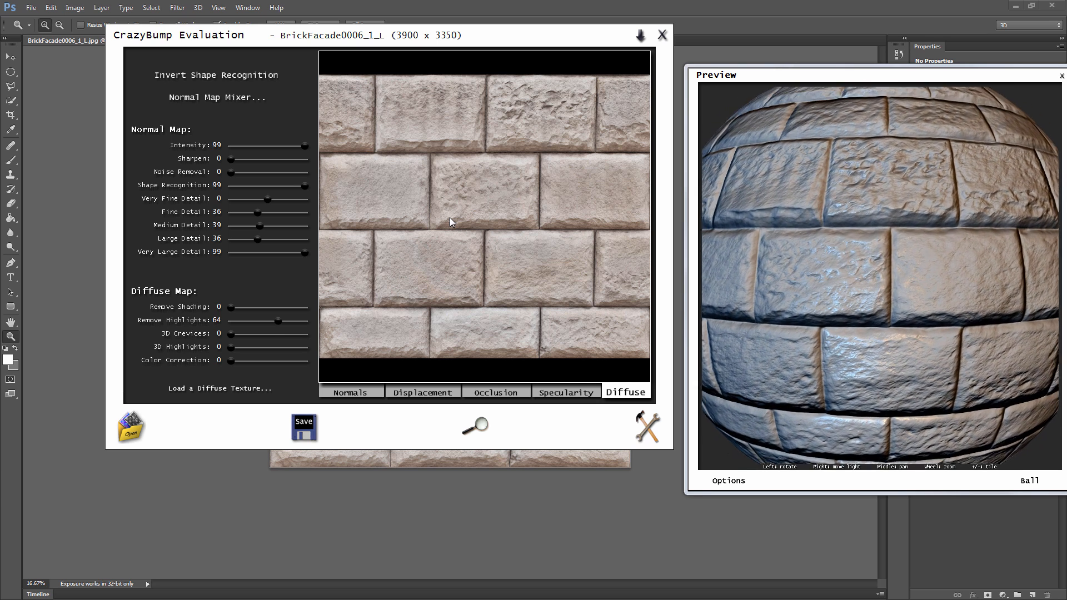
scroll(449, 218, down, 5)
scroll(455, 244, up, 3)
scroll(453, 247, up, 3)
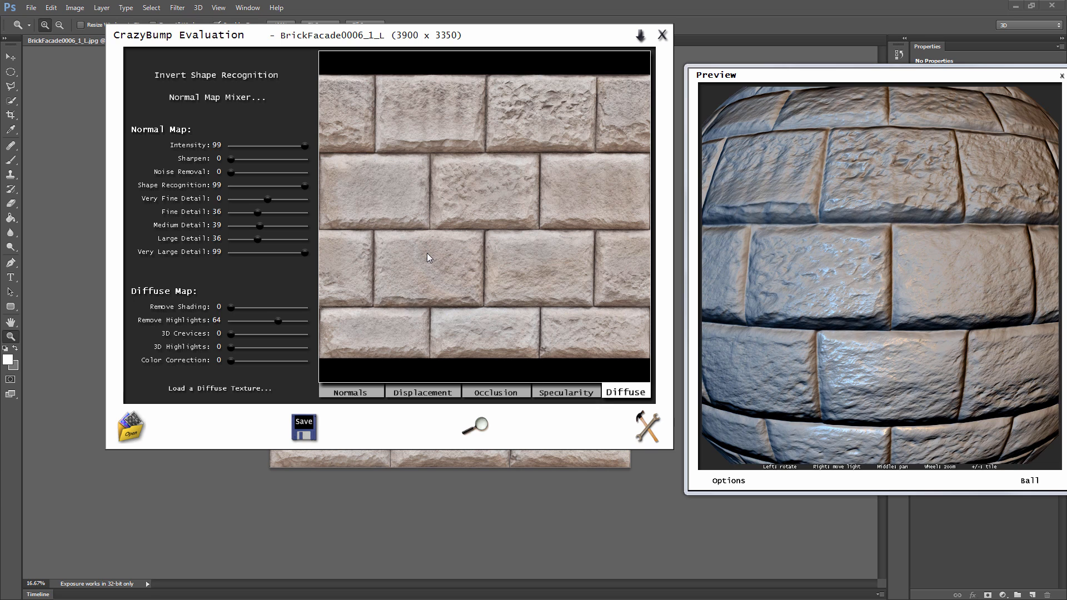
click(420, 393)
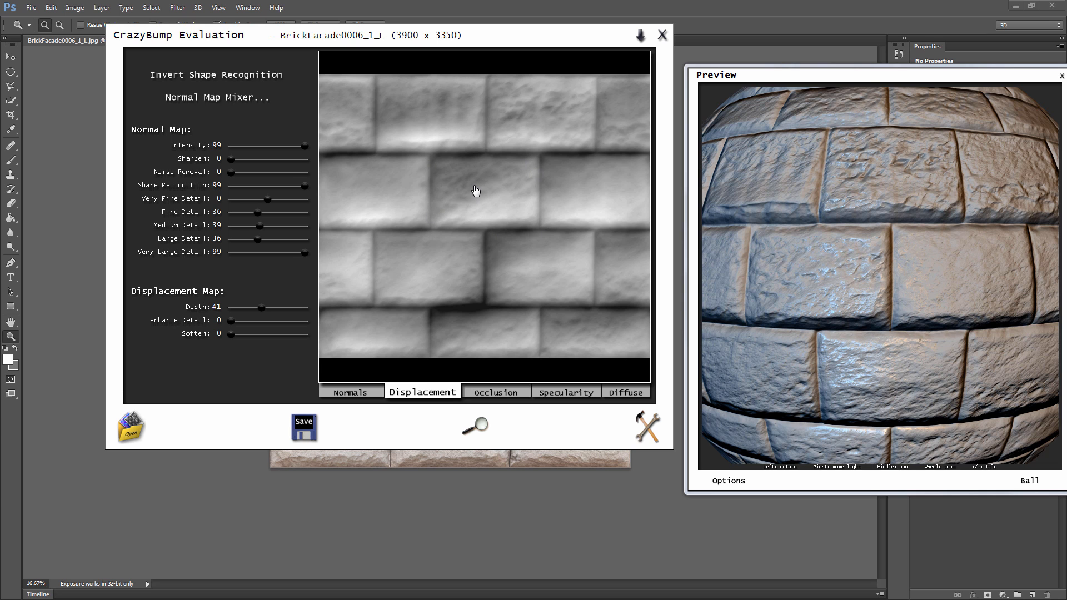
scroll(468, 177, up, 3)
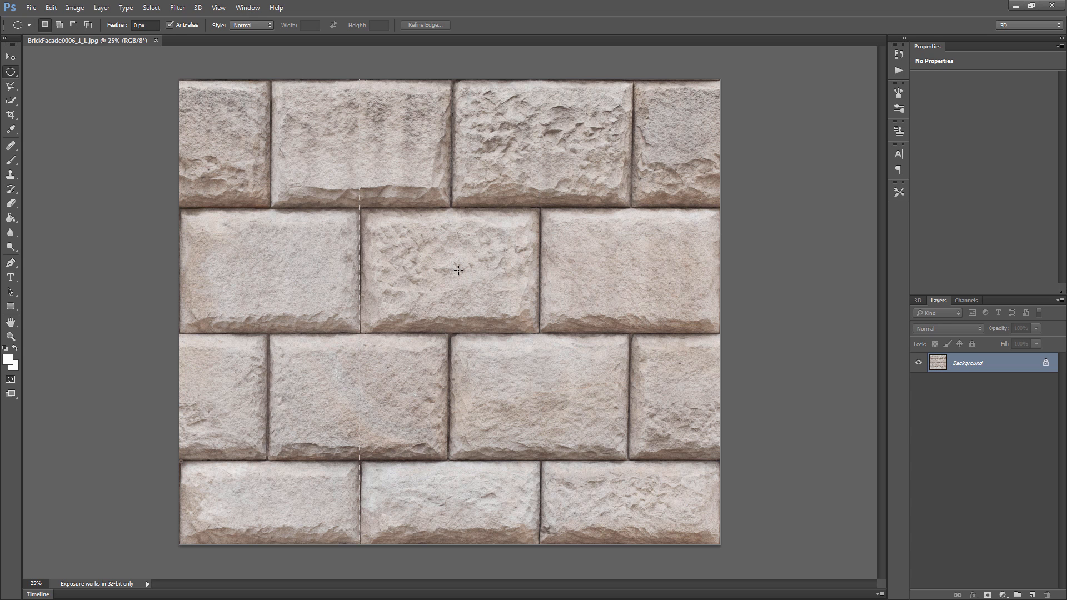
In Photoshop, preview the High Pass filter on the brick texture with a different radius and cancel it.
click(178, 7)
mouse_move(177, 132)
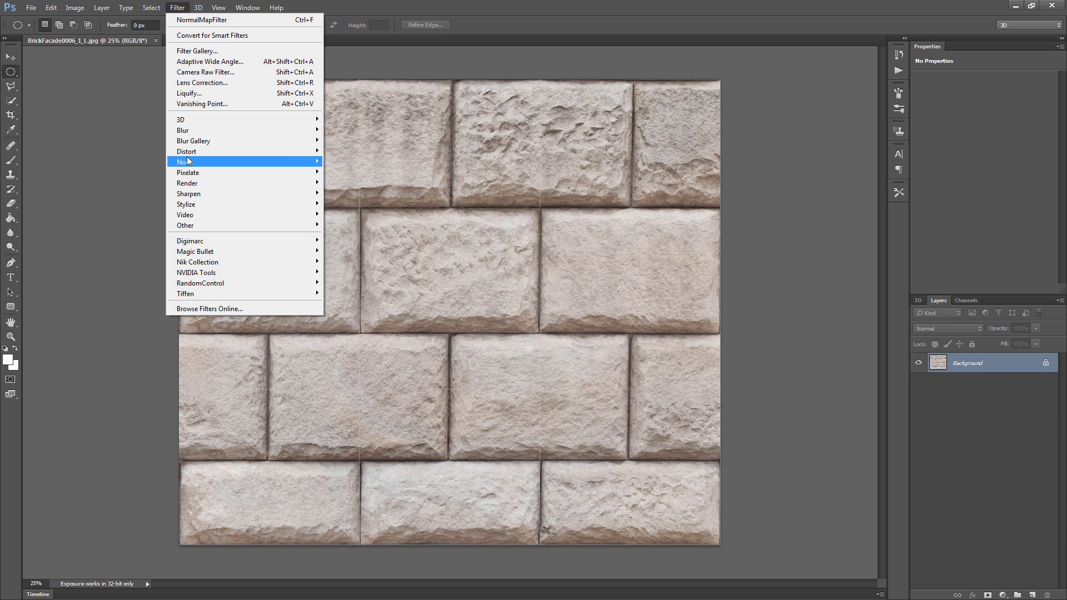
mouse_move(194, 227)
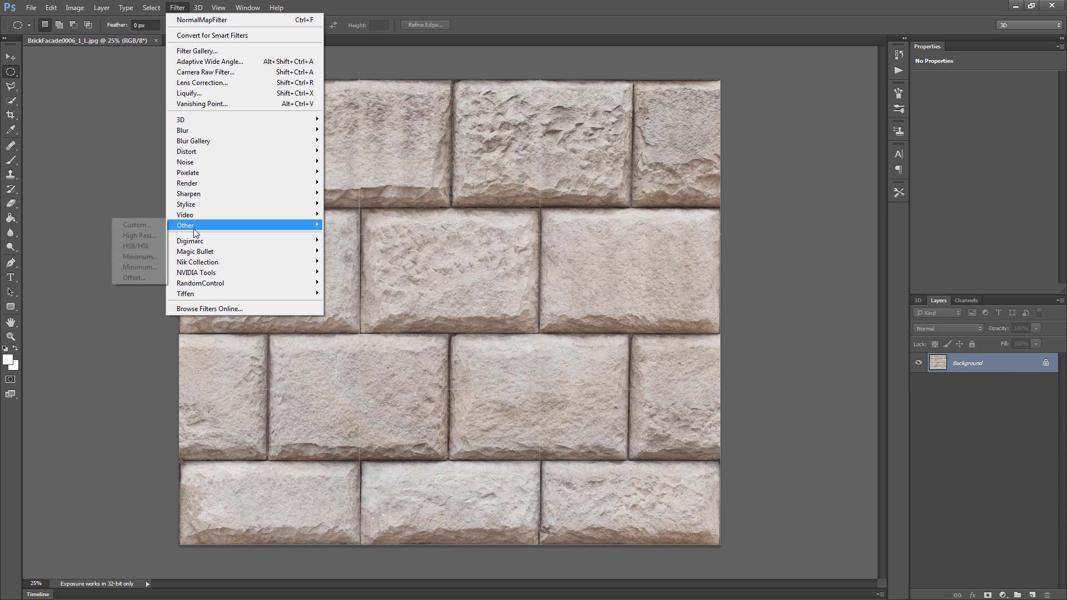
click(138, 235)
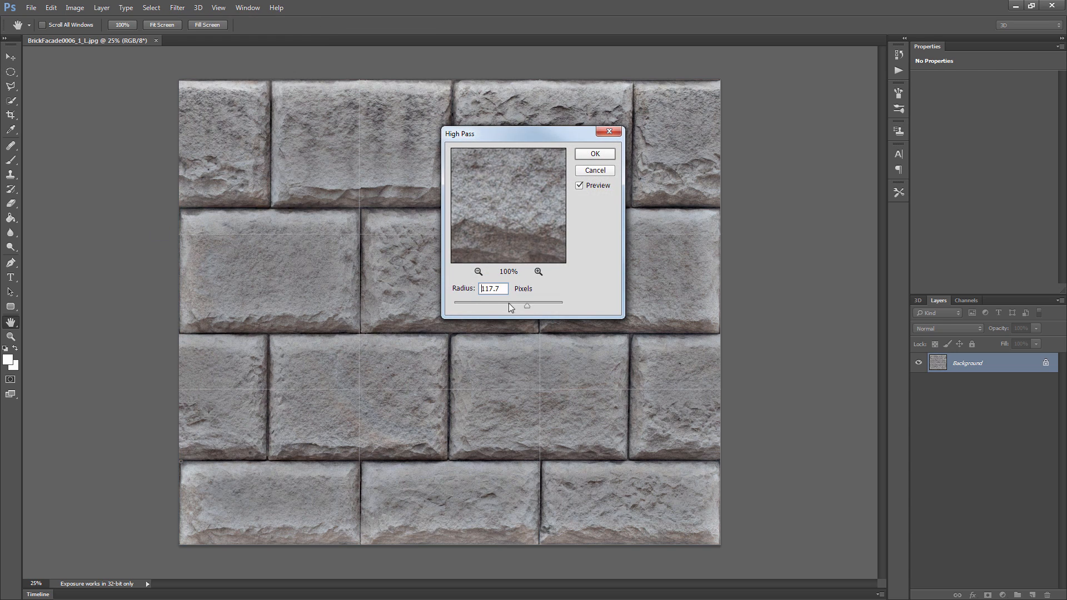
drag(471, 303, 508, 305)
click(587, 172)
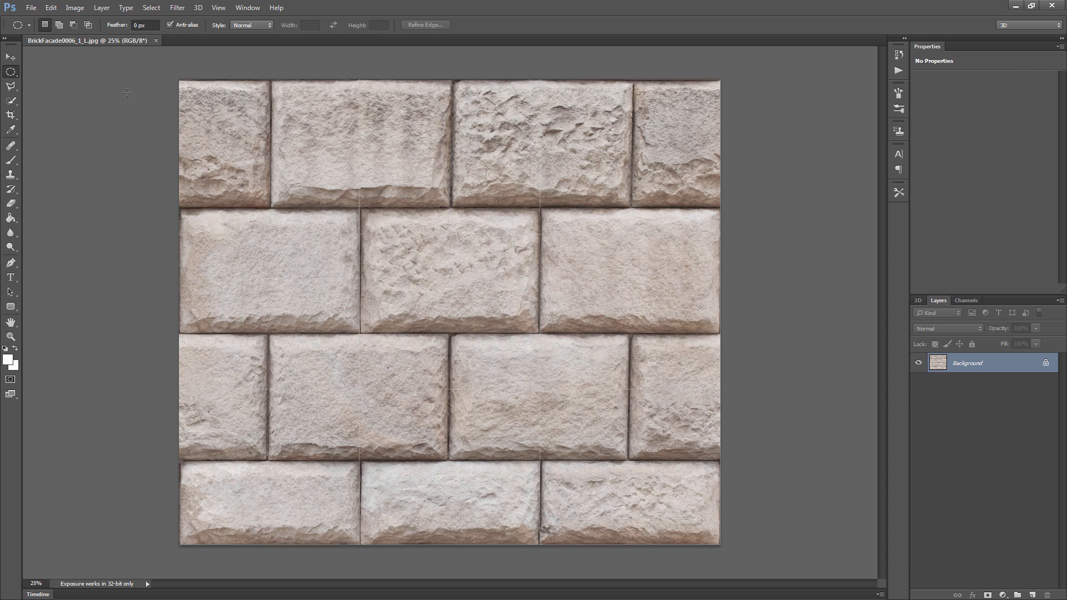
Try the Generate Normal Map filter on the brick texture and undo it.
click(178, 8)
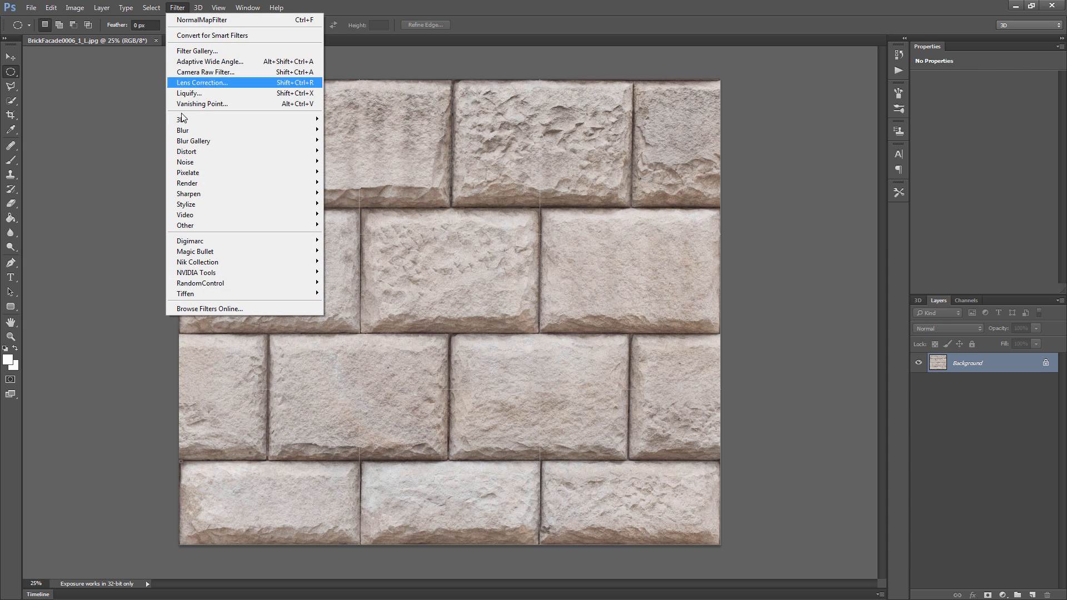
click(135, 131)
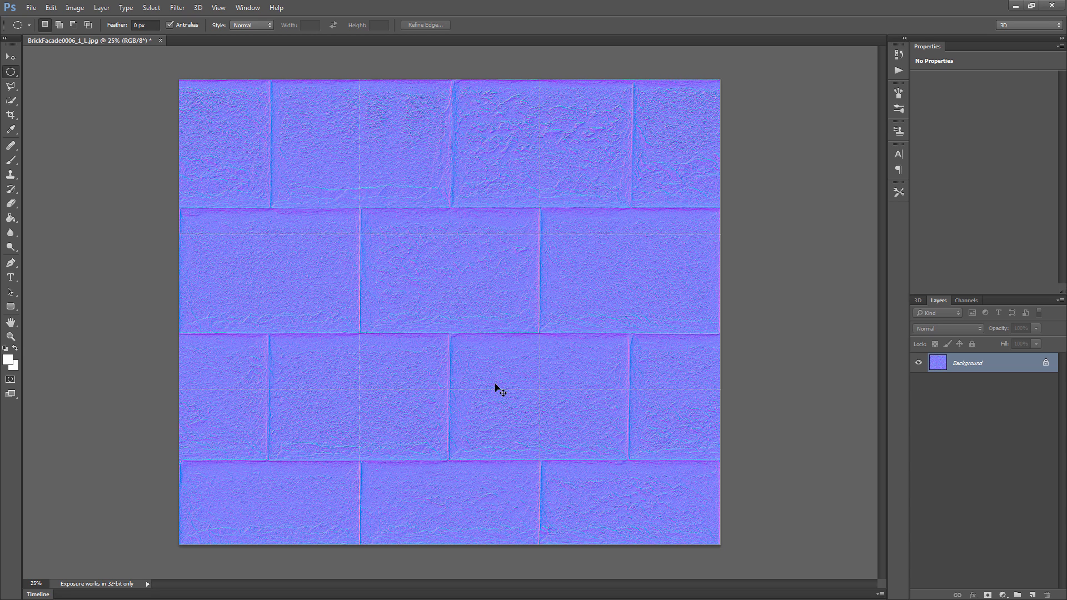
key(ctrl+z)
Try the NVIDIA NormalMapFilter on the brick texture, inspect the generated map up close and undo it.
click(178, 8)
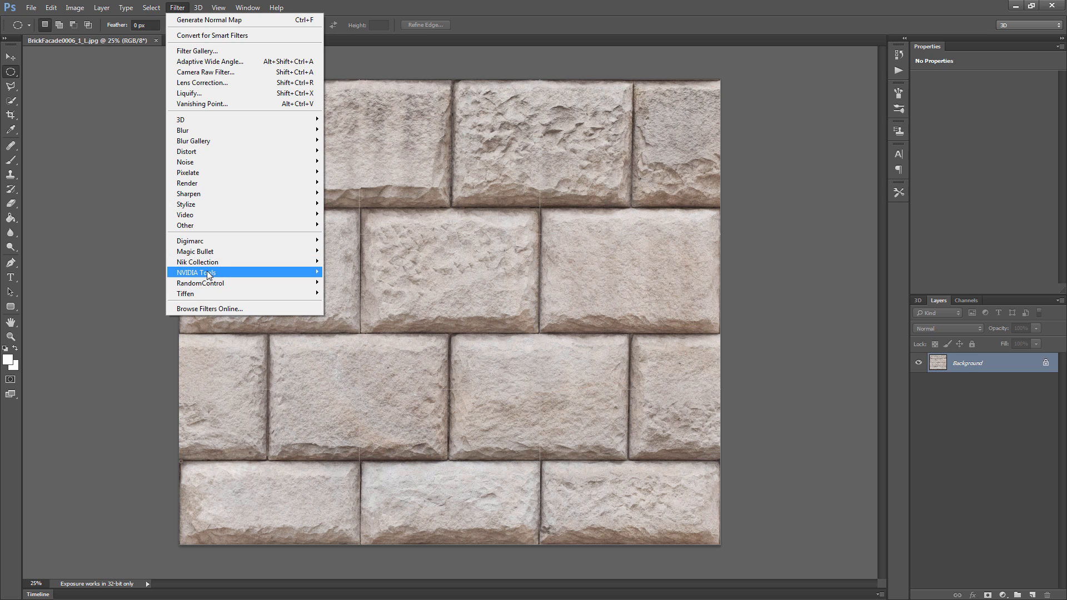
mouse_move(207, 272)
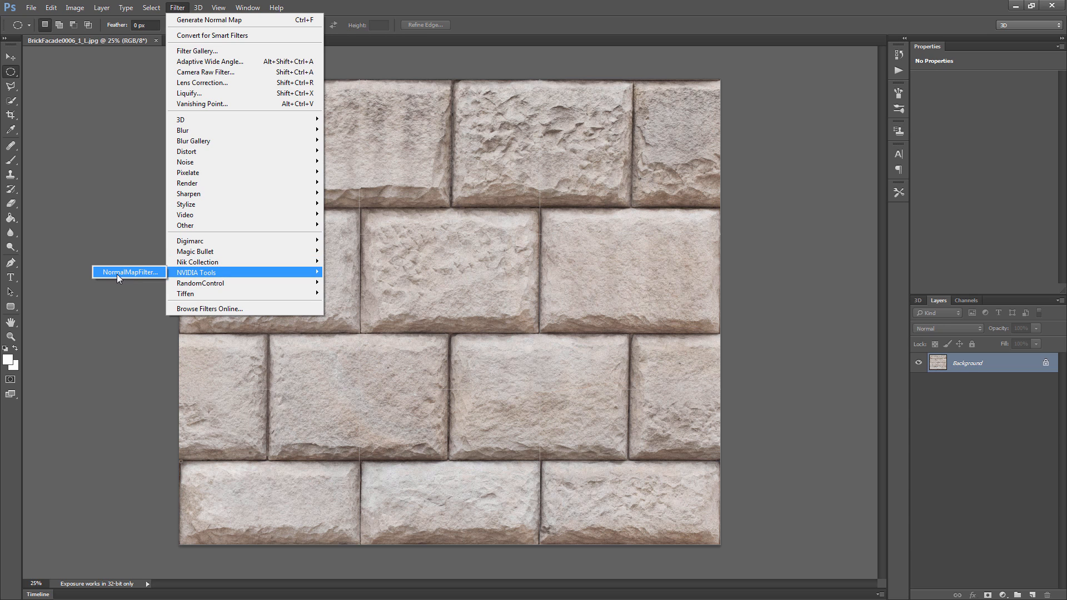
click(116, 275)
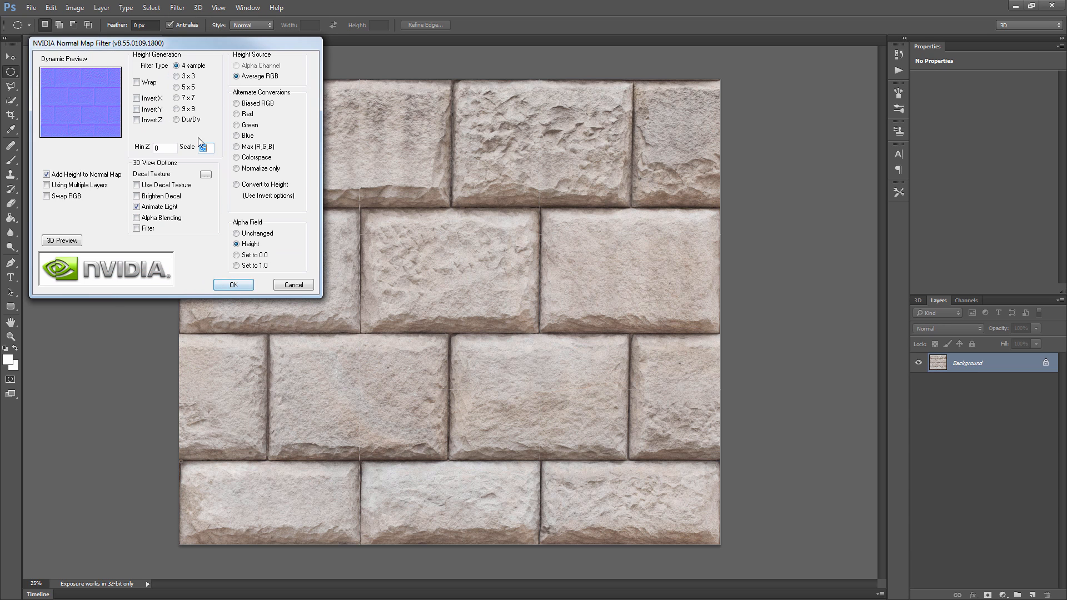
click(234, 286)
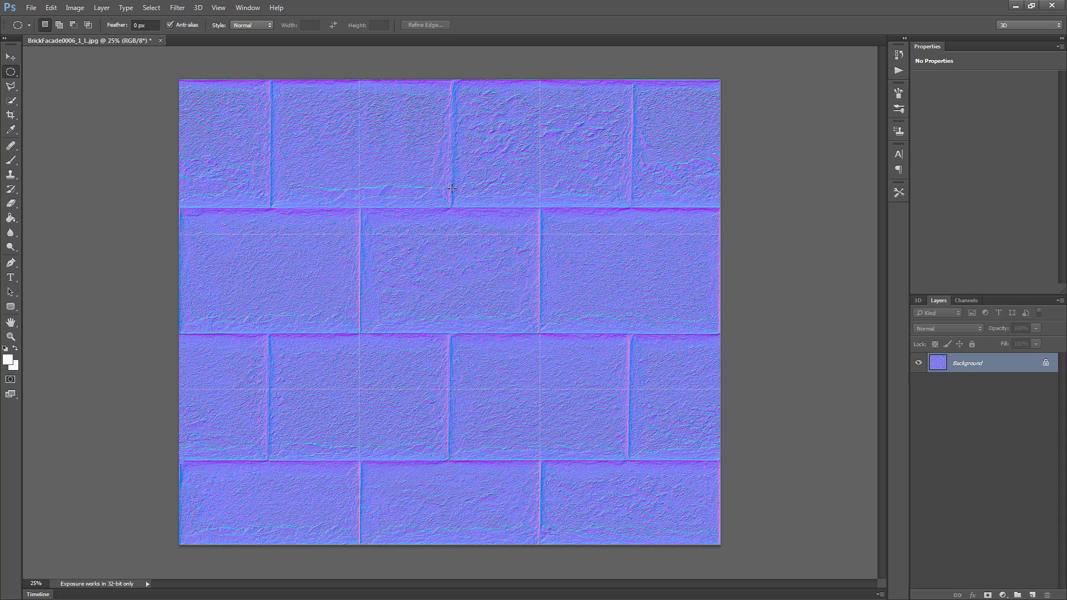
click(11, 337)
click(342, 263)
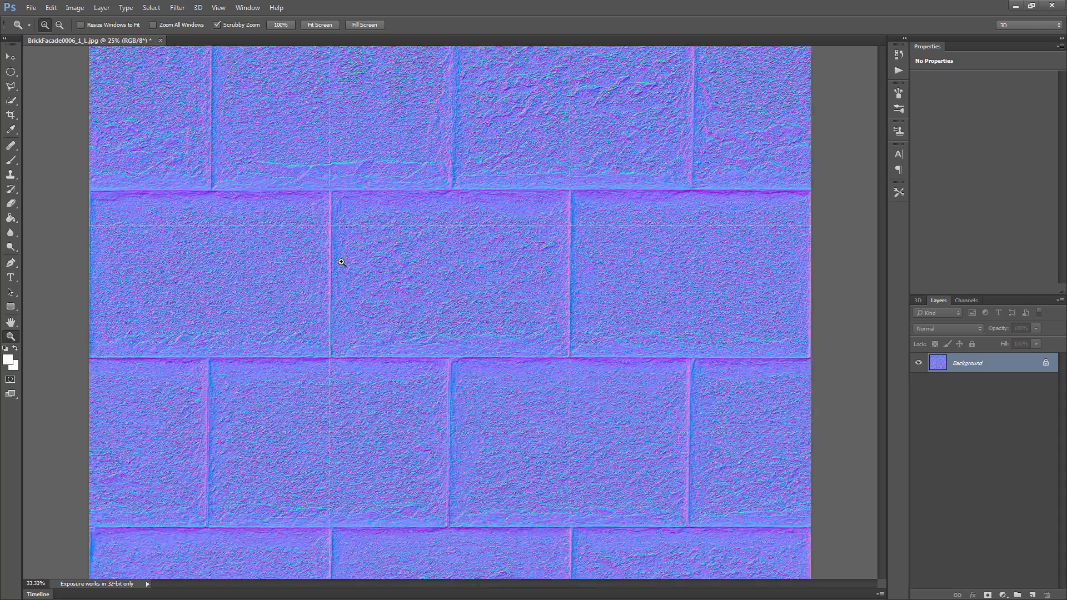
key(ctrl+z)
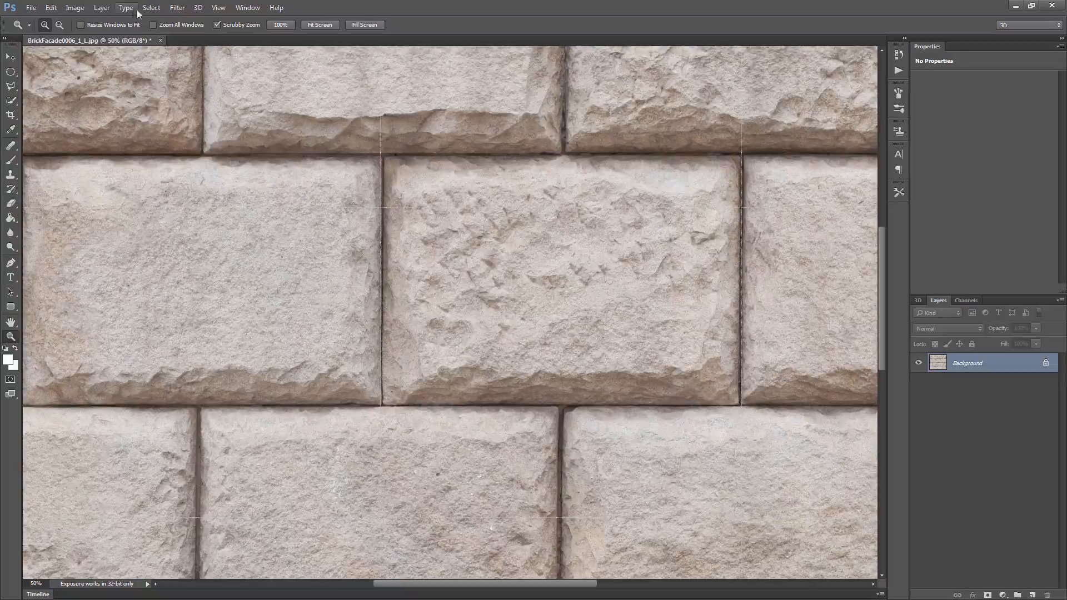
Turn the brick texture to grayscale with Hue/Saturation by setting Saturation to -100.
click(75, 8)
mouse_move(92, 35)
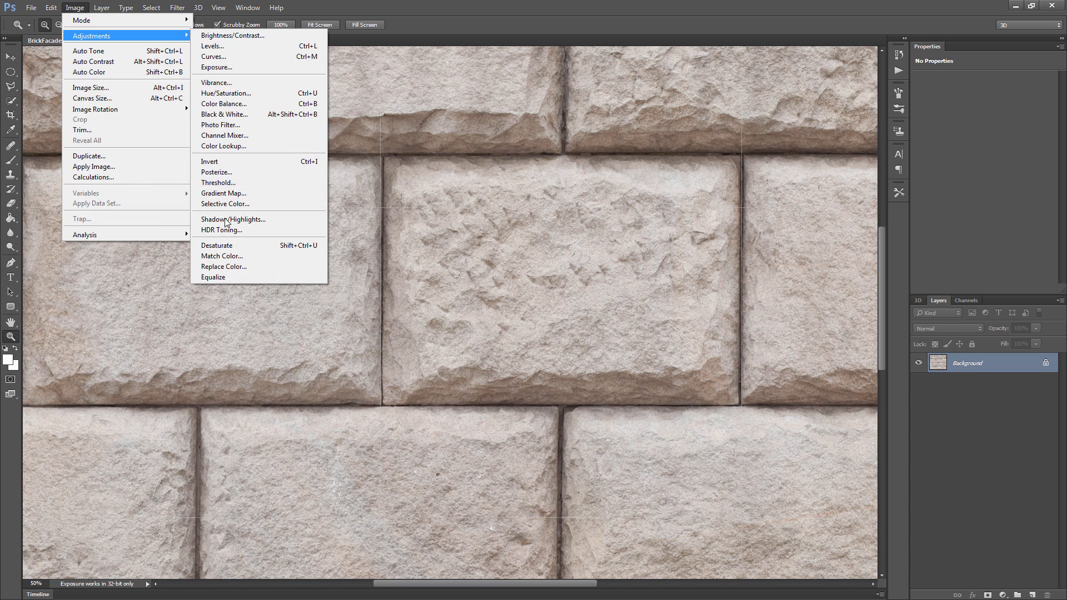
click(231, 93)
drag(508, 236, 362, 226)
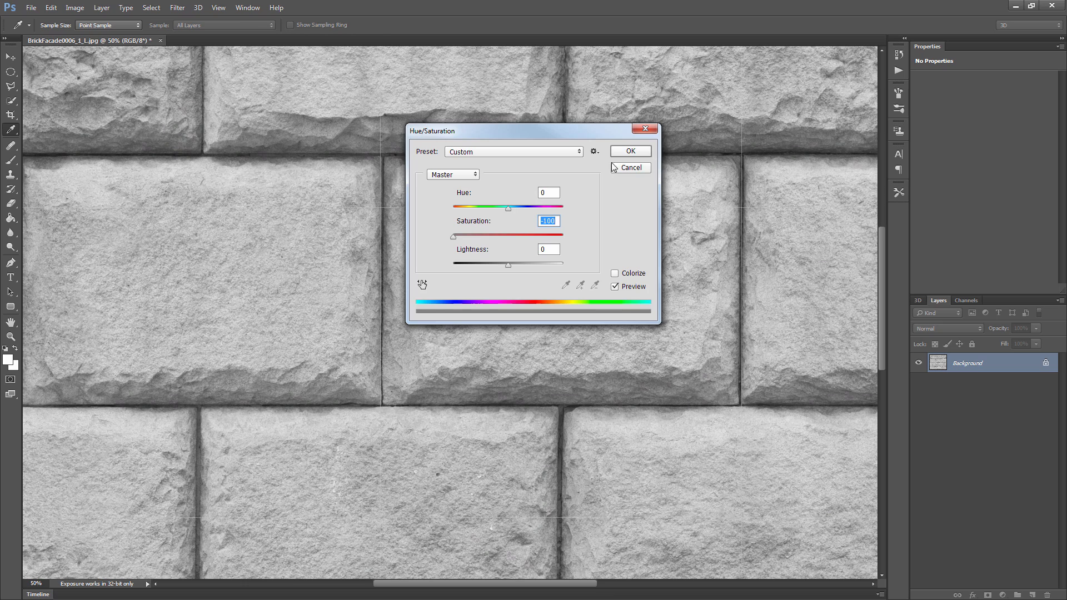
click(628, 150)
Increase the grayscale texture's contrast with Levels, setting the black input level to 44 and lowering the white input level.
key(ctrl+l)
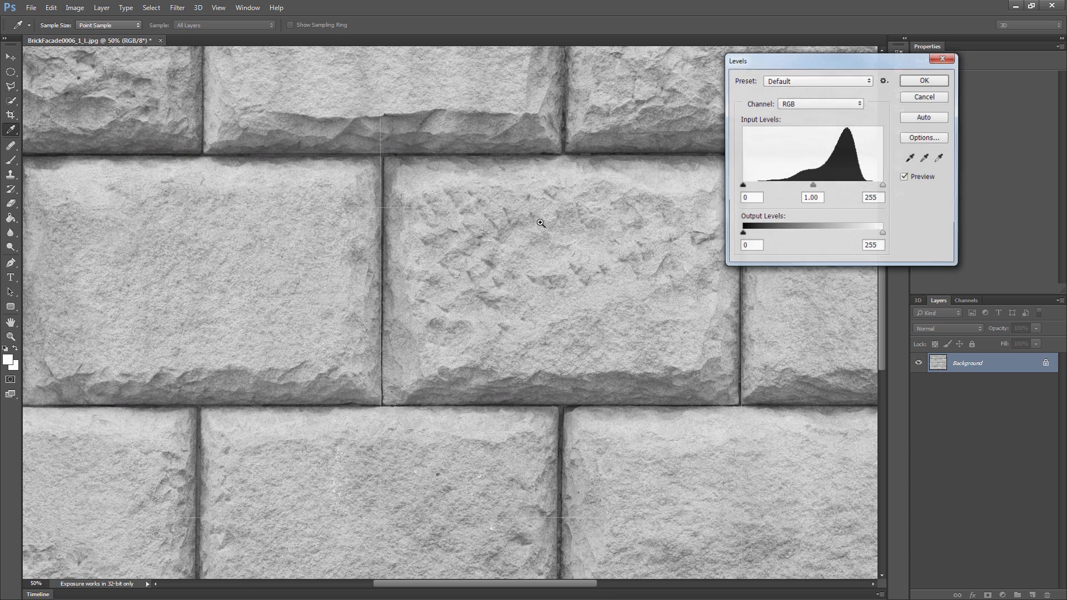
drag(742, 185, 766, 186)
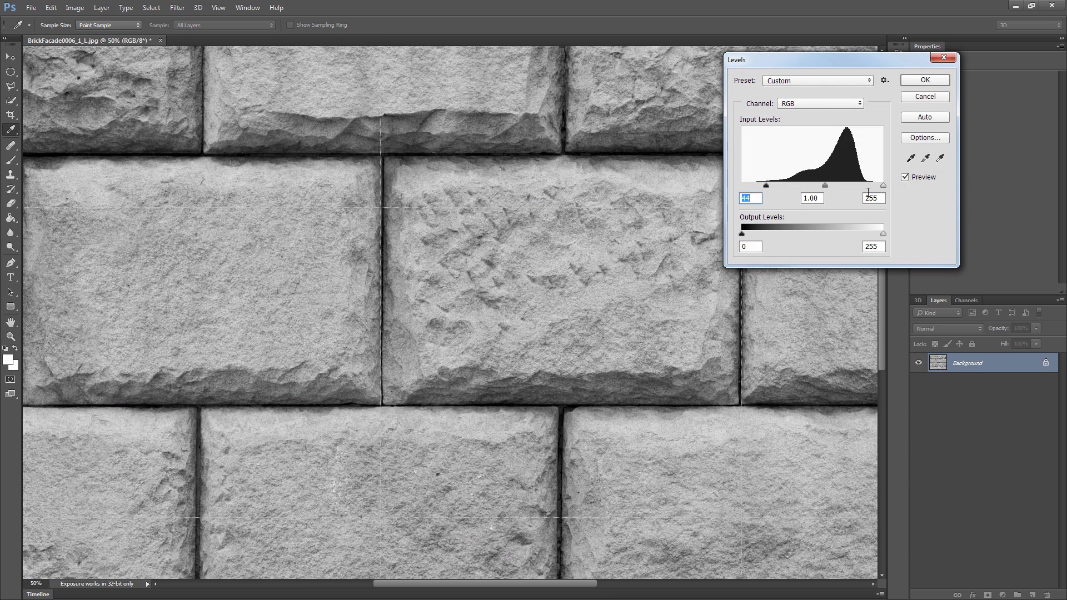
drag(883, 187, 868, 188)
click(927, 83)
alt+click(357, 297)
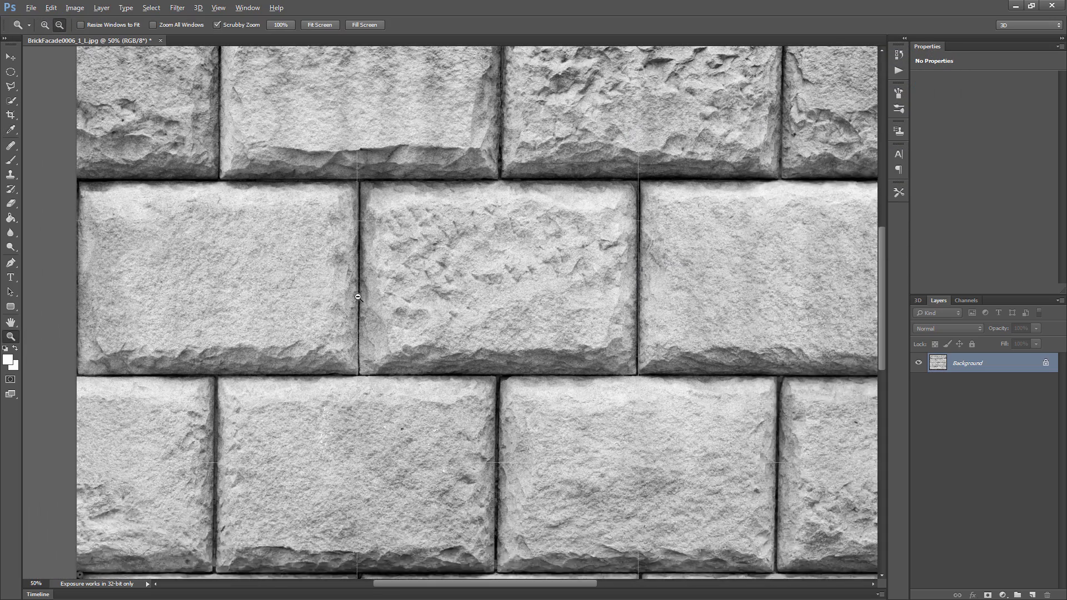
Try the Generate Normal Map filter on the contrasted grayscale brick texture, and undo both it and the Levels adjustment.
alt+click(357, 297)
click(177, 8)
mouse_move(192, 120)
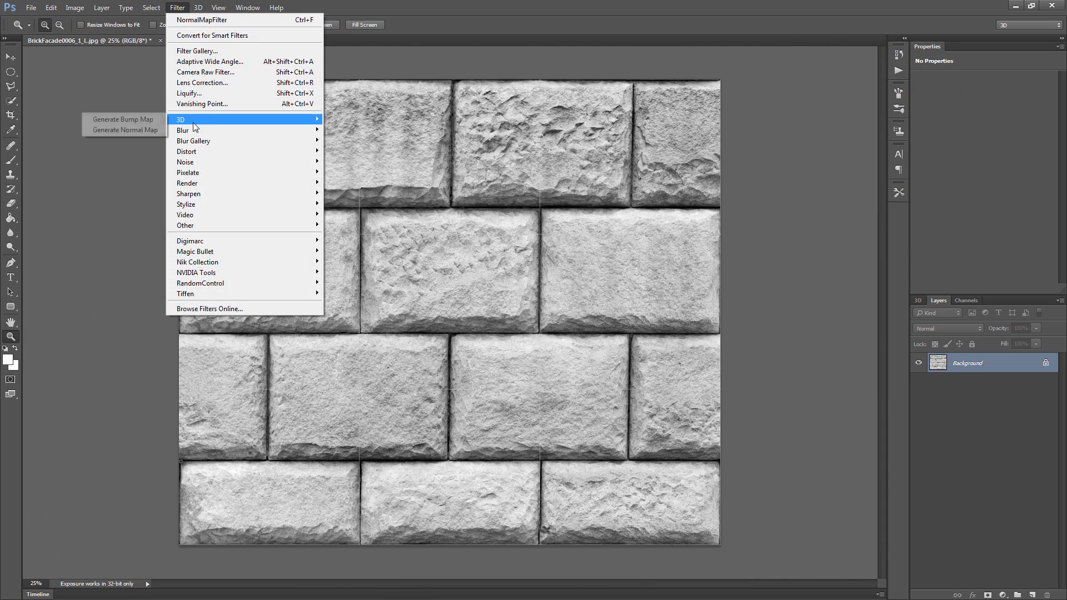
click(124, 131)
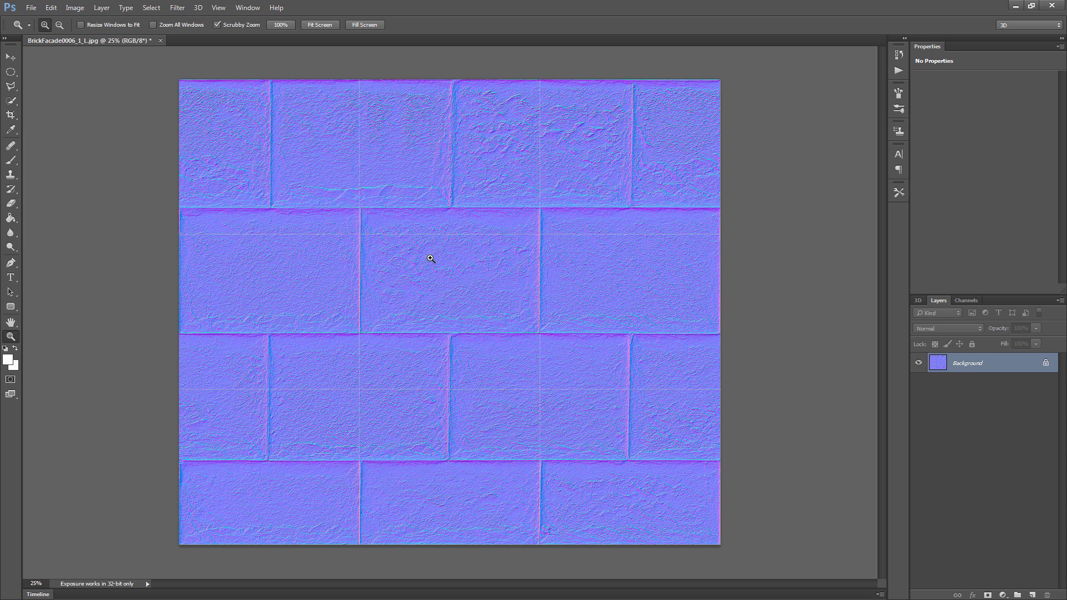
key(ctrl+z)
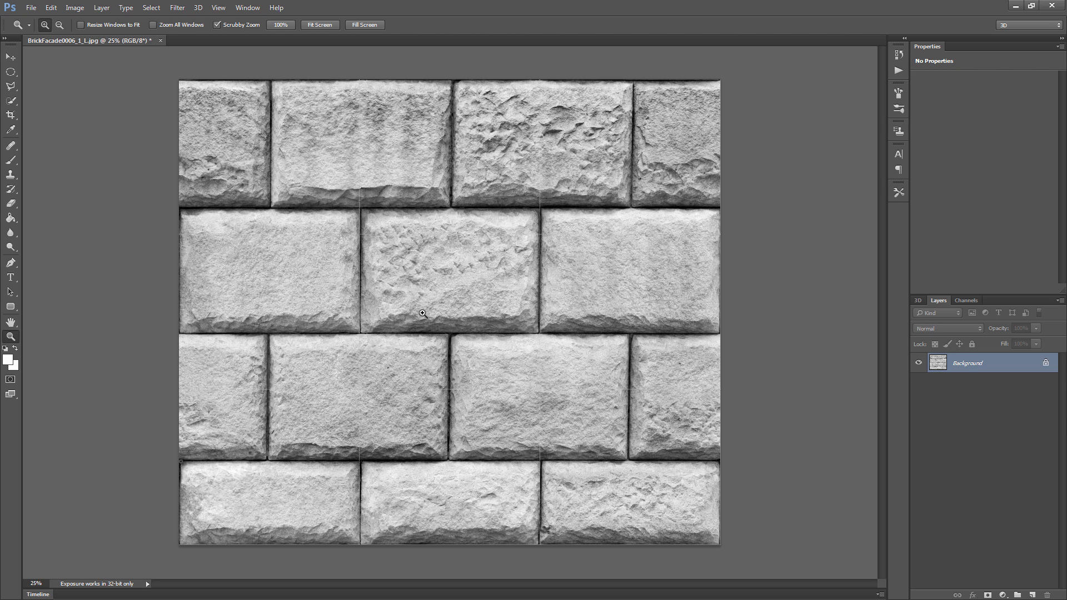
key(ctrl+z)
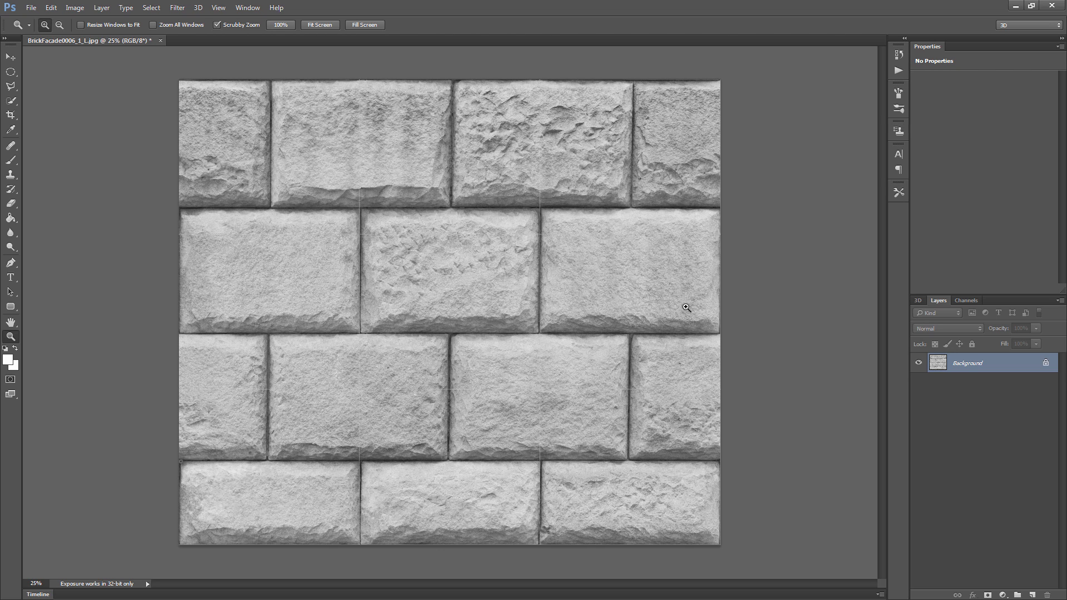
key(ctrl+alt+z)
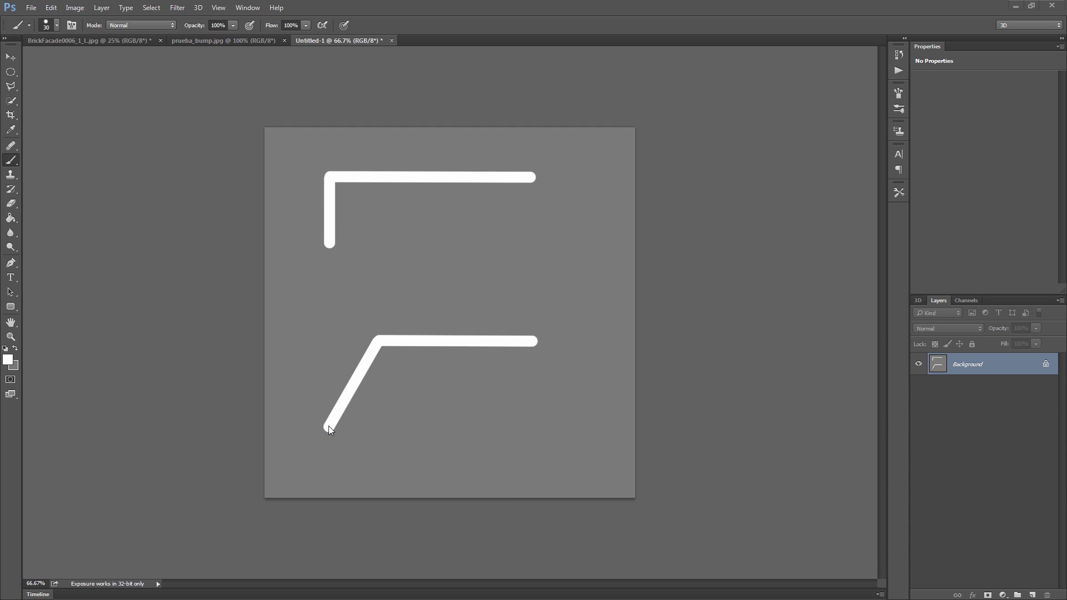
Bring up the checker image prueba_bump.jpg and convert its Background into the regular layer Layer 0.
click(225, 41)
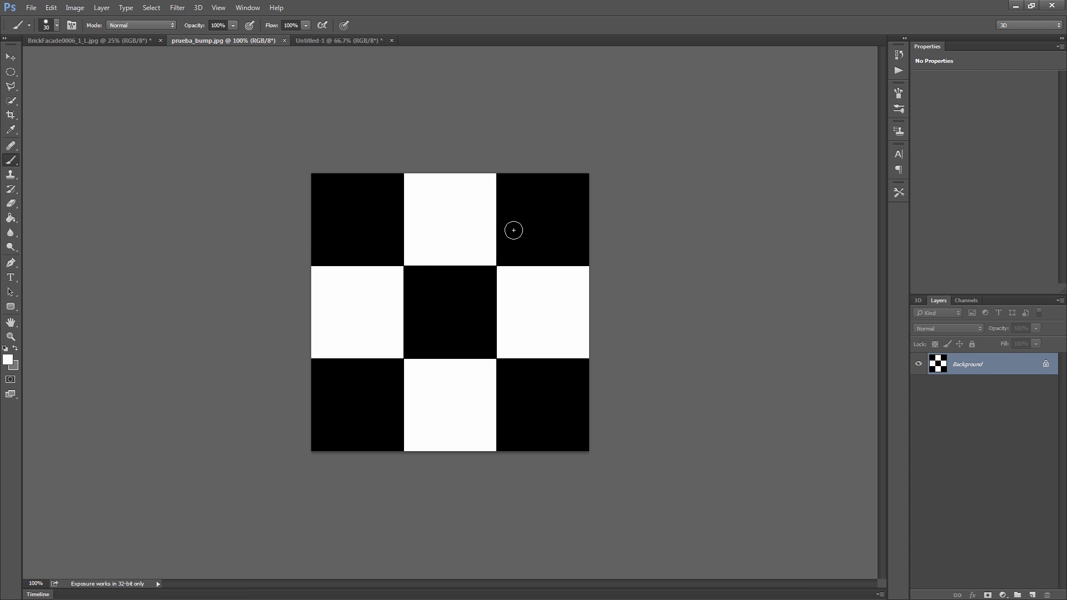
click(198, 8)
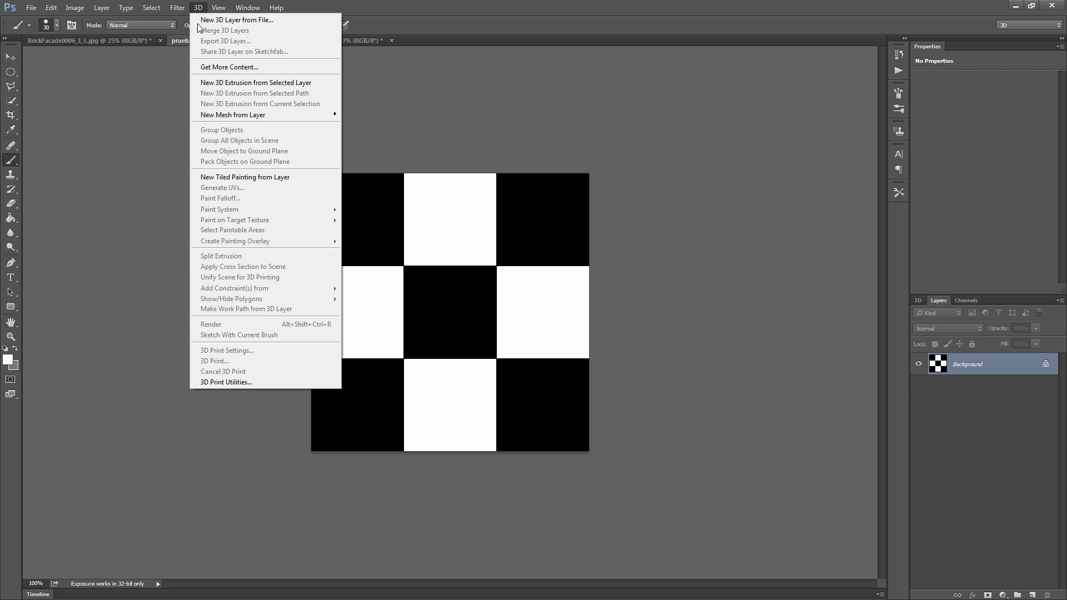
double_click(980, 364)
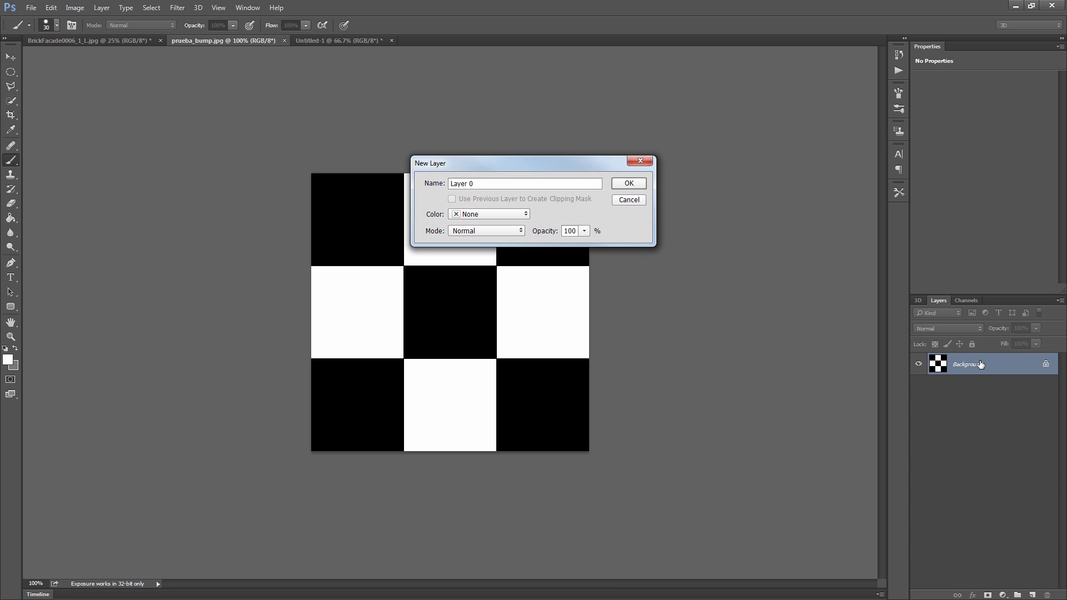
click(641, 182)
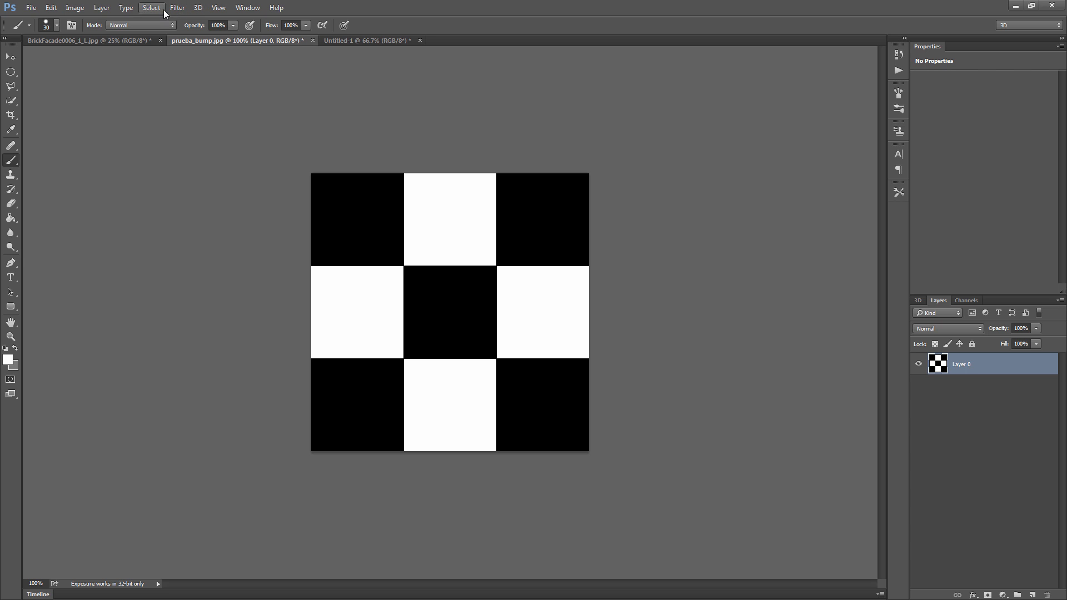
Save a PNG copy of the checker image as prueba_bump.png in the Tutorial_Texturas folder.
click(31, 8)
click(55, 130)
click(156, 242)
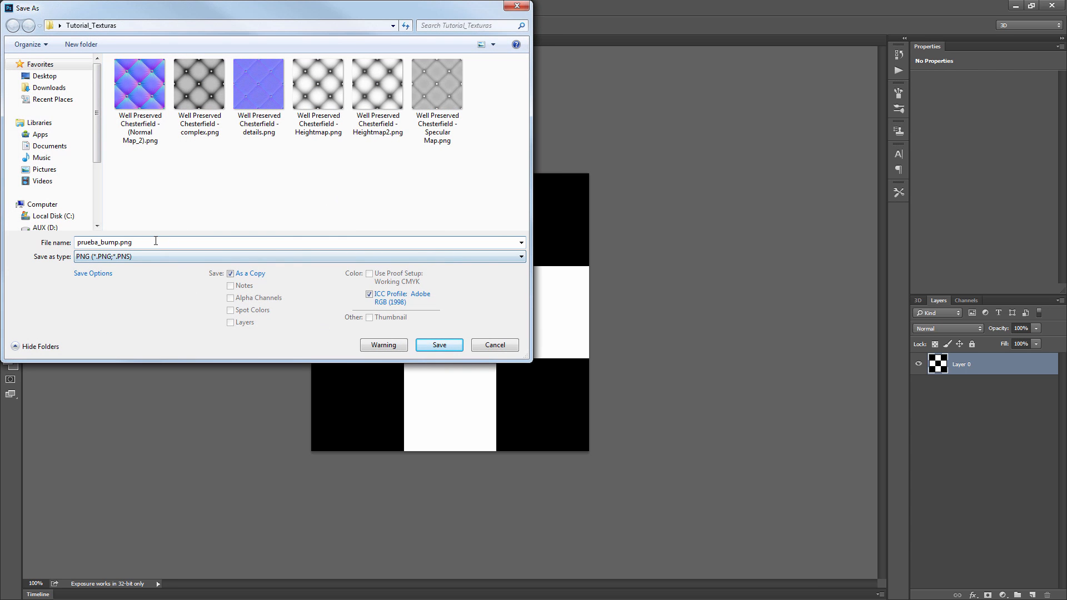
key(ctrl+a)
text(p)
key(Return)
key(Return)
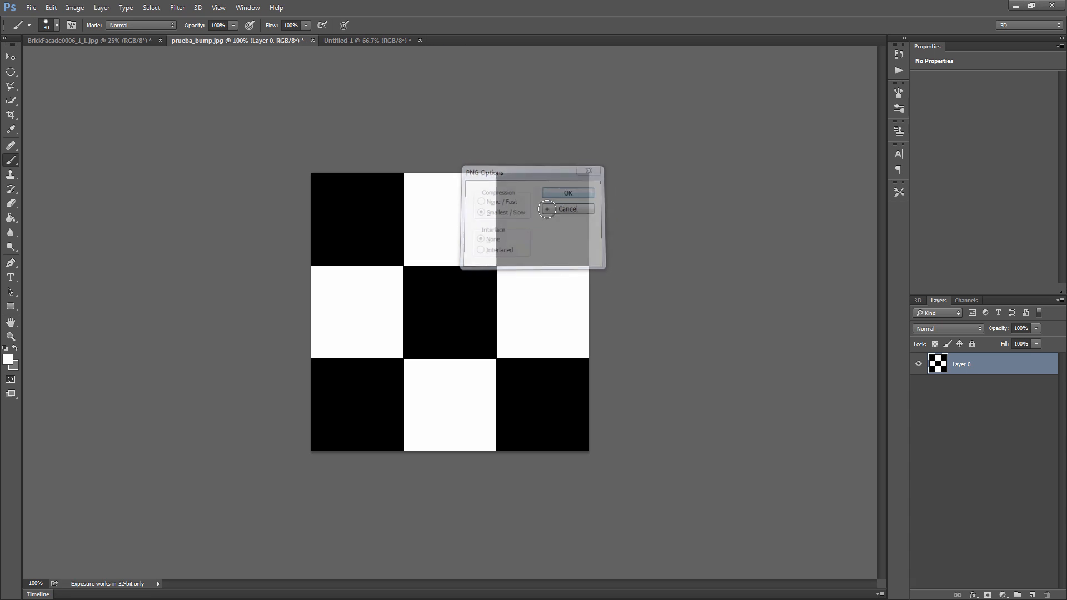
Try the NVIDIA NormalMapFilter on the checker image with its current settings.
click(178, 8)
mouse_move(184, 272)
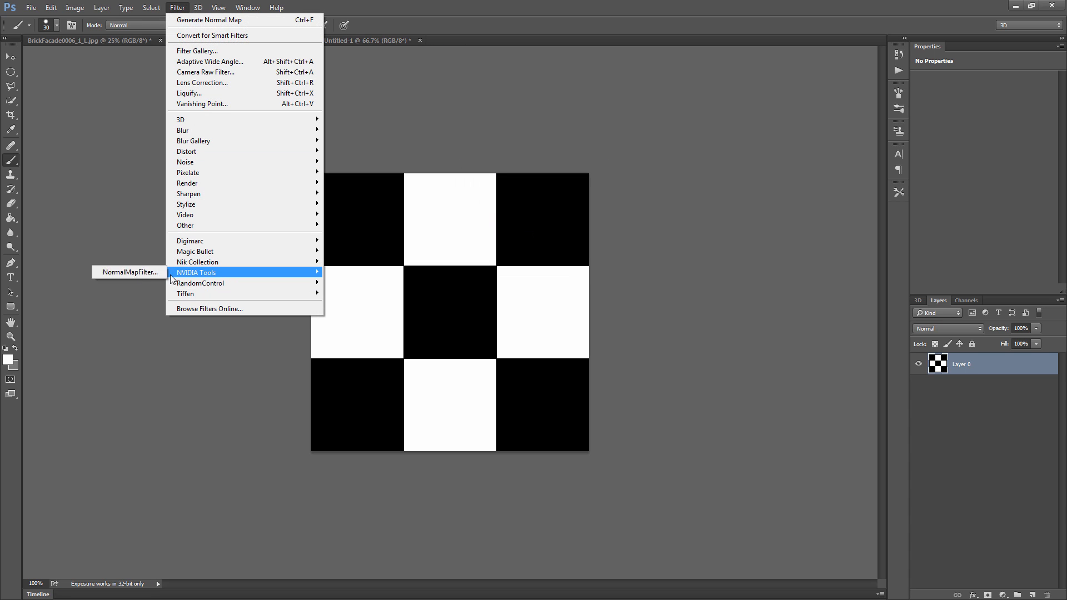
click(120, 270)
click(234, 285)
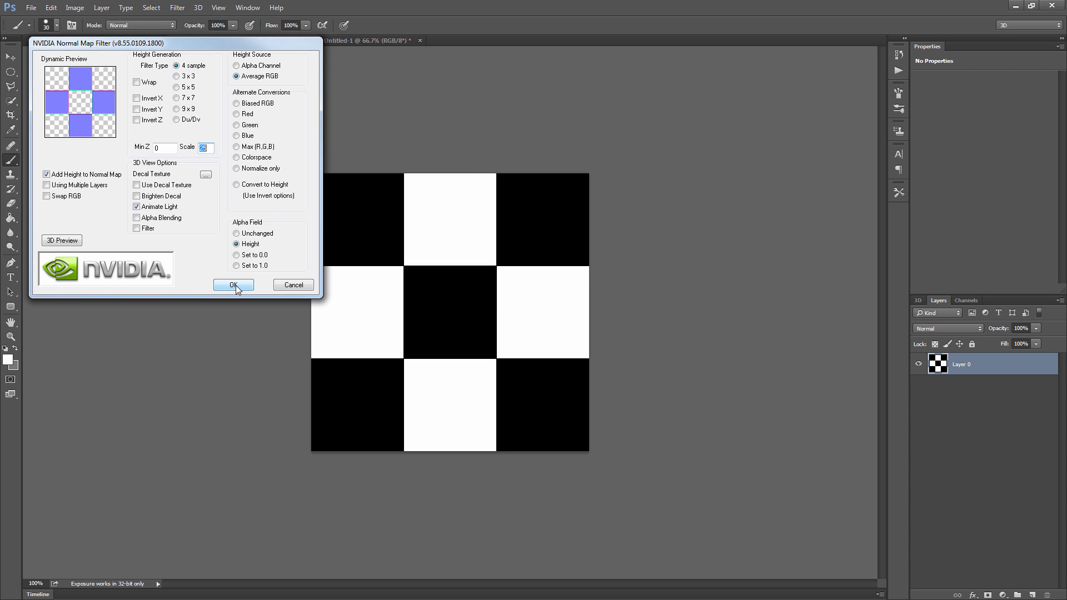
Convert the checker image into a normal map with the Generate Normal Map filter.
click(197, 8)
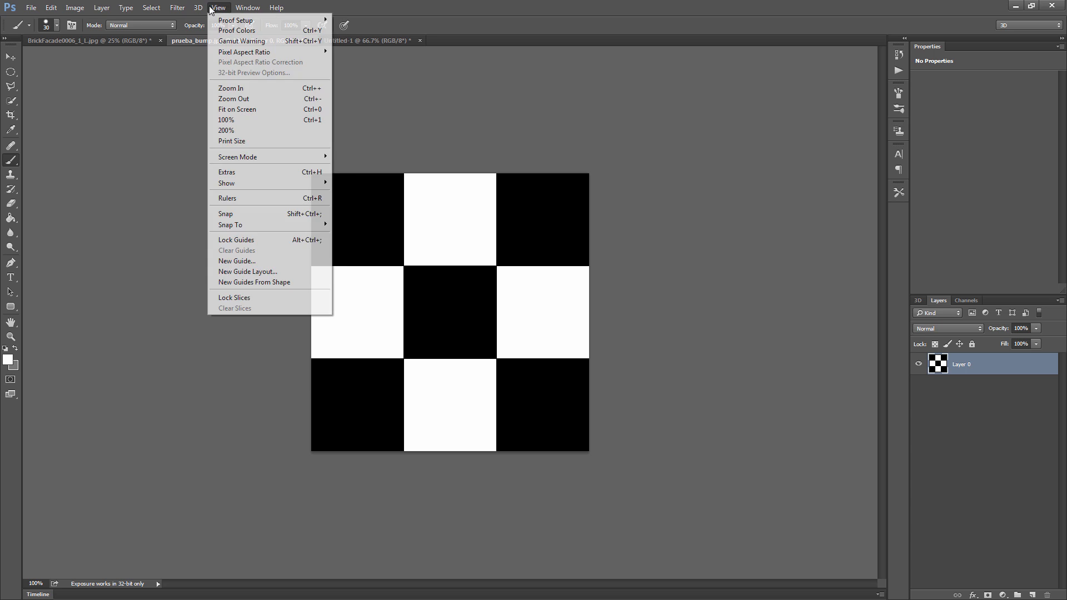
mouse_move(177, 8)
mouse_move(189, 119)
click(129, 129)
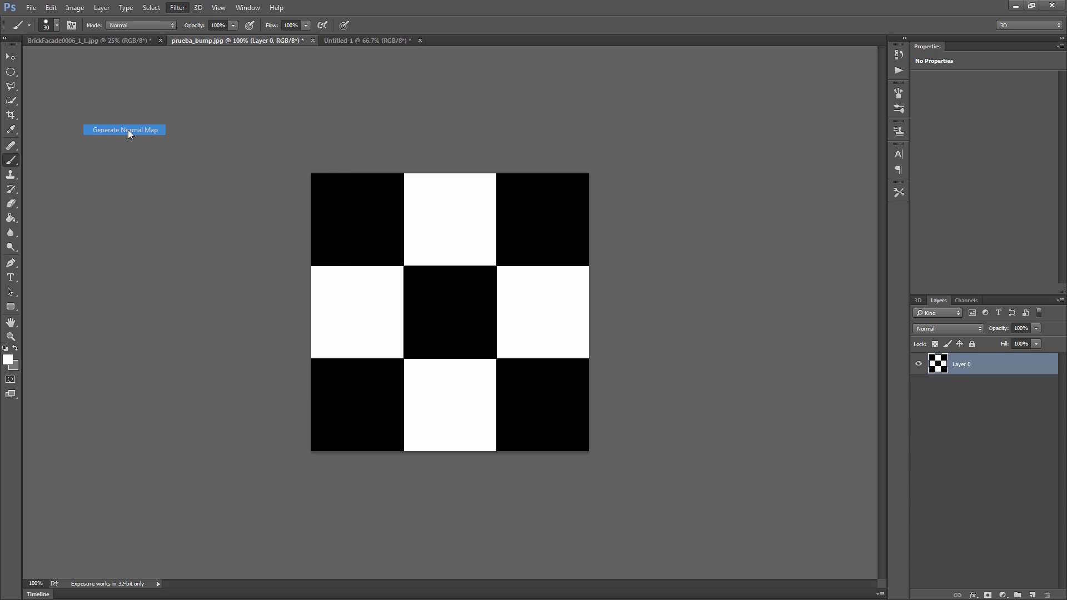
Examine up close the colored edge lines where the squares of the checker normal map meet.
click(11, 337)
click(405, 264)
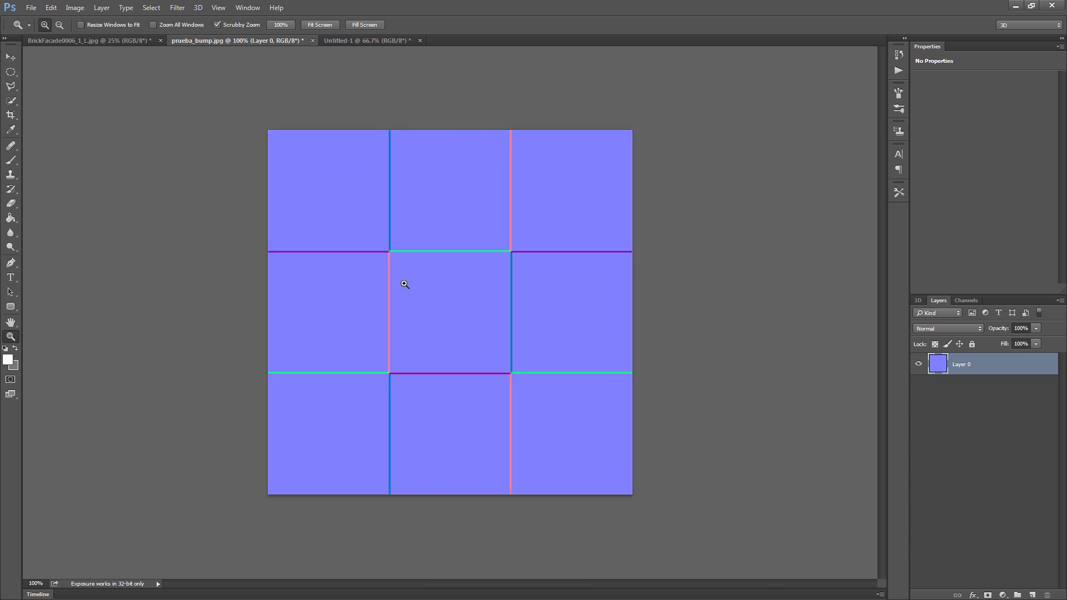
click(380, 251)
click(380, 251)
click(431, 286)
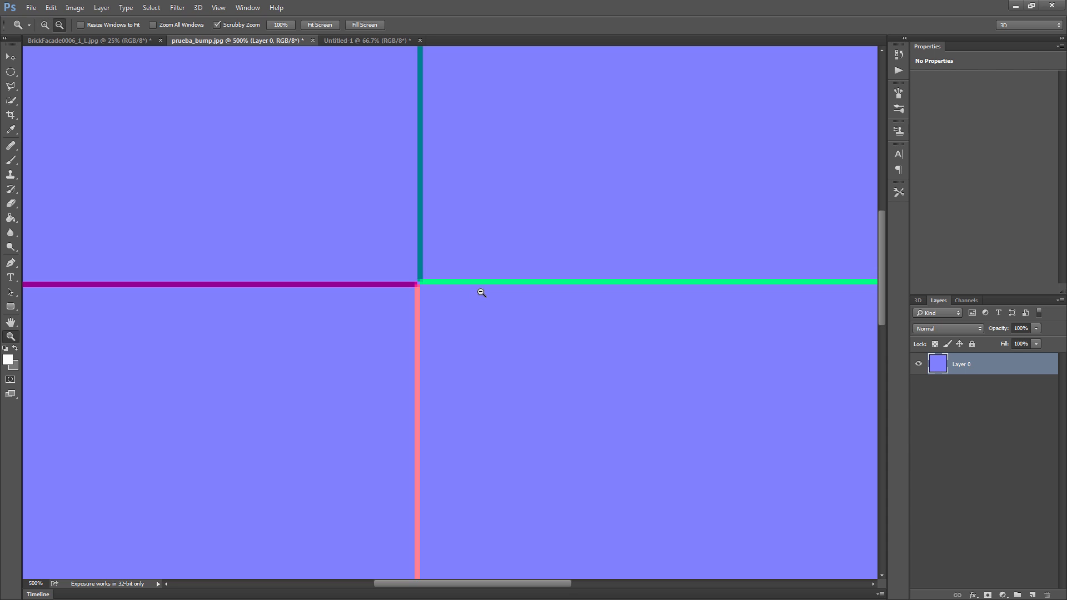
alt+click(481, 292)
alt+click(481, 292)
alt+click(481, 292)
alt+click(561, 336)
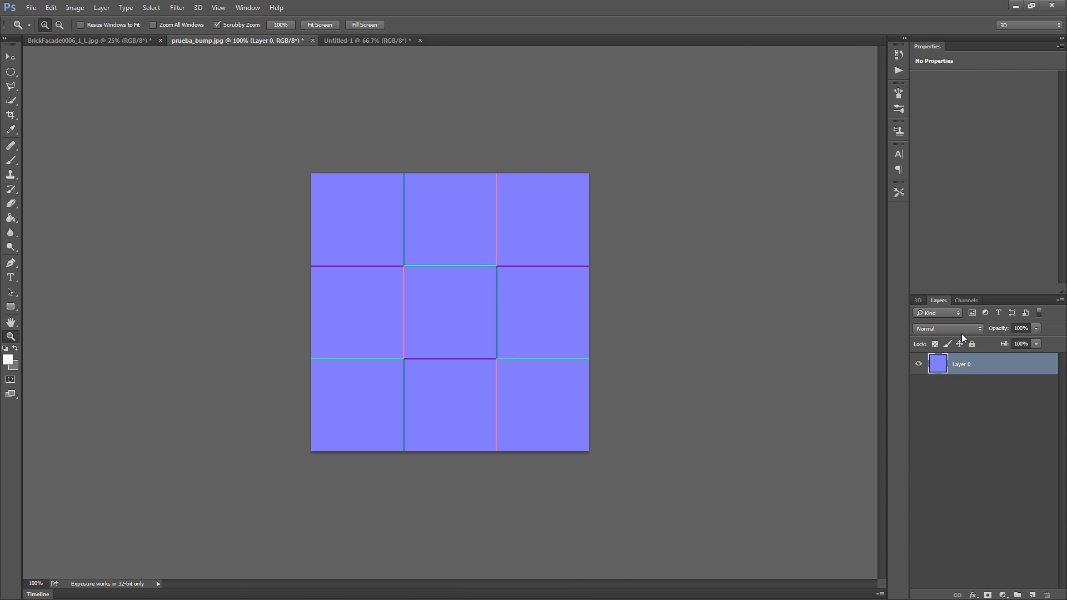
Inspect the normal map's red channel on its own, restore all channels and compare the edge colors of the center square.
click(958, 301)
click(916, 377)
click(917, 356)
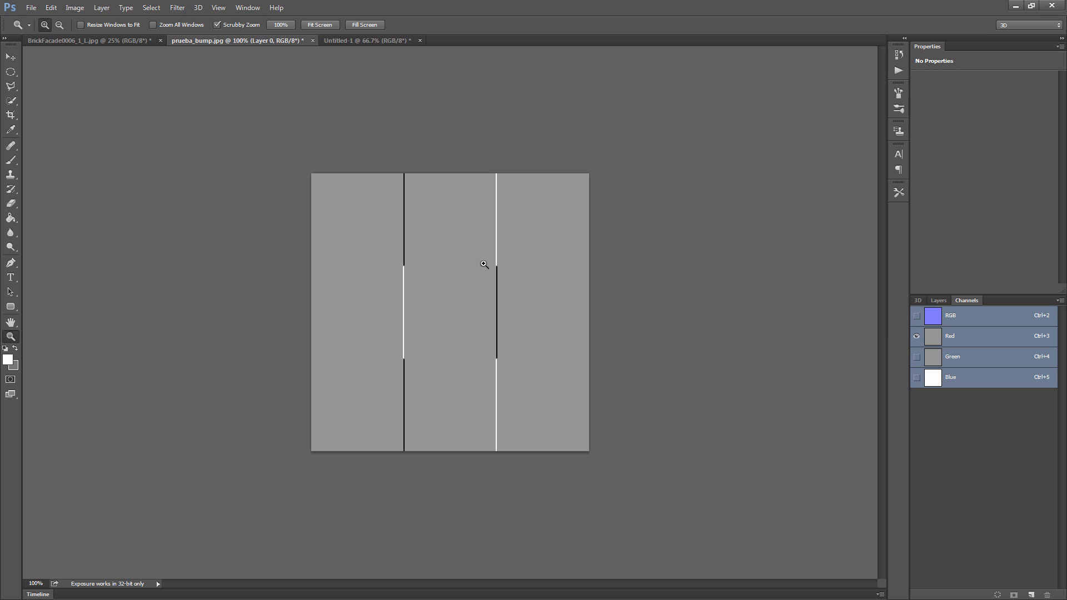
click(942, 301)
click(968, 300)
click(919, 322)
click(918, 300)
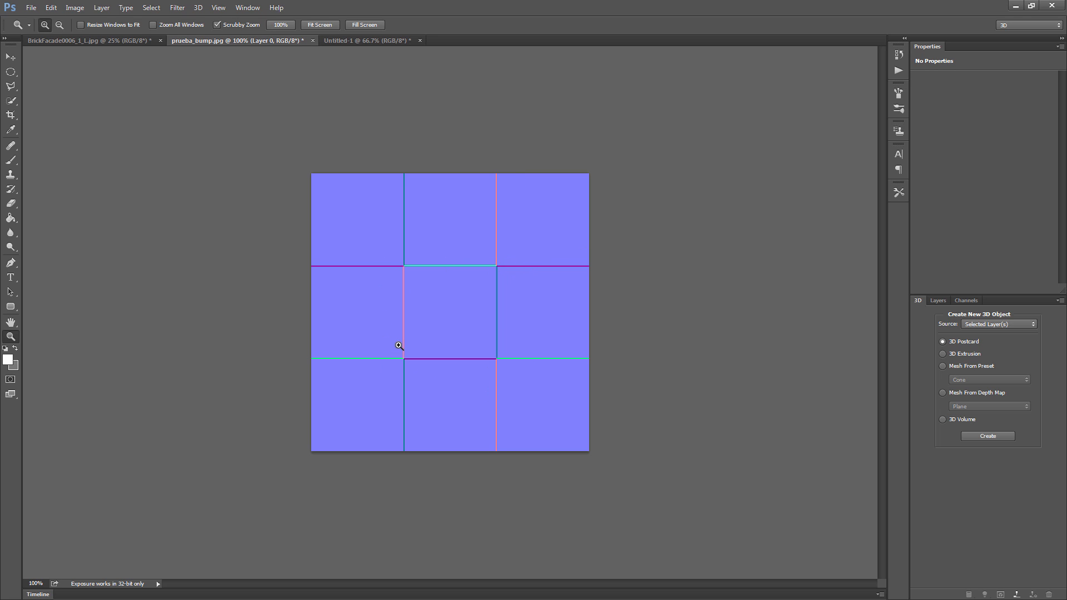
click(505, 272)
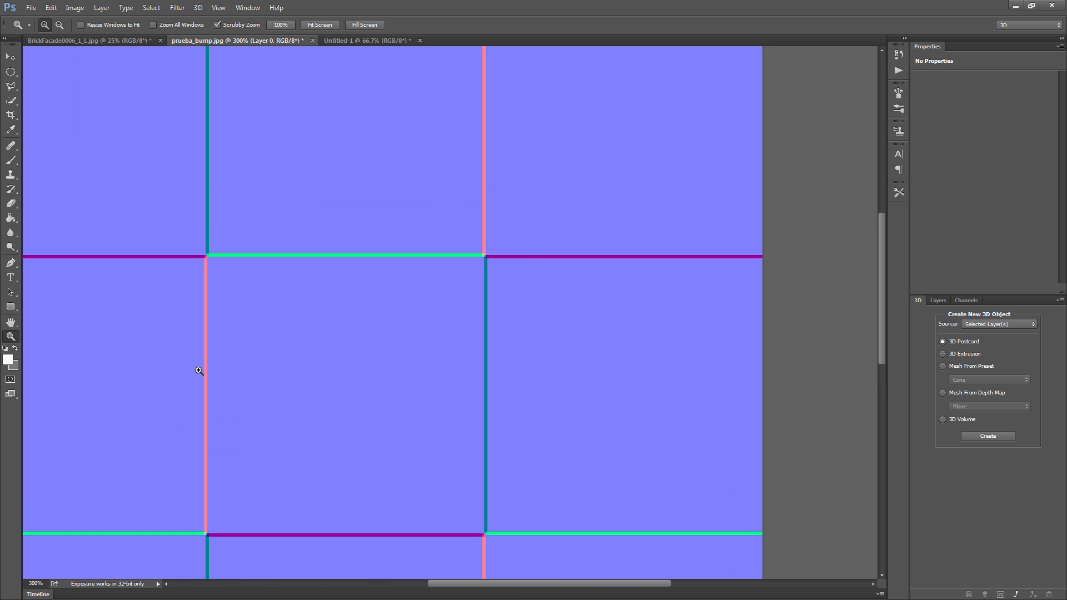
alt+click(260, 265)
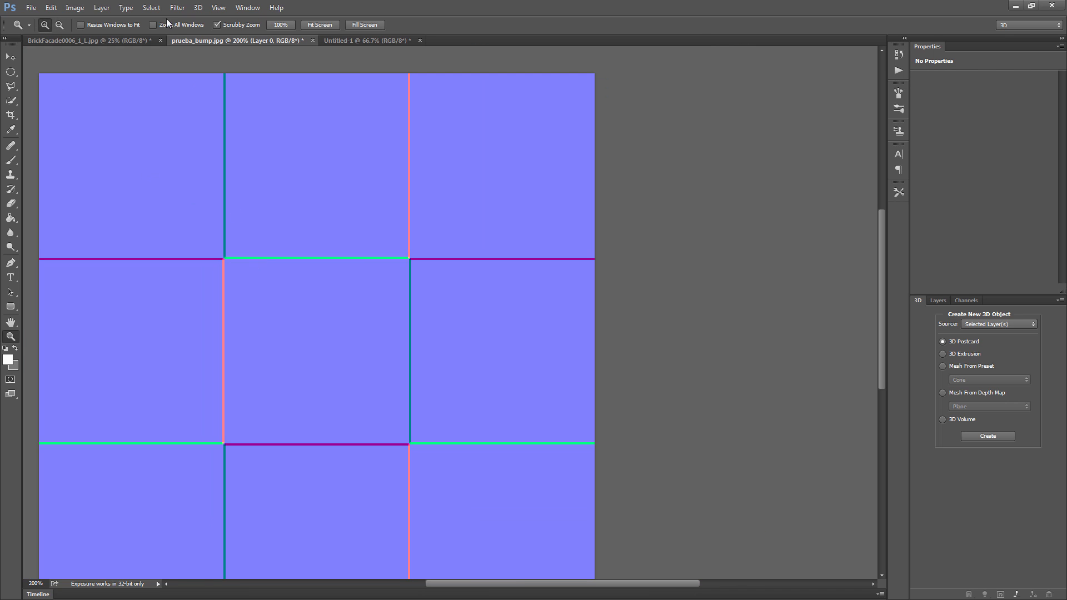
Save a PNG copy of the normal map as prueba_normal.png in the Tutorial_Texturas folder with the default PNG options.
click(51, 7)
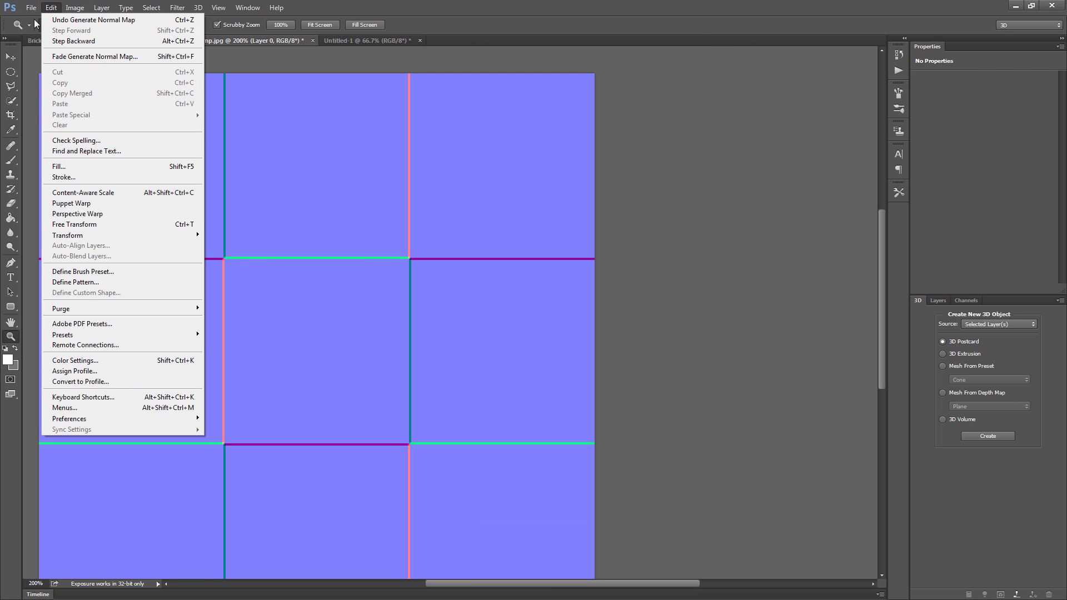
click(58, 129)
click(124, 244)
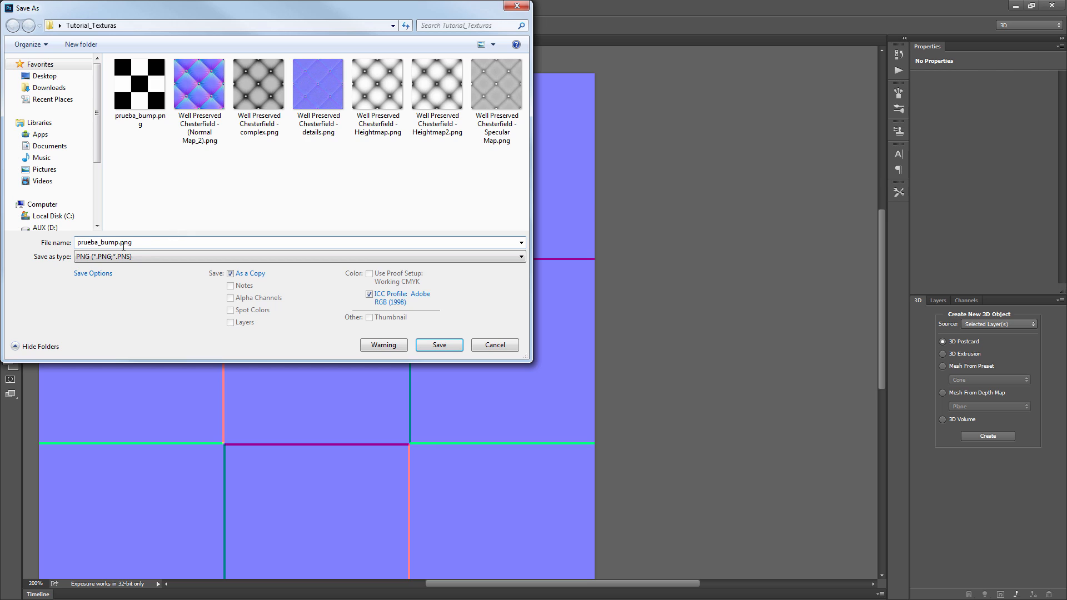
double_click(111, 244)
click(117, 244)
key(ctrl+a)
click(134, 242)
drag(102, 243, 120, 247)
text(normal)
key(Return)
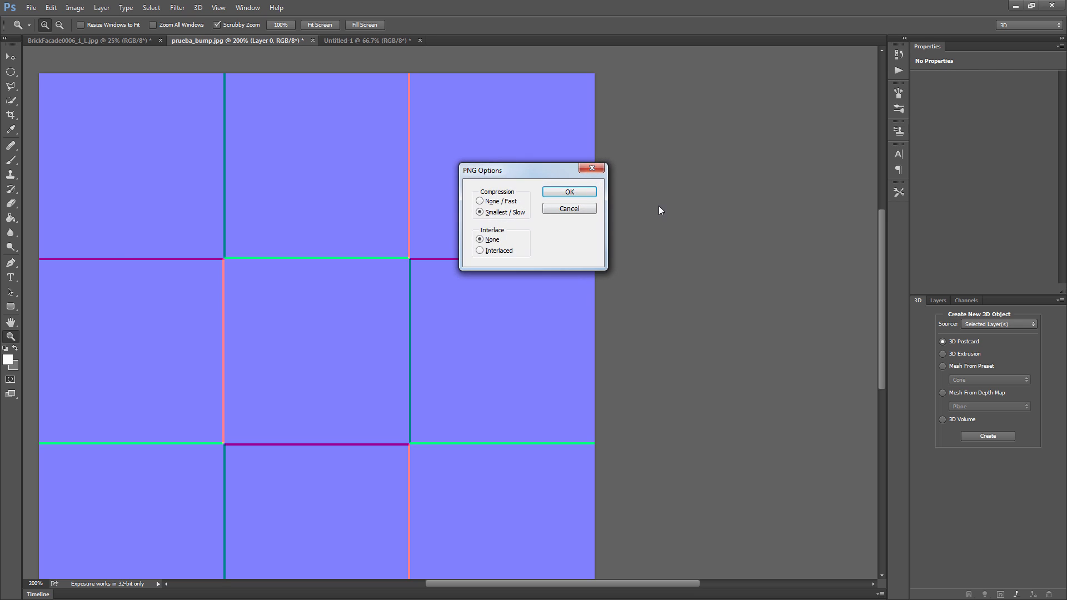
click(569, 192)
click(582, 192)
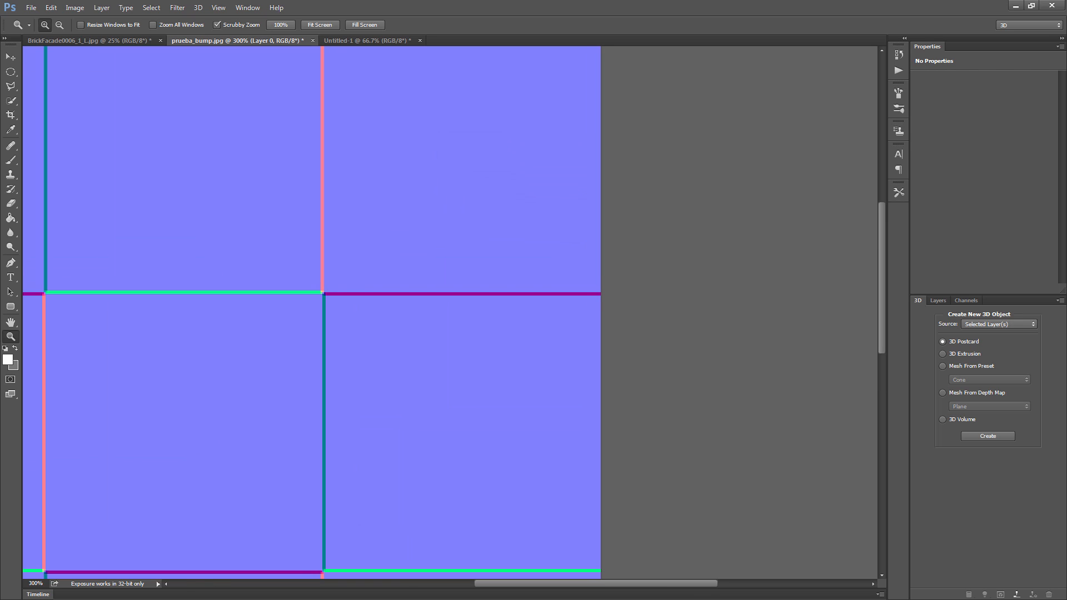
Switch to 3ds Max, close the render window and delete the old normal and height bitmap nodes from the material graph.
key(alt+Tab)
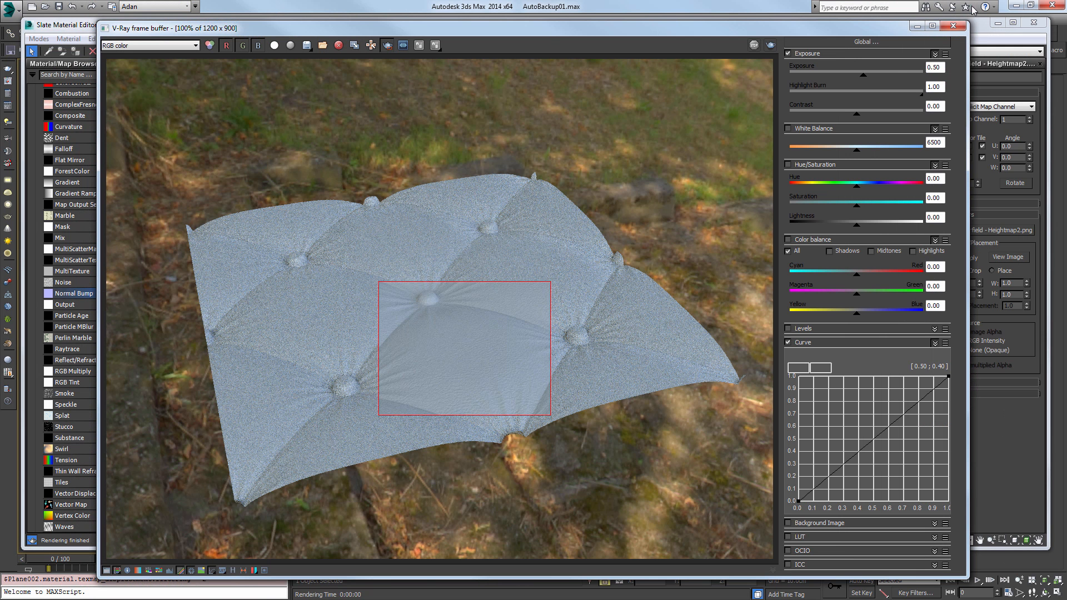
click(954, 26)
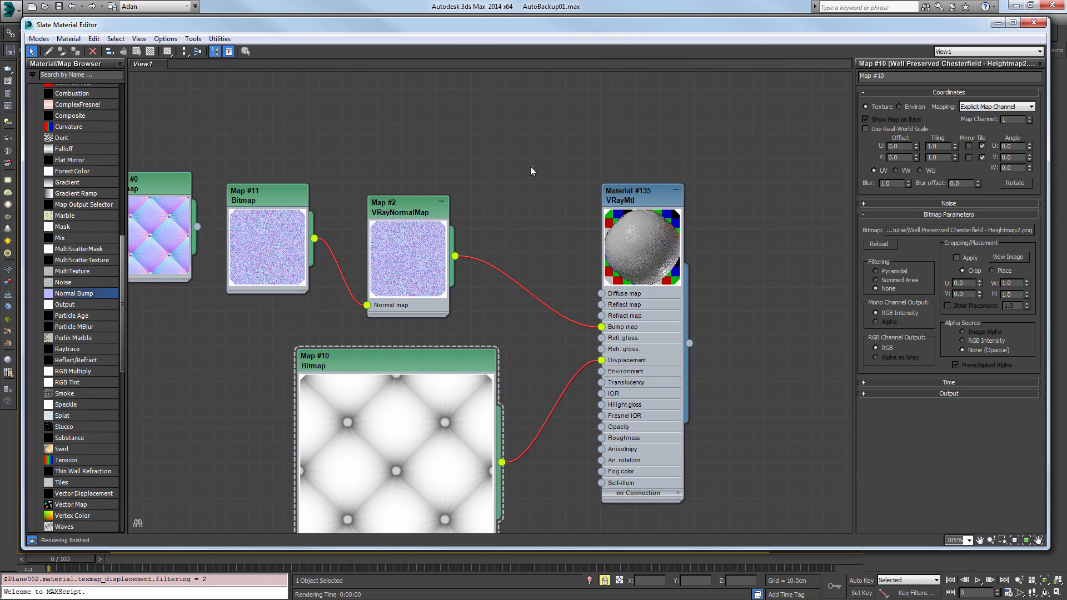
drag(250, 134, 390, 276)
key(Delete)
click(458, 321)
key(Delete)
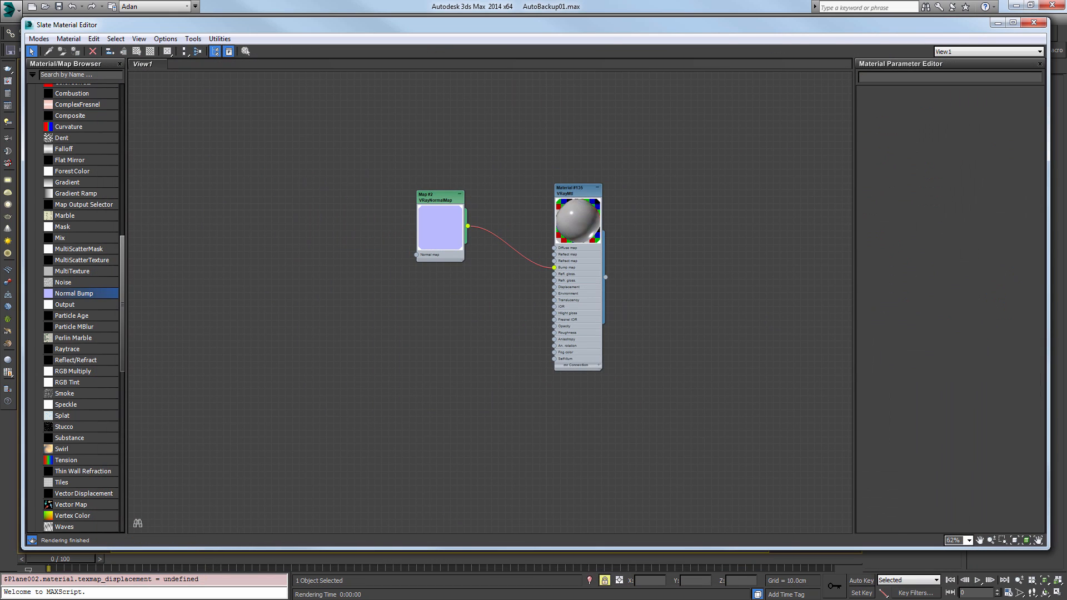
Add the saved checker normal map and black-and-white checker image to the material graph as two bitmap nodes.
drag(0, 261, 347, 209)
double_click(350, 253)
mouse_move(0, 361)
mouse_down()
mouse_move(215, 354)
mouse_move(364, 316)
mouse_move(346, 321)
mouse_up()
double_click(347, 316)
middle_drag(591, 315, 455, 297)
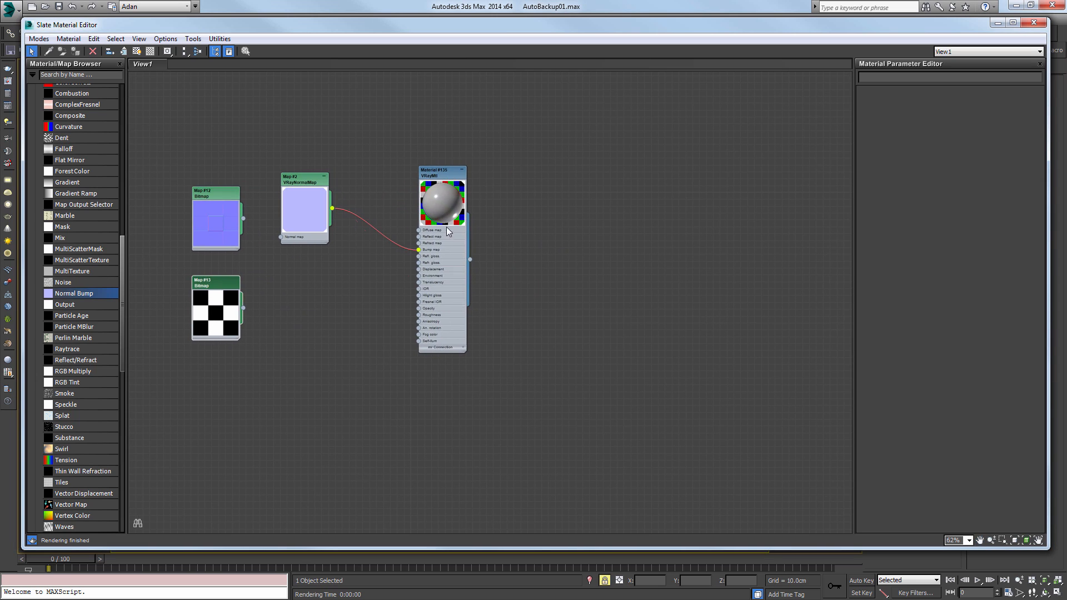
Duplicate the VRayMtl material below the original and connect the black-and-white checker bitmap to the copy's bump map.
shift+drag(446, 209, 459, 428)
scroll(231, 312, up, 2)
drag(239, 314, 301, 457)
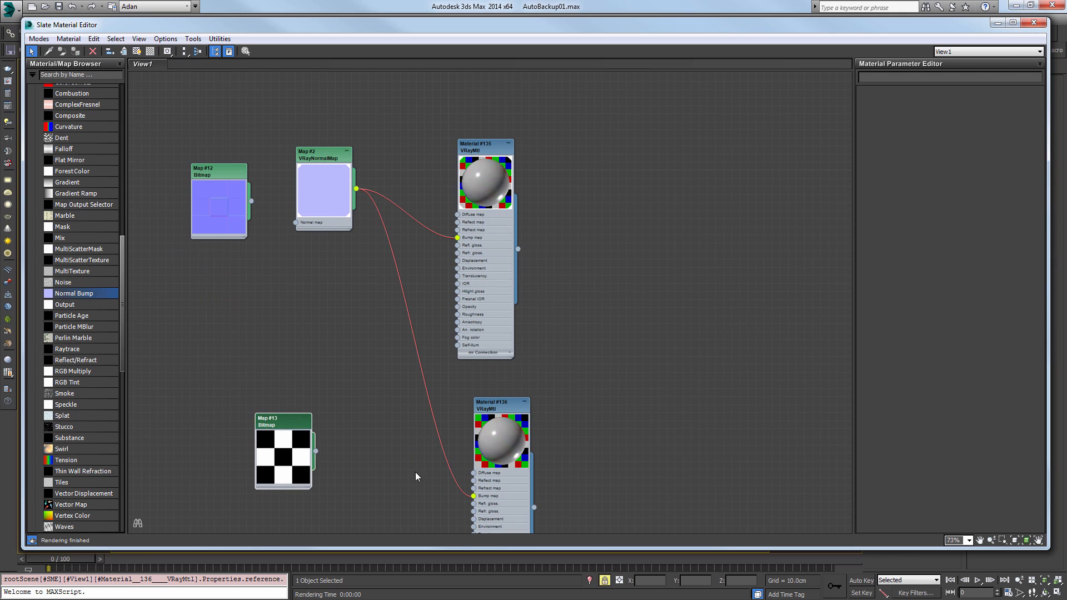
scroll(416, 472, up, 1)
middle_drag(416, 472, 370, 354)
drag(261, 331, 430, 379)
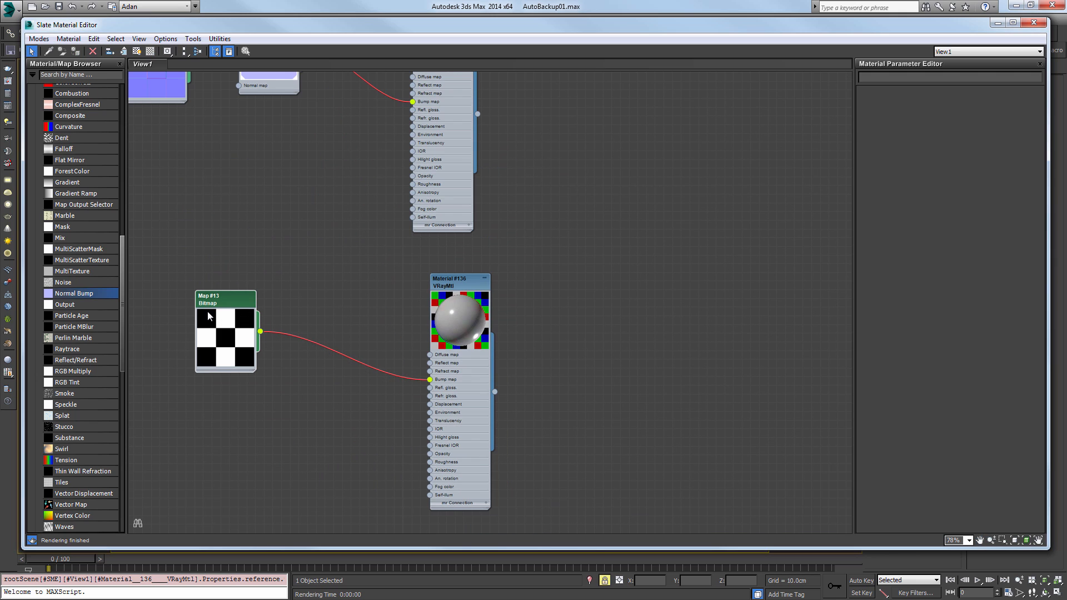
Move the checker bitmap node closer to the duplicated material and set that material's bump amount to 50.
drag(206, 312, 241, 338)
double_click(469, 284)
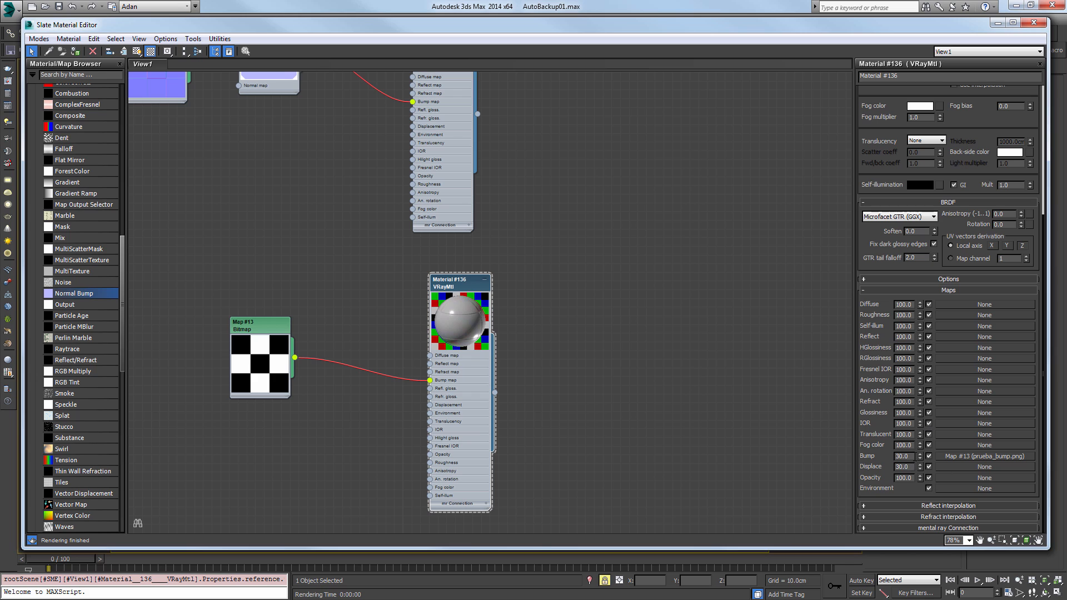
drag(911, 456, 807, 453)
text(50)
key(Return)
Connect the checker normal map bitmap to the normal map input of the VRayNormalMap node.
middle_drag(494, 337, 618, 496)
scroll(431, 244, up, 2)
drag(348, 250, 349, 248)
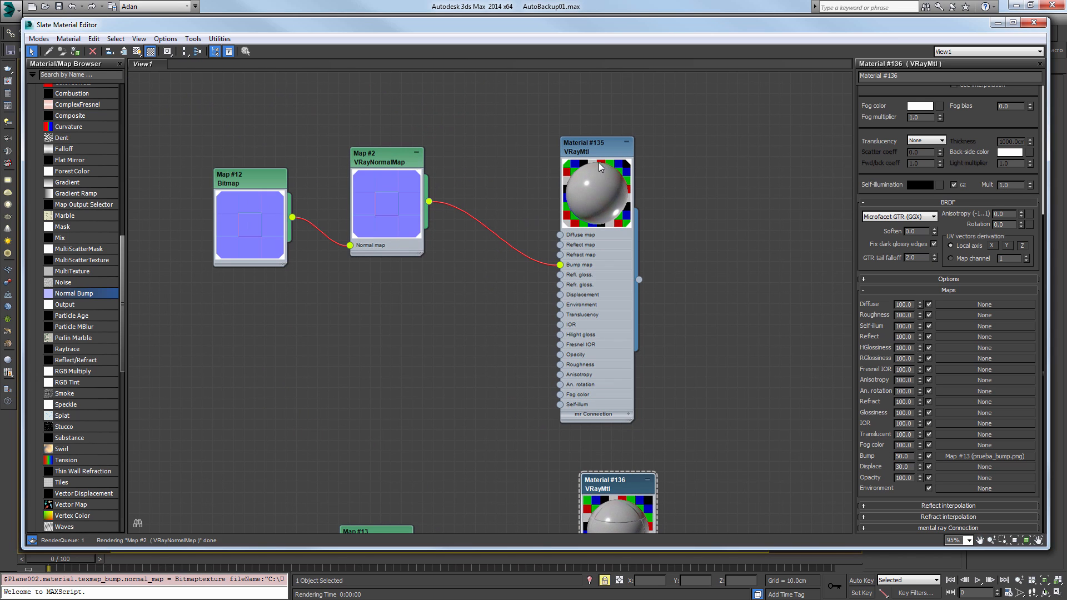
Set the bump amount of the material driven by the VRayNormalMap to 50.
double_click(593, 148)
drag(913, 457, 786, 453)
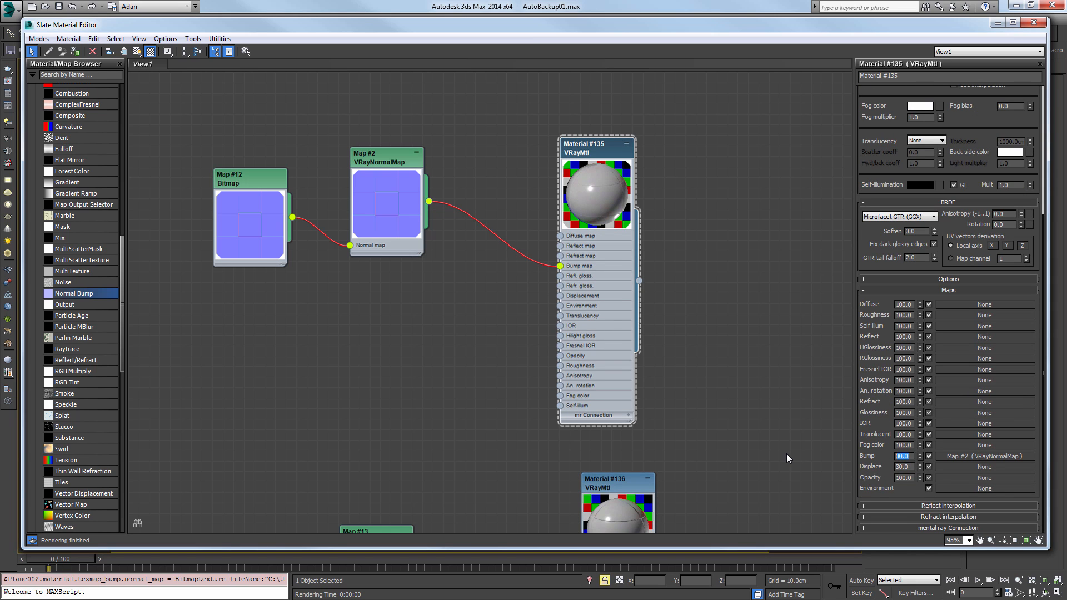
text(50)
key(Return)
Set the checker normal map bitmap's filtering to None and reopen prueba_normal.png as its image file.
double_click(272, 186)
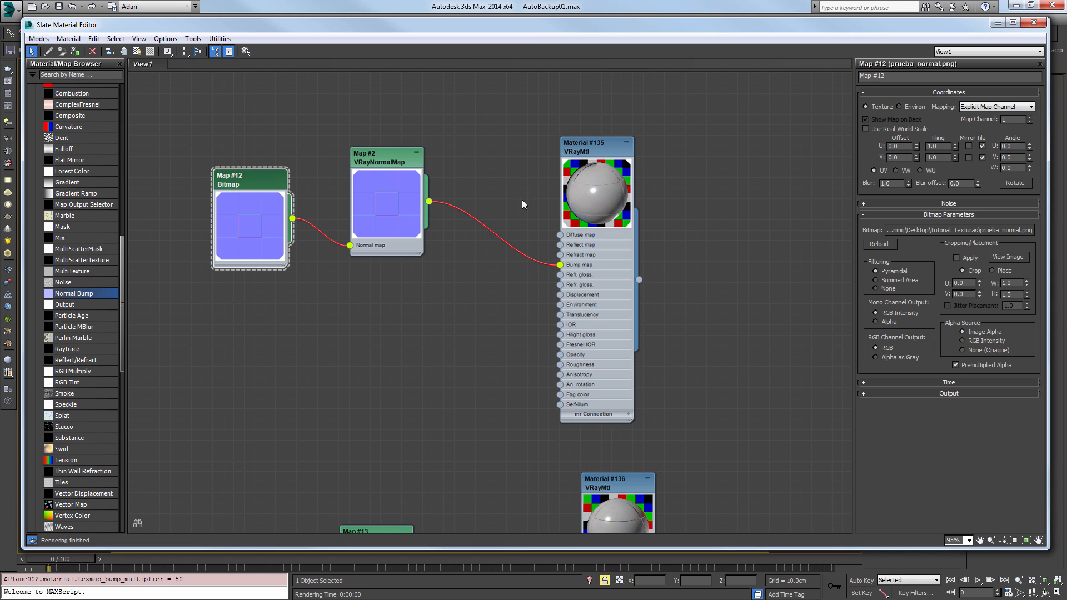
click(1011, 235)
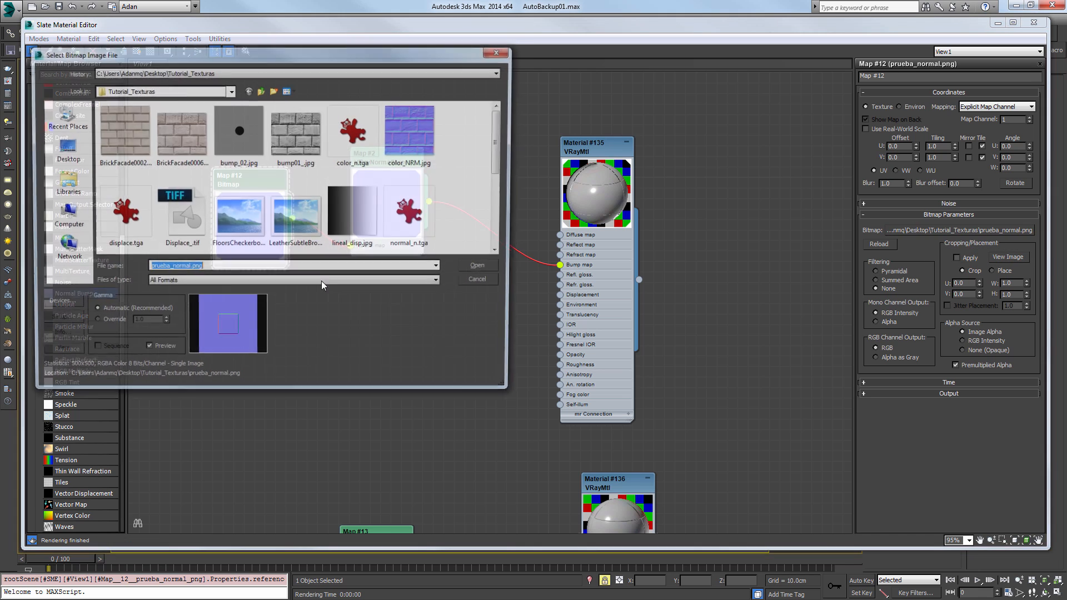
click(475, 267)
Set the filtering of the black-and-white checker bitmap prueba_bump.png to None.
middle_drag(531, 419, 538, 140)
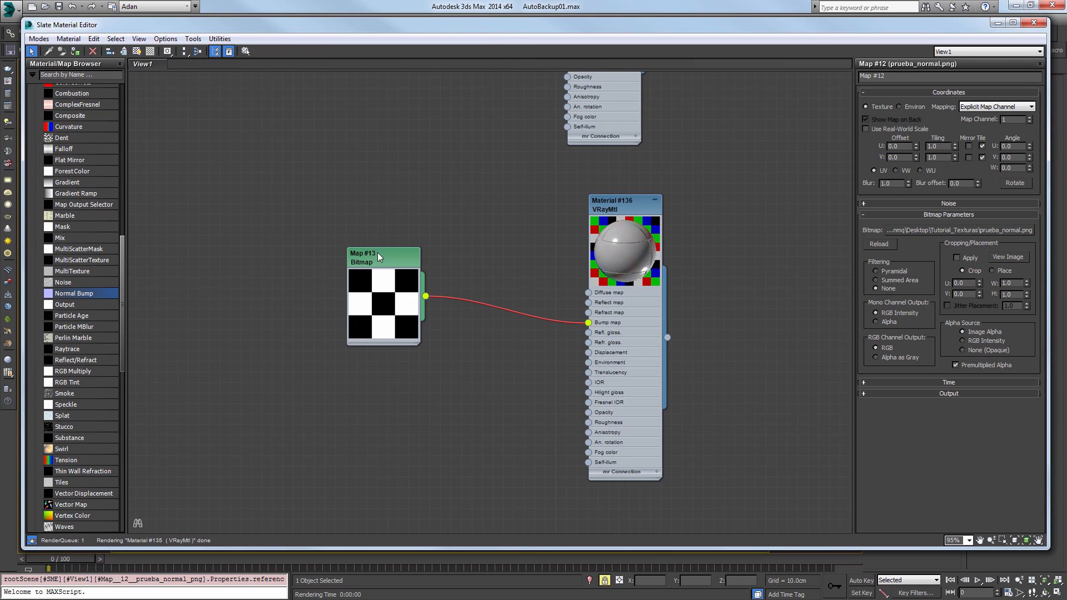
double_click(378, 253)
click(885, 288)
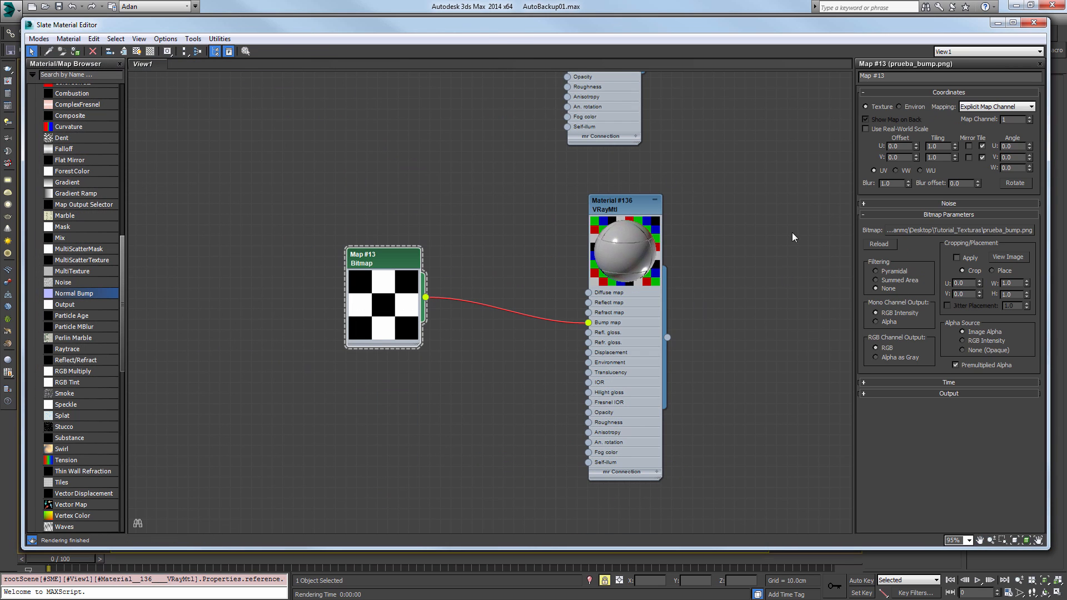
Arrange the two material graphs compactly one above the other and close the material editor.
scroll(601, 336, down, 5)
drag(578, 369, 566, 357)
drag(397, 415, 397, 382)
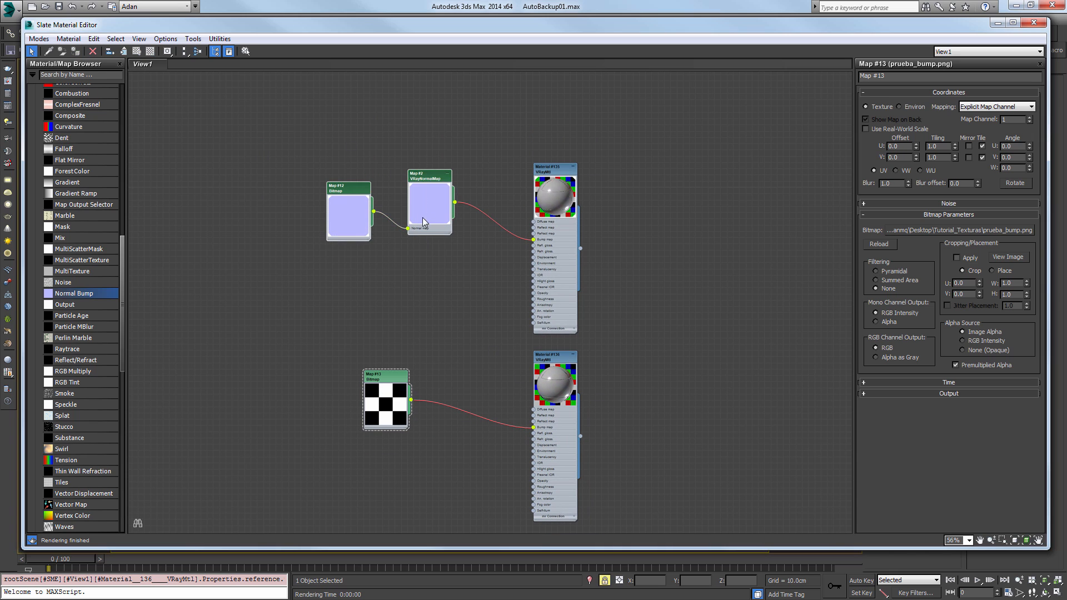
drag(423, 218, 434, 236)
key(m)
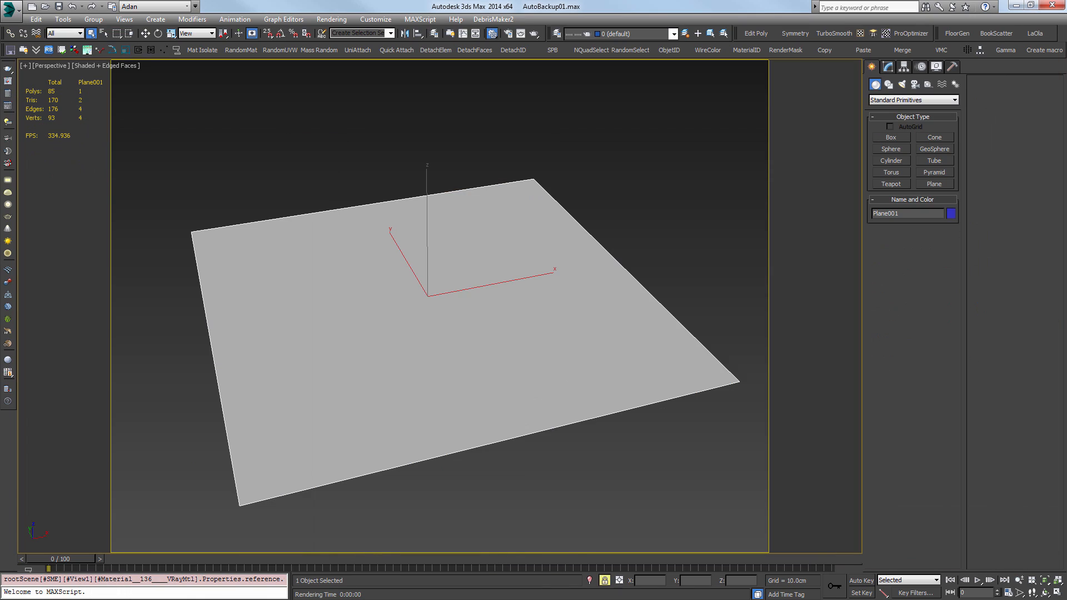
Clone the plane along the X axis so that two planes lie side by side.
scroll(529, 302, down, 5)
key(w)
mouse_move(415, 281)
shift+mouse_down()
mouse_move(564, 253)
mouse_move(553, 248)
shift+mouse_up()
click(534, 351)
click(426, 312)
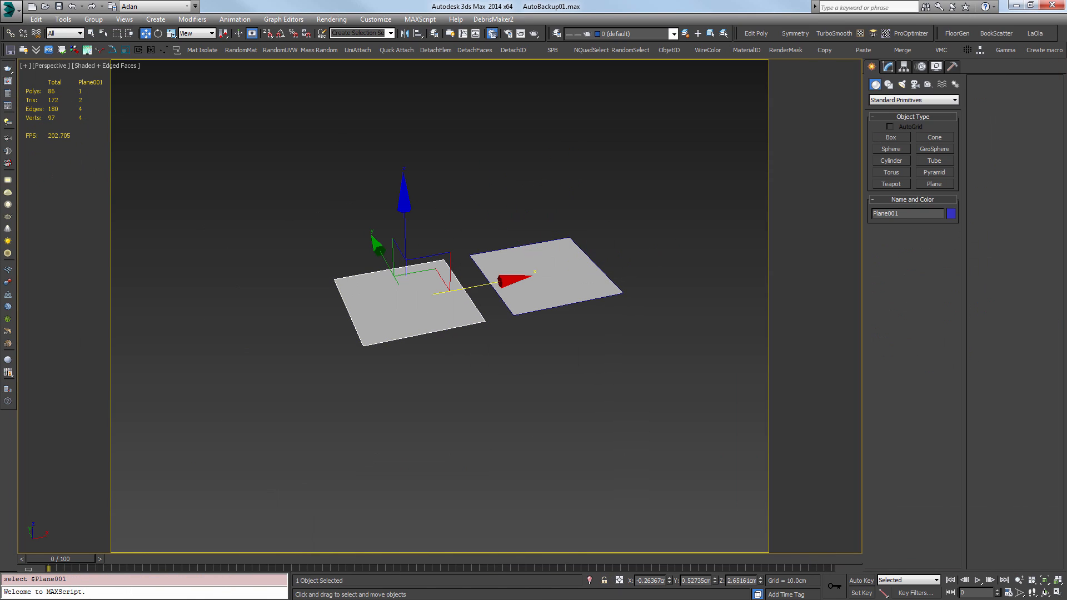
click(573, 276)
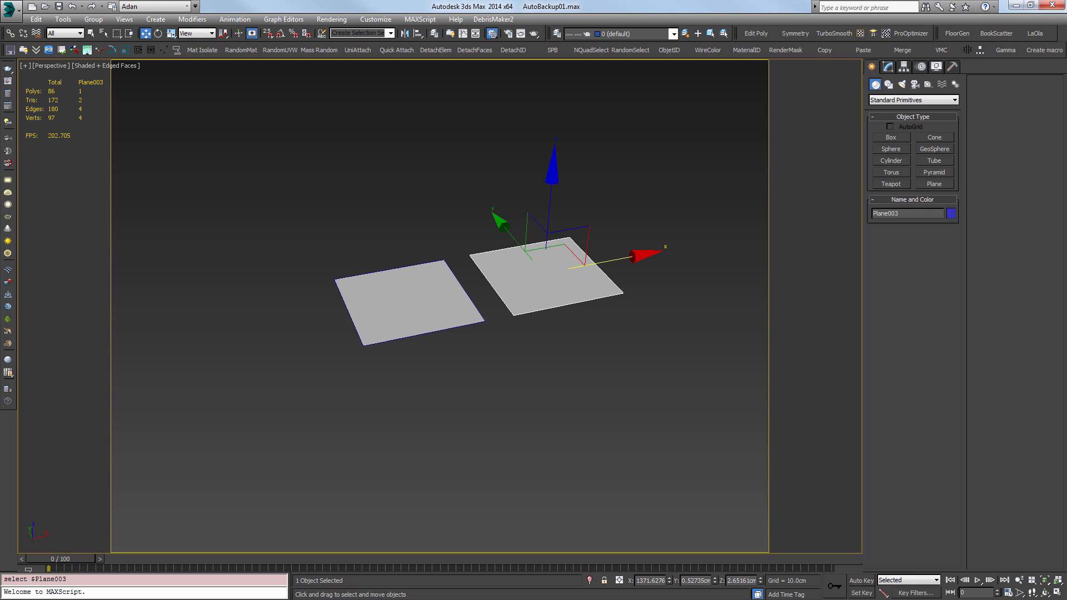
Frame both planes from a higher angle in the perspective view, clear the selection and render them.
middle_drag(567, 330, 552, 336)
scroll(550, 330, up, 4)
alt+middle_drag(550, 266, 600, 349)
scroll(593, 343, down, 2)
click(479, 150)
key(shift+q)
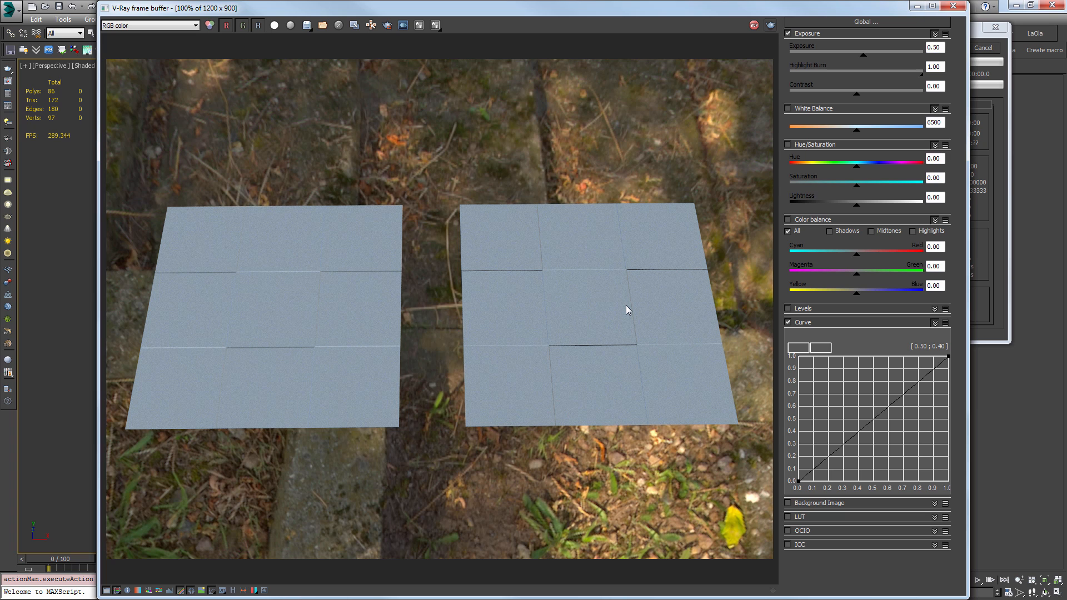
Examine the rendered planes closely, comparing the checker edges of the normal map and the bump map.
scroll(669, 106, up, 2)
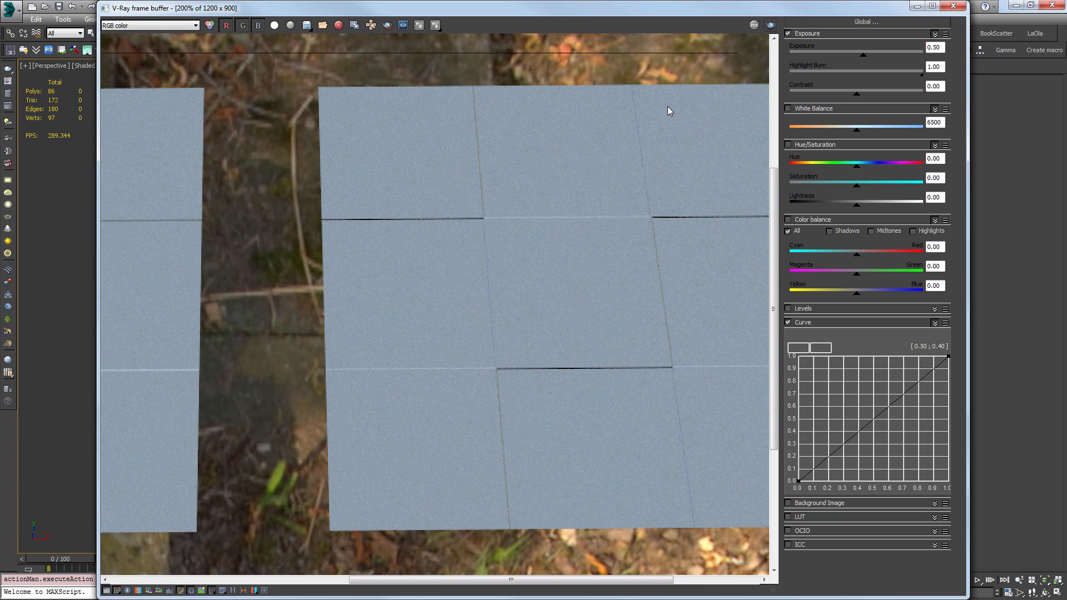
scroll(668, 106, down, 2)
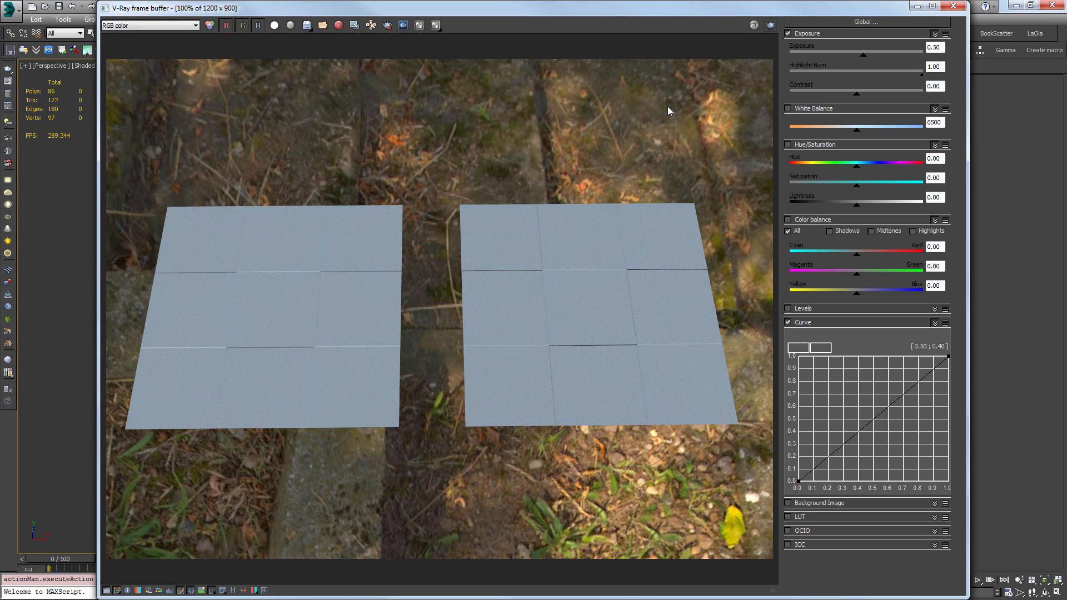
scroll(668, 105, up, 2)
mouse_move(668, 106)
middle_down()
mouse_move(610, 106)
mouse_move(596, 89)
middle_up()
scroll(669, 106, down, 2)
scroll(669, 106, up, 2)
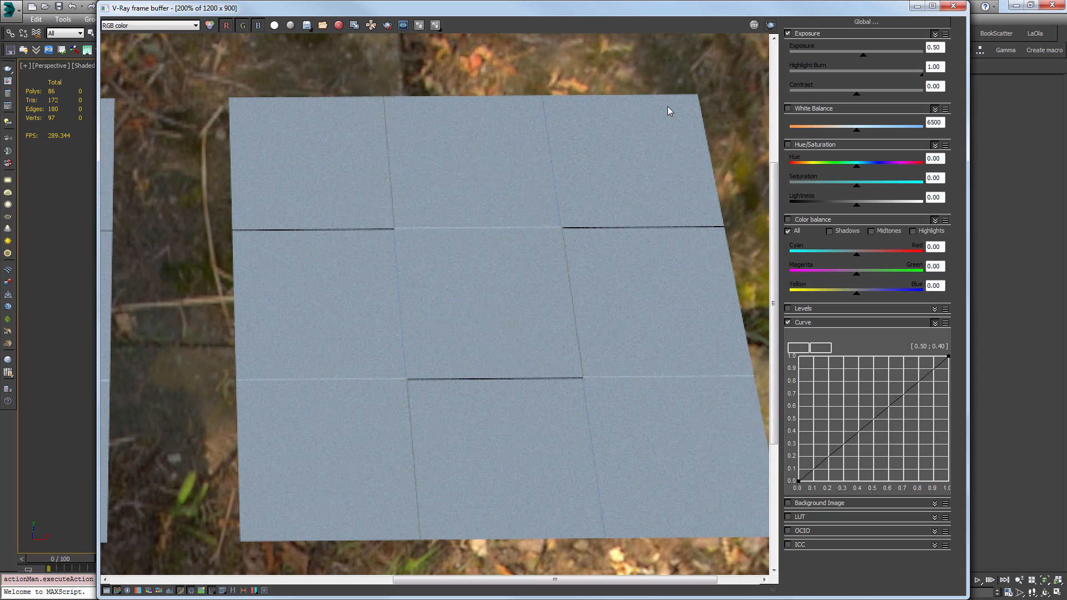
middle_drag(668, 105, 725, 87)
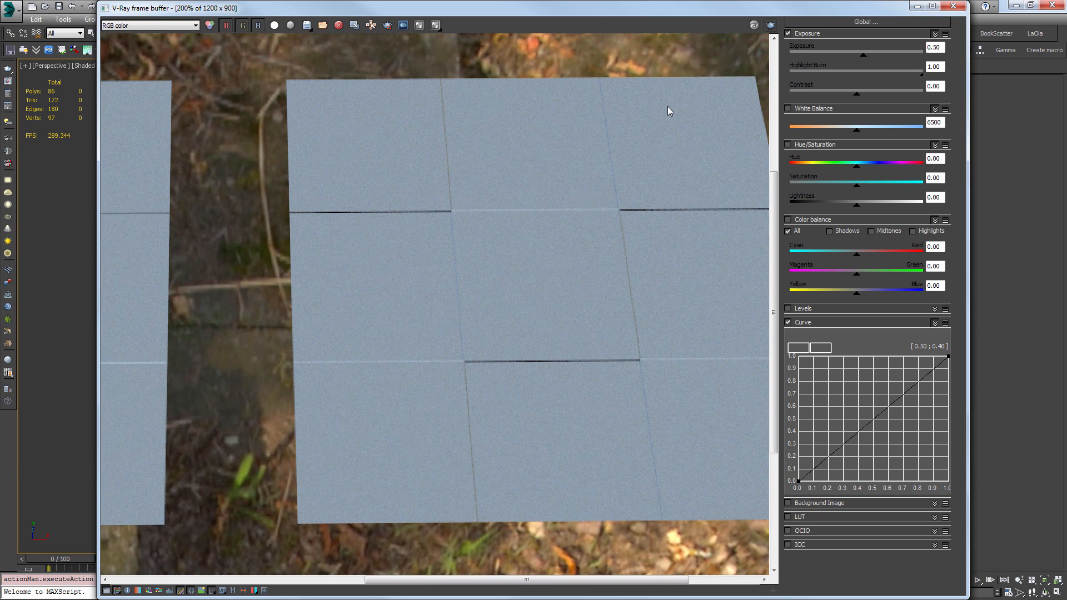
scroll(668, 106, down, 2)
scroll(669, 106, up, 2)
middle_drag(669, 106, 838, 103)
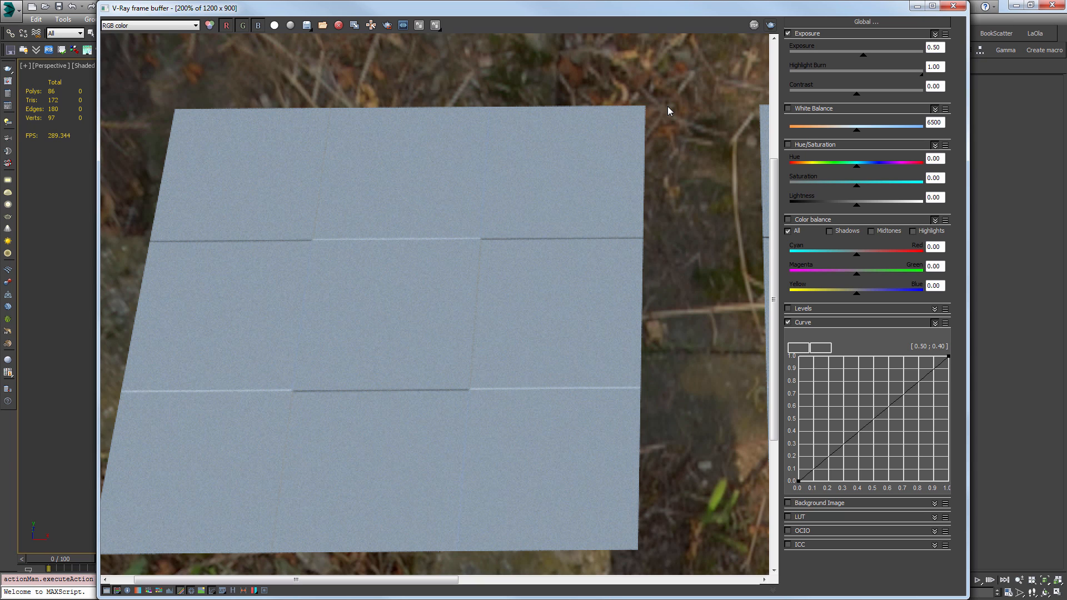
scroll(669, 106, down, 1)
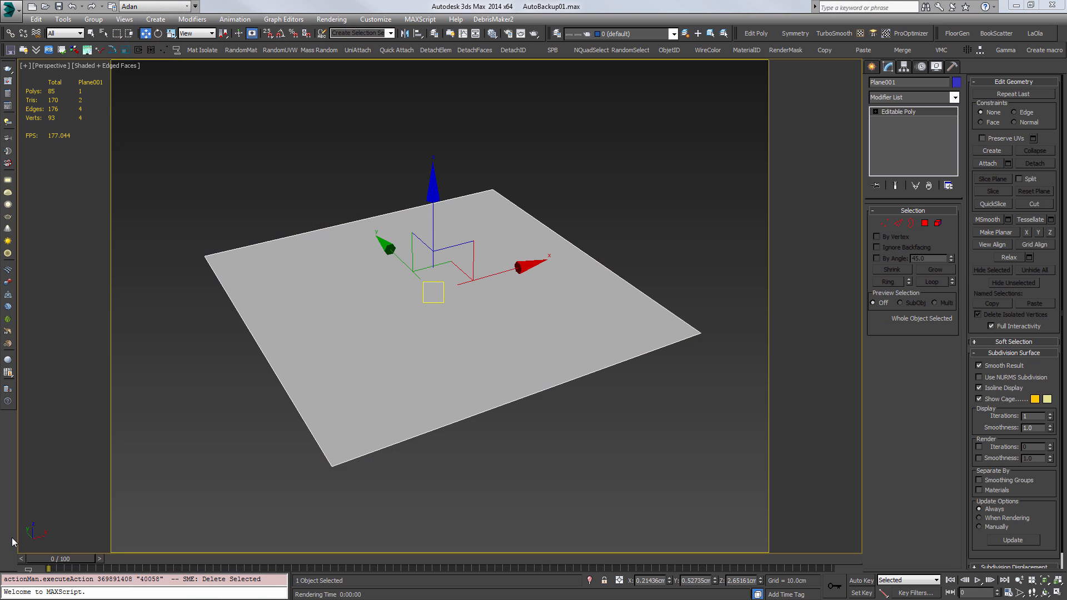
Apply a VRayDisplacementMod modifier to the single plane.
middle_drag(471, 330, 465, 332)
click(906, 97)
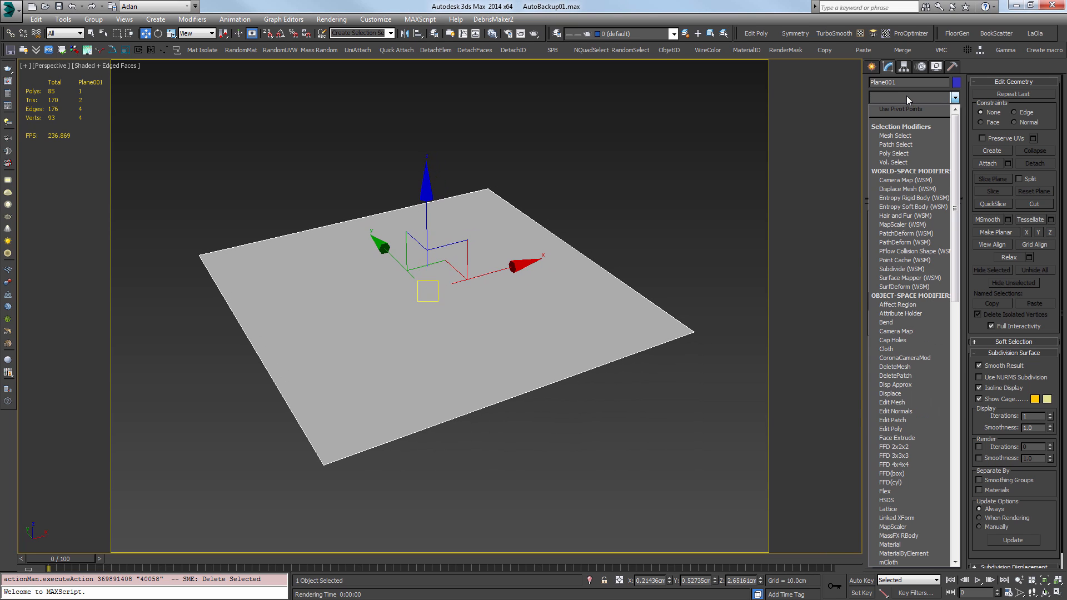
key(v)
key(v)
key(v)
key(v)
key(v)
key(v)
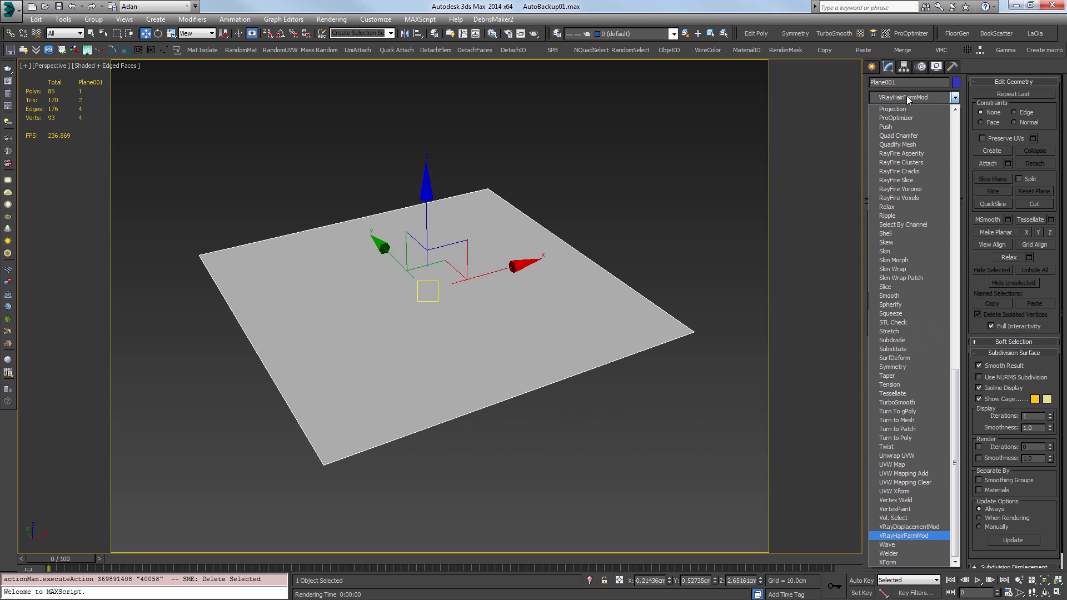
key(Up)
key(Return)
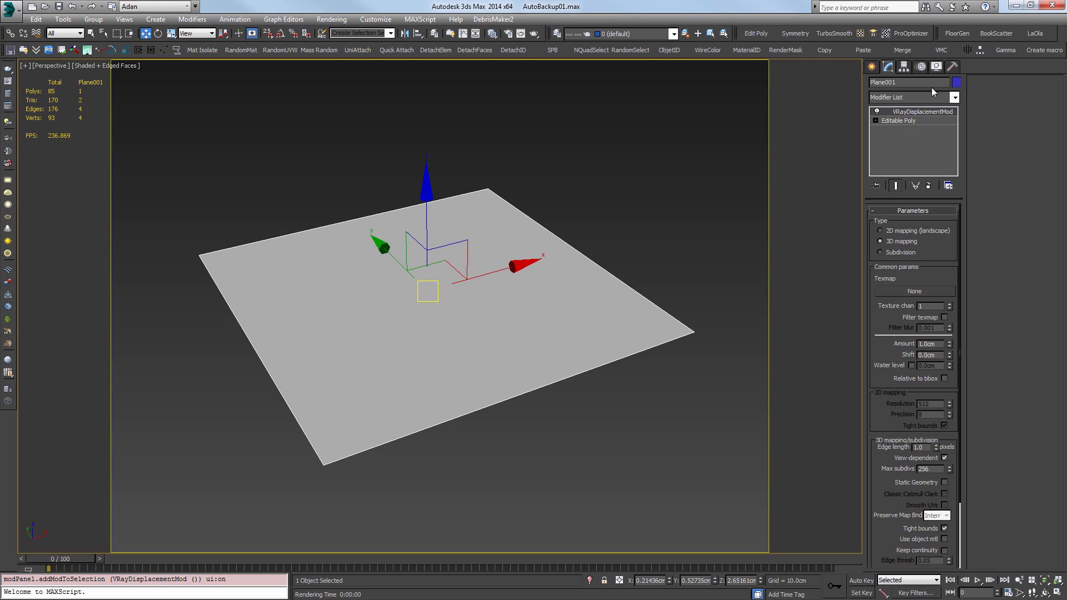
Add Displace_.tif as a bitmap node for the plane's displacement and set its filtering to None.
click(433, 300)
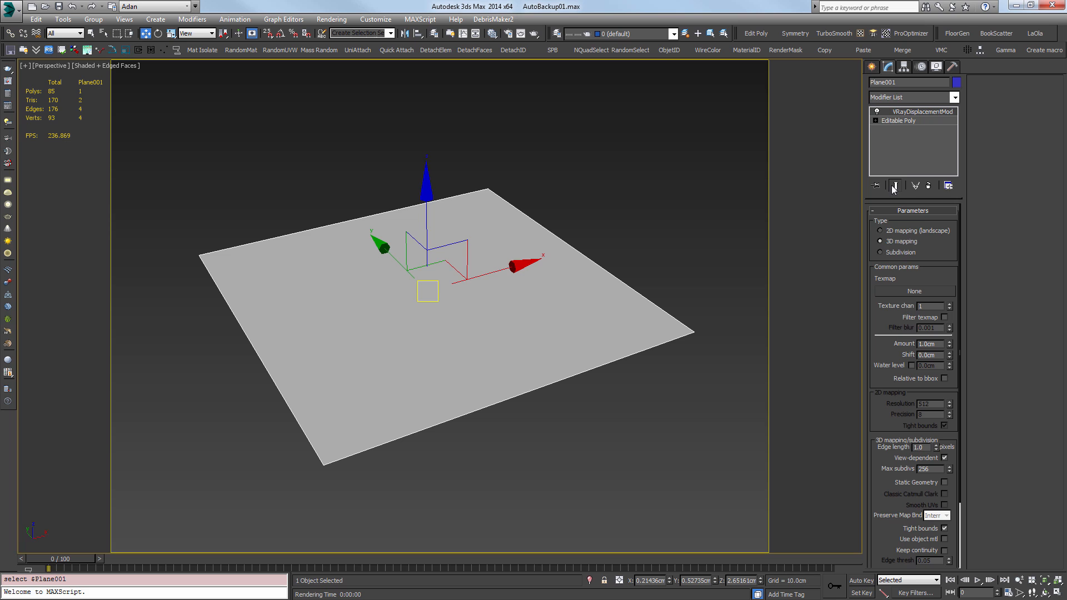
key(m)
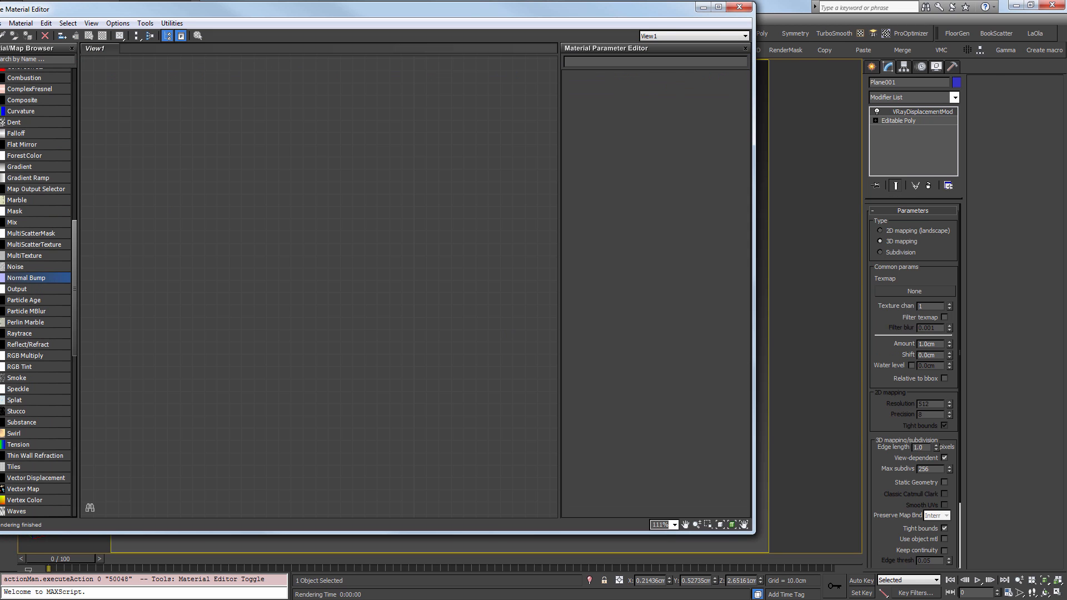
drag(374, 233, 373, 234)
double_click(374, 235)
click(719, 215)
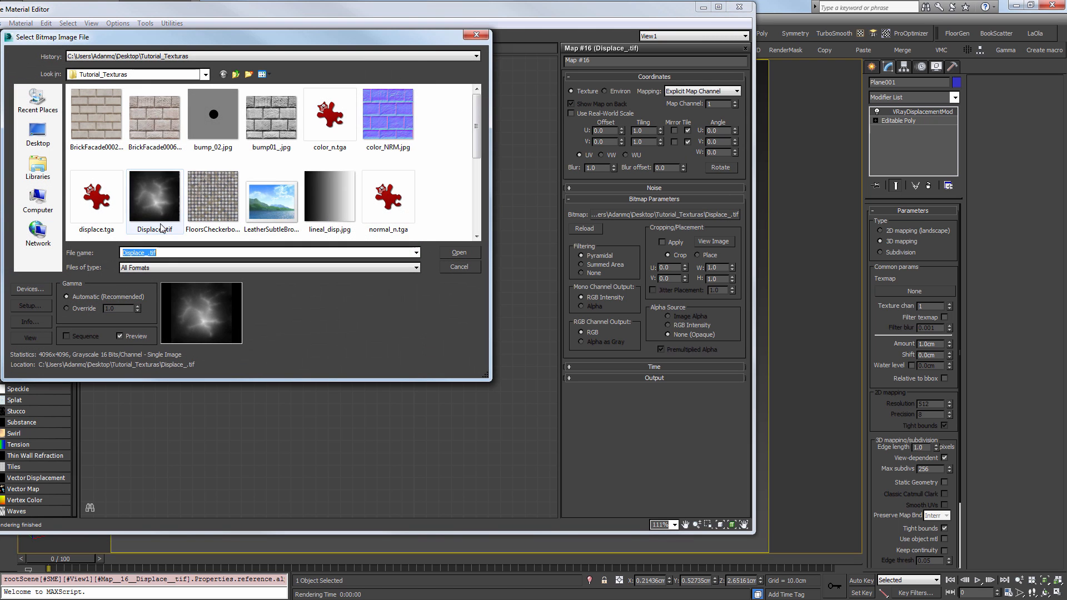
click(450, 252)
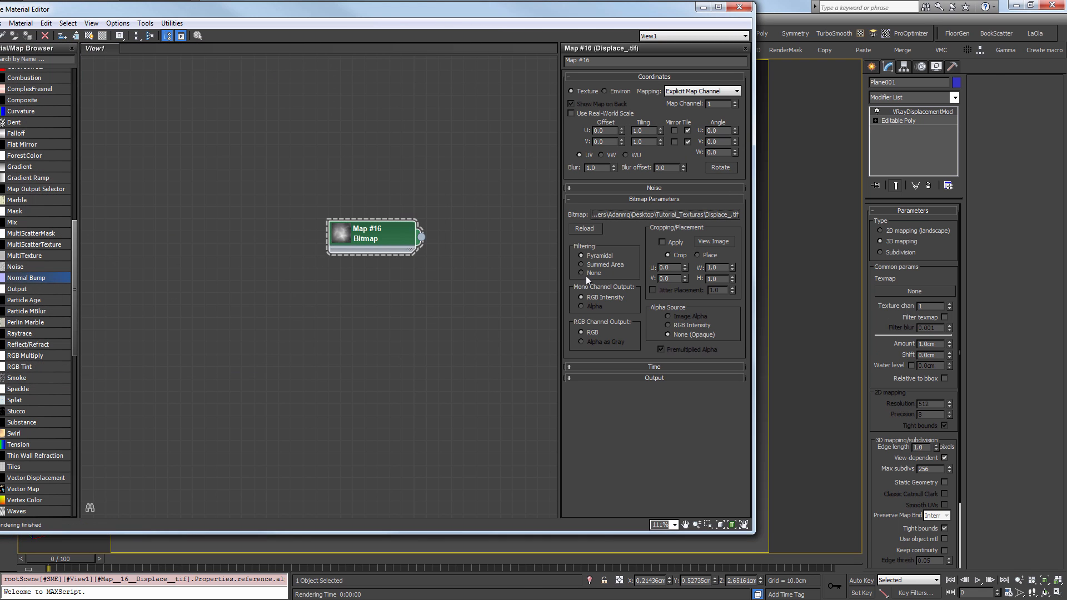
click(581, 273)
Connect the Displace_.tif bitmap as an instance to the displacement modifier's texmap and close the material editor.
drag(654, 9, 522, 36)
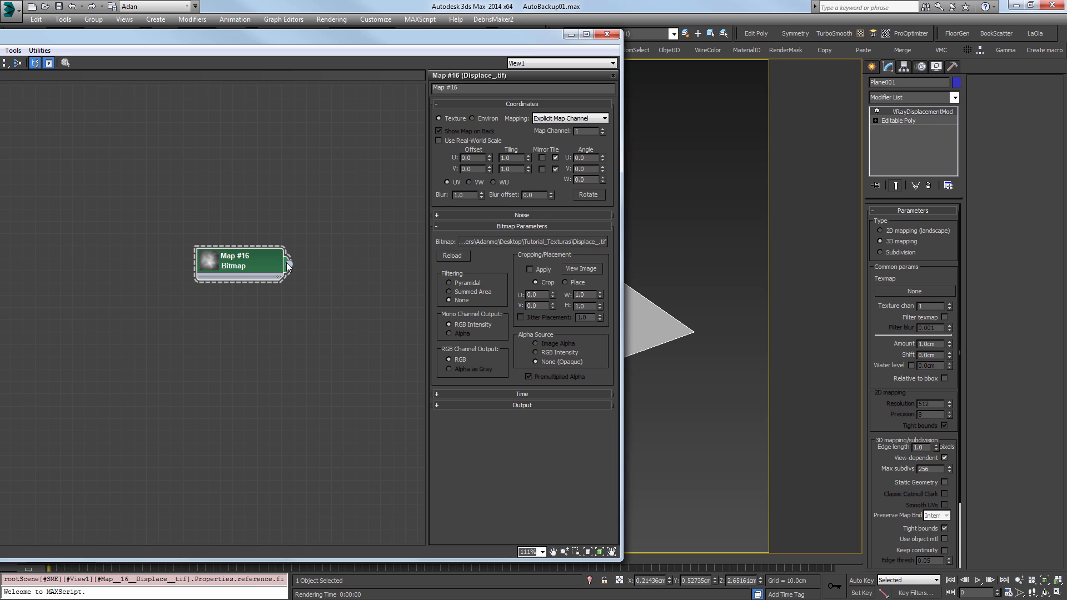
drag(289, 267, 915, 292)
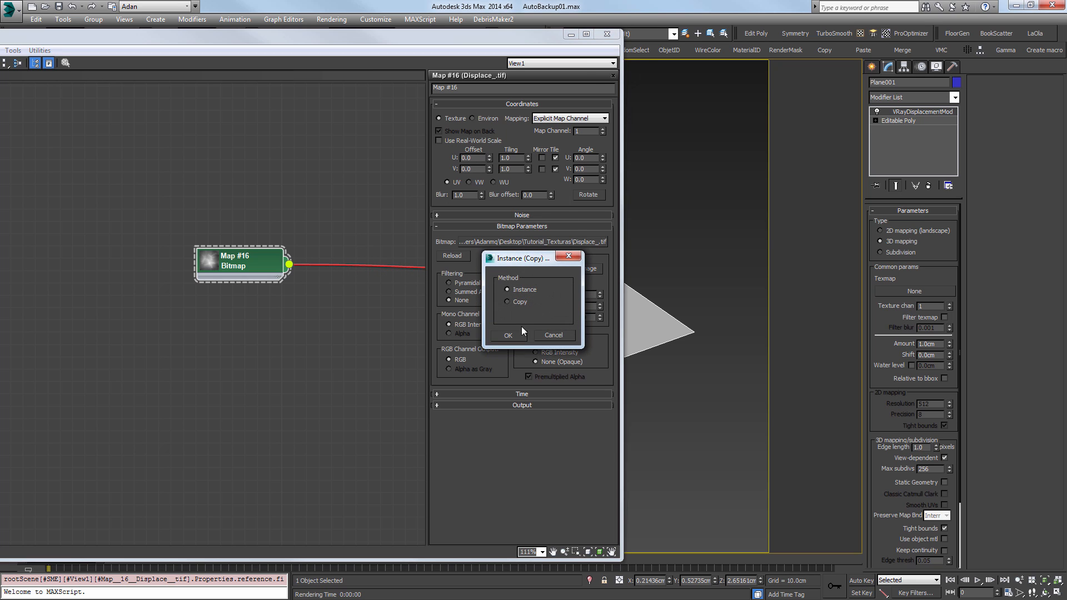
click(508, 335)
click(607, 34)
Set the displacement amount to 500 cm, render the plane and close the rendered image.
click(940, 344)
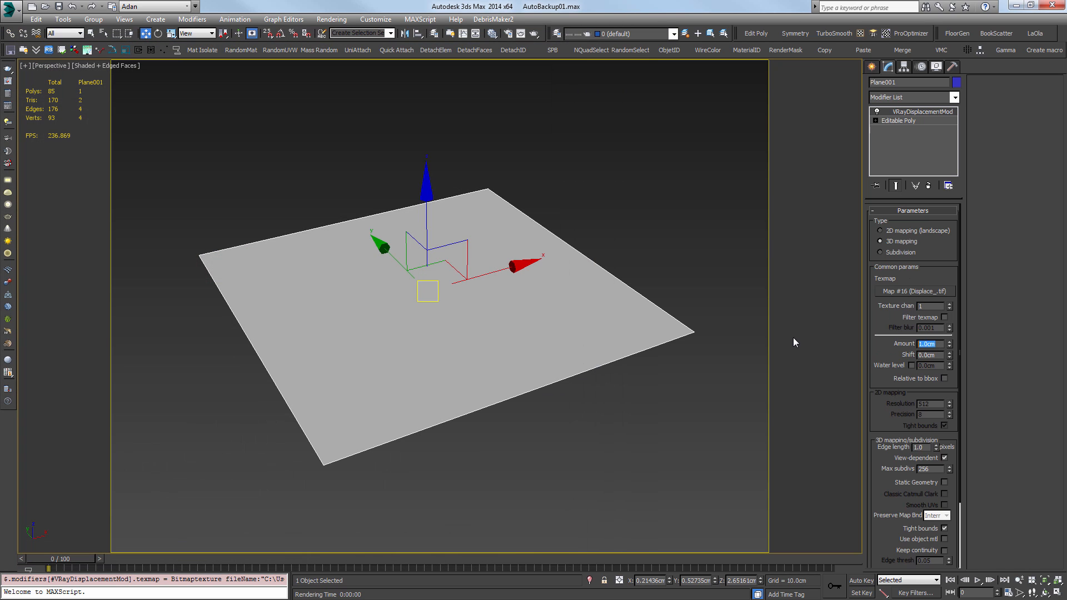
text(500)
key(Return)
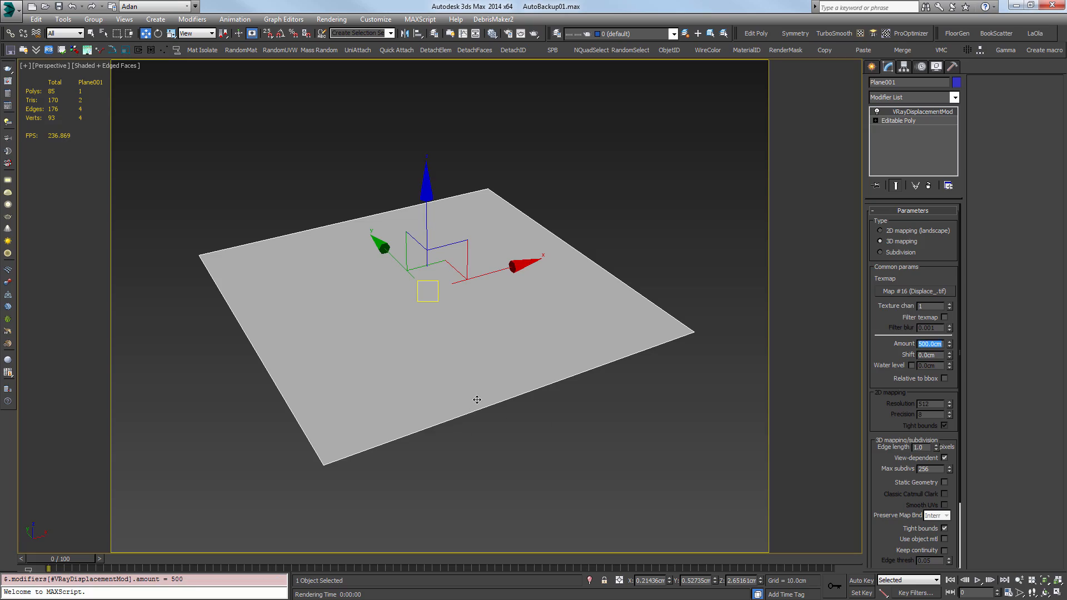
middle_drag(477, 399, 461, 452)
key(shift+q)
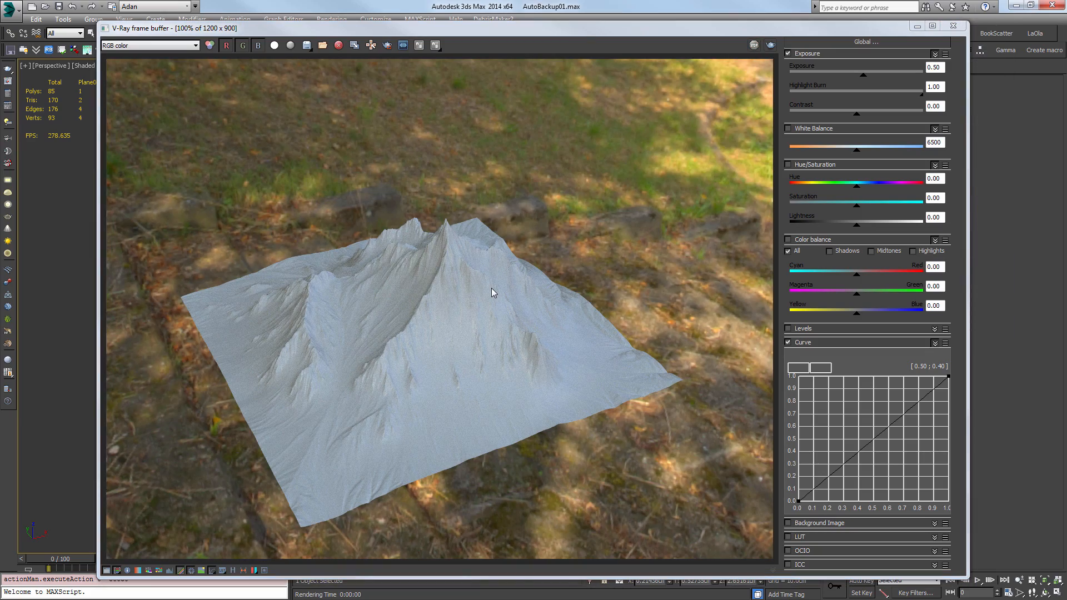
click(954, 26)
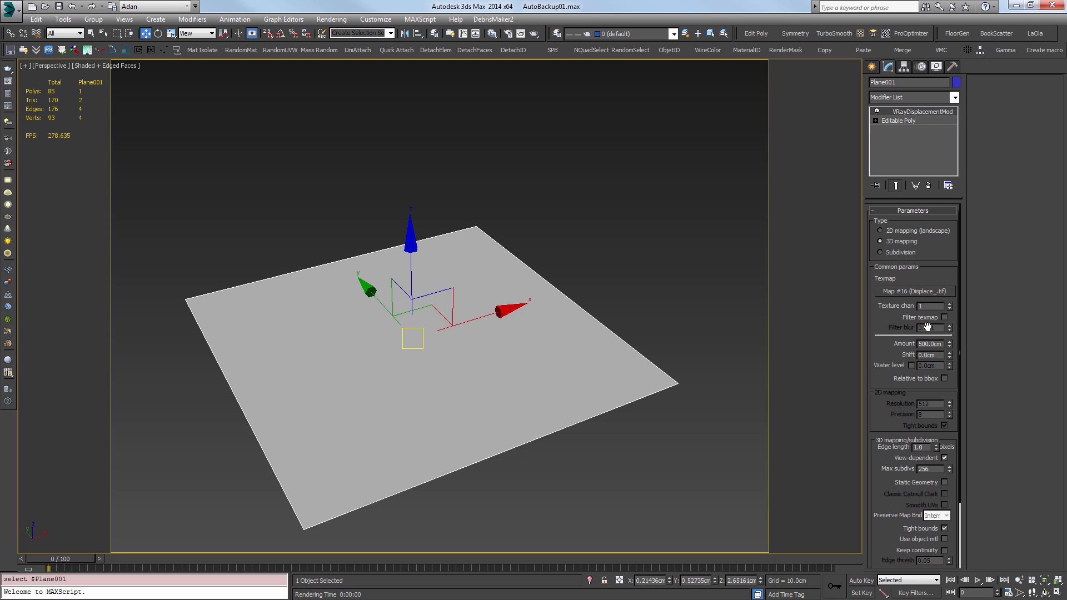
Examine the ring-shaped mesh on the plane from different angles and select the flat plane beneath it.
click(585, 235)
click(429, 309)
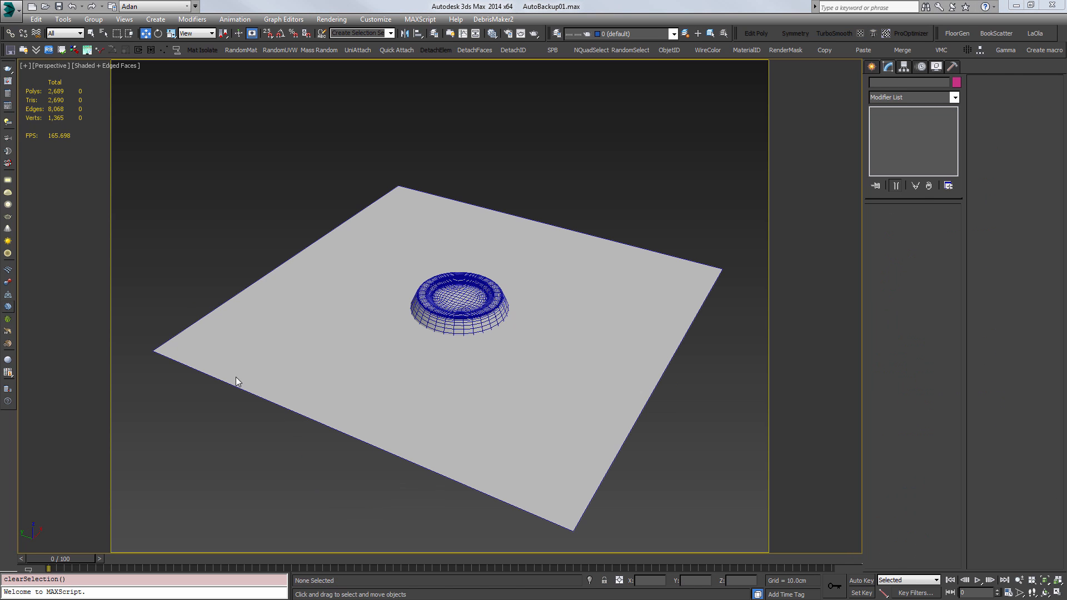
click(479, 284)
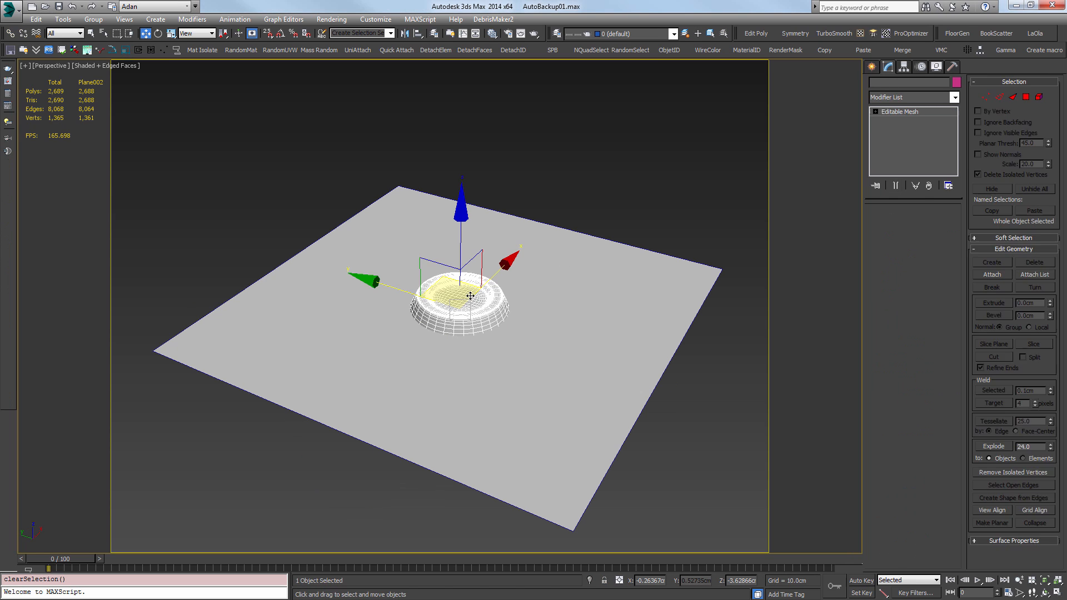
scroll(494, 326, up, 3)
middle_drag(494, 326, 484, 334)
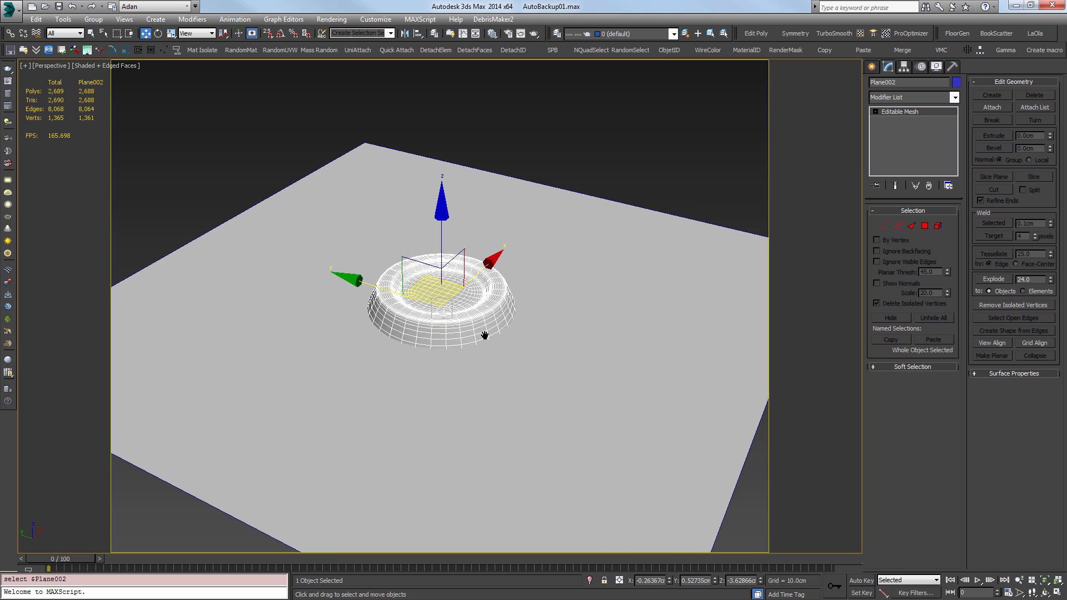
click(615, 139)
click(423, 302)
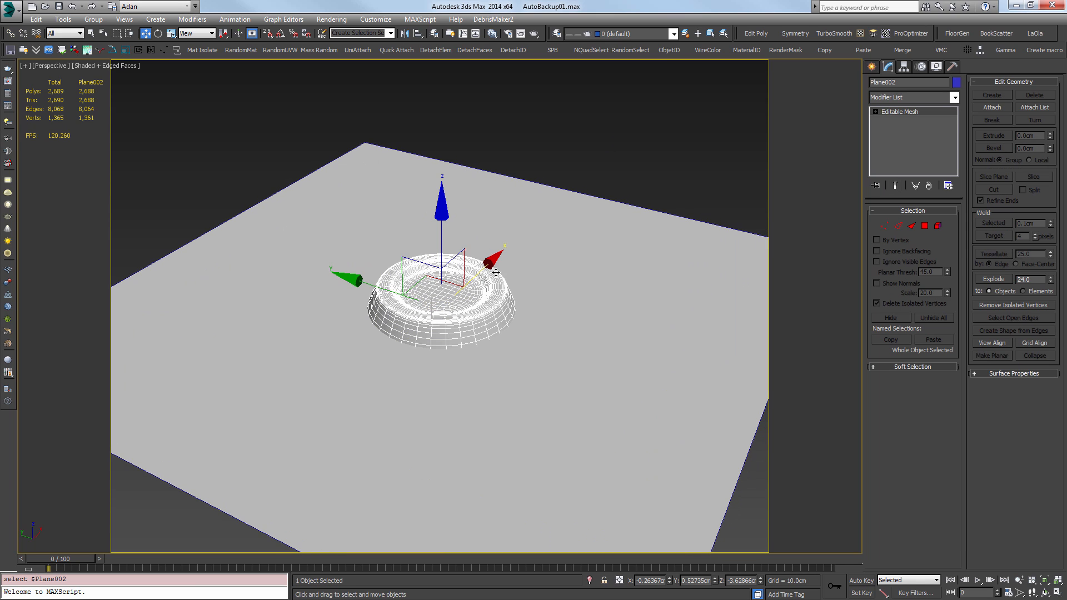
click(550, 295)
scroll(556, 297, down, 3)
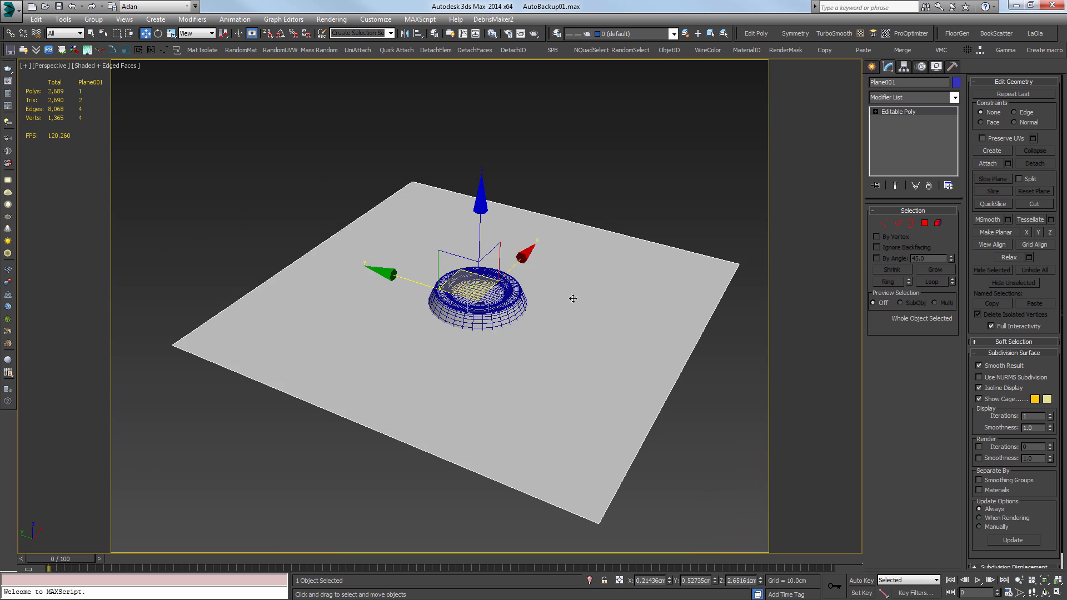
alt+middle_drag(573, 298, 493, 301)
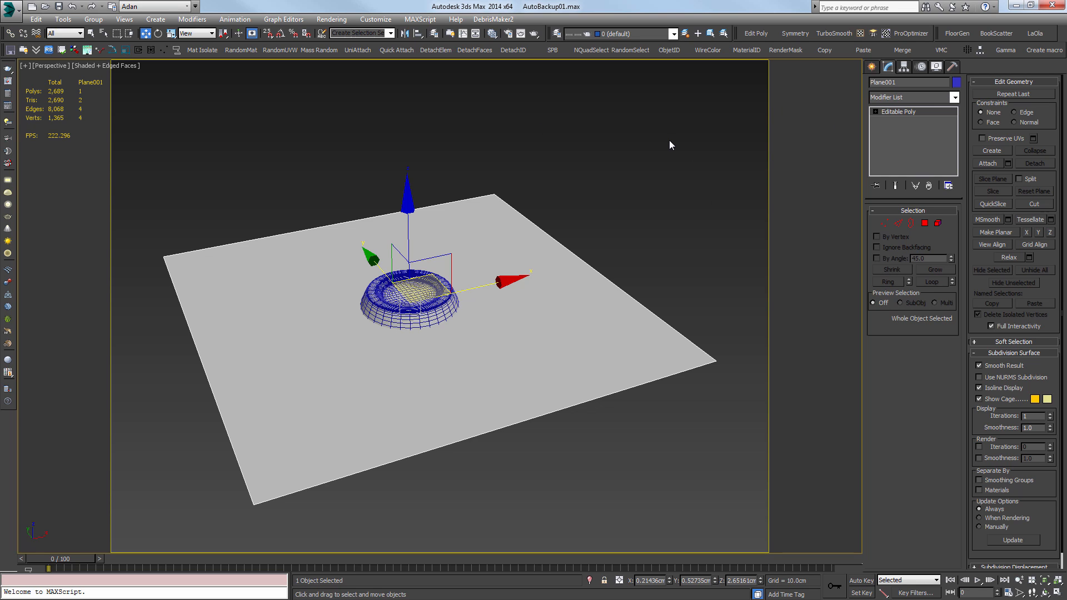
Examine the ring mesh and the flat plane with edged faces on and off, selecting each of them in turn.
click(649, 155)
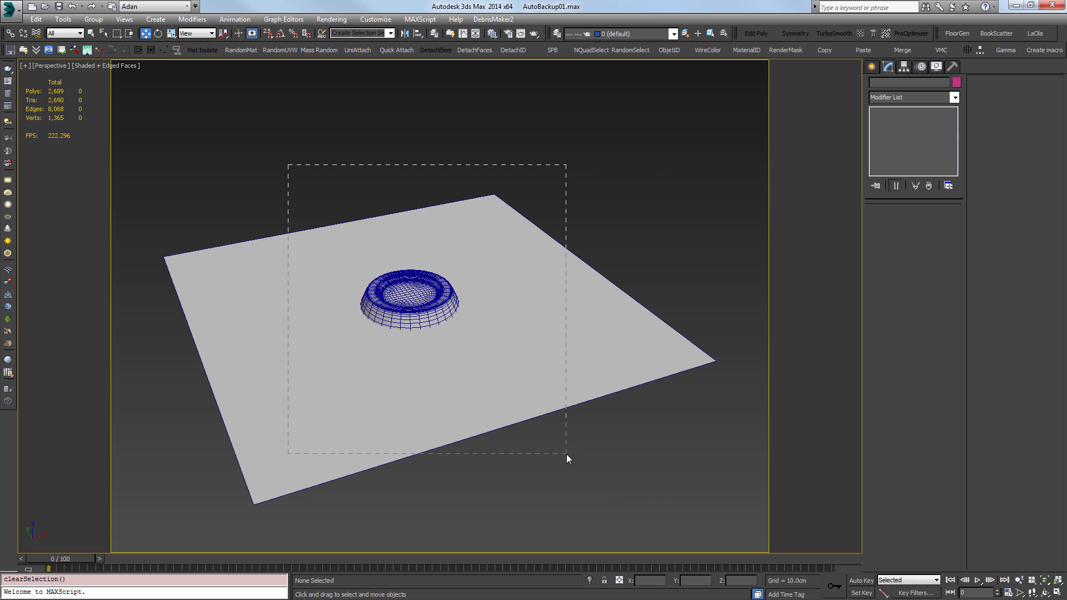
drag(566, 454, 566, 454)
click(612, 275)
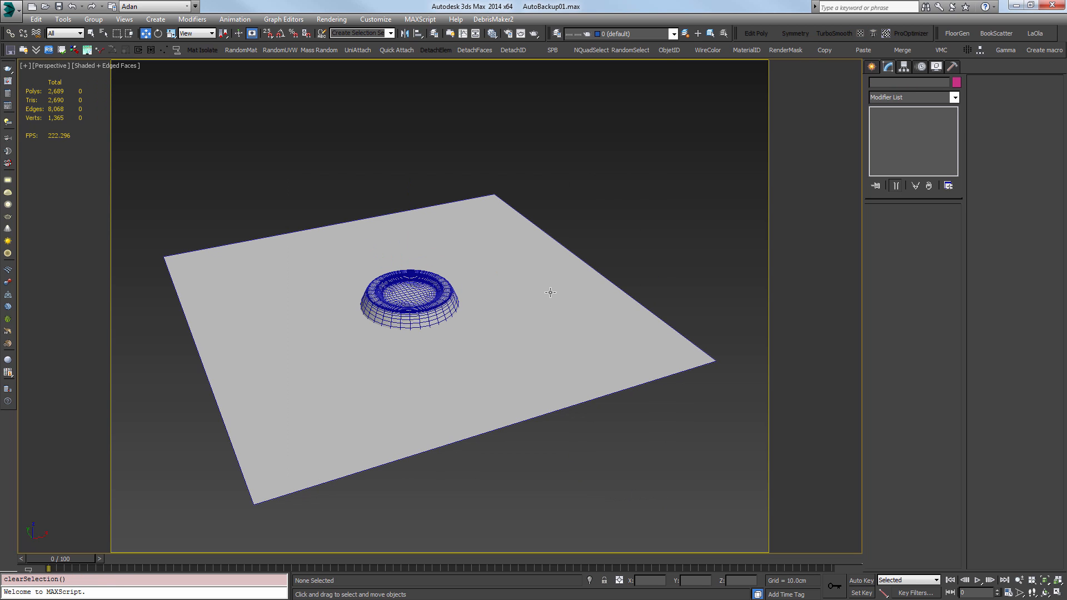
key(F4)
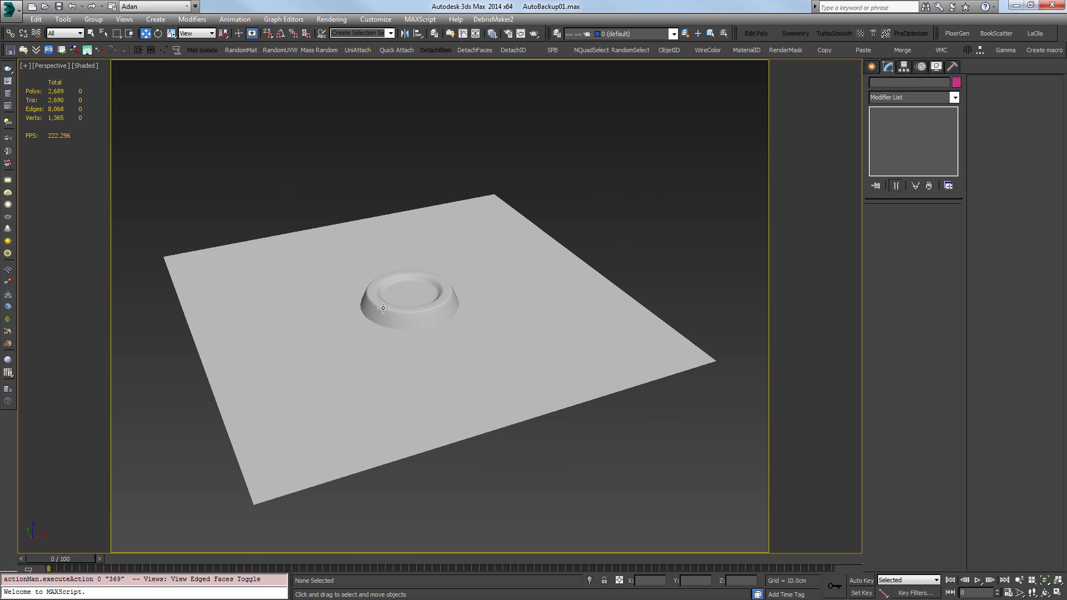
click(398, 301)
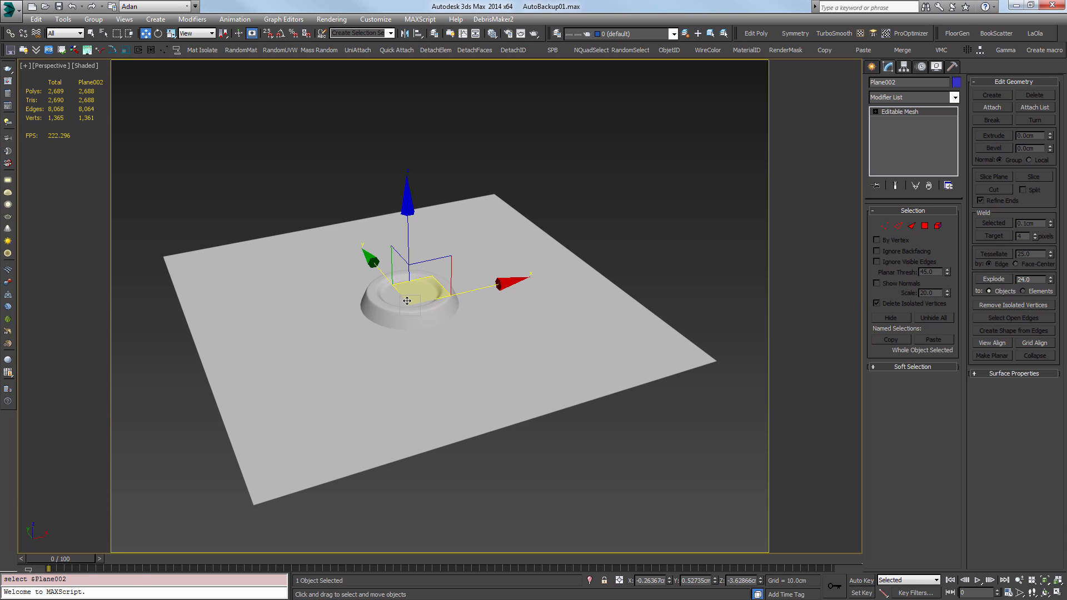
key(q)
click(469, 269)
click(425, 292)
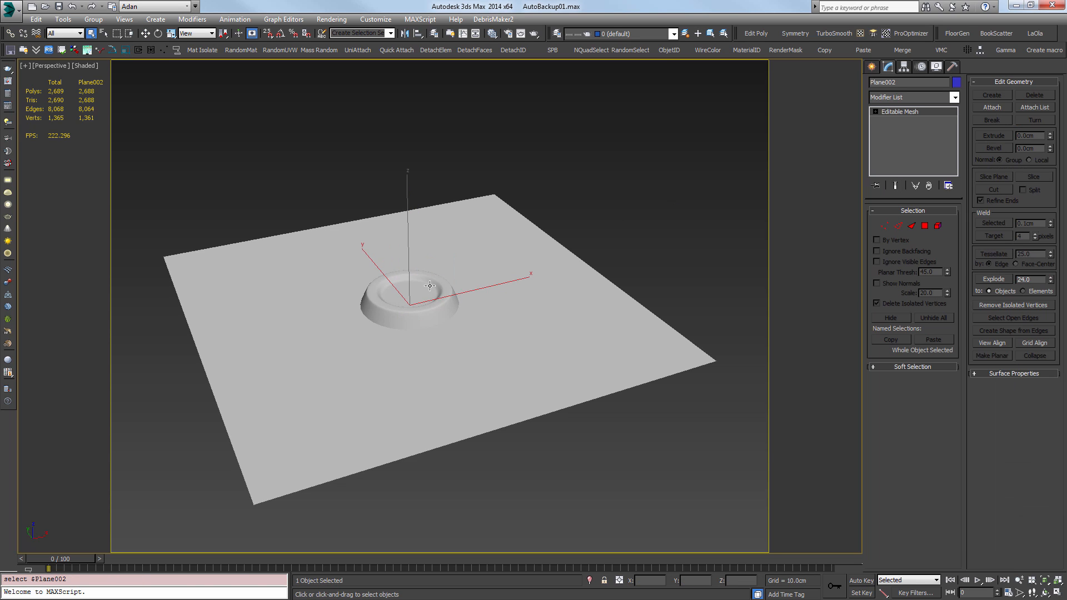
key(F4)
click(688, 184)
key(F4)
click(391, 292)
click(565, 307)
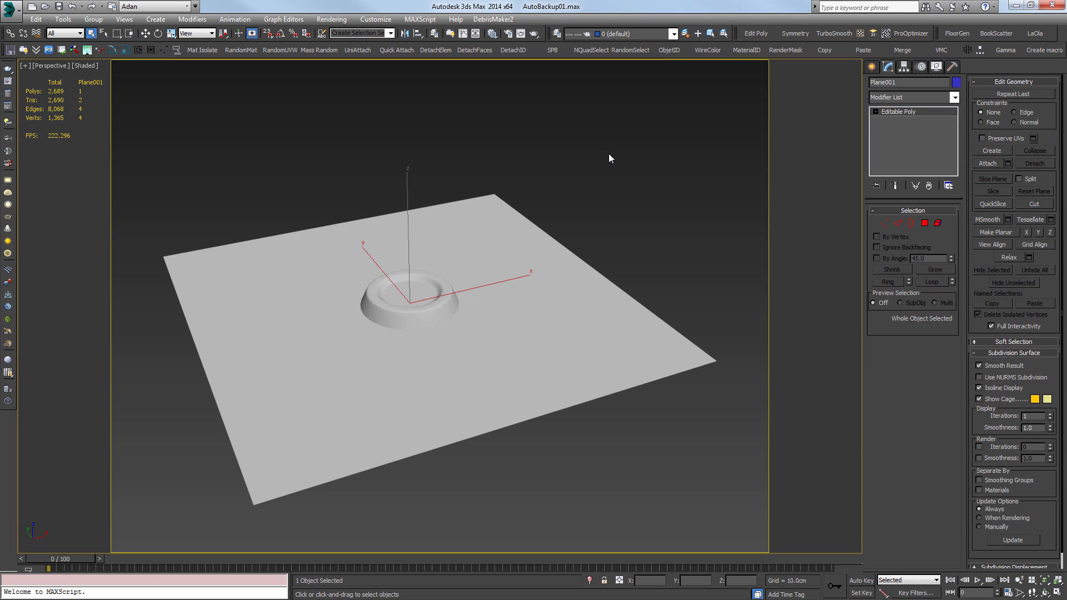
click(593, 231)
click(464, 297)
key(F4)
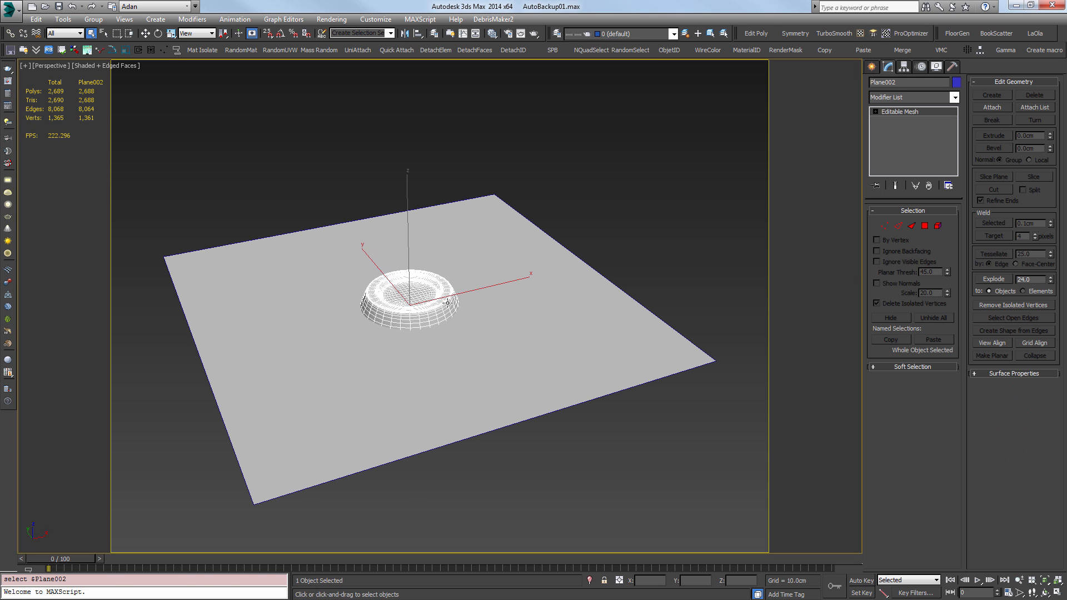
key(w)
drag(472, 290, 600, 251)
right_click(600, 251)
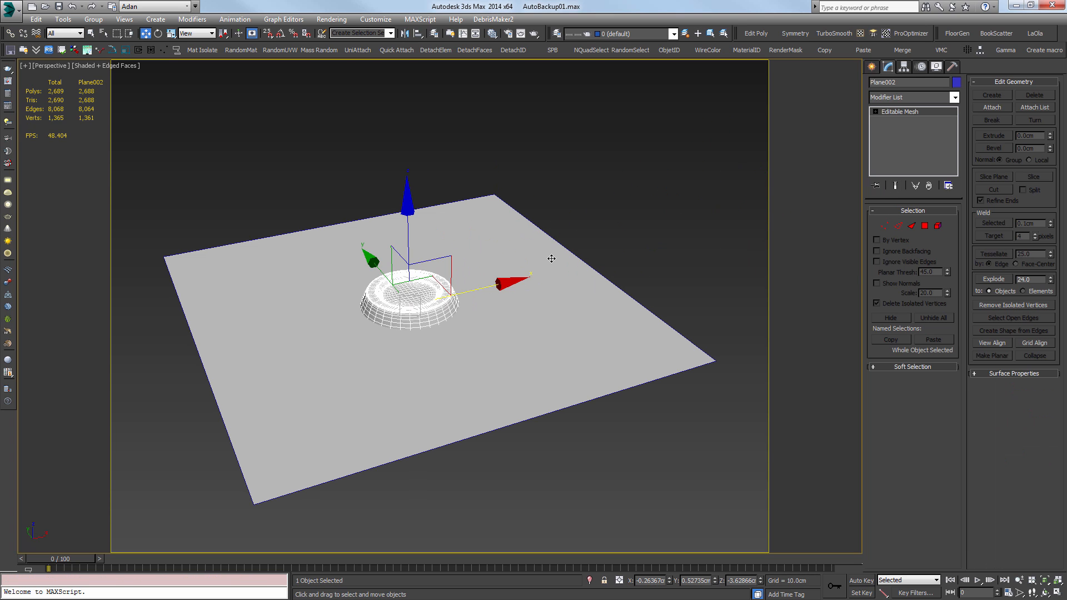
key(ctrl+e)
click(633, 297)
drag(538, 275, 654, 250)
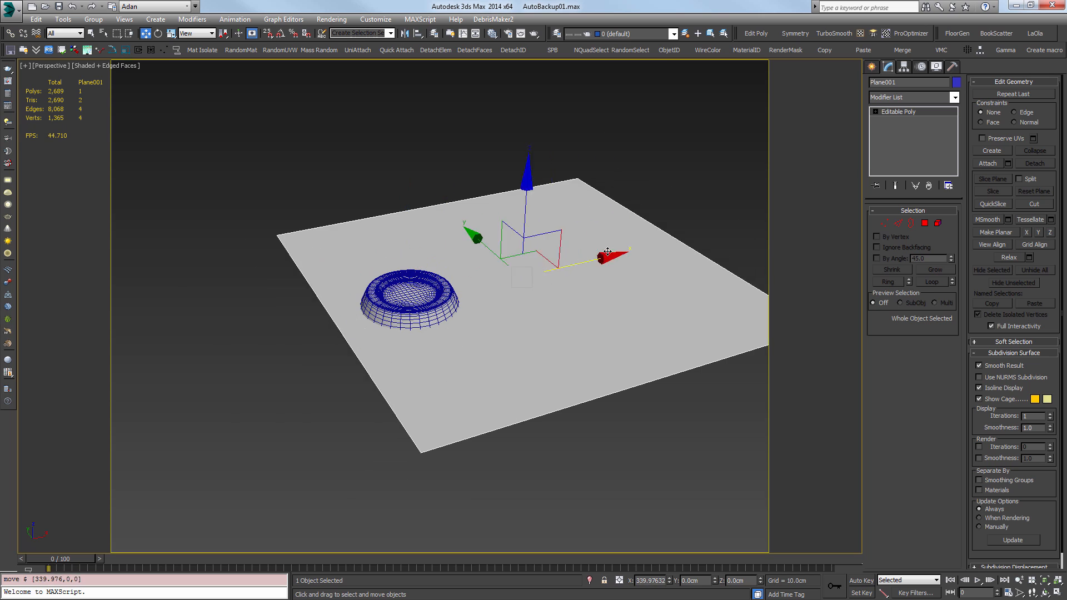
right_click(655, 250)
click(402, 305)
alt+middle_drag(401, 305, 446, 255)
alt+middle_drag(482, 321, 488, 295)
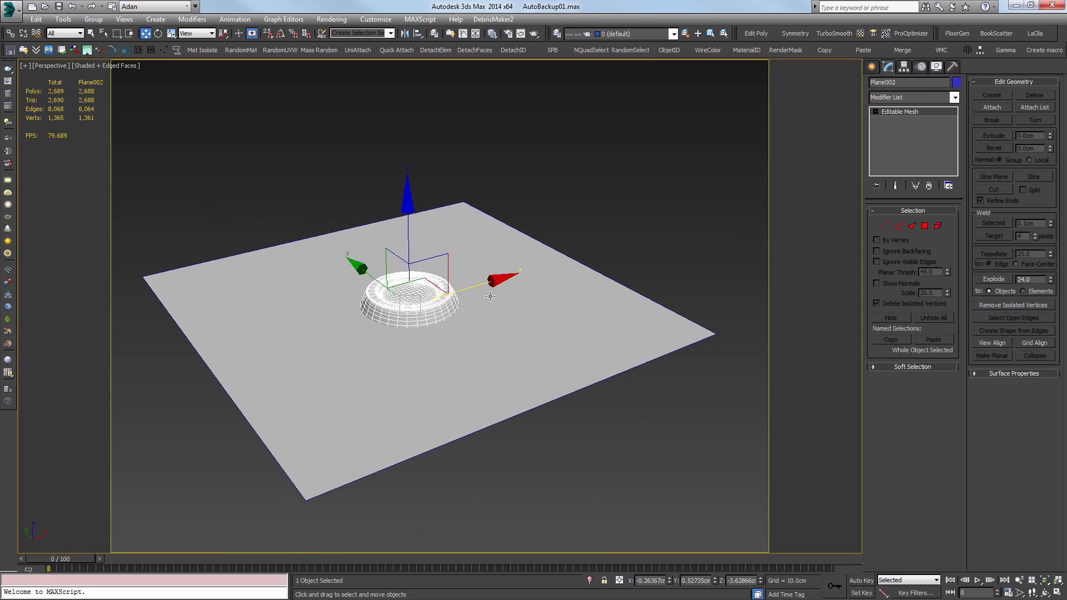
Select the flat plane and add a Projection modifier to it.
click(579, 223)
click(614, 270)
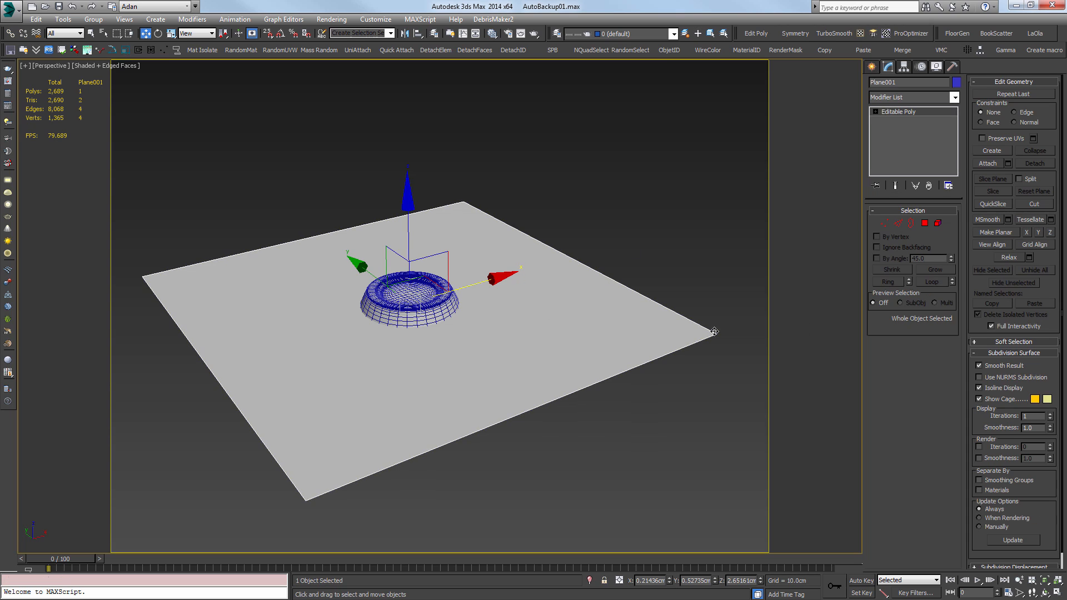
click(948, 101)
key(p)
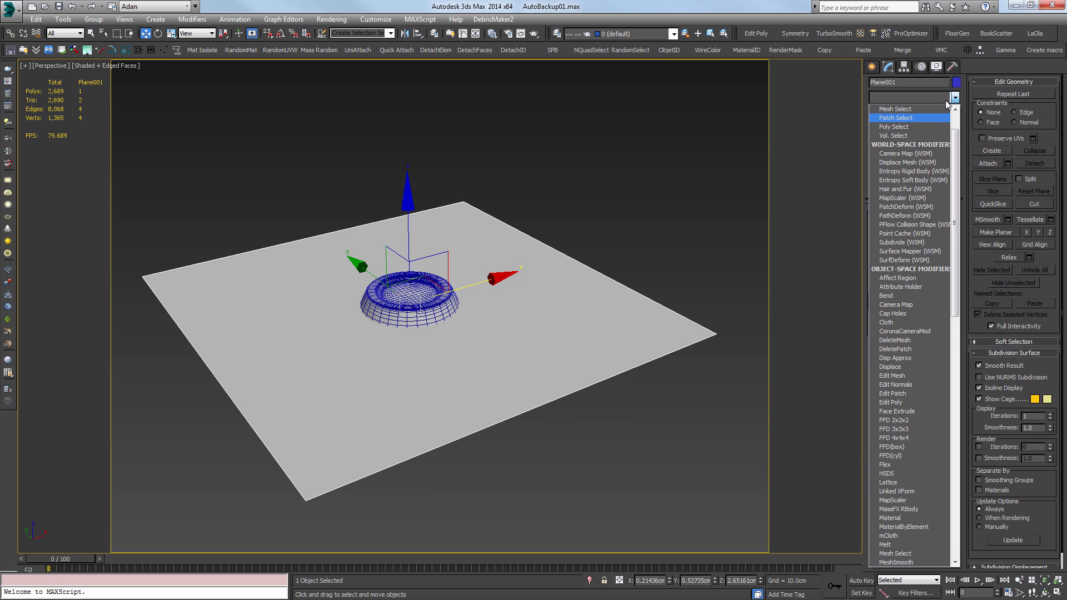
key(Down)
key(Down)
key(Down)
key(Down)
key(Down)
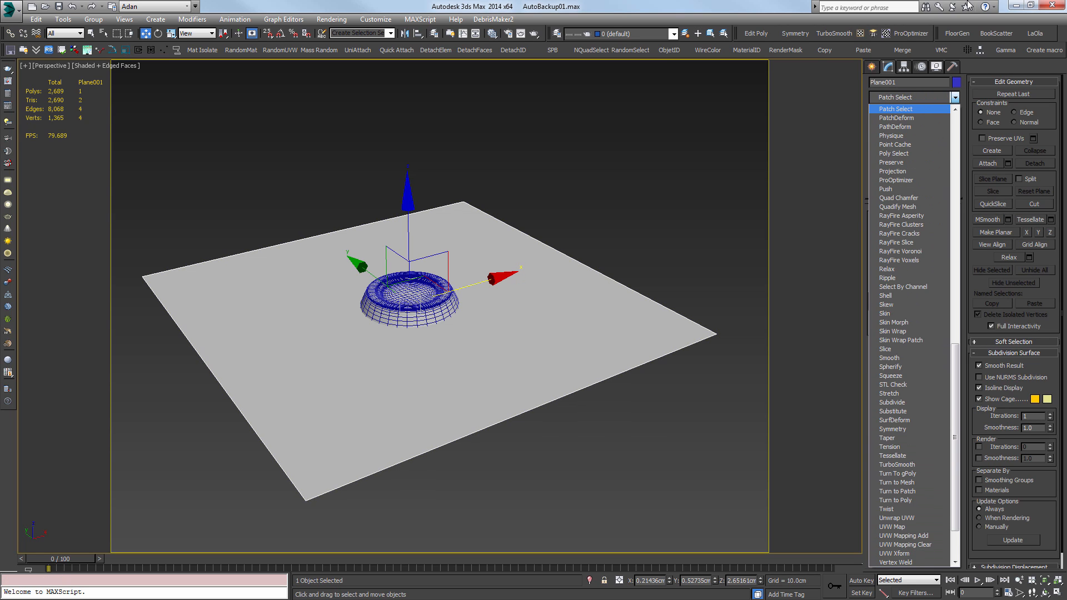
key(Down)
key(Down)
key(Down)
key(Down)
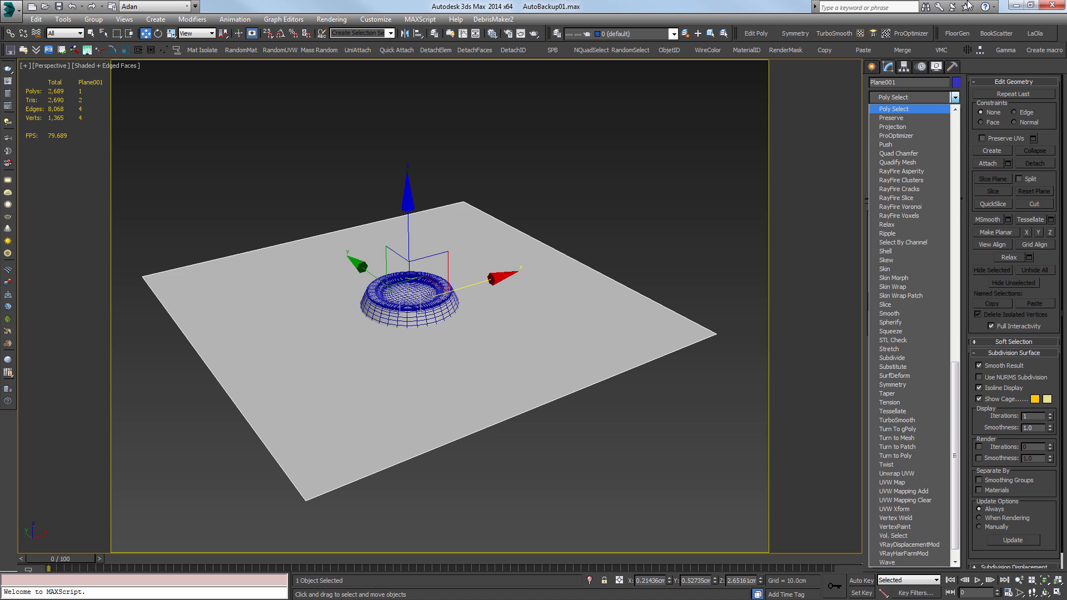
key(Return)
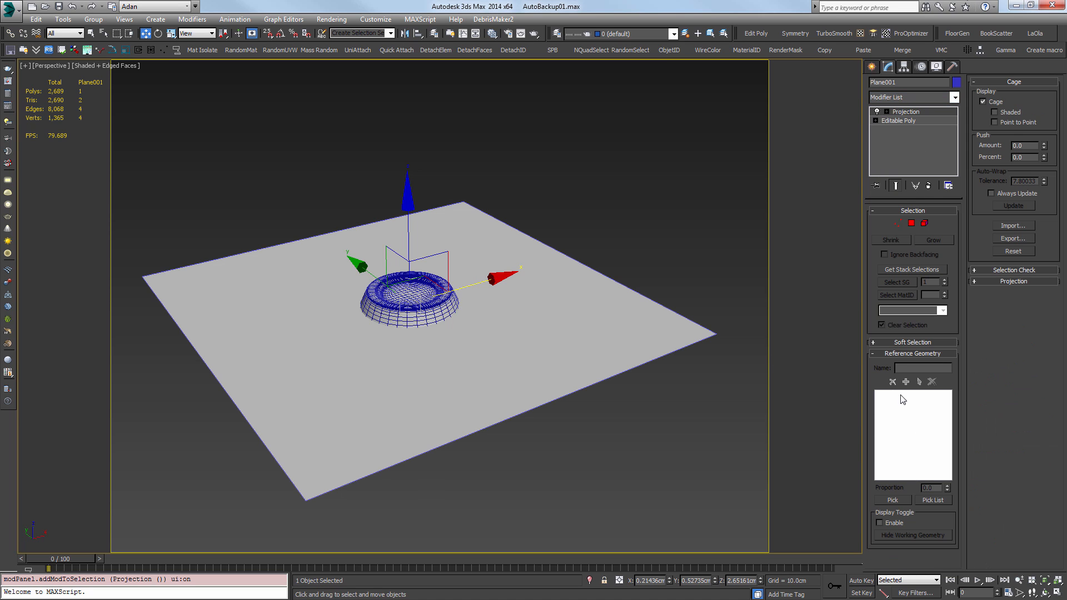
Pick the ring mesh as the projection's reference geometry and push the cage outward in the front view.
click(892, 501)
click(388, 293)
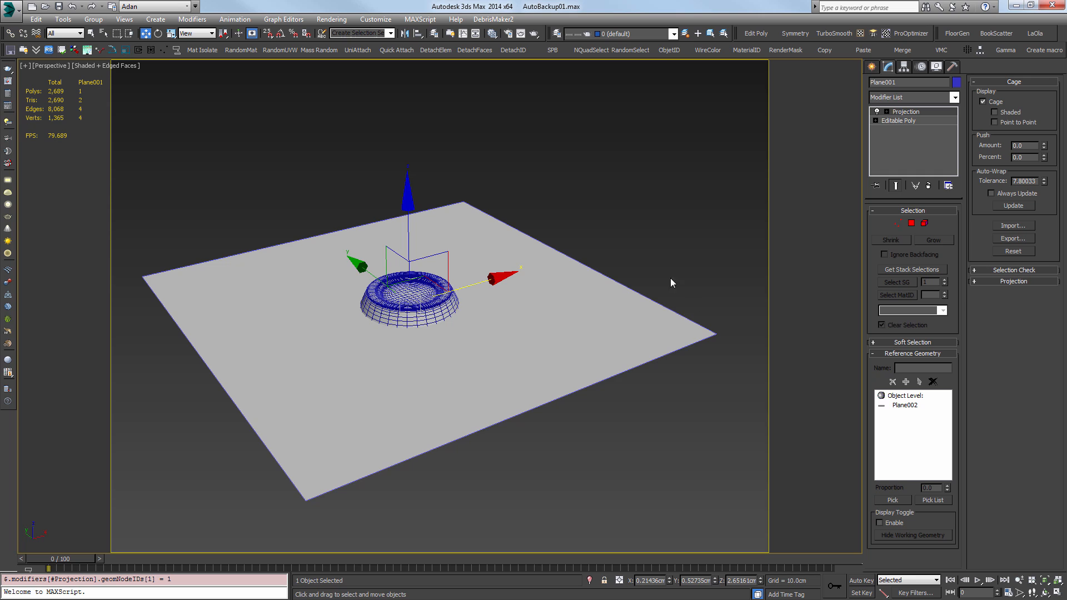
key(f)
key(z)
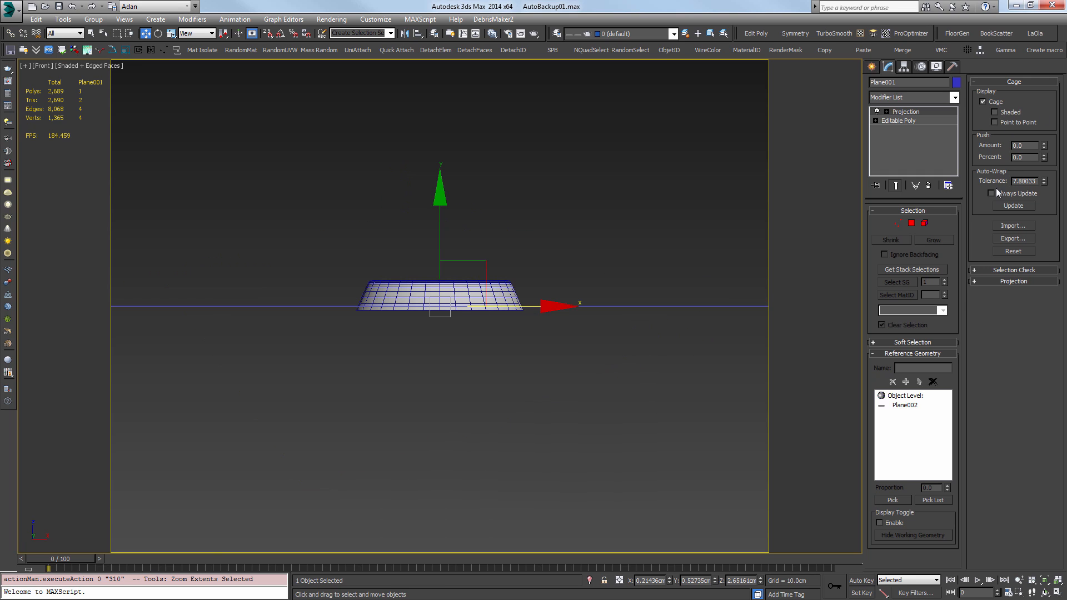
drag(1044, 145, 500, 313)
mouse_move(498, 310)
alt+middle_down()
mouse_move(526, 327)
mouse_move(493, 326)
alt+middle_up()
scroll(523, 326, down, 2)
Open Render To Texture for the plane and add a NormalsMap output element sized 1024x1024.
key(0)
key(q)
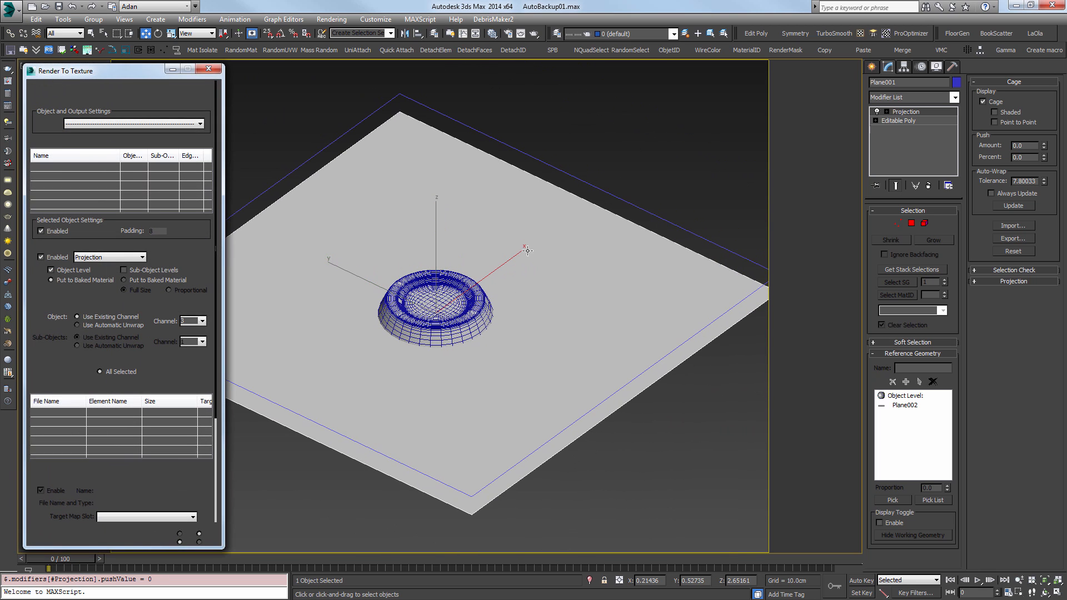
middle_drag(525, 274, 531, 317)
scroll(534, 282, up, 2)
key(p)
scroll(555, 309, down, 4)
scroll(518, 310, up, 3)
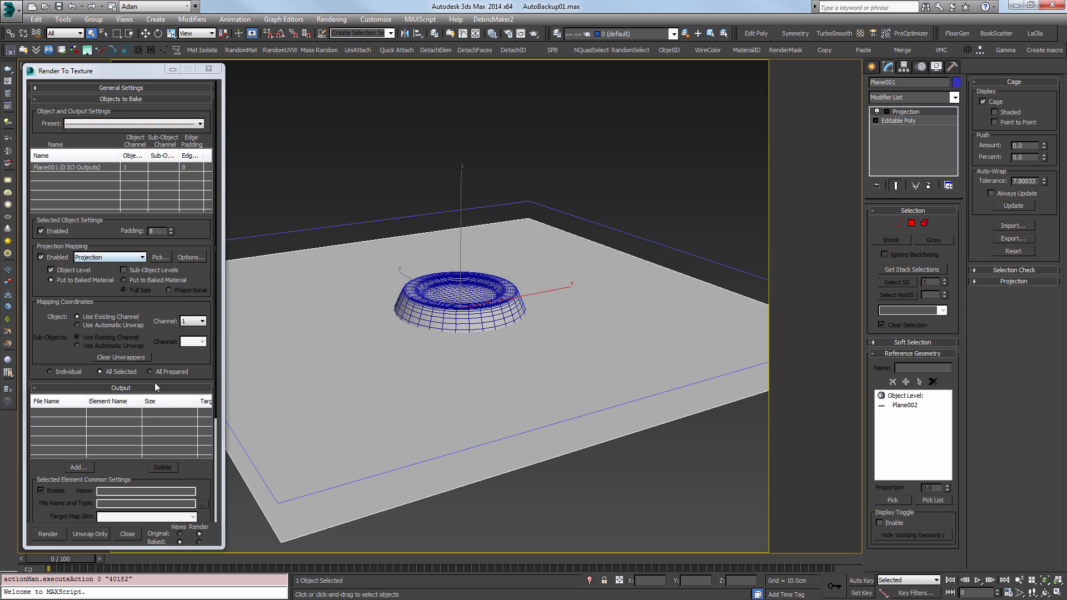
scroll(68, 388, down, 3)
click(69, 386)
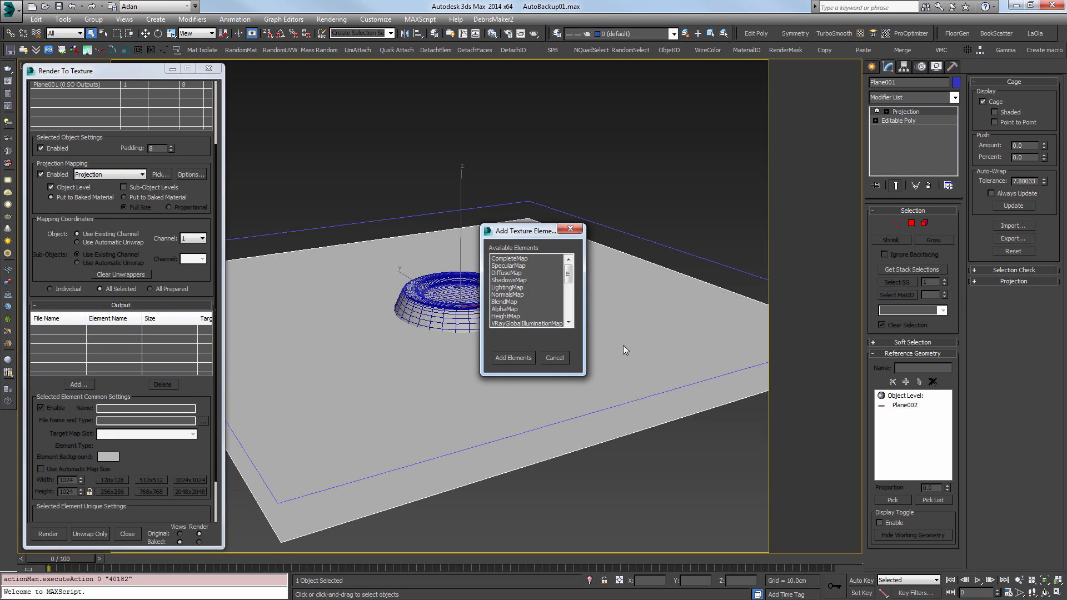
double_click(507, 294)
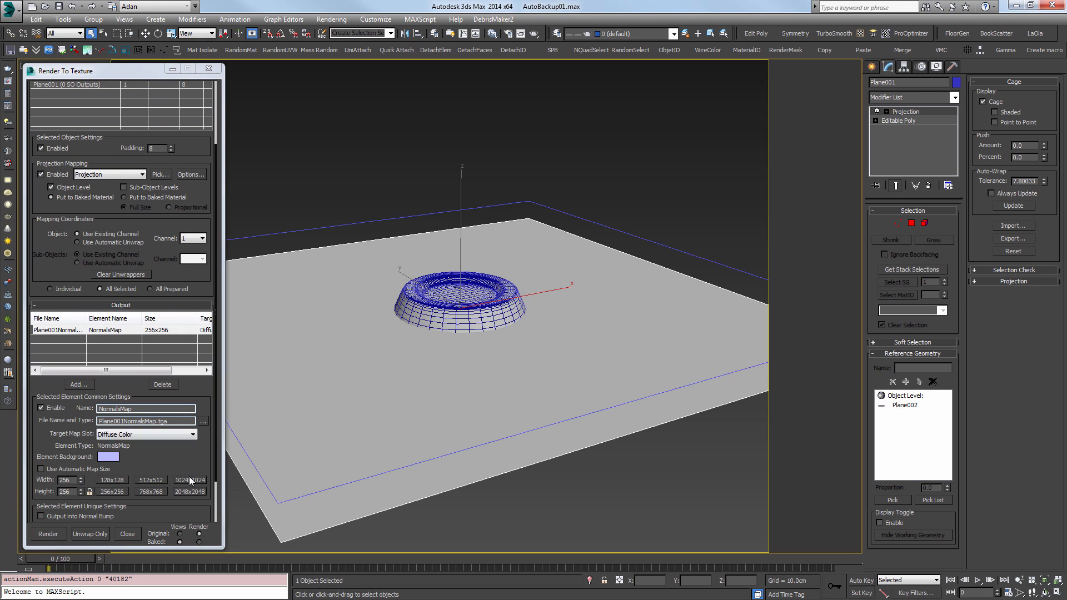
scroll(194, 451, down, 2)
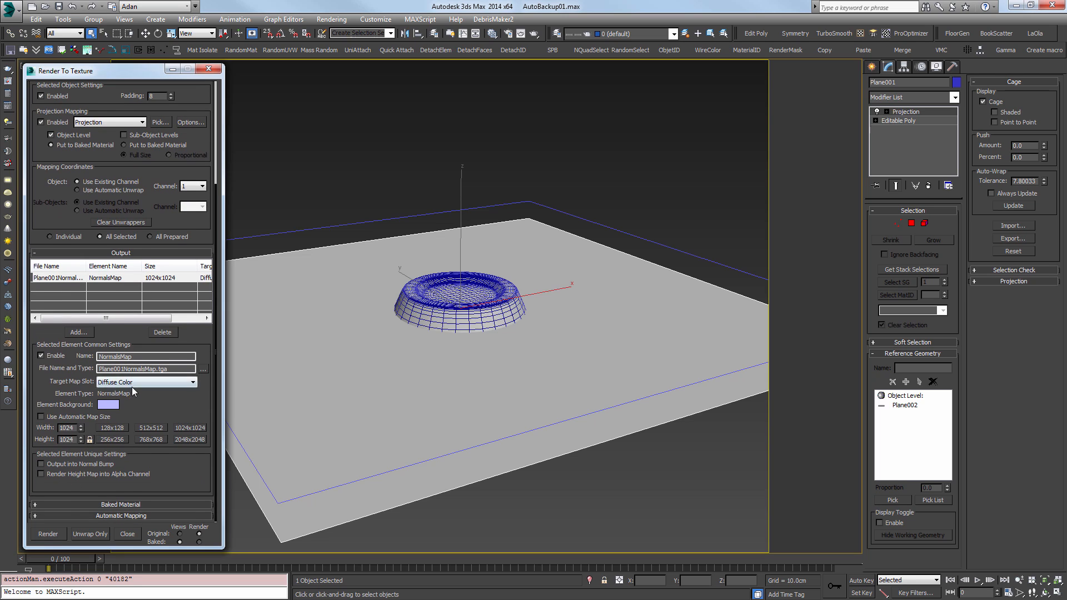
Set the NormalsMap's target map slot to Bump and review the projection options without changing them.
click(132, 384)
click(106, 443)
scroll(158, 174, up, 2)
click(193, 165)
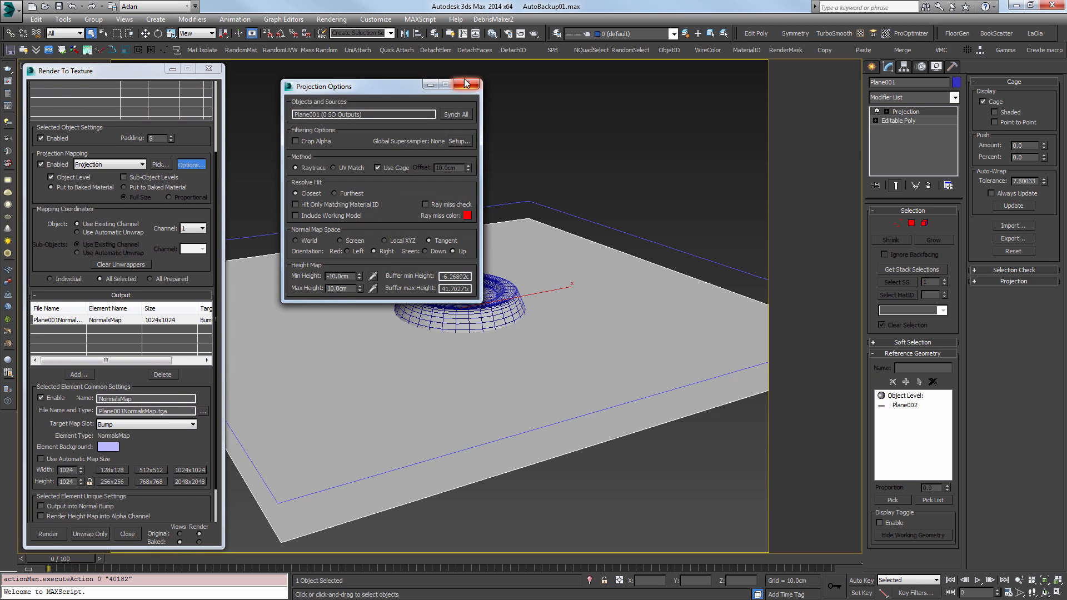
key(Escape)
Bake the plane's normals map, deselect the plane and close the rendered frame window.
click(48, 534)
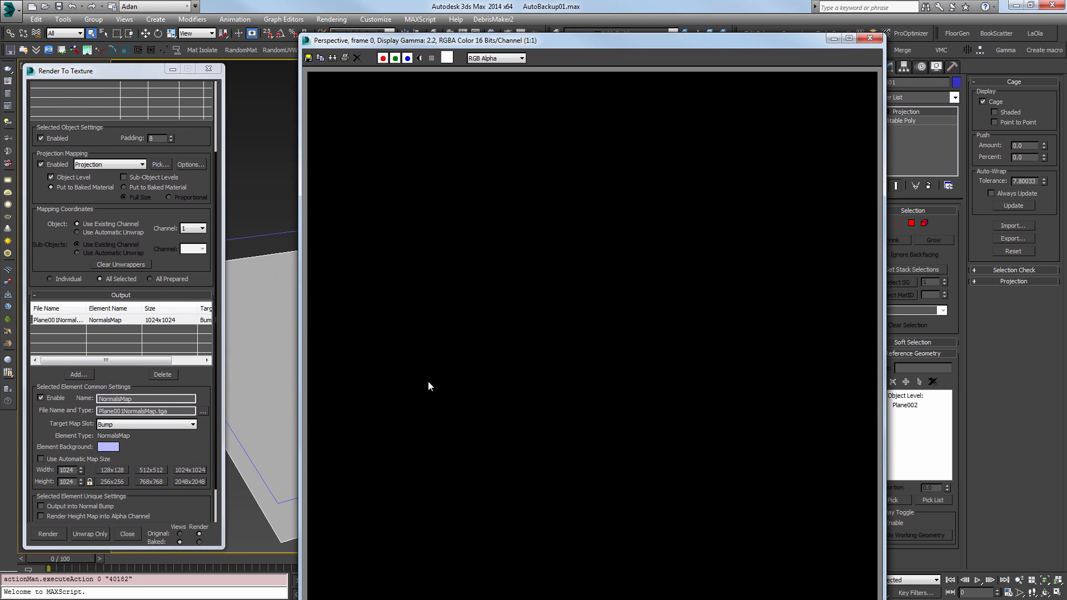
click(269, 189)
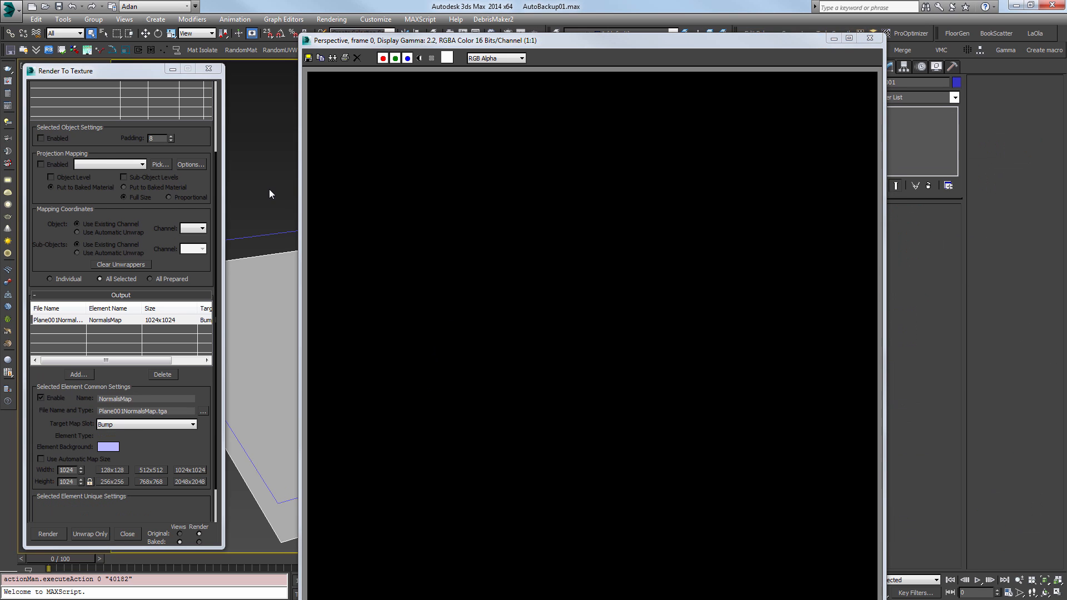
click(871, 39)
Open the material editor and load the plane's baked shell material from the scene into the node view.
key(m)
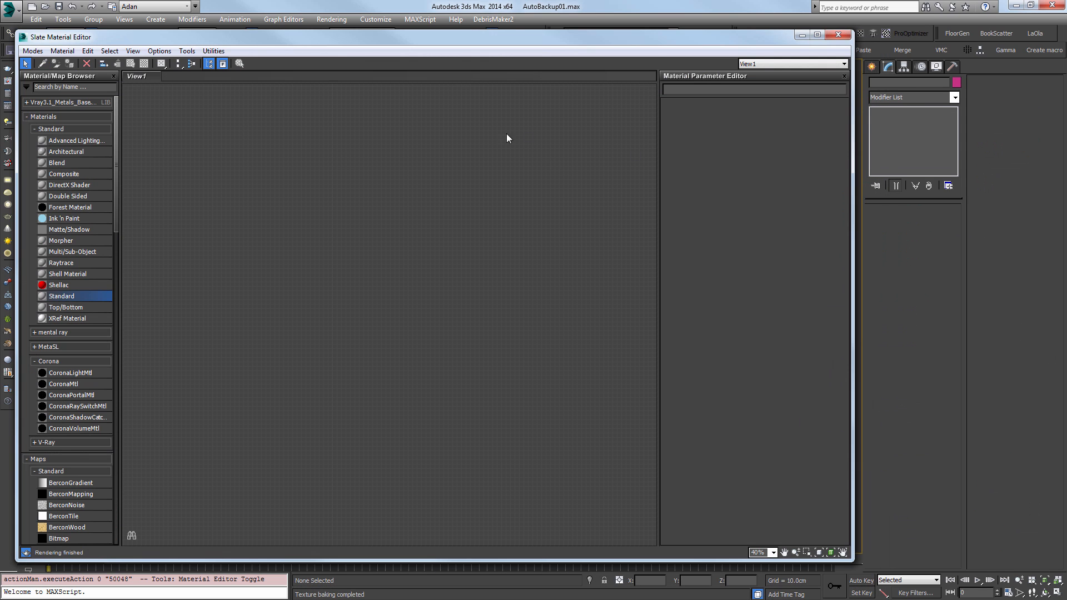
drag(303, 35, 442, 57)
click(731, 93)
click(604, 328)
scroll(432, 396, up, 10)
Open the baked normals bitmap node's parameters, view its image at full size and close the material editor.
double_click(420, 375)
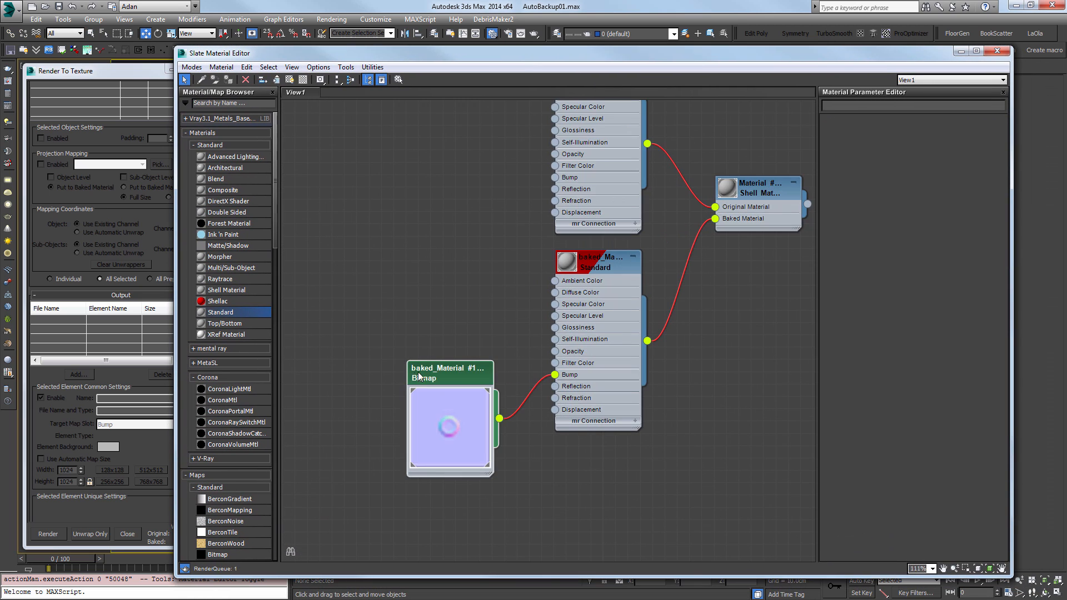
drag(453, 367, 406, 296)
scroll(406, 296, up, 2)
double_click(408, 301)
middle_drag(477, 303, 540, 257)
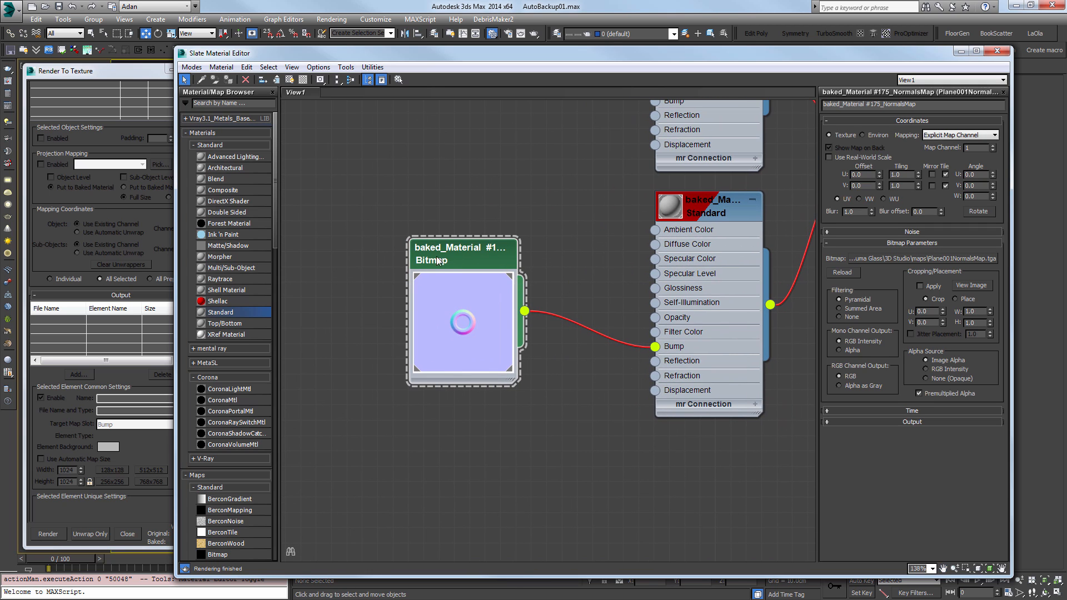
drag(491, 253, 461, 255)
click(977, 285)
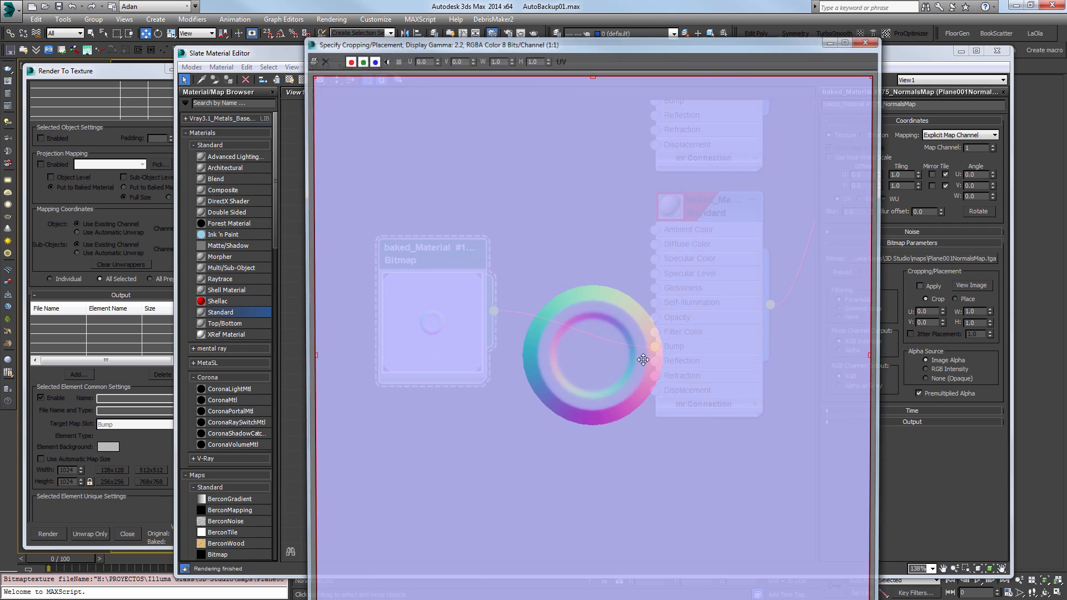
click(871, 39)
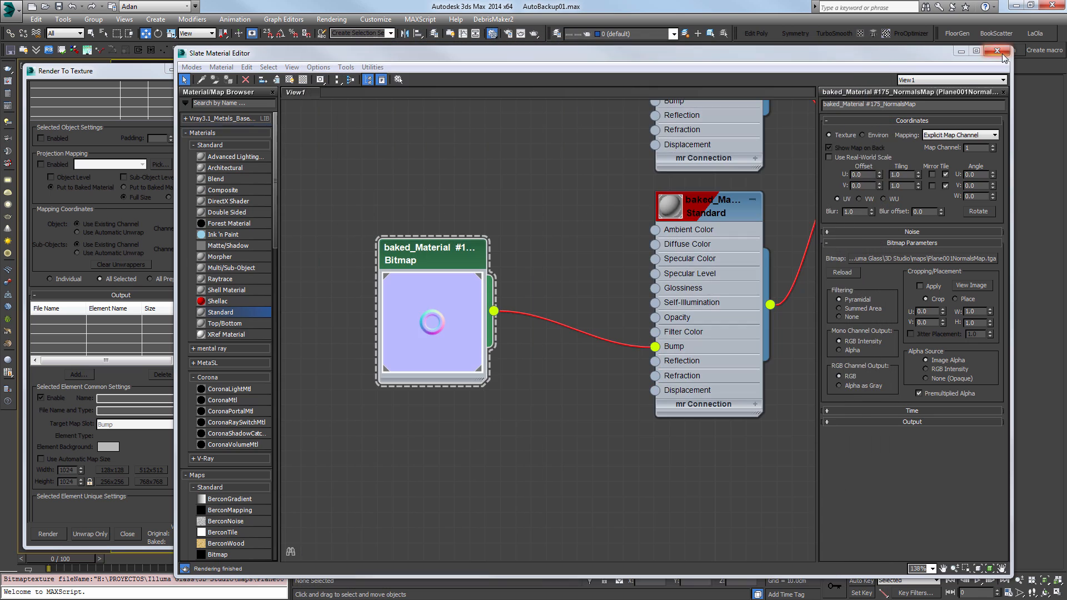
click(998, 51)
Clone the ring's element three times within the same mesh, spreading the copies over the plane, and leave element mode.
click(493, 284)
alt+middle_drag(541, 279, 538, 311)
scroll(541, 256, down, 3)
scroll(541, 250, up, 1)
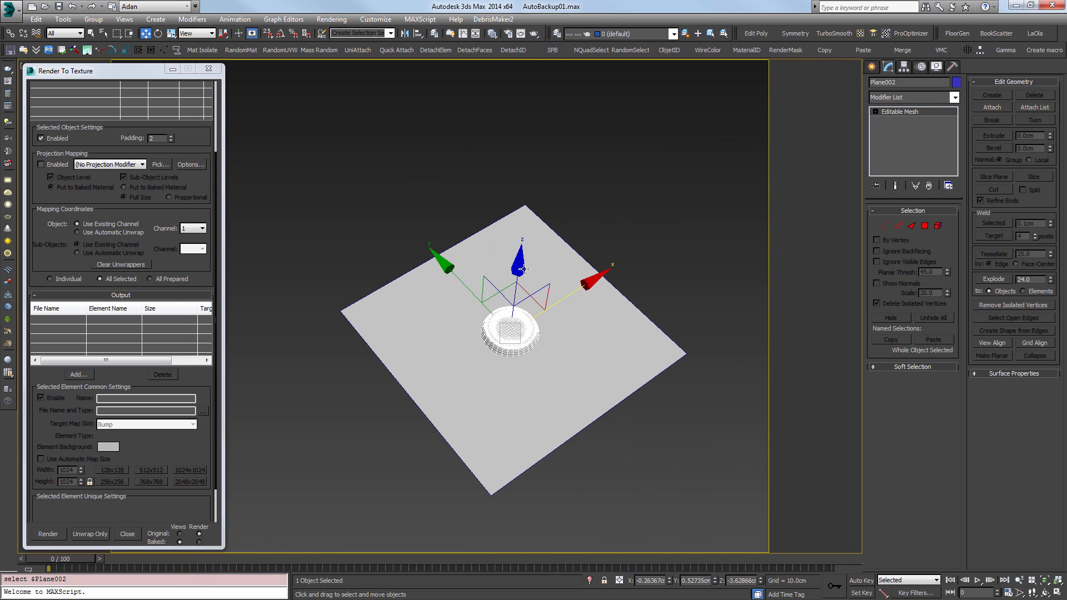
shift+drag(509, 294, 527, 207)
right_click(527, 207)
click(938, 226)
click(513, 324)
mouse_move(513, 324)
shift+mouse_down()
mouse_move(527, 285)
mouse_move(522, 243)
mouse_move(602, 306)
shift+mouse_up()
click(579, 318)
click(577, 314)
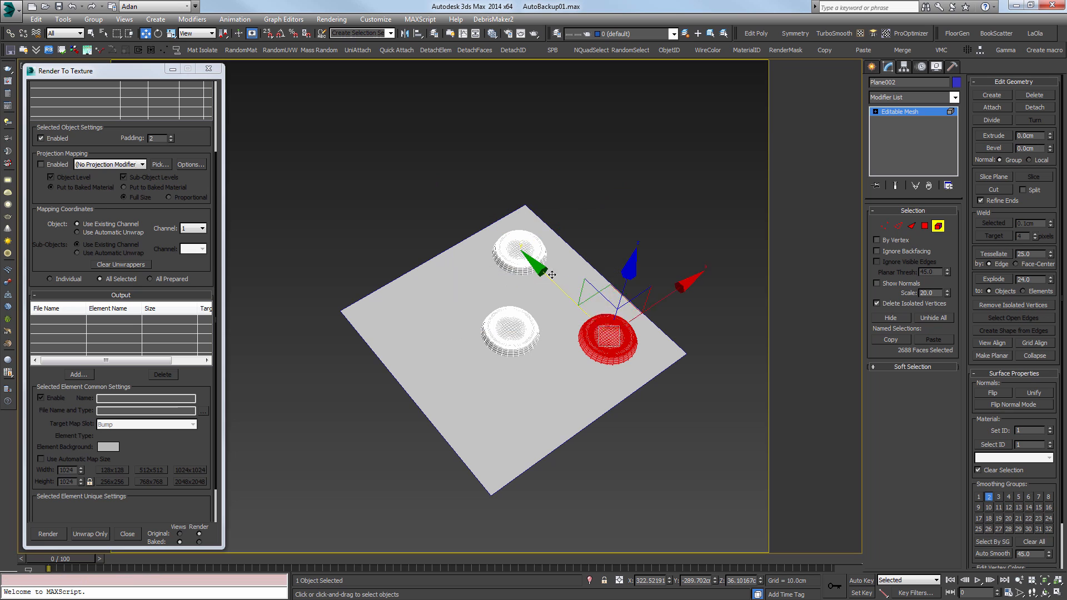
click(575, 313)
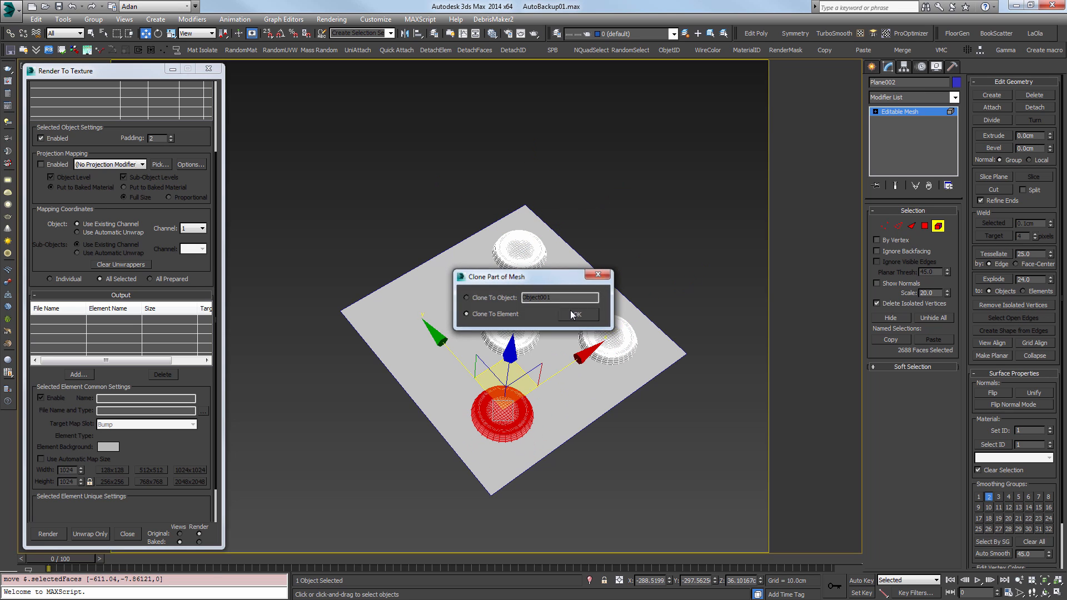
click(940, 226)
Select the flat plane and bake its normals map again from the four ring copies.
scroll(140, 472, down, 2)
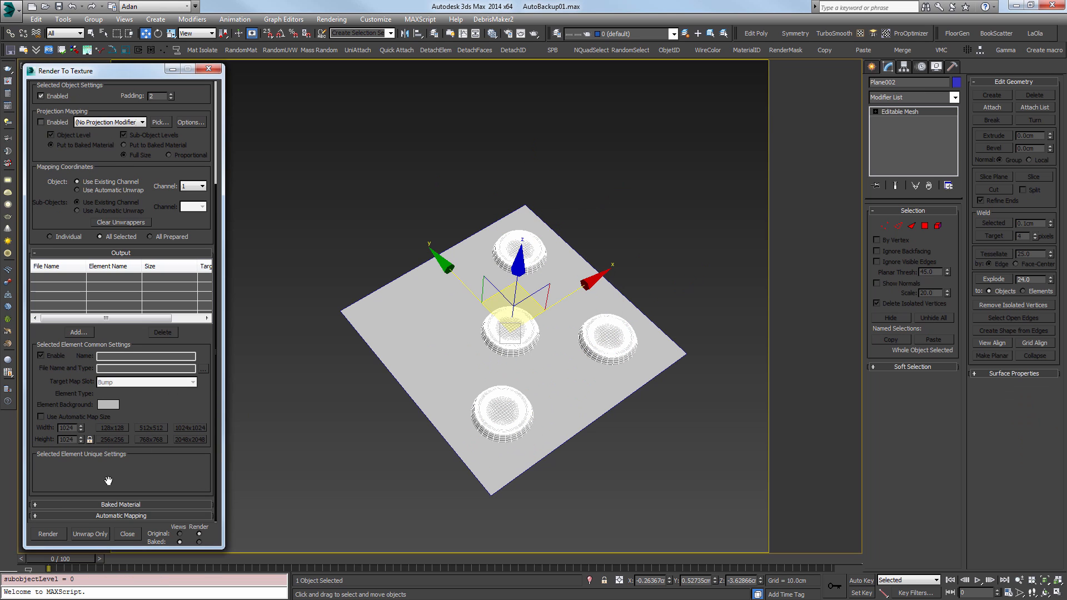
click(429, 327)
click(49, 534)
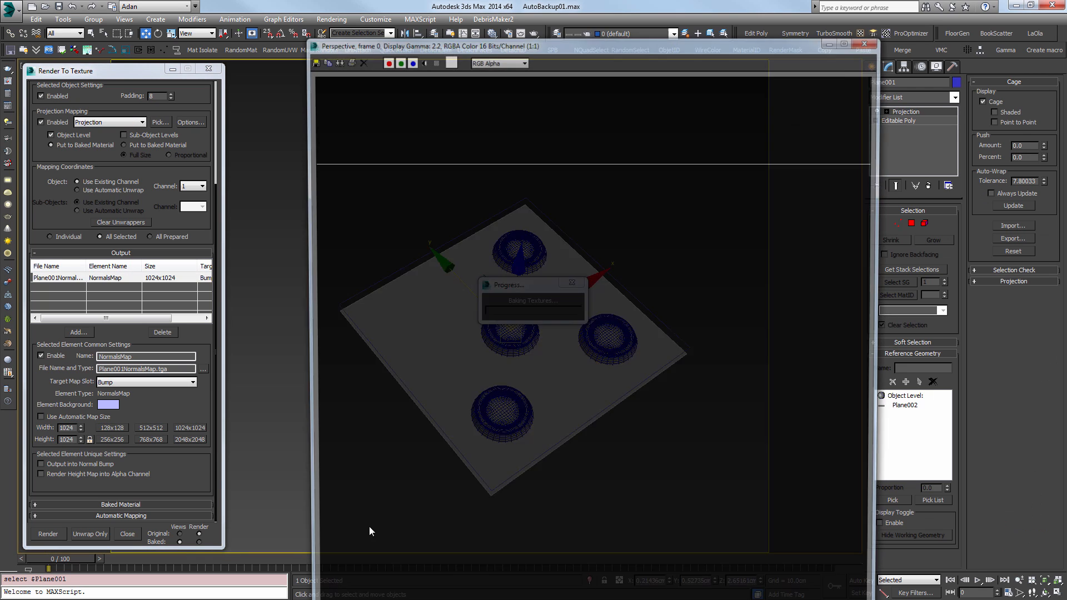
Open the material editor, clone the baked normals bitmap node and place the unconnected copy just below the original.
key(m)
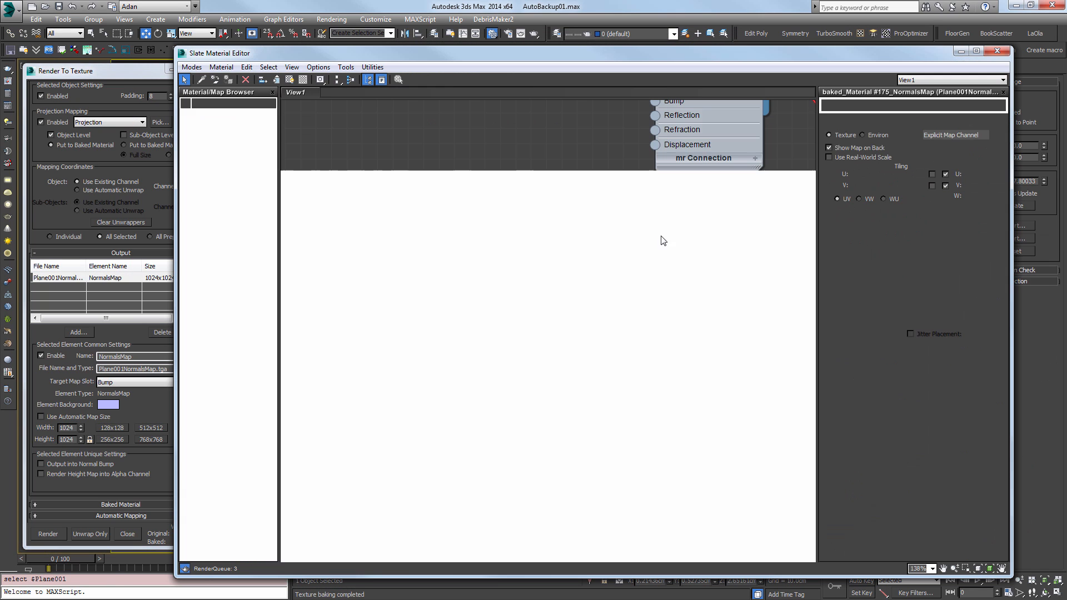
drag(479, 352, 473, 142)
double_click(461, 406)
drag(448, 266, 448, 374)
drag(448, 168, 419, 215)
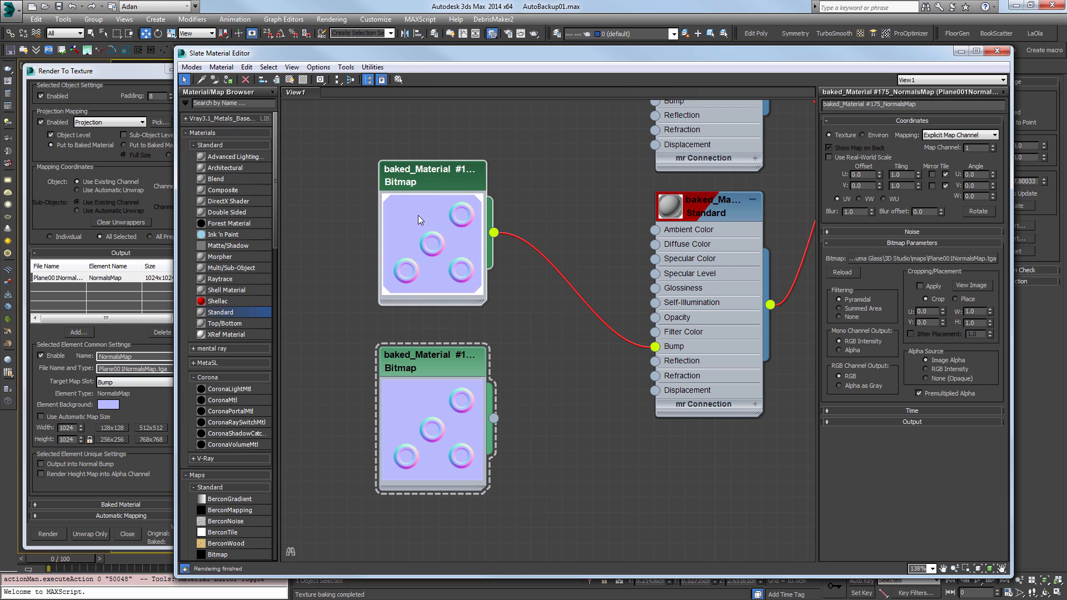
click(439, 178)
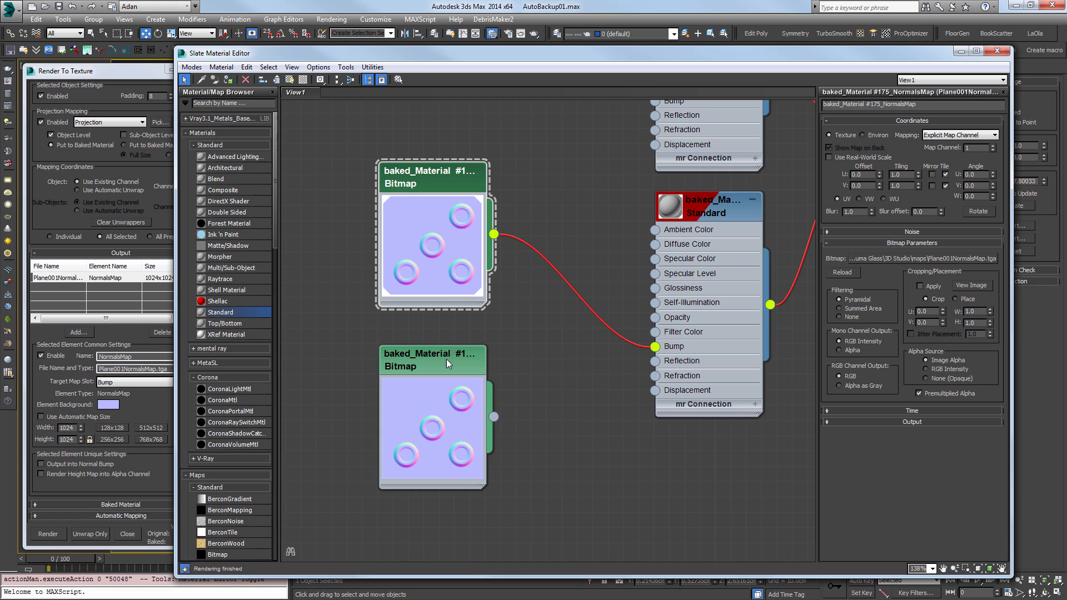
drag(448, 354, 448, 338)
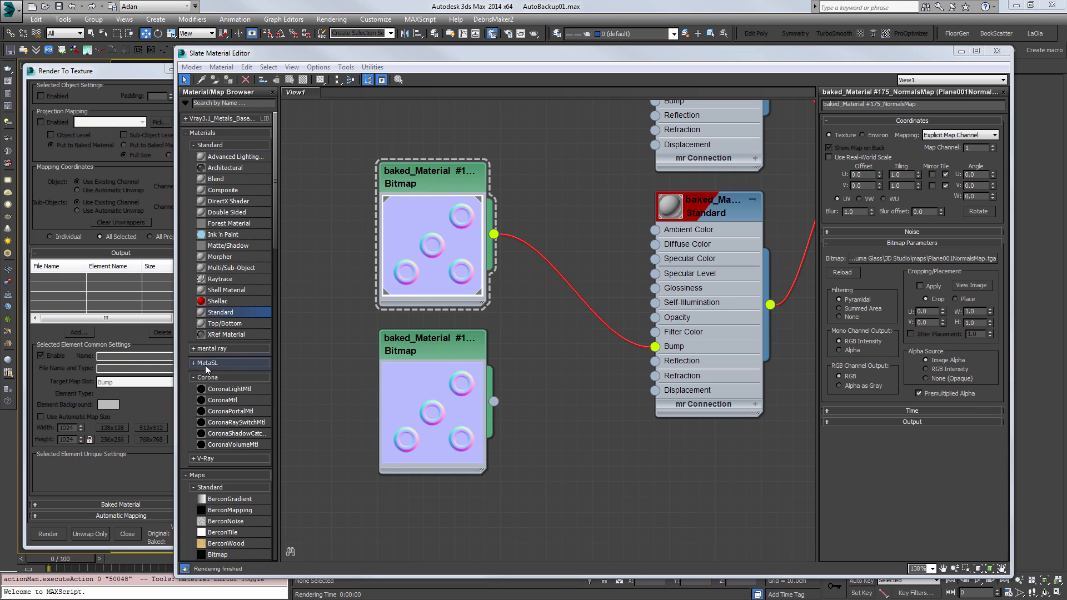
Add a VRayMtl material to the node view below the existing nodes.
click(212, 459)
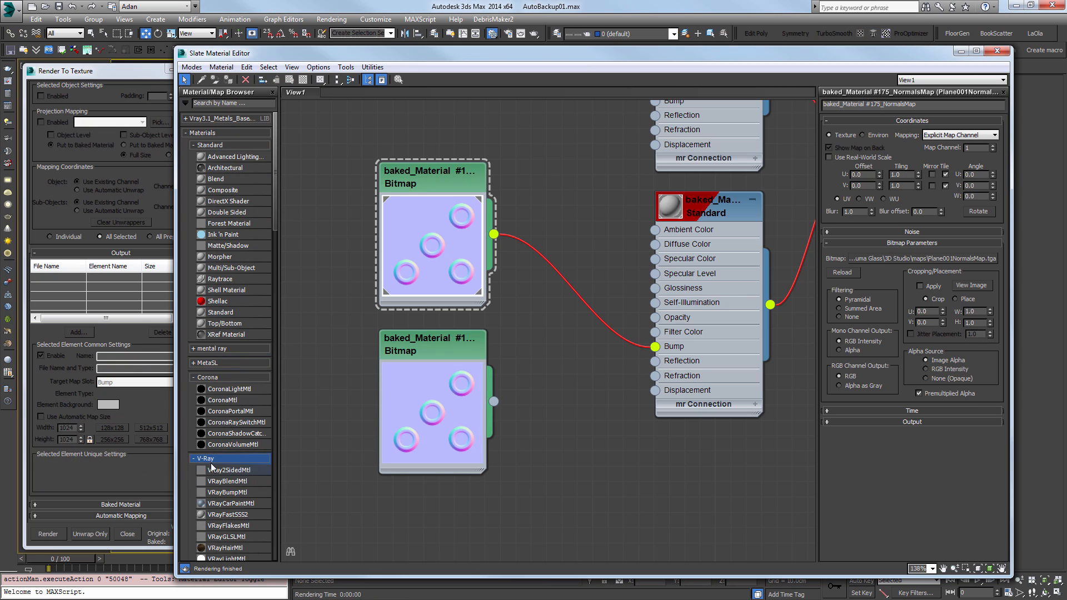
scroll(241, 401, down, 5)
double_click(222, 372)
middle_drag(390, 555, 313, 392)
scroll(313, 391, down, 1)
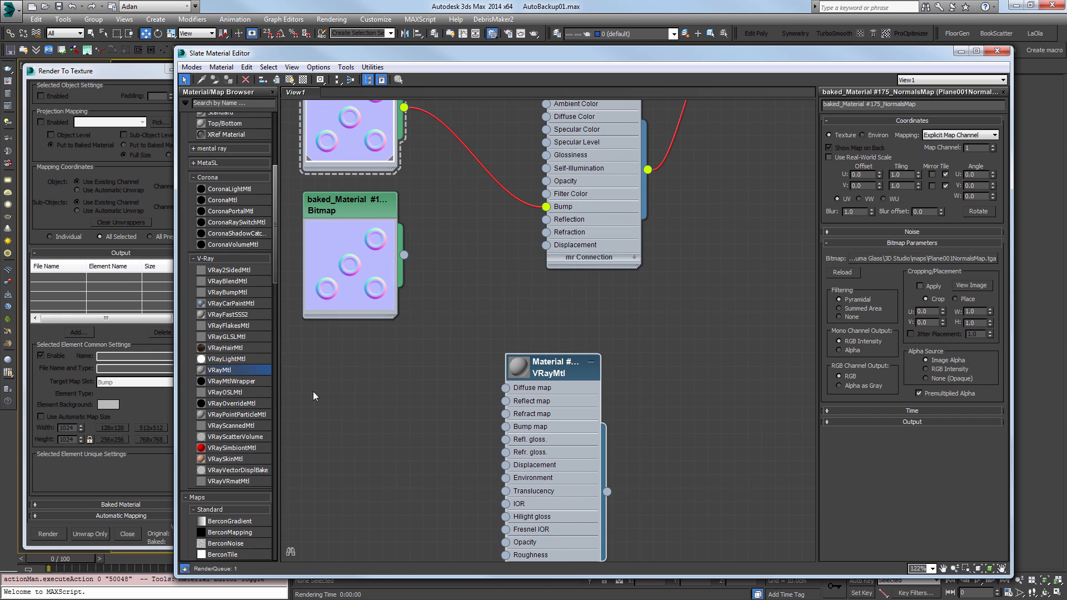
Add a VRayNormalMap node and connect the copied baked bitmap to its Normal map input.
drag(275, 250, 268, 527)
scroll(236, 475, down, 8)
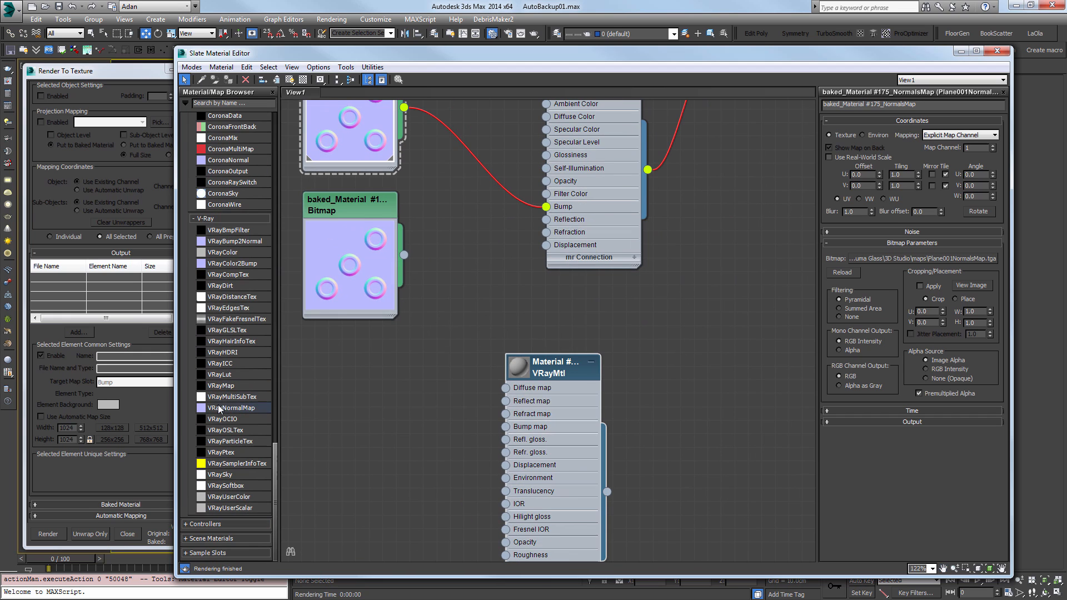
drag(218, 409, 461, 356)
drag(367, 267, 438, 402)
drag(478, 388, 424, 388)
Connect the VRayNormalMap to the VRayMtl's Bump map input and space the nodes apart.
middle_drag(470, 428, 454, 315)
scroll(454, 315, up, 1)
drag(471, 275, 495, 318)
drag(542, 248, 675, 234)
middle_drag(674, 234, 773, 309)
scroll(773, 309, down, 1)
drag(421, 233, 381, 350)
middle_drag(788, 309, 657, 294)
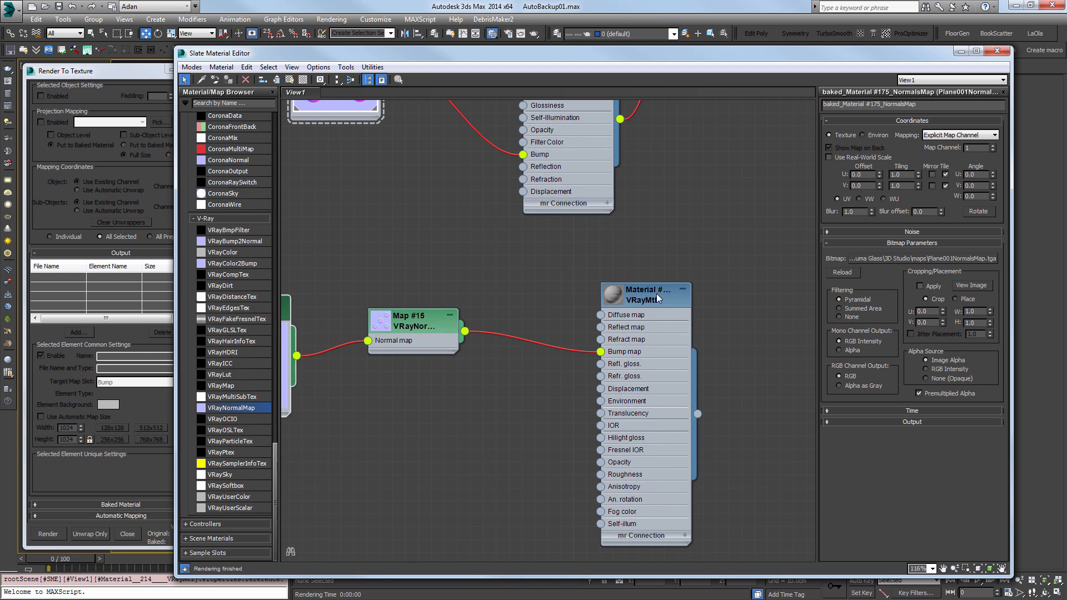
Open the VRayMtl's parameters, try Bump amounts of 50 and 100, and set the amount to 33.
double_click(656, 299)
scroll(906, 494, down, 10)
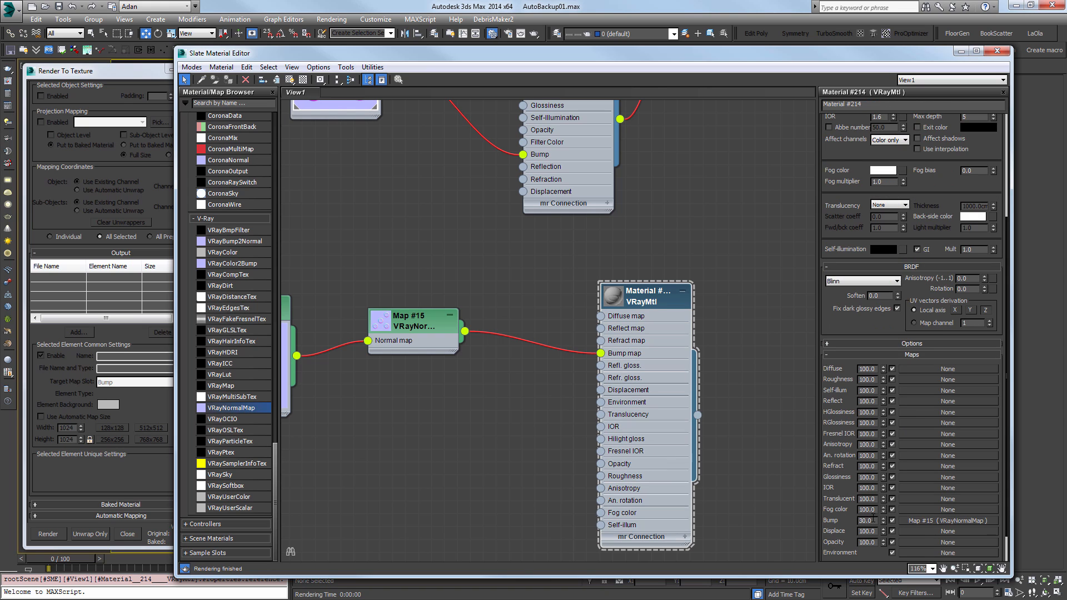
double_click(866, 520)
text(50)
key(Return)
text(100)
key(Return)
text(33)
key(Return)
Move the material editor aside to uncover the viewport, select the flat plane and collapse the VRayMtl node.
drag(826, 55, 166, 49)
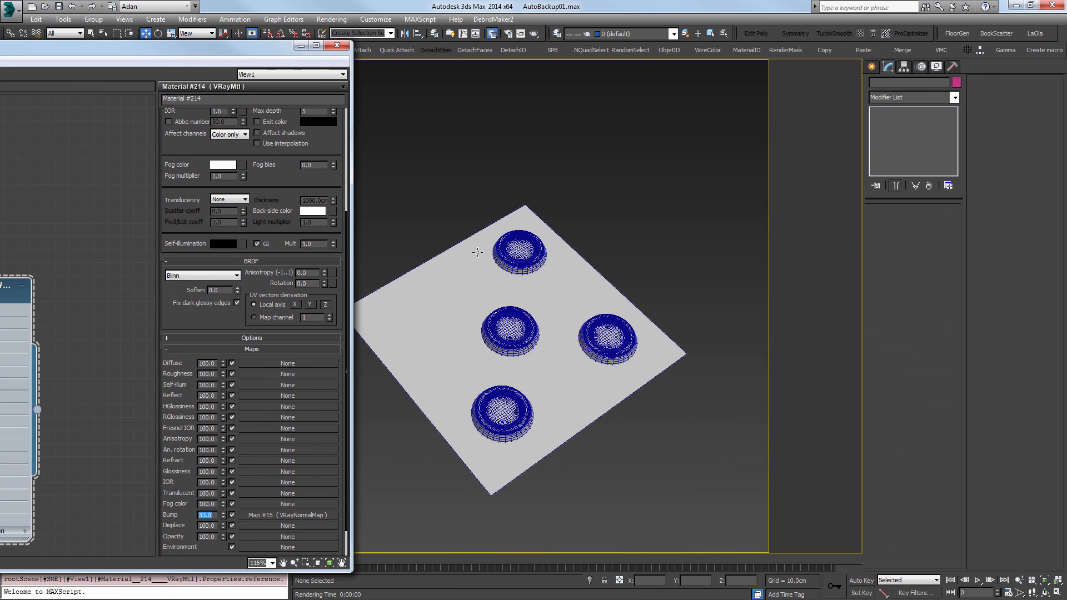
click(478, 248)
click(1, 294)
click(23, 286)
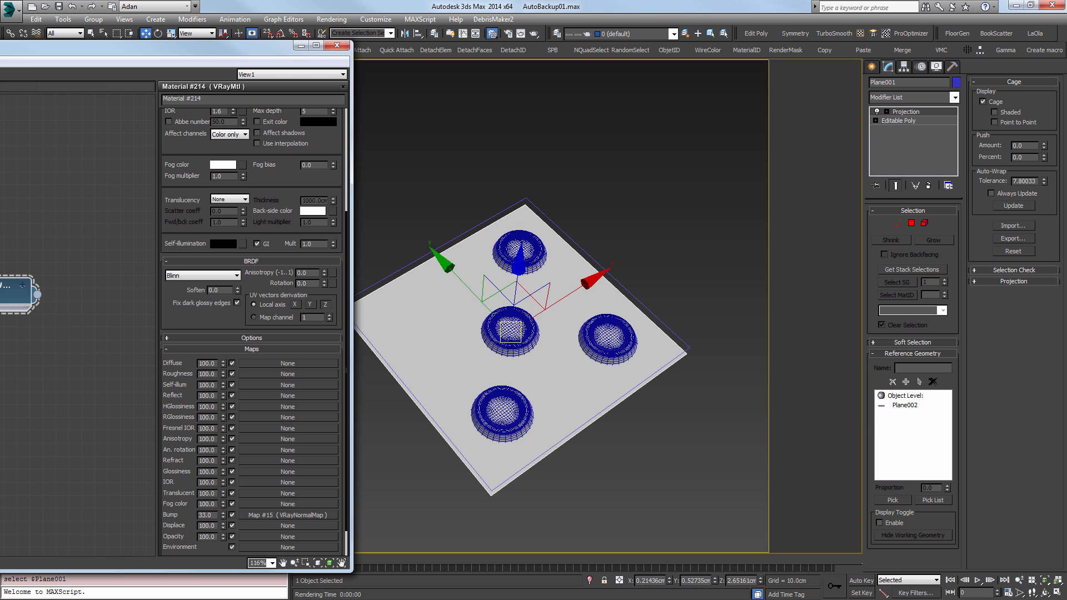
Select the mesh of four rings and hide it.
click(615, 329)
right_click(502, 343)
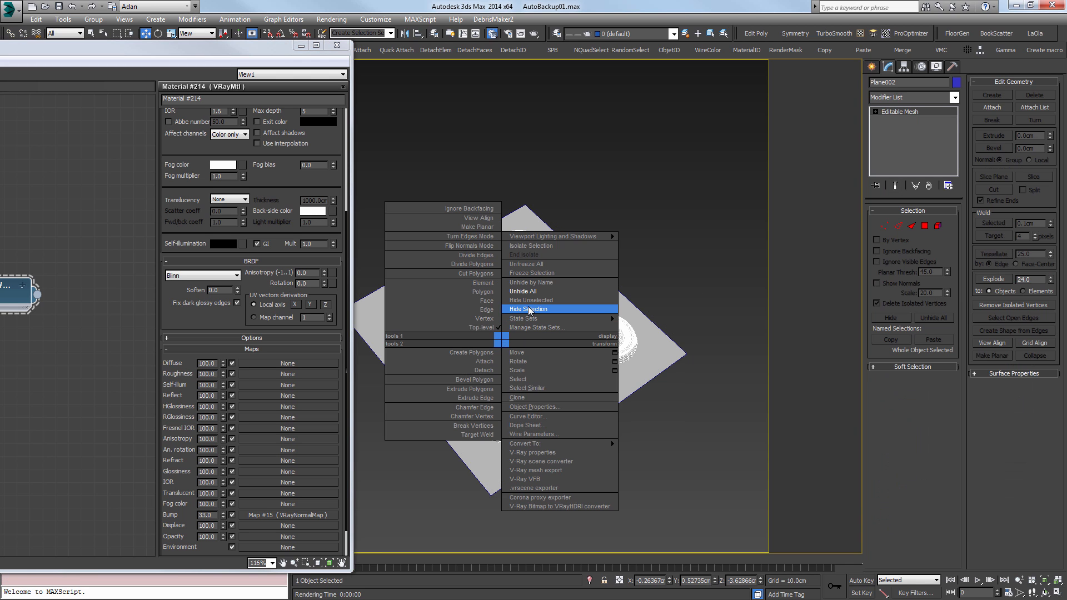
click(531, 311)
Select the flat plane, remove its Projection modifier and render a close view of it.
click(550, 340)
scroll(557, 348, up, 3)
scroll(557, 348, up, 3)
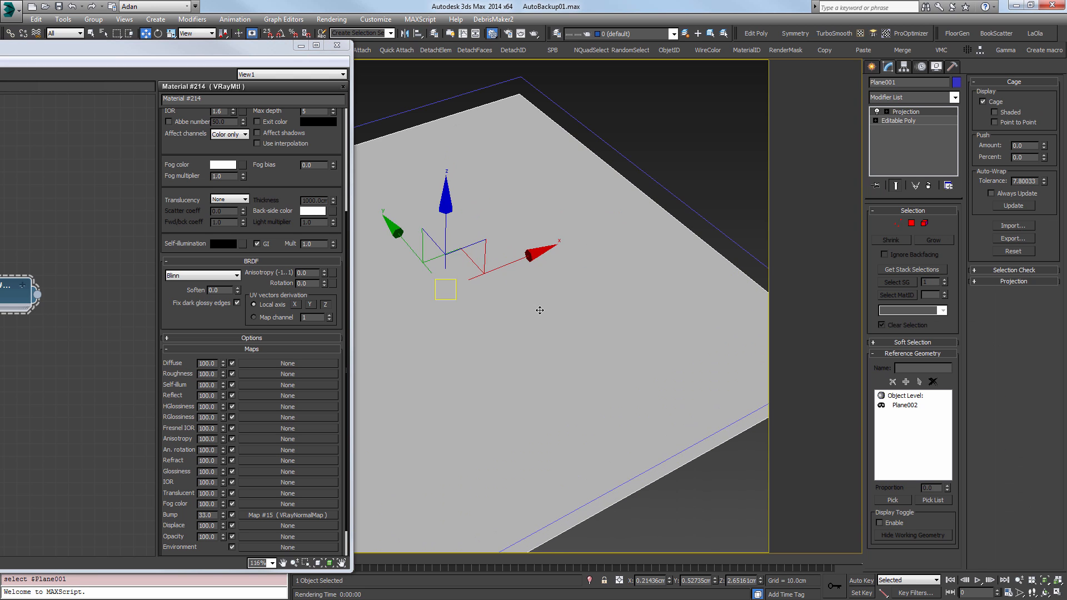
click(929, 186)
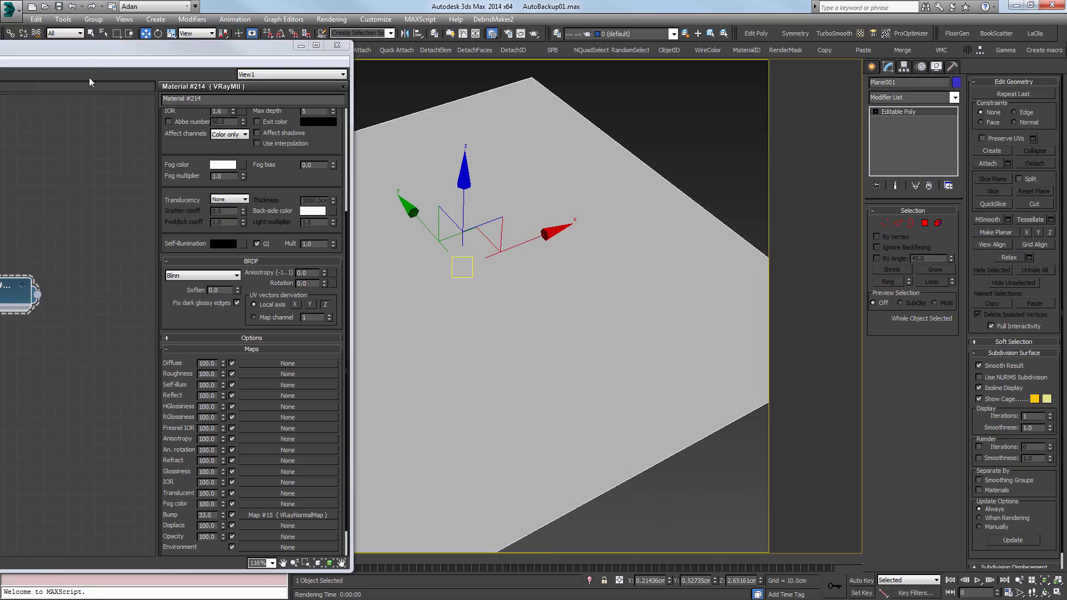
key(shift+q)
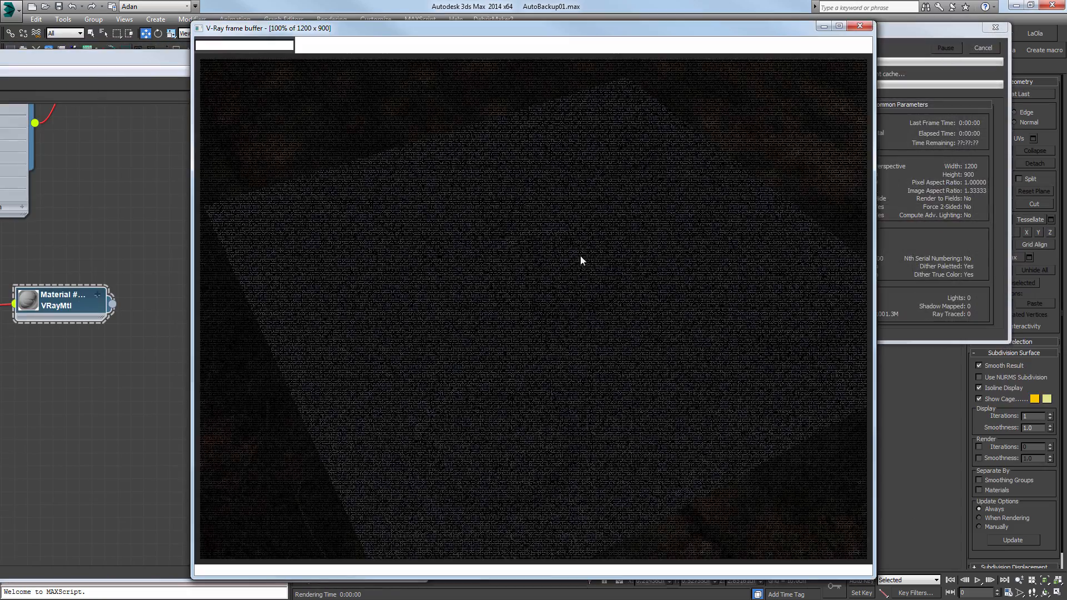